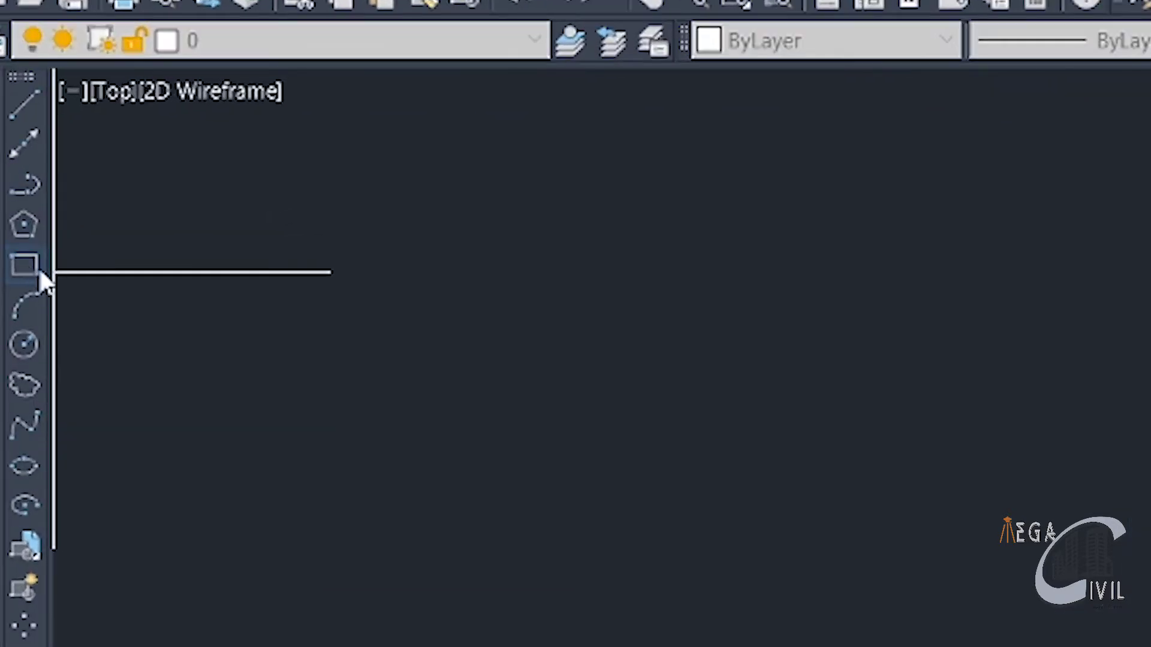
# Draw a trial rectangle freehand in the empty drawing area and erase it
pyautogui.click(33, 267)
pyautogui.click(633, 307)
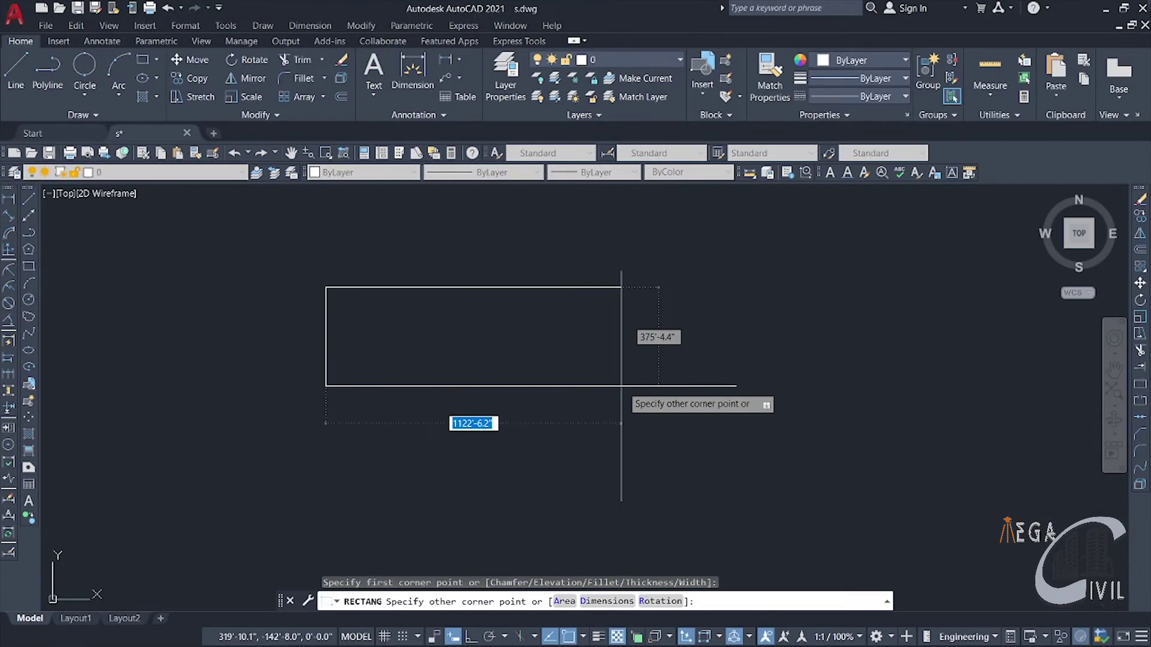
pyautogui.click(931, 438)
pyautogui.click(297, 260)
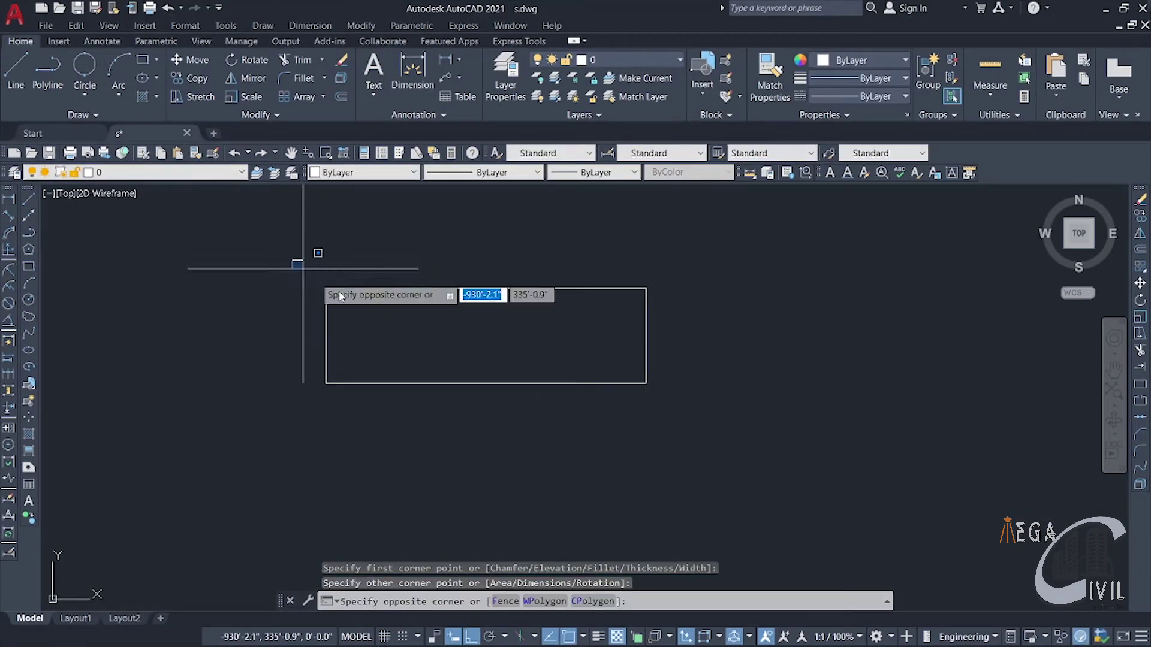
pyautogui.click(904, 412)
pyautogui.press('Delete')
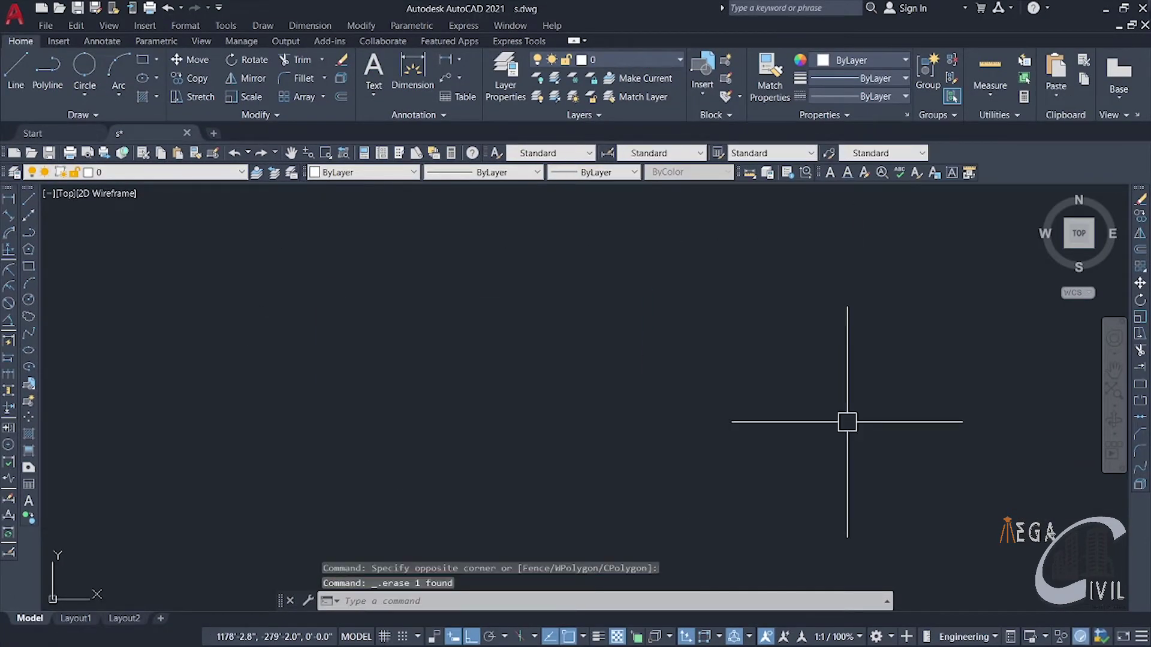
# Draw a 300' by 300' square with the Rectangle command
pyautogui.click(29, 266)
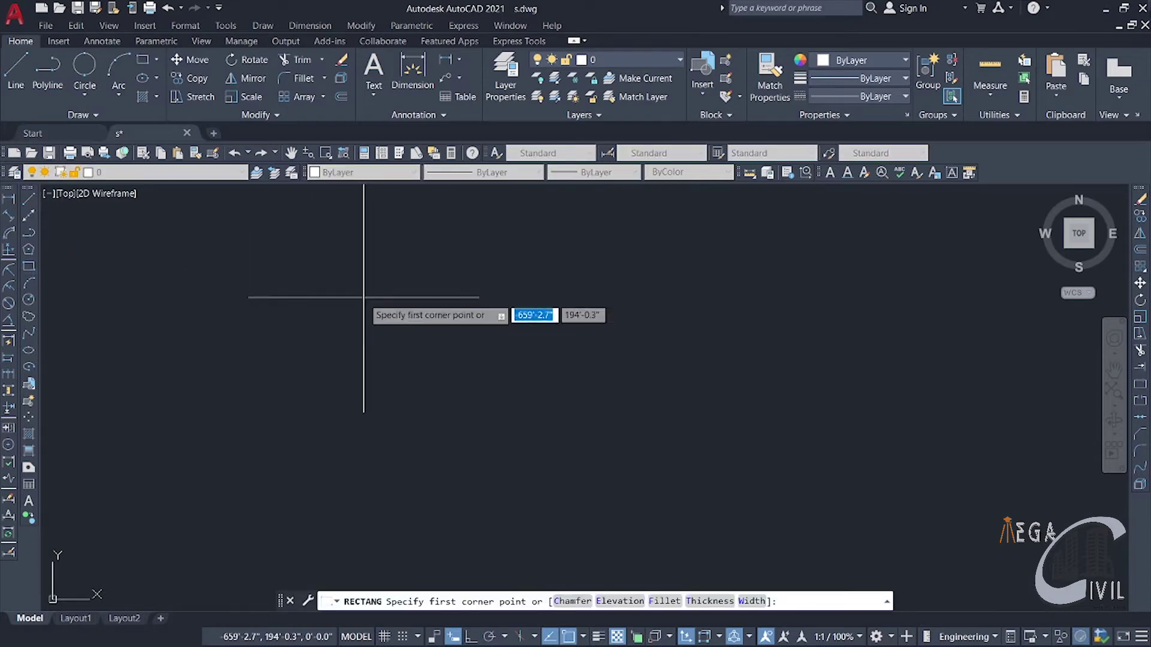
pyautogui.click(362, 294)
pyautogui.write('300')
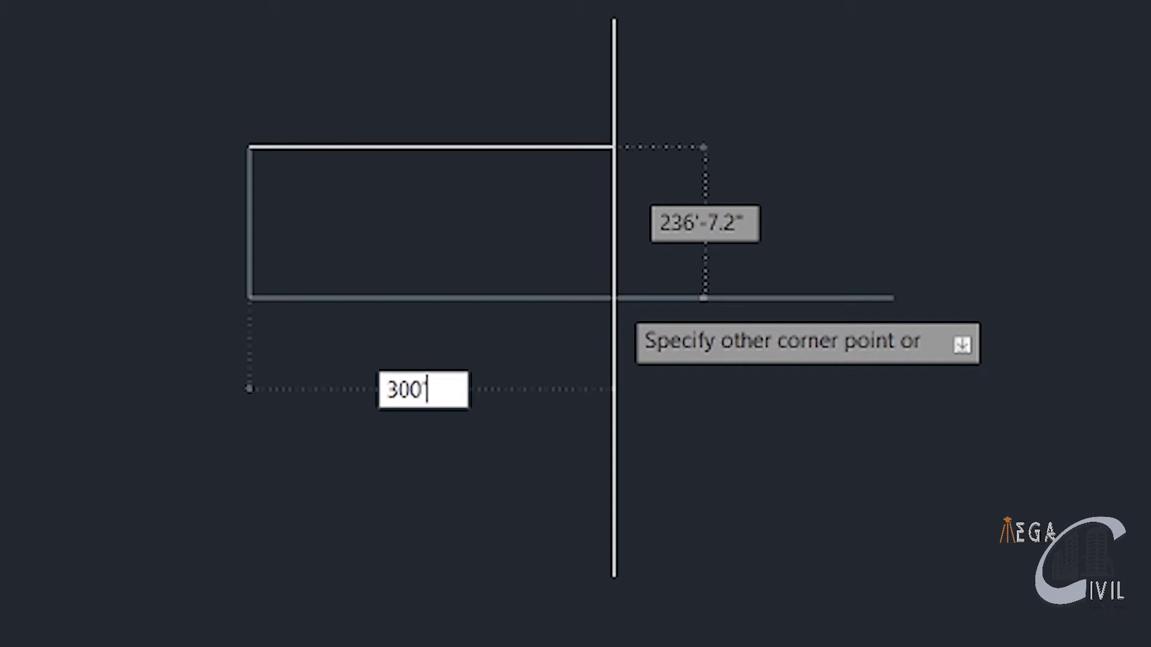
pyautogui.press('Tab')
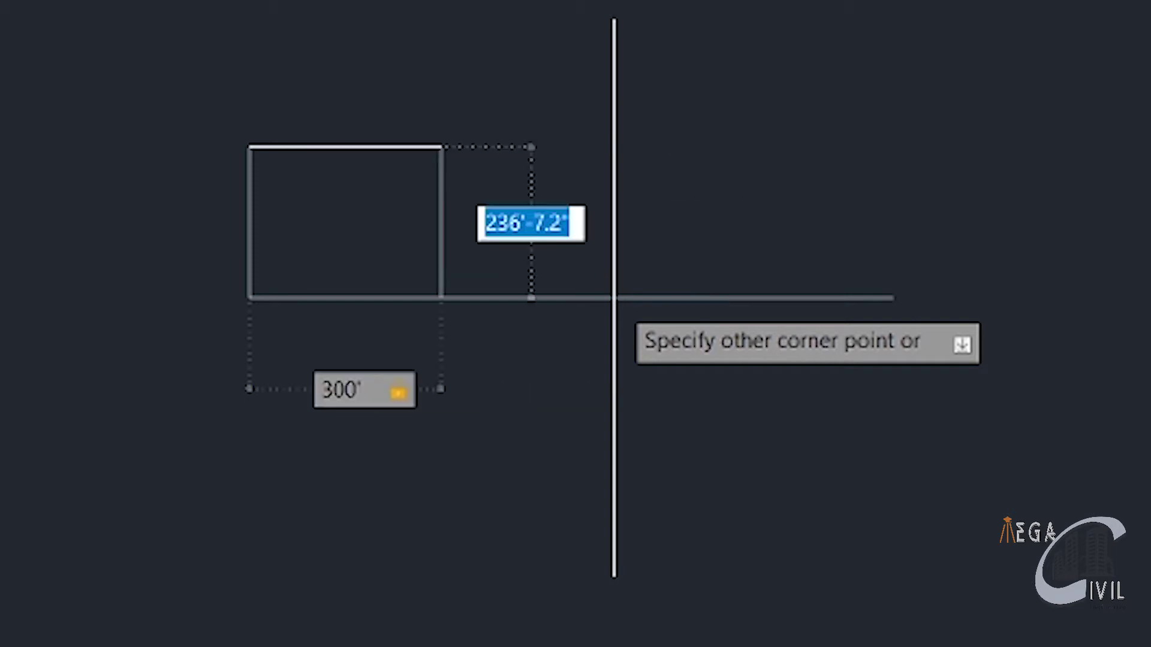
pyautogui.write('300')
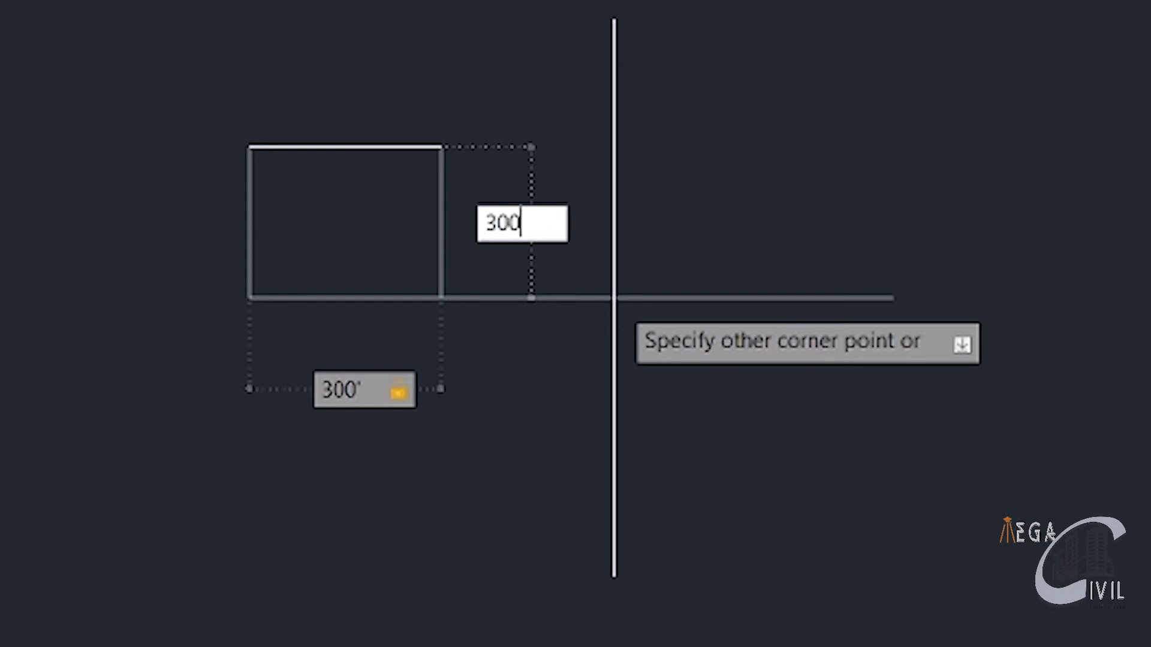
pyautogui.write("'")
pyautogui.press('Return')
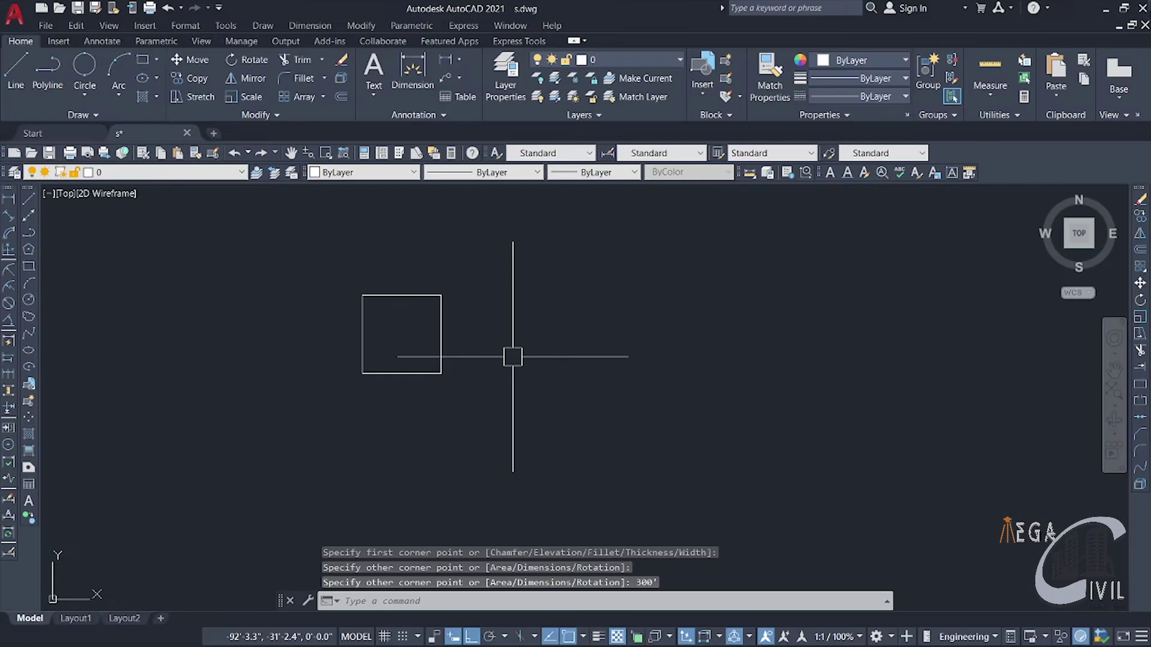
# Place a linear dimension above the square's top edge, measured between its two upper corners
pyautogui.scroll(2, 349, 317)
pyautogui.scroll(-1, 629, 355)
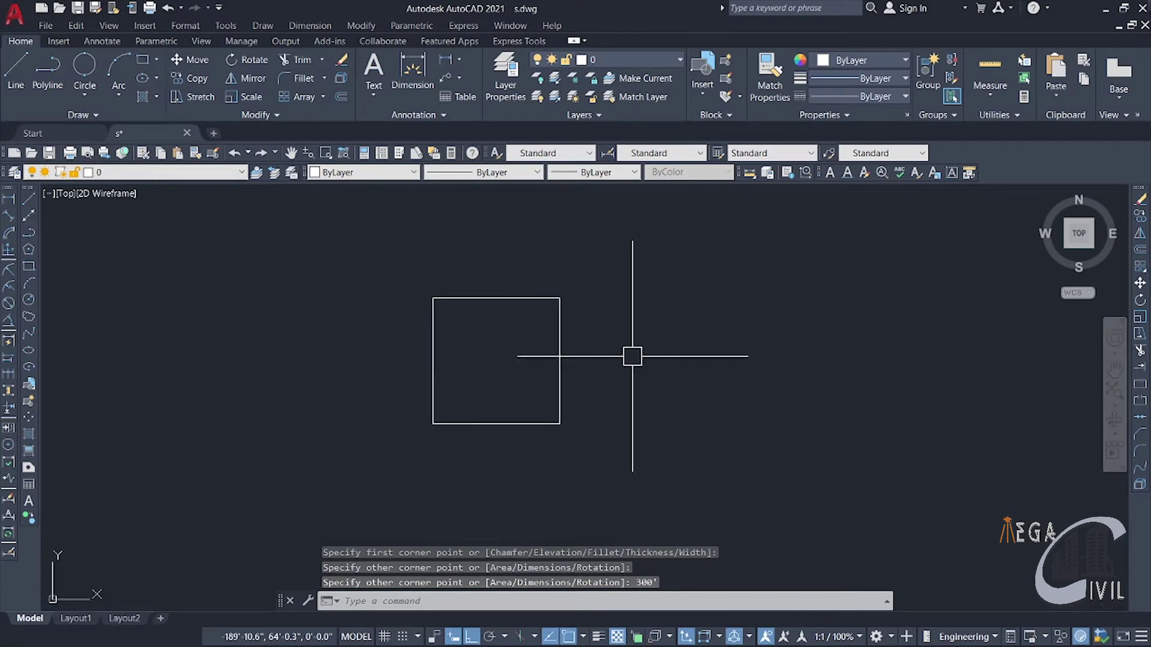
pyautogui.scroll(3, 686, 380)
pyautogui.moveTo(650, 371); pyautogui.dragTo(641, 338, button='middle')
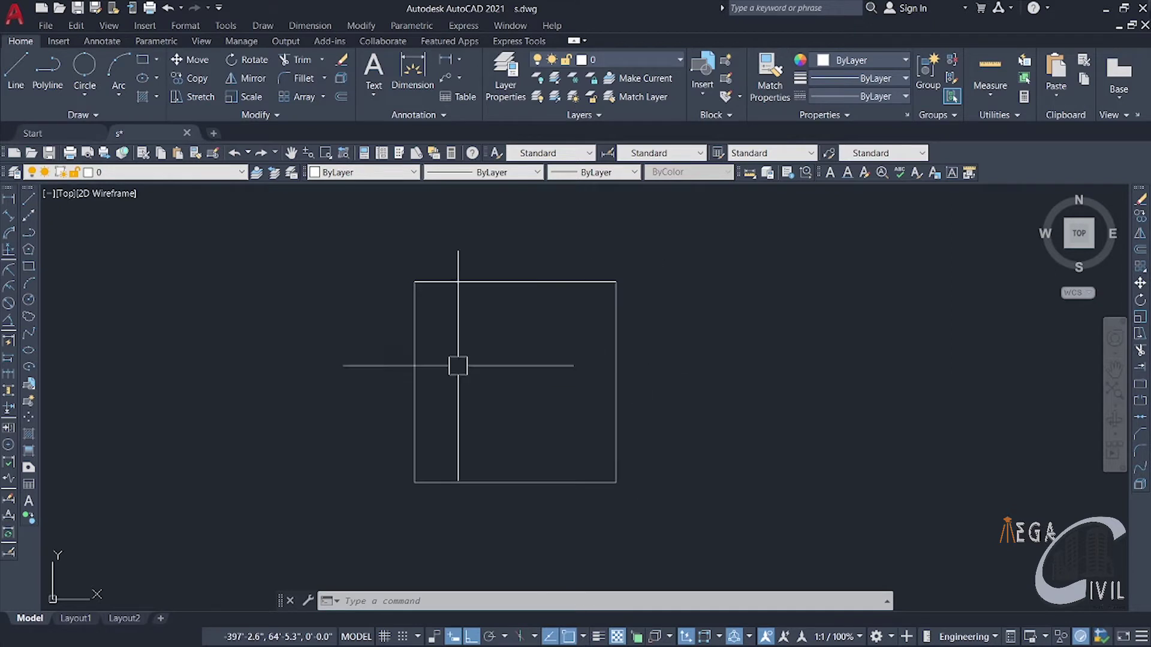
pyautogui.click(8, 199)
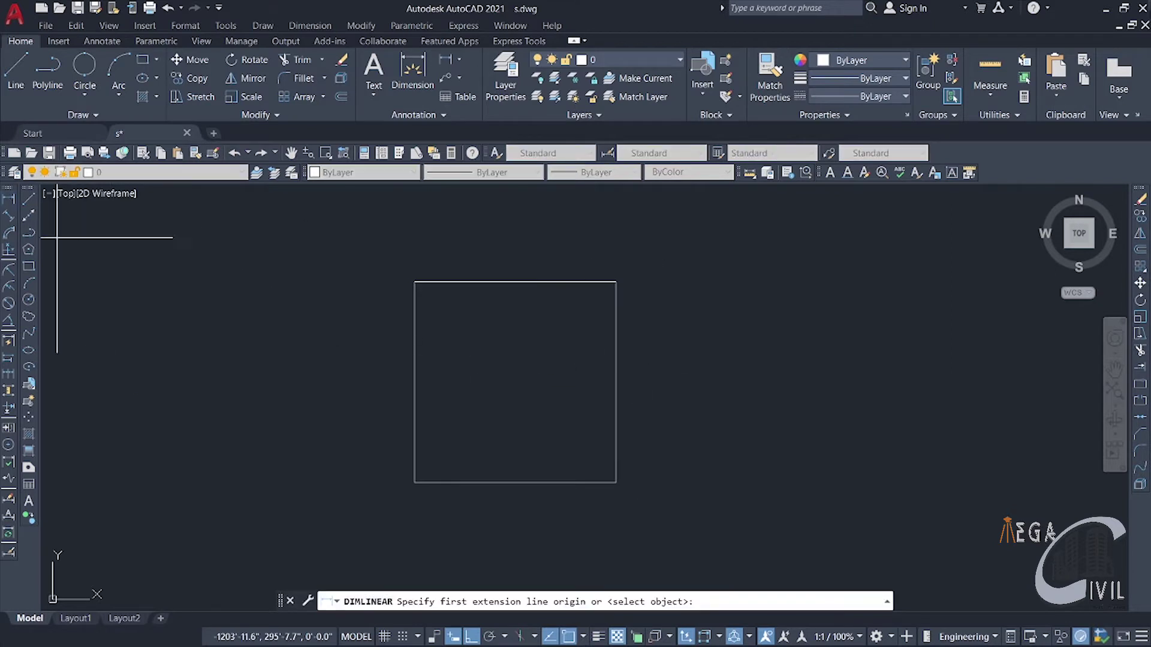
pyautogui.click(414, 282)
pyautogui.click(615, 282)
pyautogui.click(491, 257)
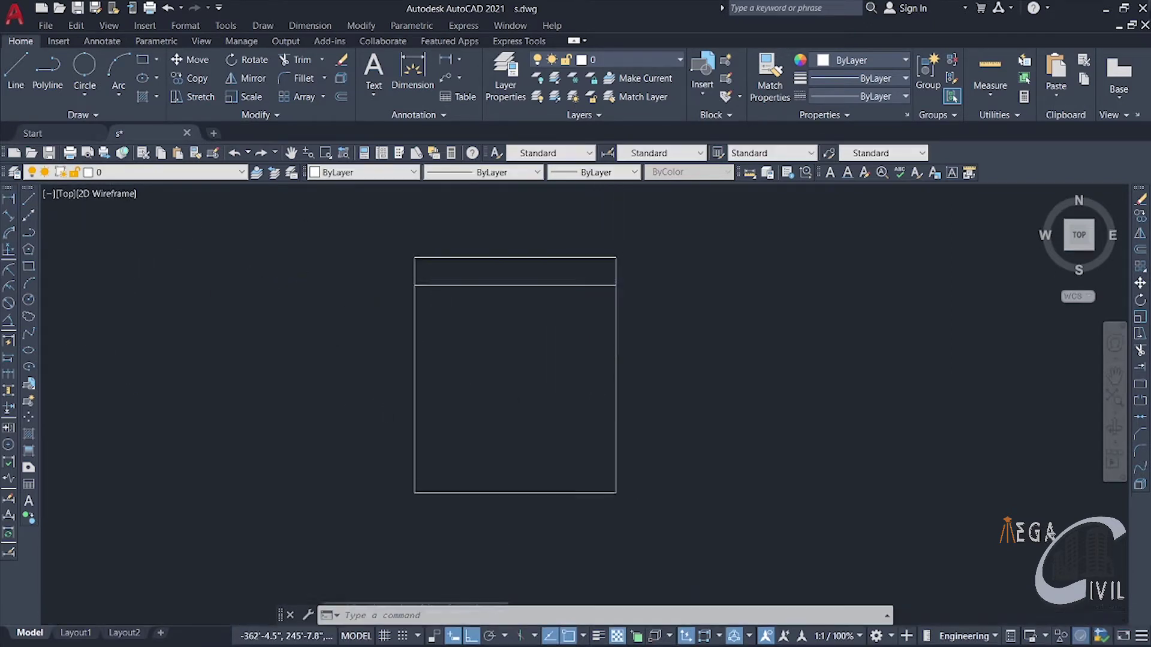
# Erase the linear dimension above the square
pyautogui.scroll(5, 491, 257)
pyautogui.scroll(-5, 523, 296)
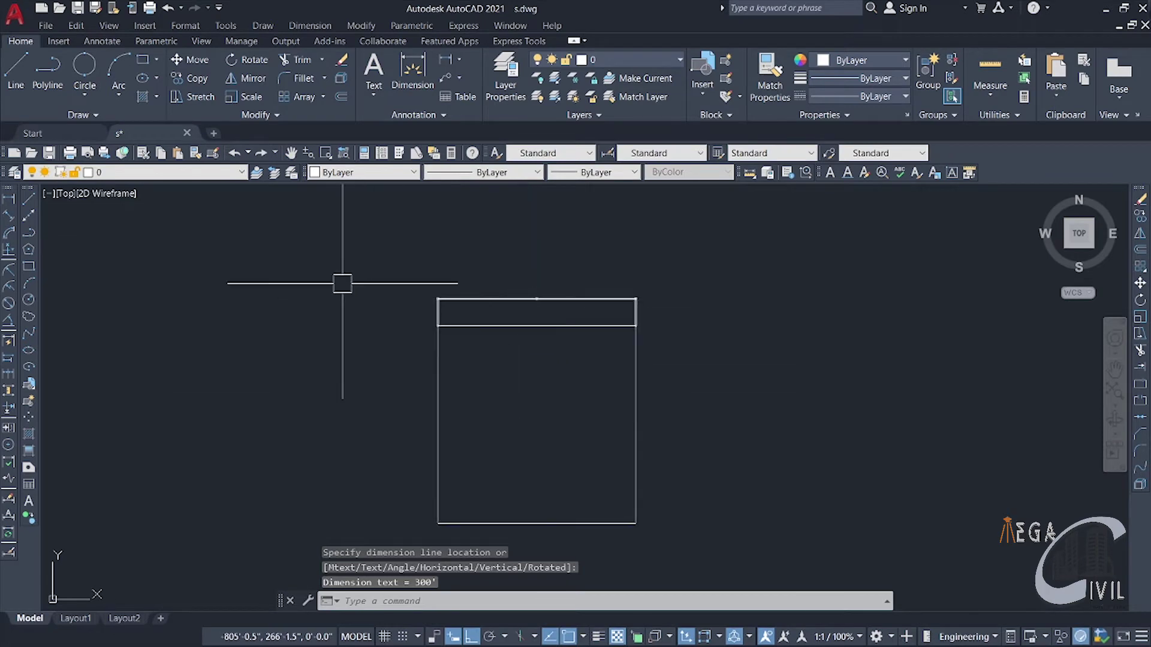
pyautogui.click(386, 281)
pyautogui.click(707, 303)
pyautogui.click(694, 308)
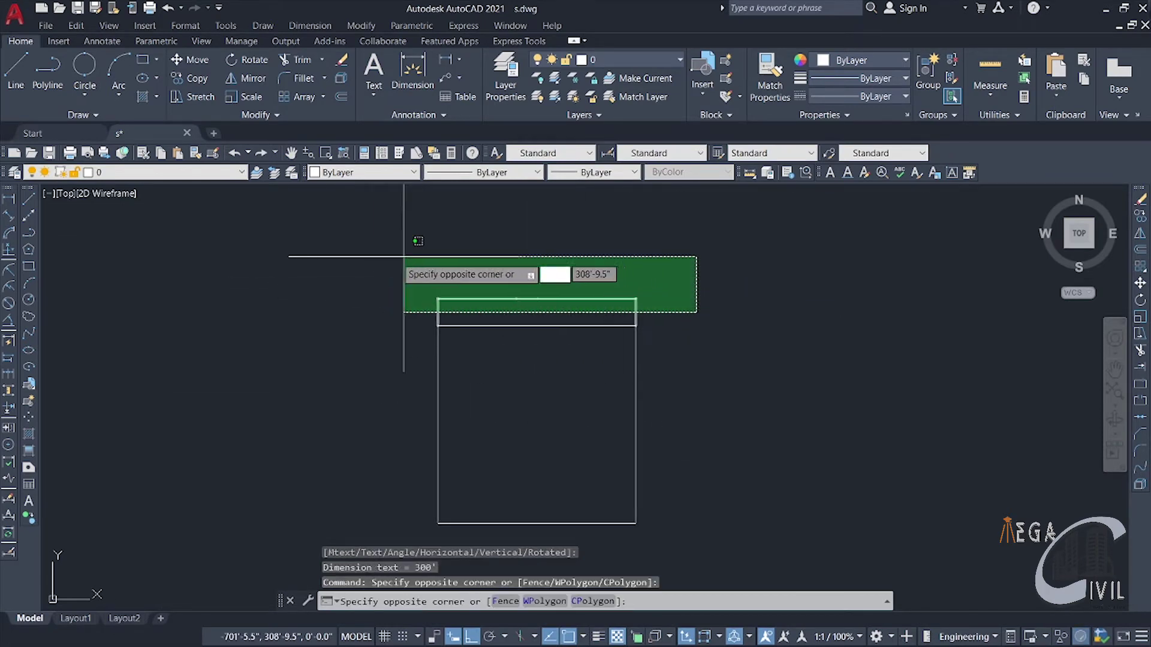
pyautogui.click(378, 257)
pyautogui.press('Delete')
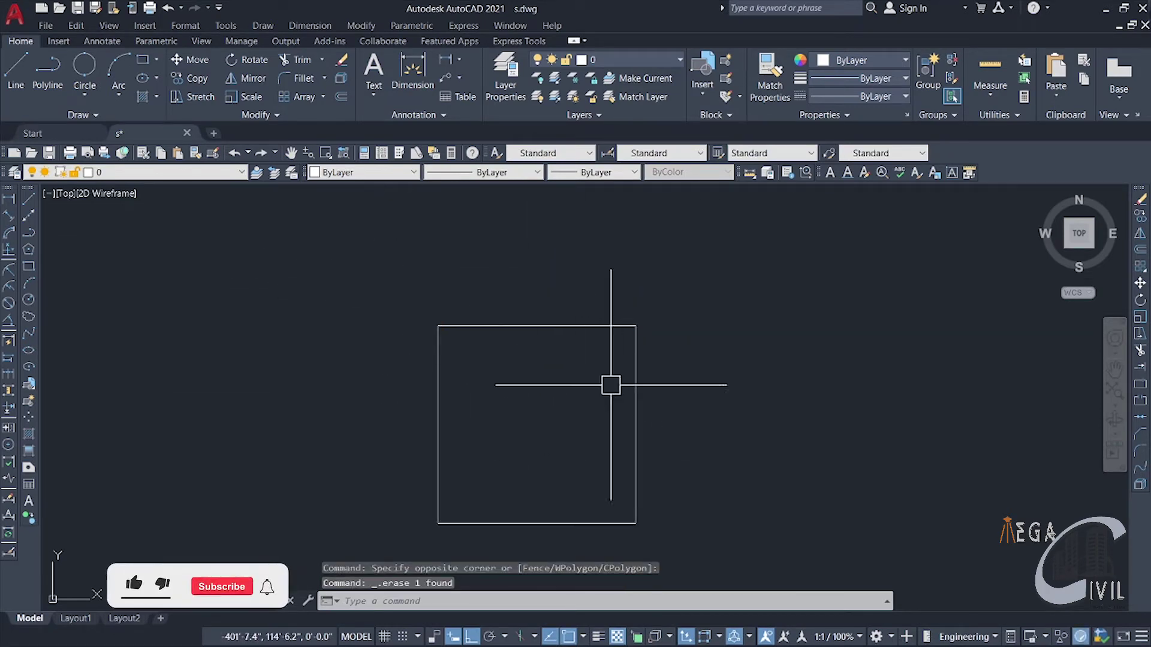
pyautogui.moveTo(609, 386); pyautogui.dragTo(516, 353, button='middle')
pyautogui.moveTo(597, 360); pyautogui.dragTo(619, 362, button='middle')
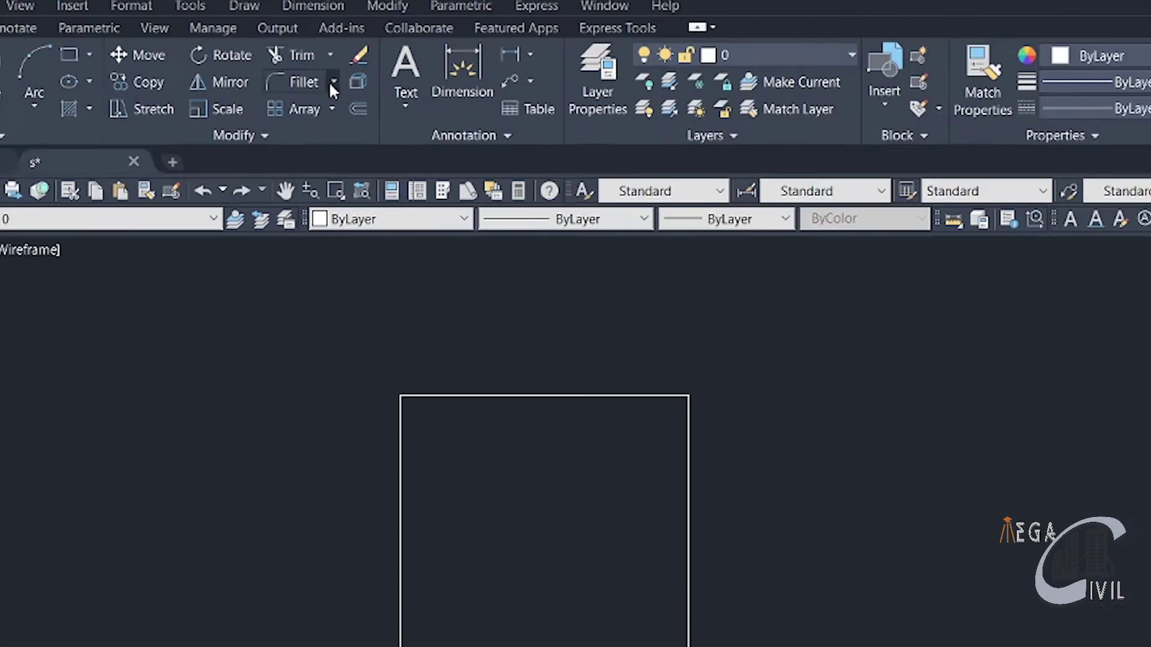
pyautogui.click(320, 79)
pyautogui.click(368, 108)
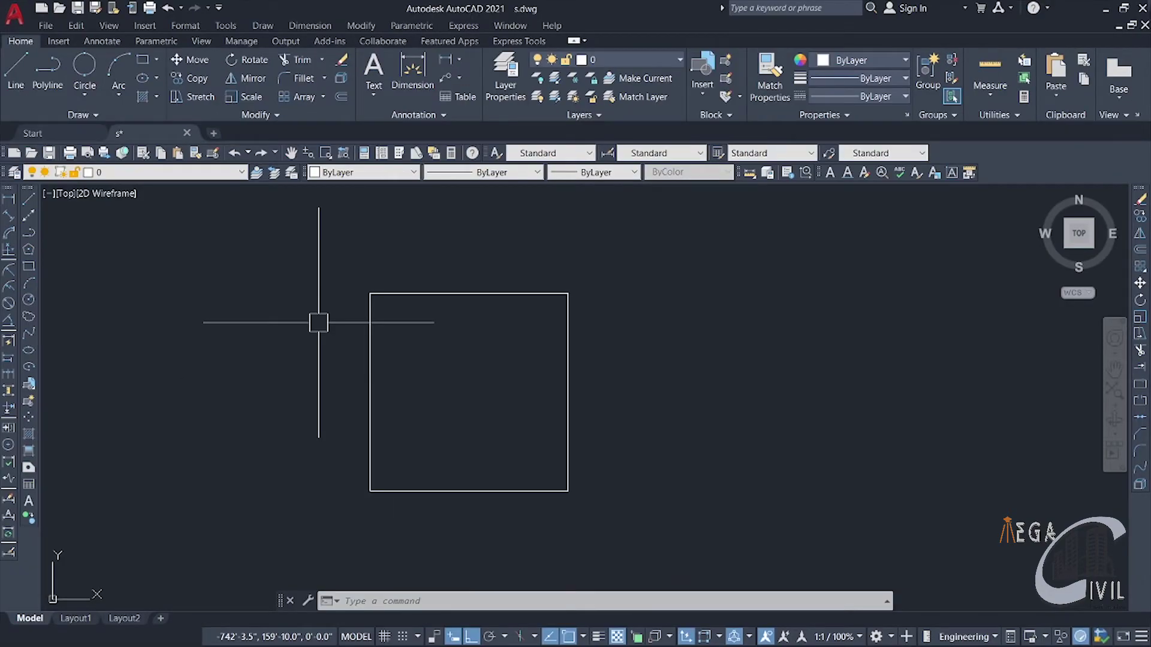
pyautogui.write('FR')
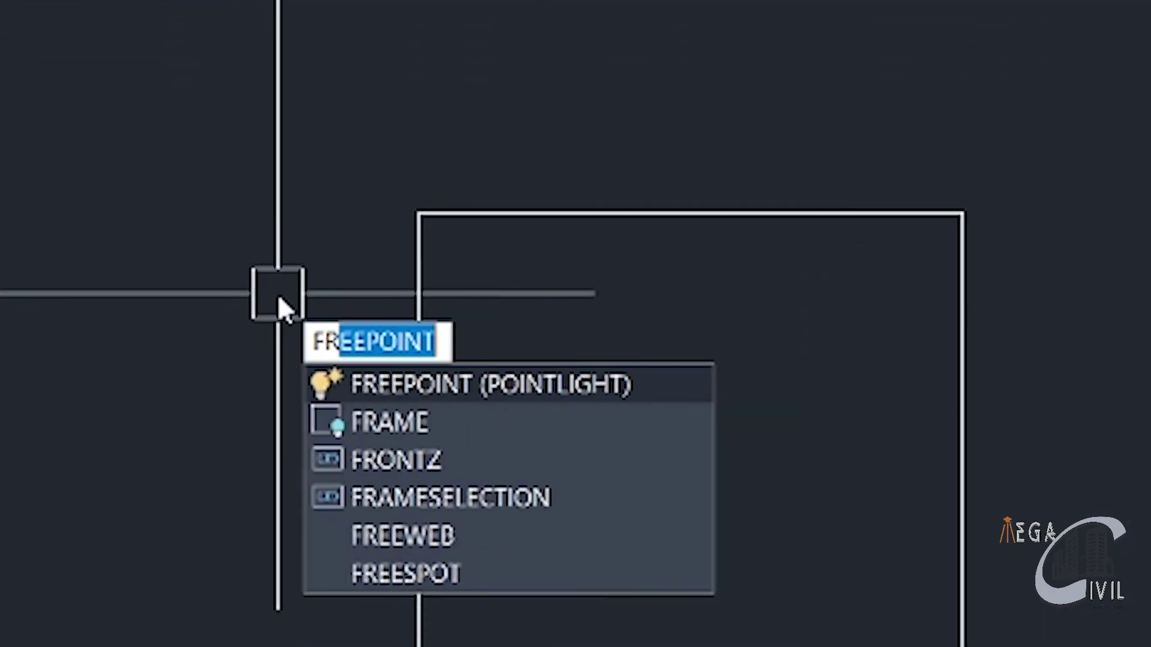
pyautogui.press('BackSpace')
pyautogui.write('ILLET')
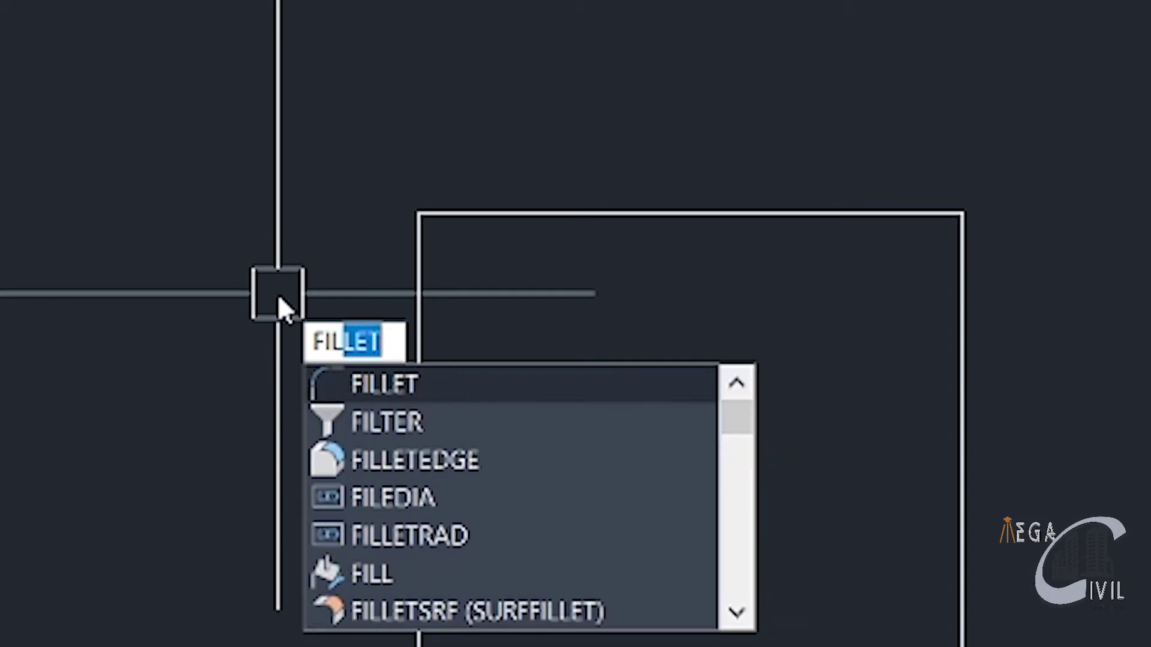
pyautogui.press('Return')
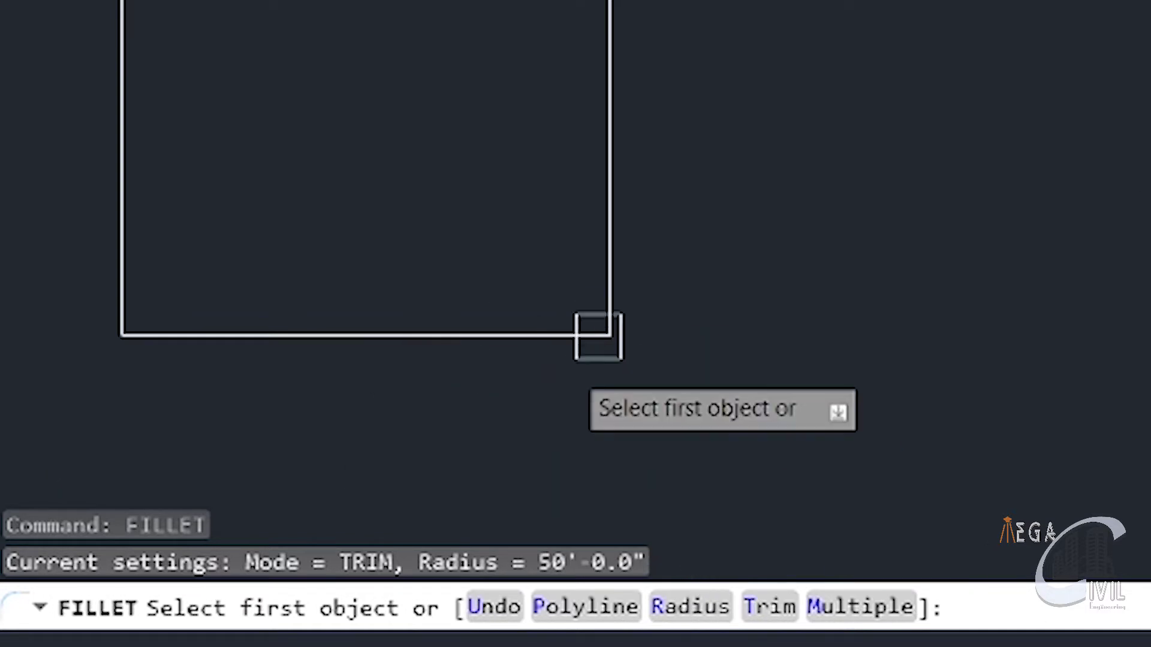
pyautogui.moveTo(280, 251); pyautogui.dragTo(159, 182, button='middle')
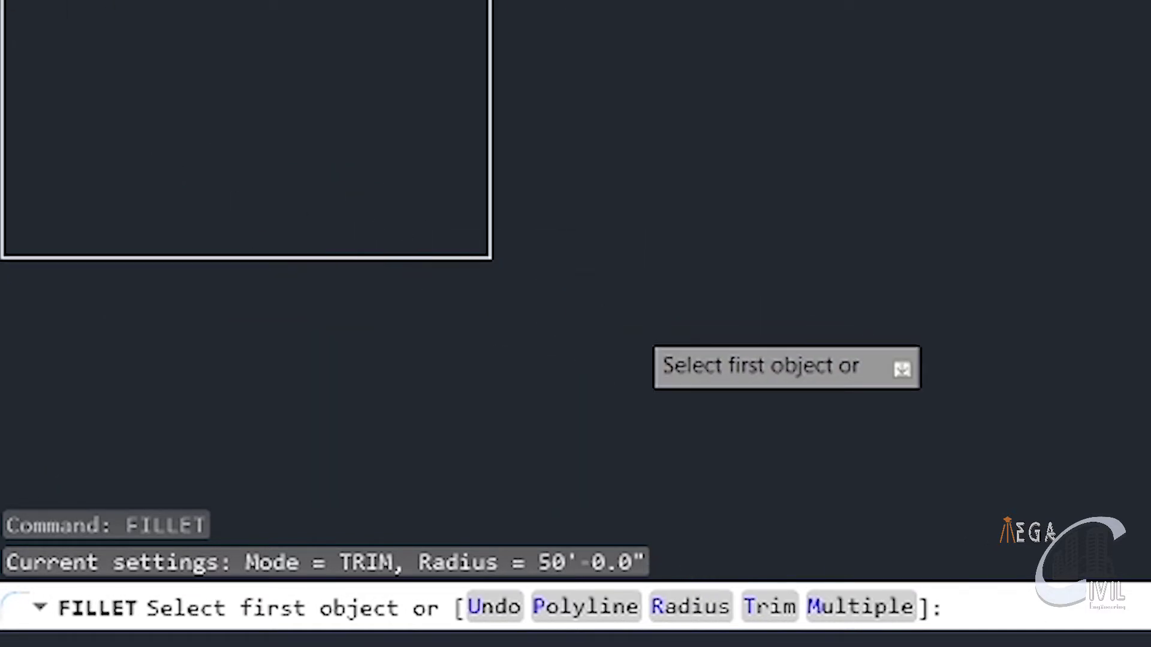
pyautogui.moveTo(714, 365)
pyautogui.mouseDown(button='middle')
pyautogui.moveTo(801, 313)
pyautogui.moveTo(811, 358)
pyautogui.moveTo(934, 368)
pyautogui.mouseUp(button='middle')
pyautogui.scroll(2, 842, 360)
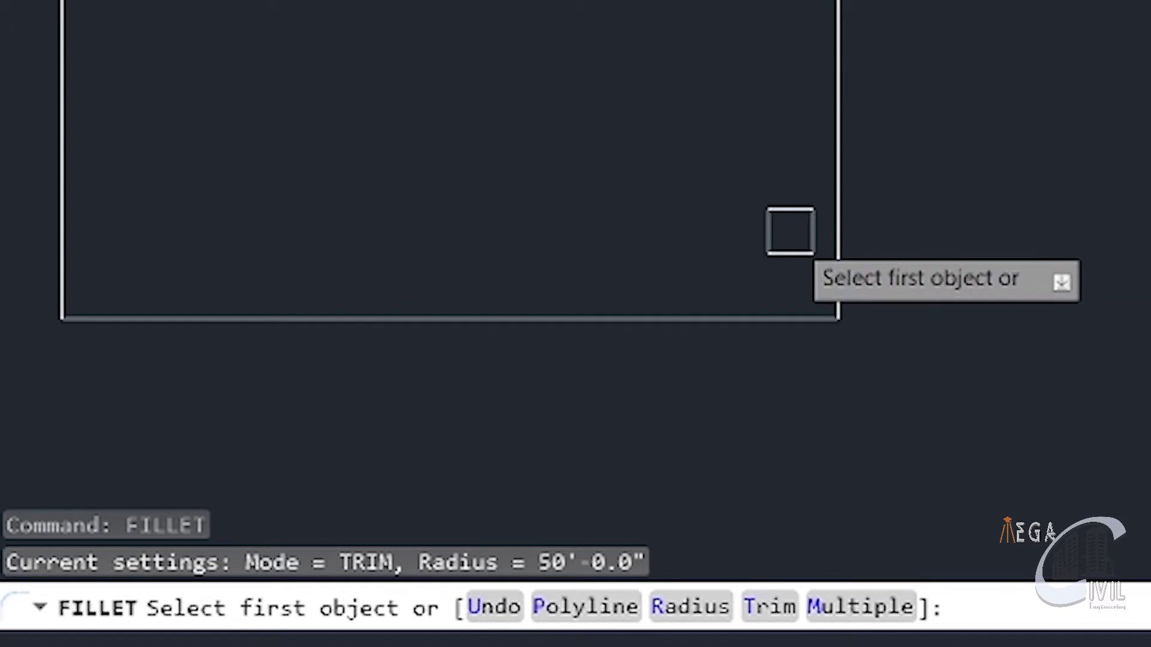
pyautogui.moveTo(791, 231); pyautogui.dragTo(543, 254, button='middle')
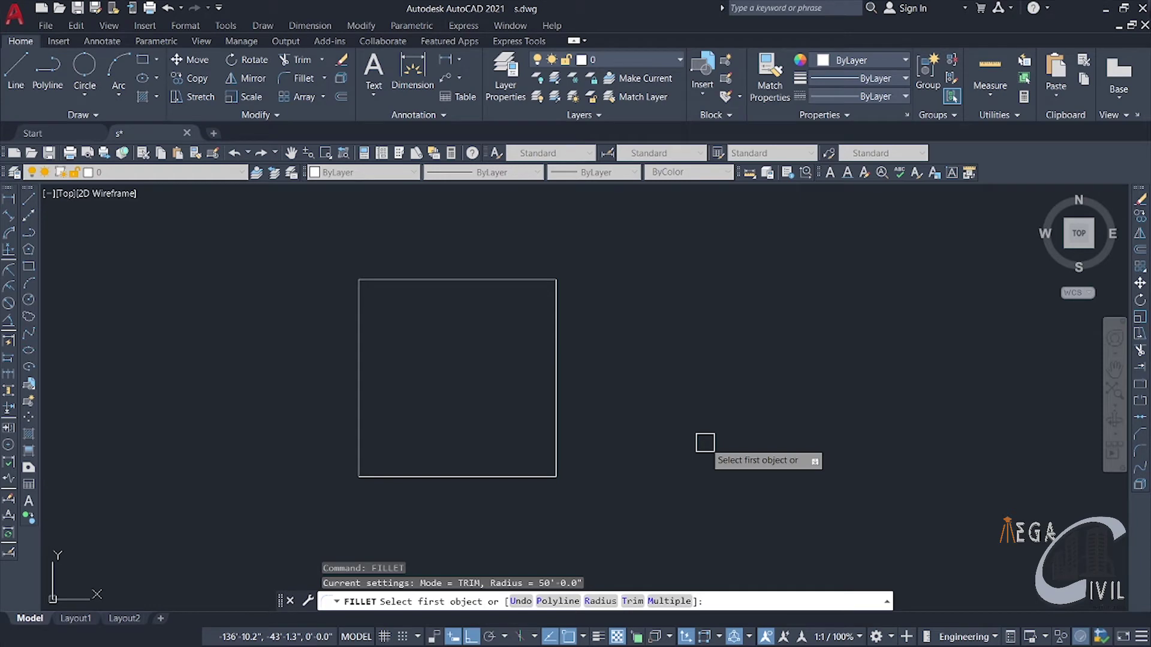
pyautogui.click(523, 476)
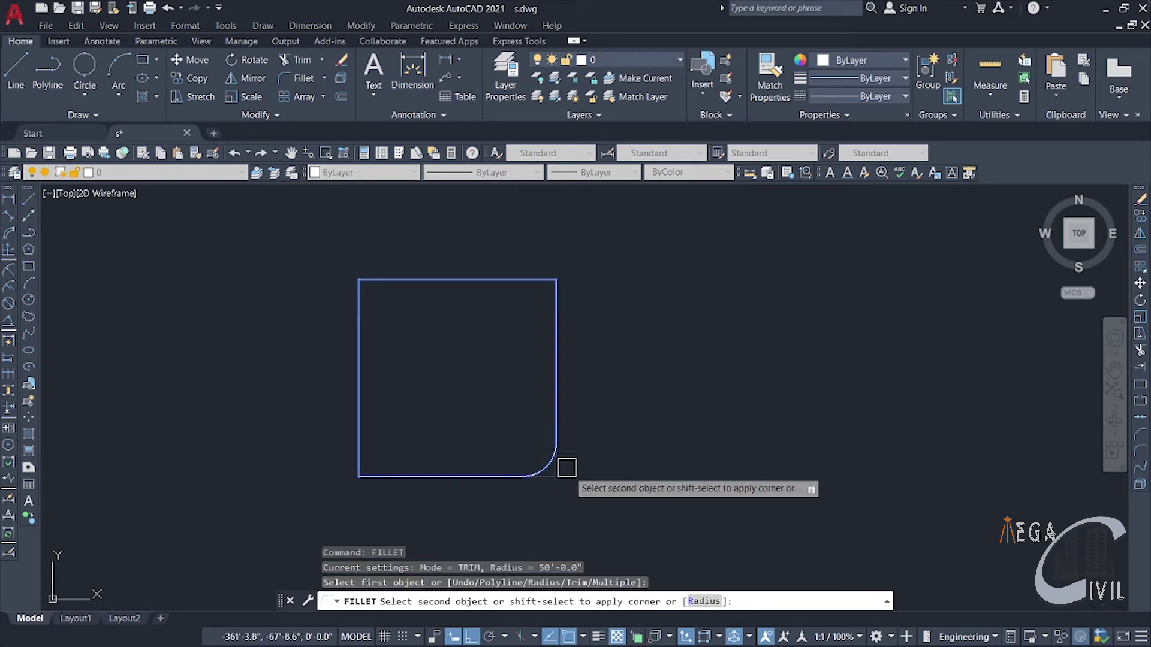
pyautogui.press('Escape')
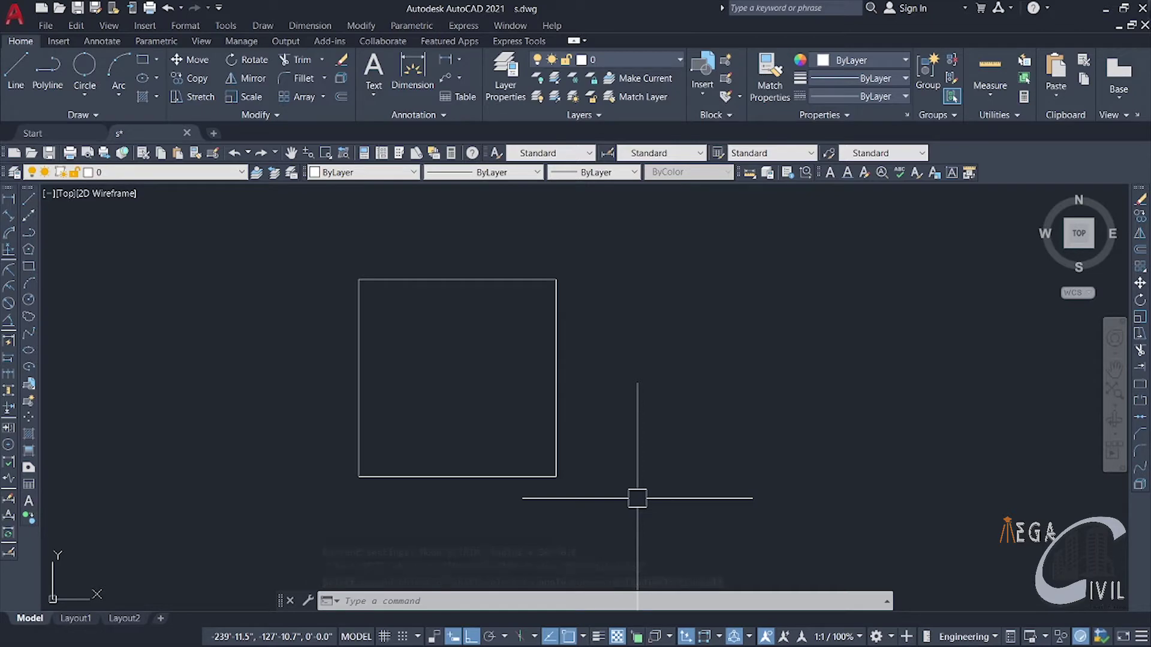
# Fillet the square's lower-right corner between the bottom and right edges with a 60' radius
pyautogui.write('FI')
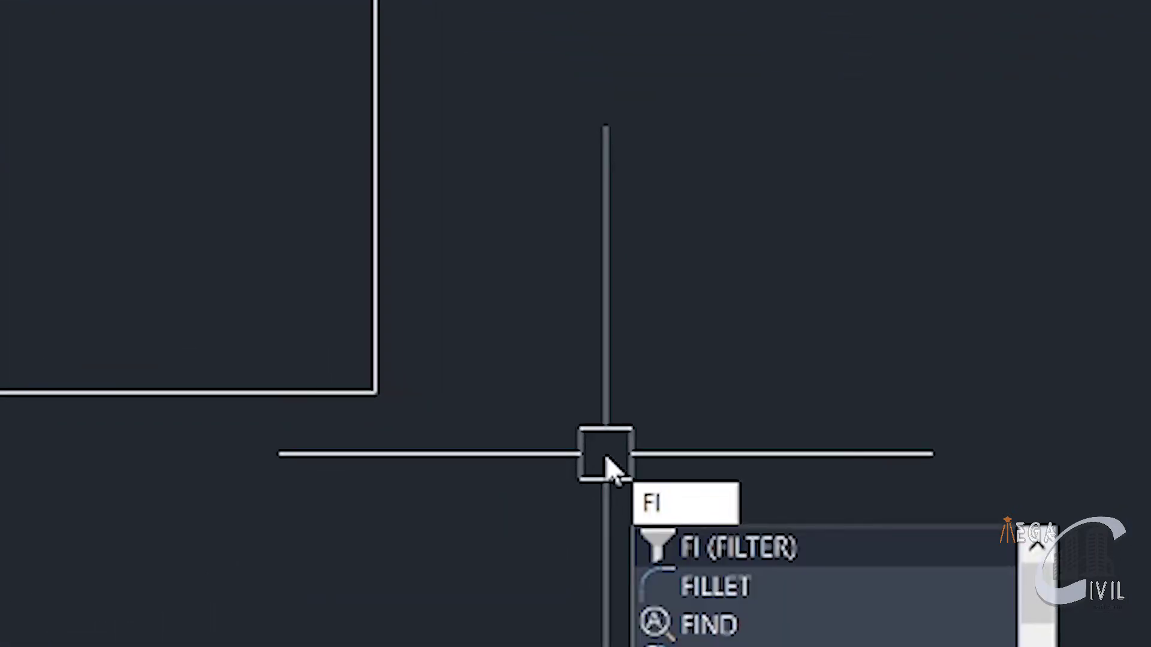
pyautogui.press('Down')
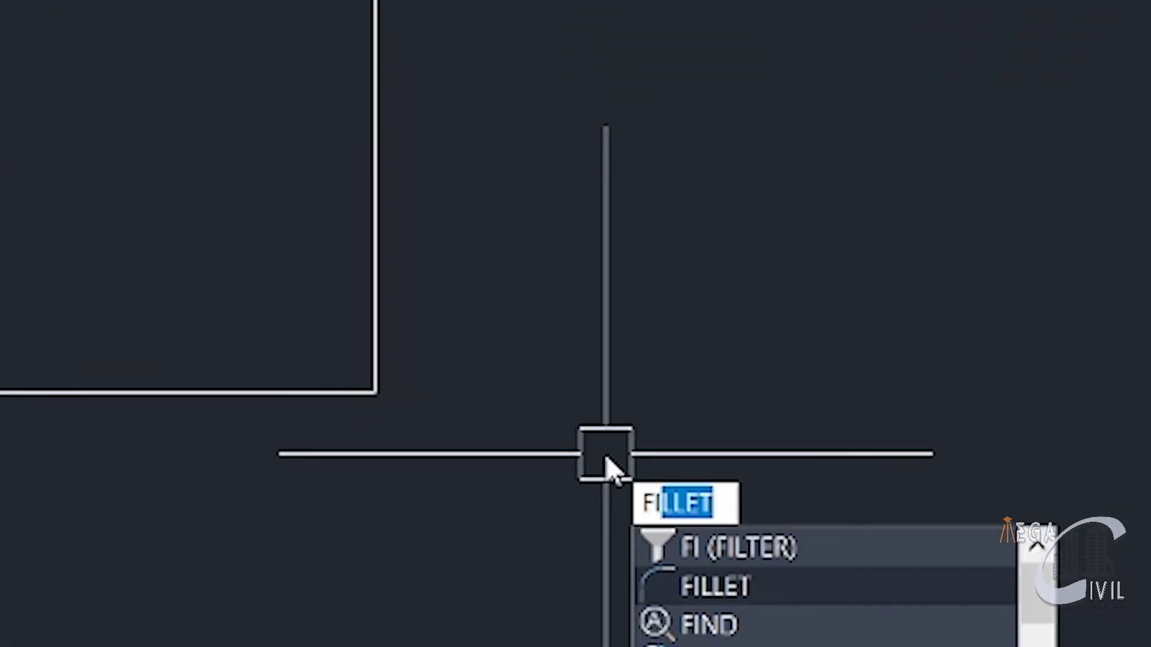
pyautogui.press('Return')
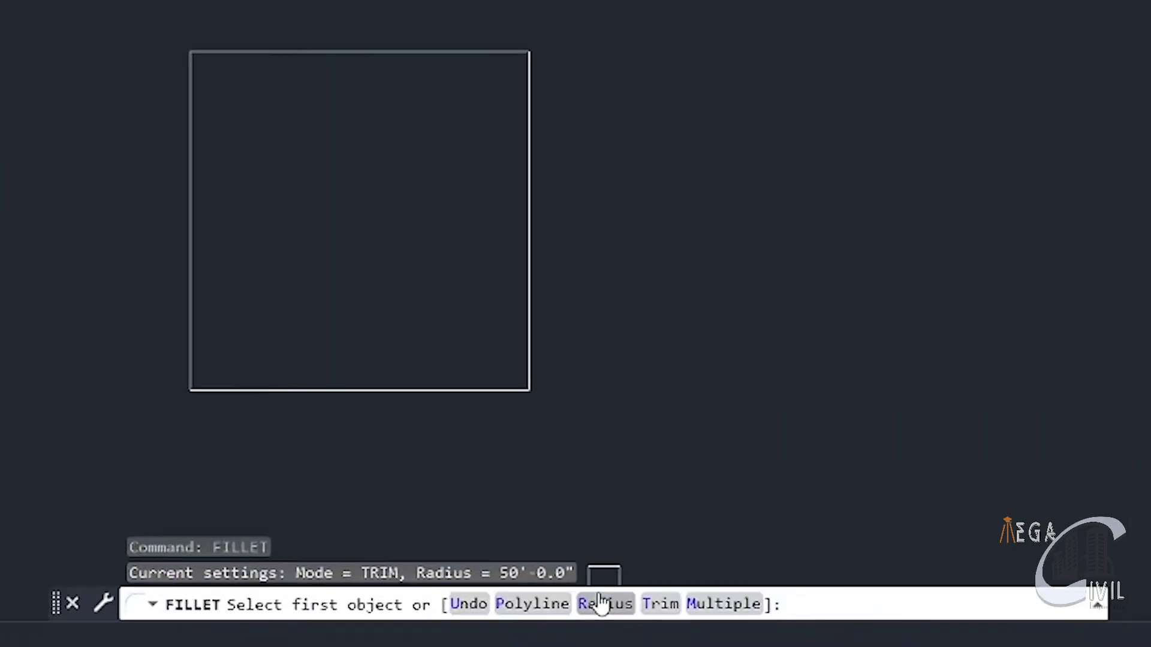
pyautogui.click(604, 604)
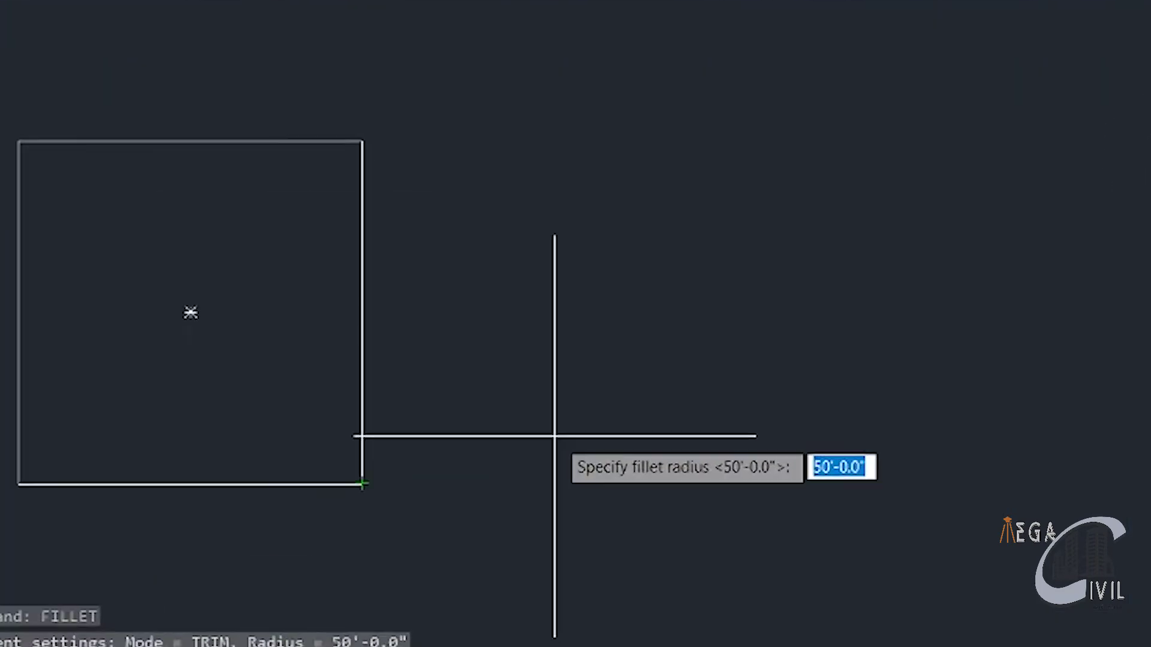
pyautogui.write('60')
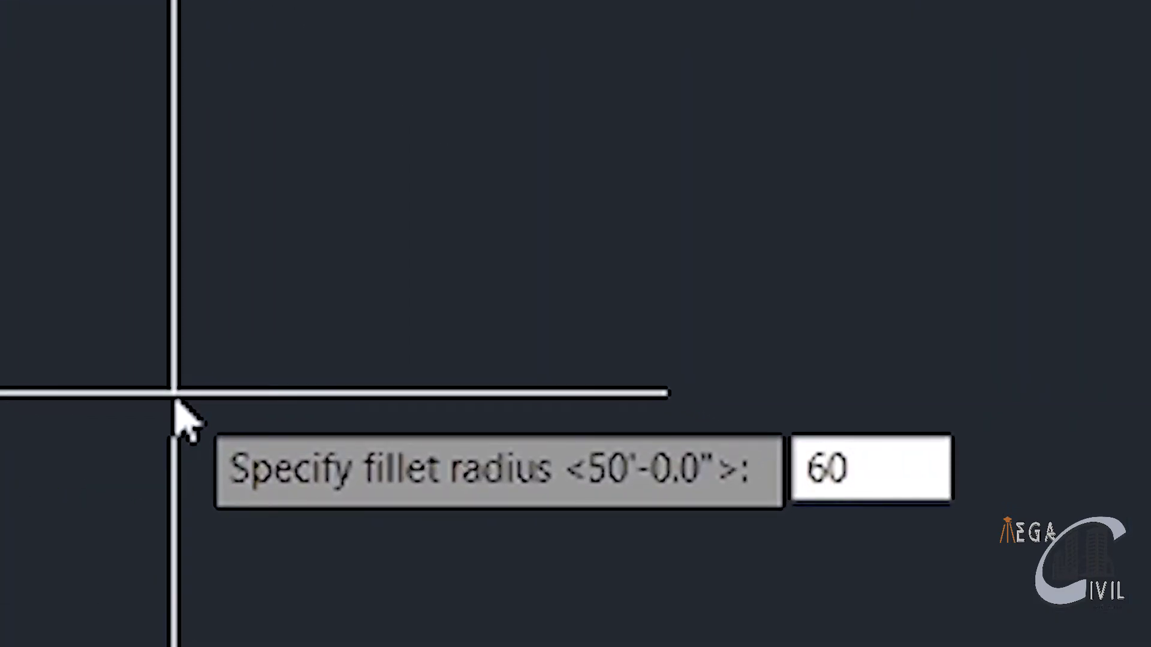
pyautogui.write("'")
pyautogui.press('Return')
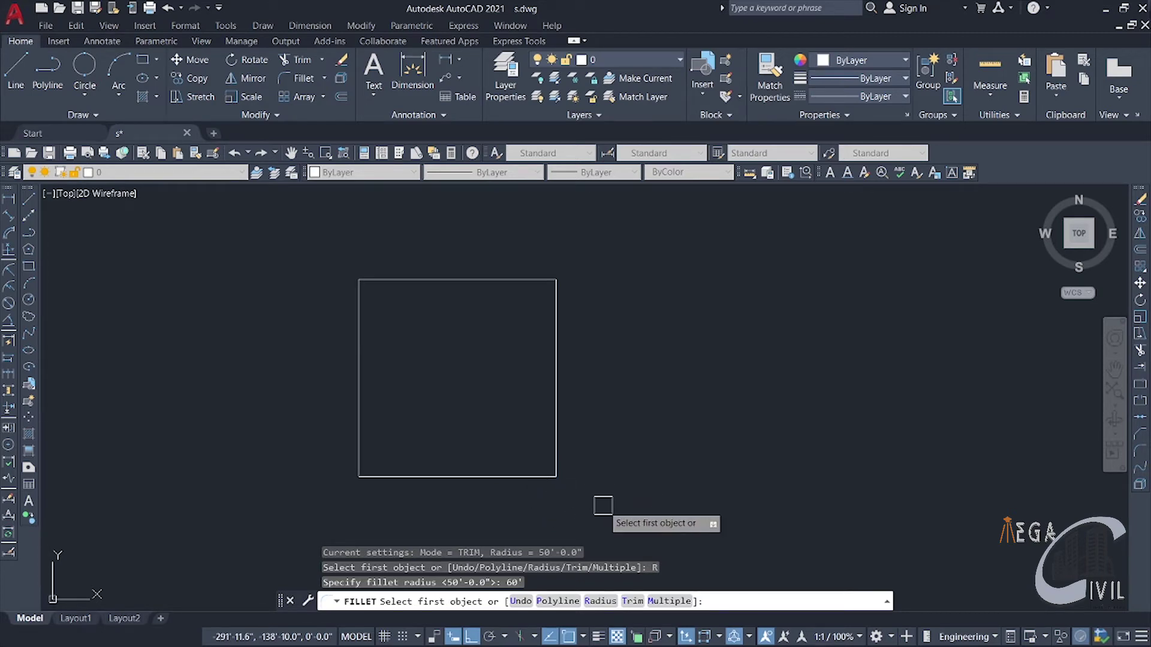
pyautogui.click(529, 478)
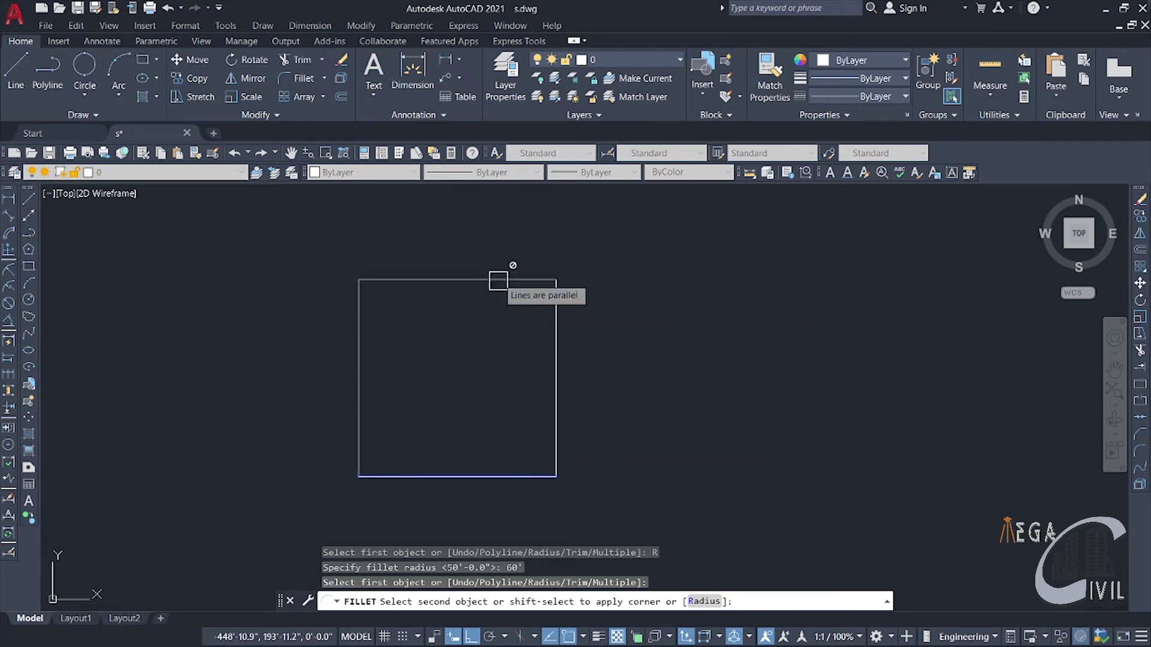
pyautogui.click(560, 439)
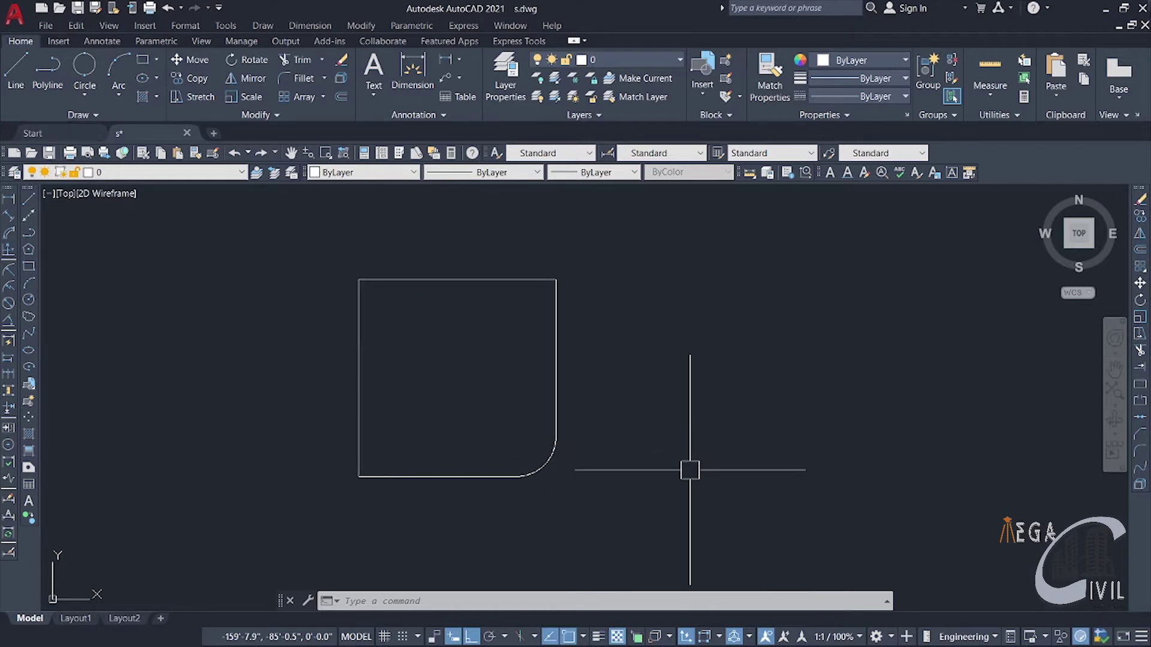
# Erase the filleted square from the drawing
pyautogui.click(302, 221)
pyautogui.click(872, 609)
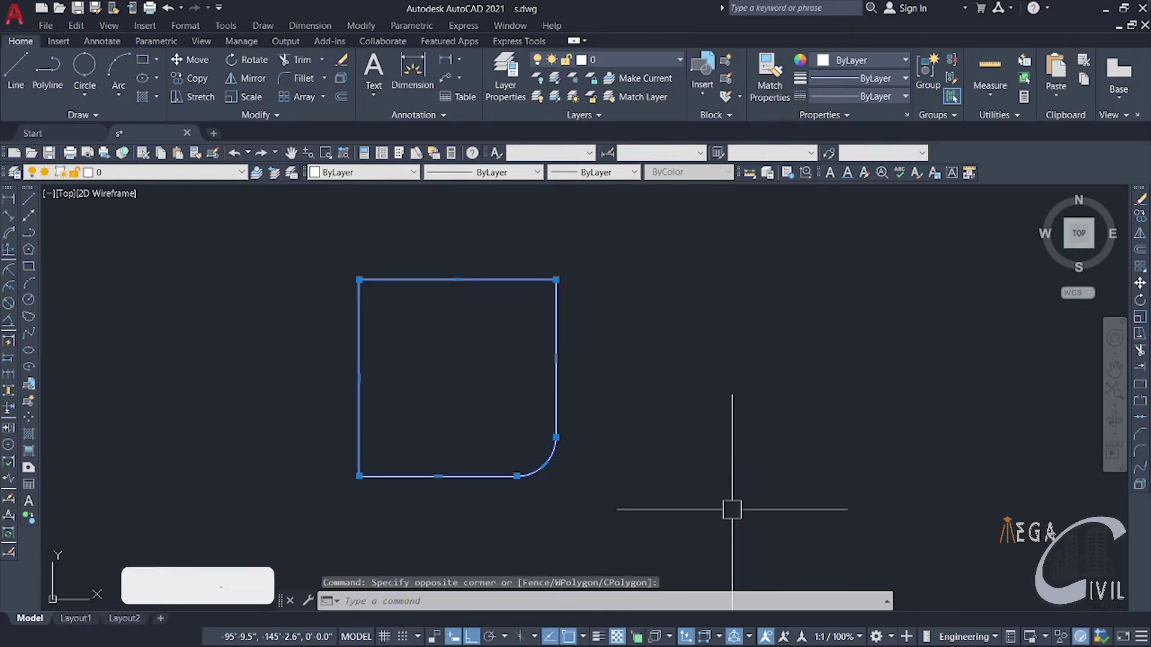
pyautogui.press('Delete')
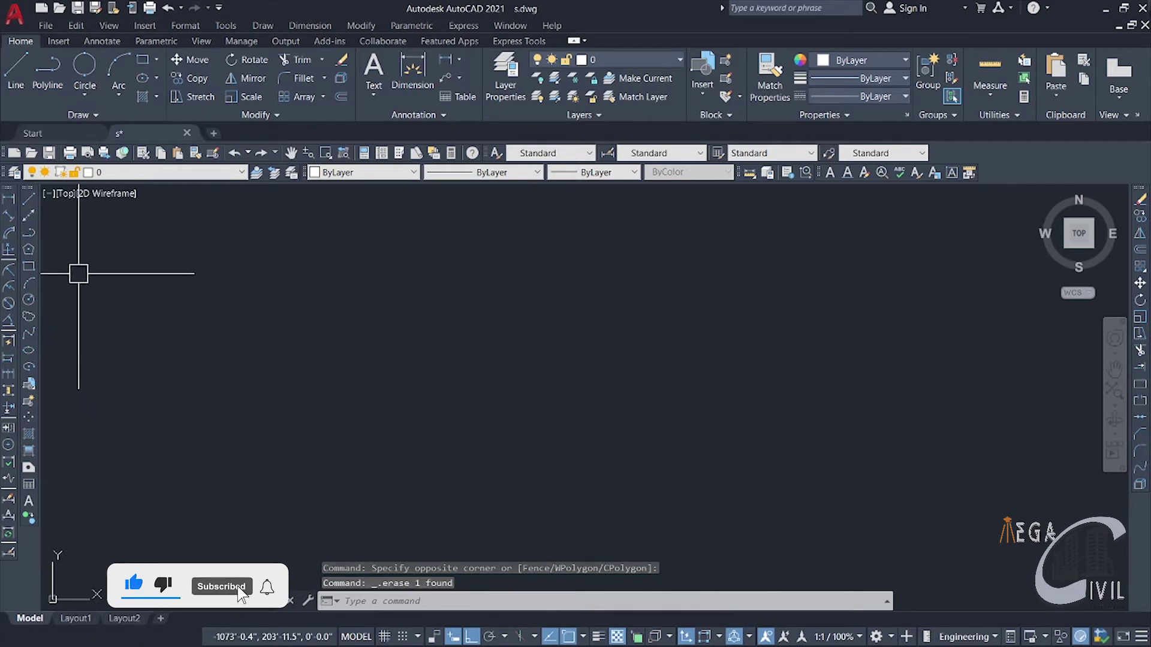
# Draw a 300' by 300' square with the Rectangle command in the empty drawing area
pyautogui.click(28, 266)
pyautogui.click(387, 307)
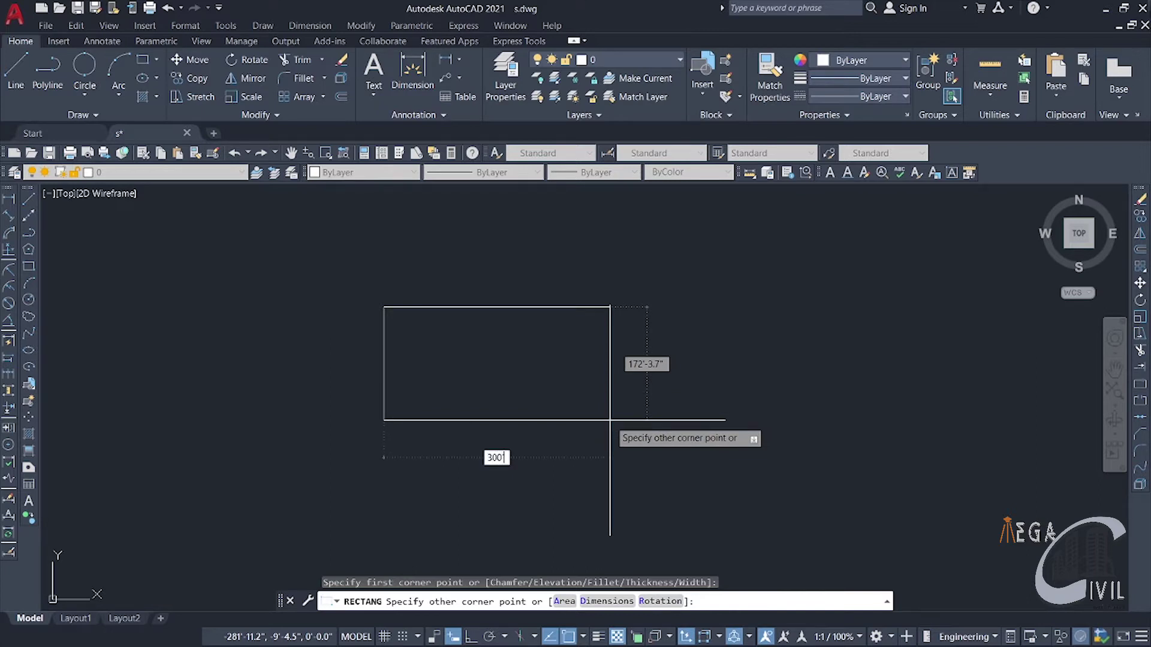
pyautogui.press('Tab')
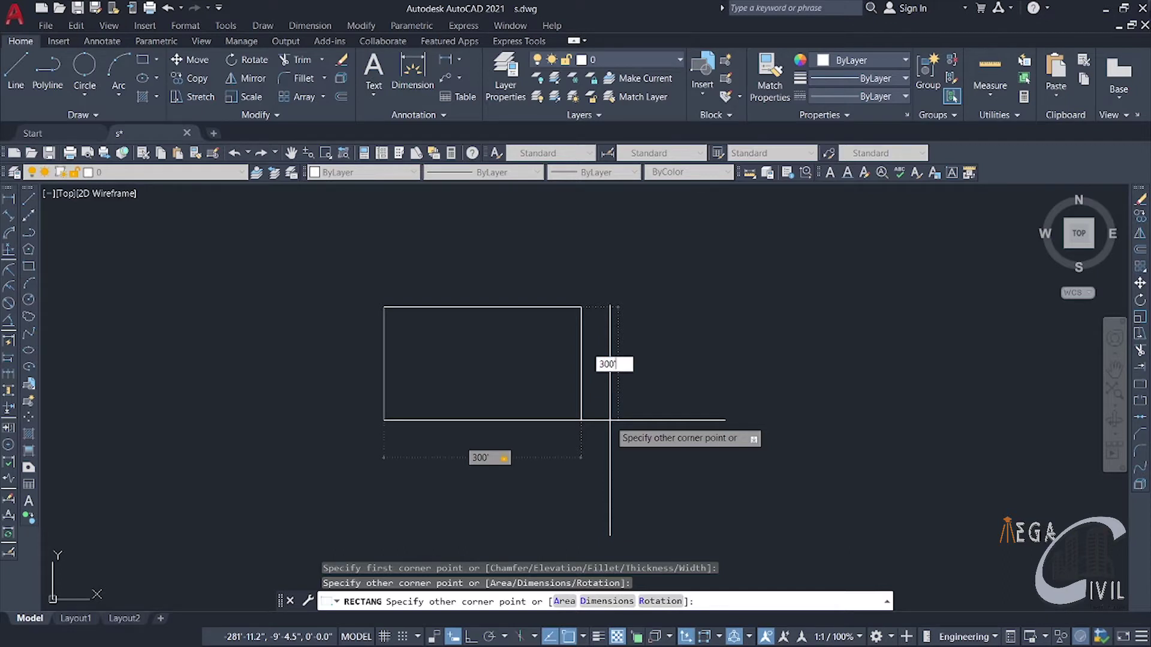
pyautogui.write('300')
pyautogui.press('Return')
pyautogui.moveTo(610, 420)
pyautogui.mouseDown(button='middle')
pyautogui.moveTo(537, 401)
pyautogui.moveTo(553, 392)
pyautogui.mouseUp(button='middle')
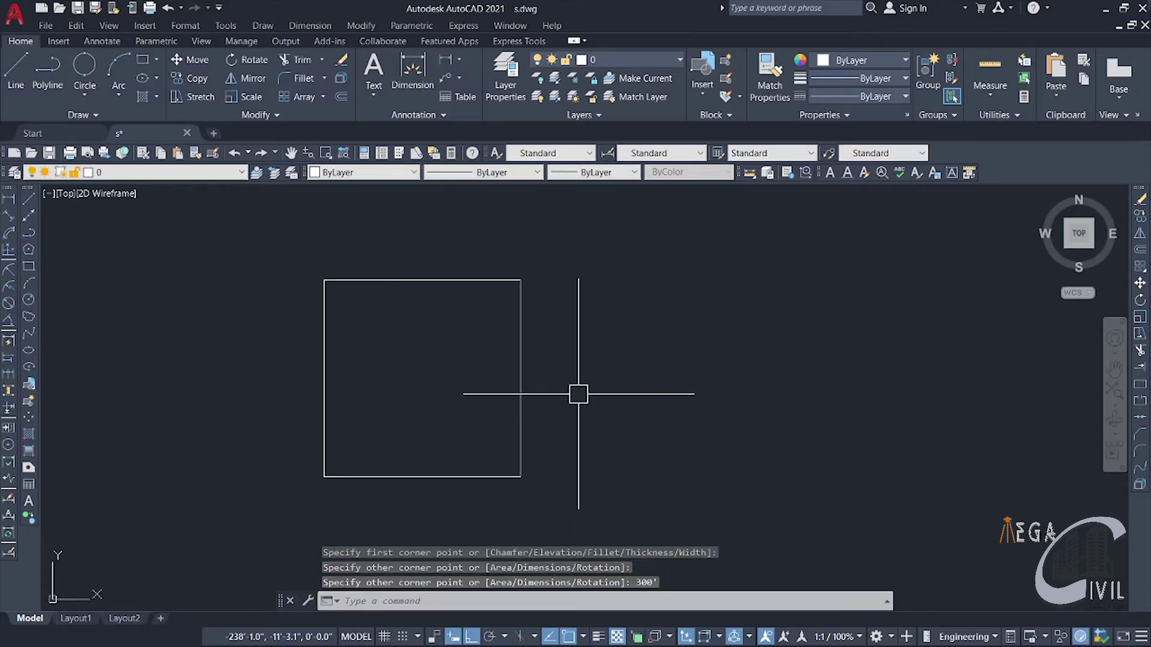
# Draw a two-point circle whose diameter spans the square's right edge, from its upper-right to its lower-right corner
pyautogui.click(86, 96)
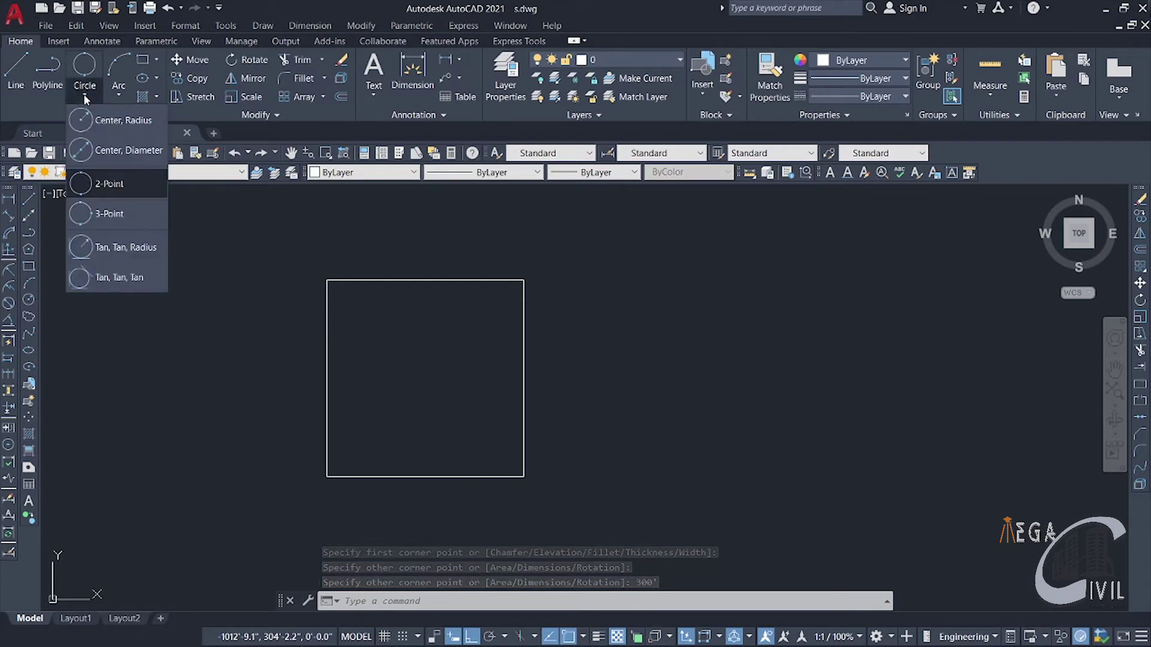
pyautogui.click(109, 184)
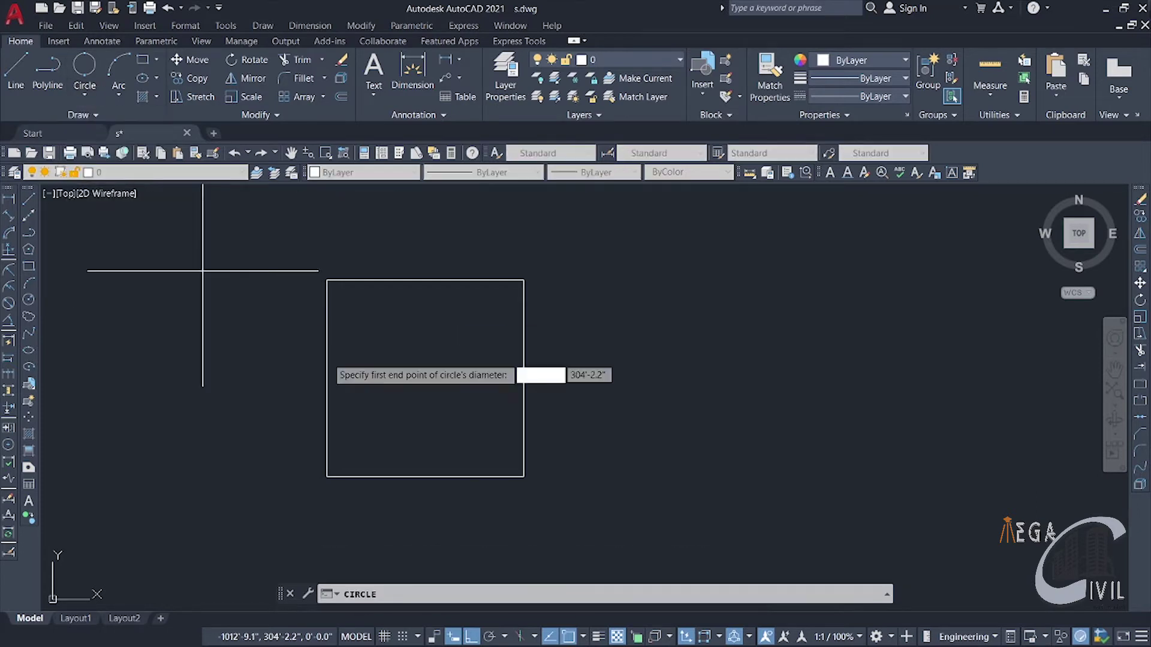
pyautogui.click(525, 280)
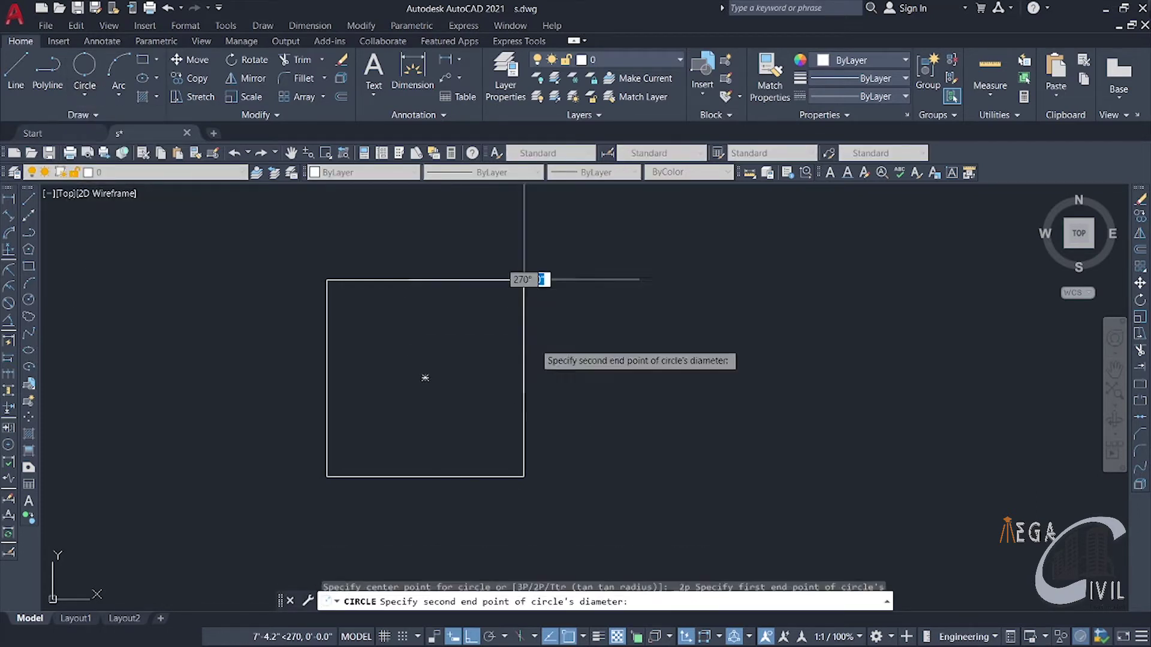
pyautogui.click(528, 475)
pyautogui.press('Return')
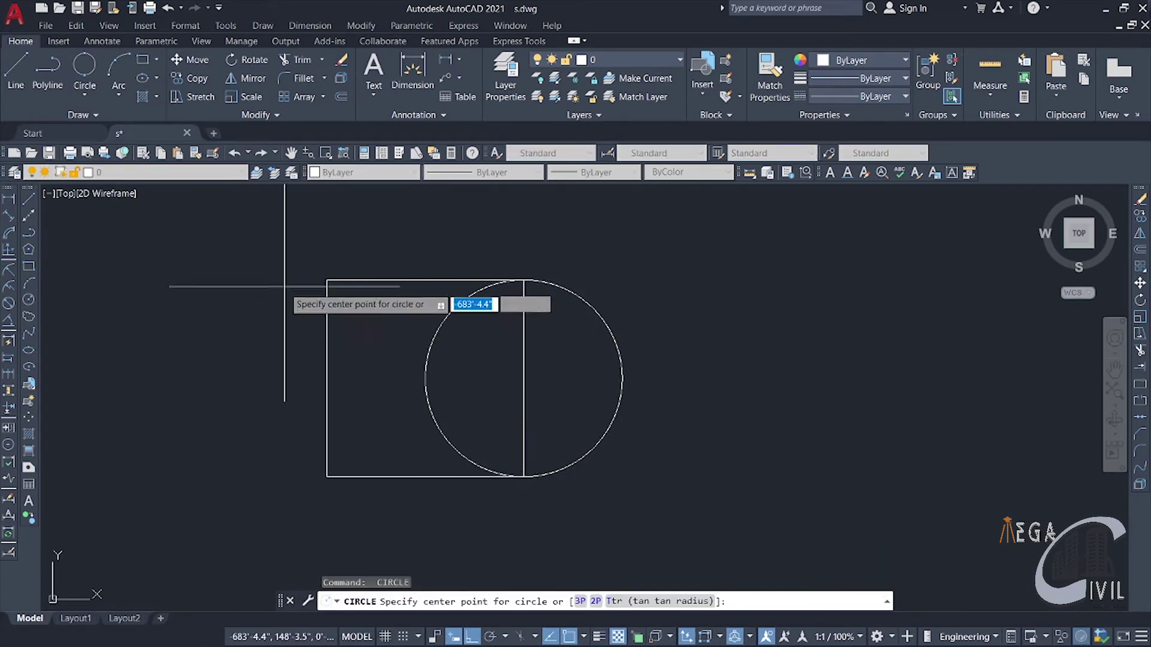
pyautogui.click(327, 280)
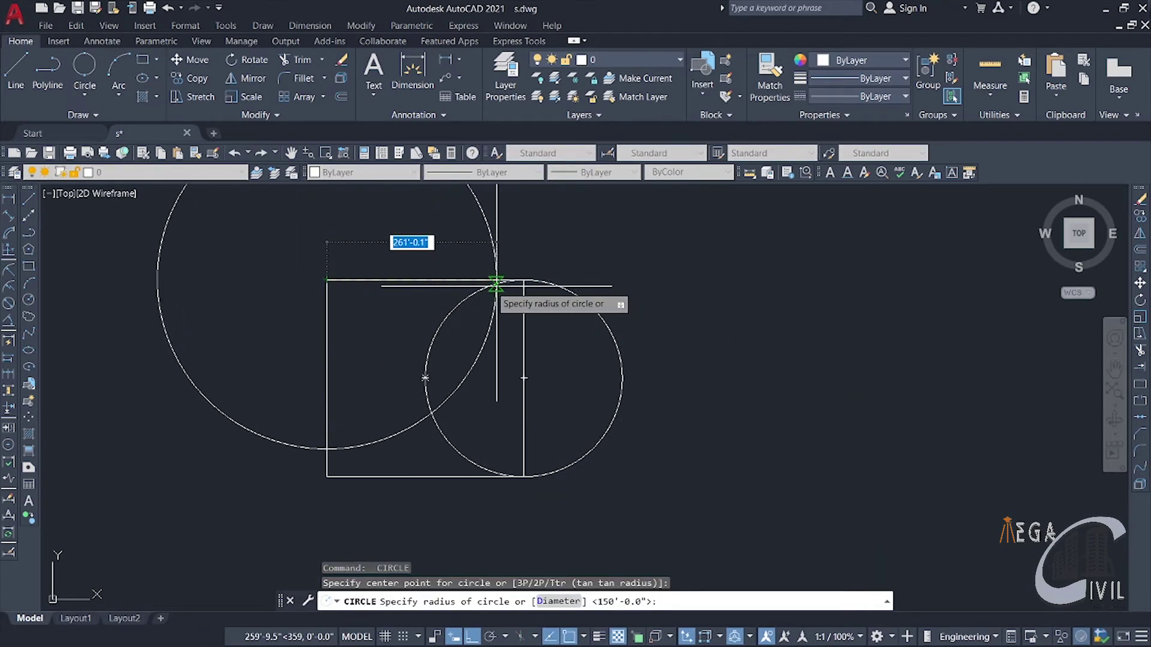
pyautogui.press('Escape')
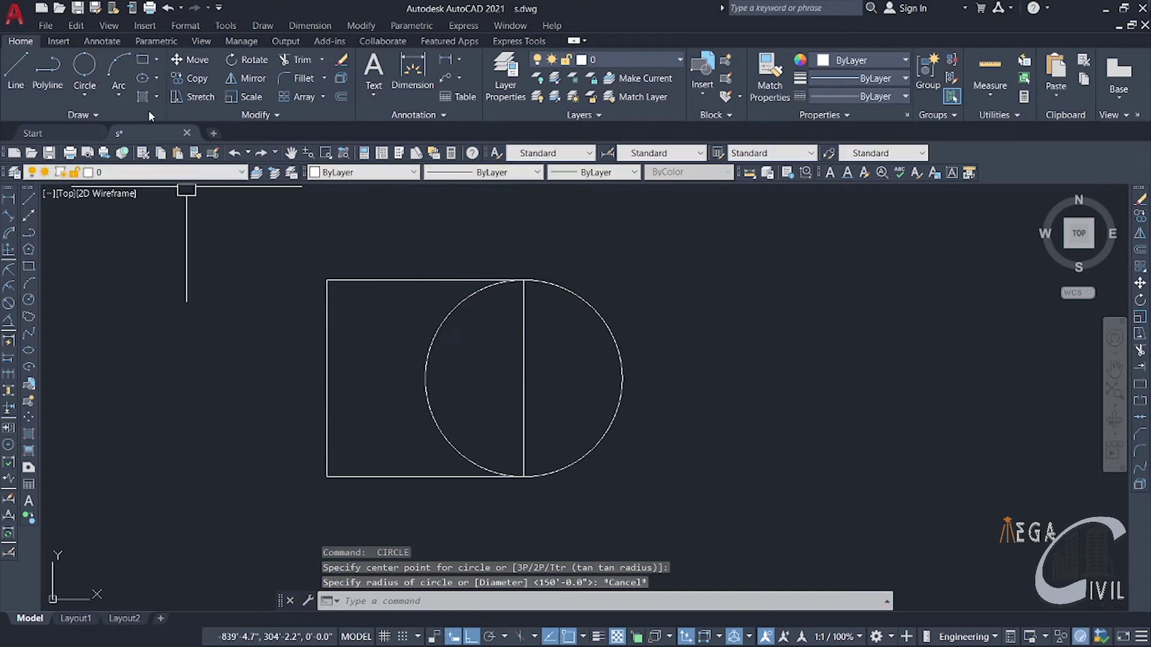
# Draw a two-point circle whose diameter spans the square's top edge, from its upper-left to its upper-right corner
pyautogui.click(85, 64)
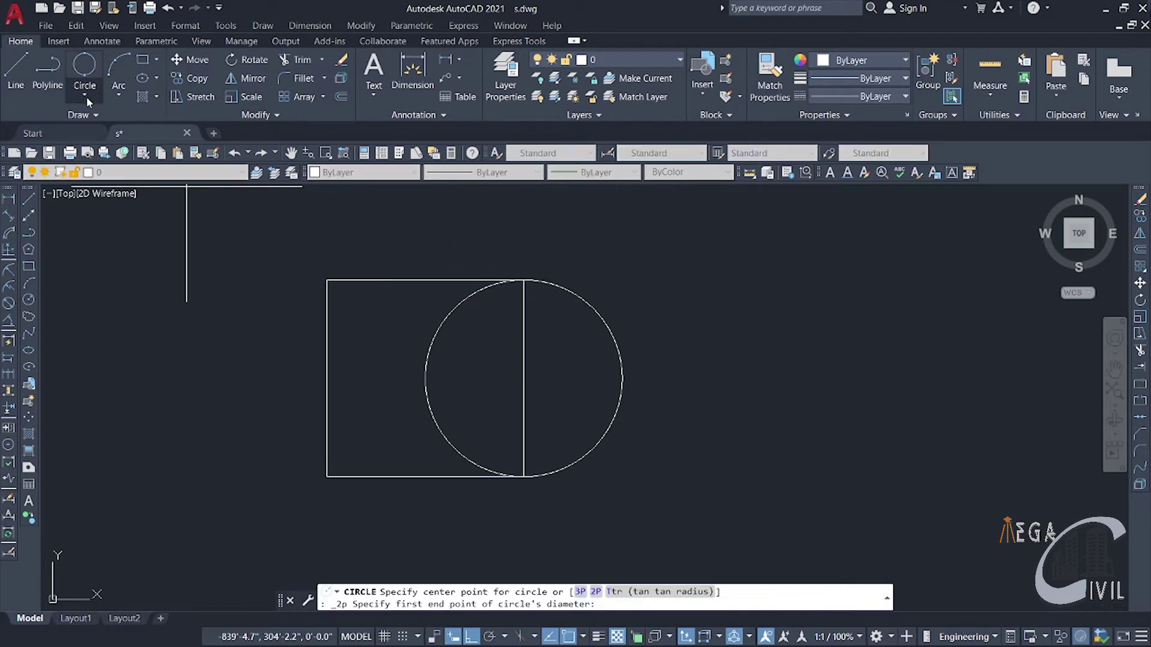
pyautogui.click(87, 63)
pyautogui.click(326, 280)
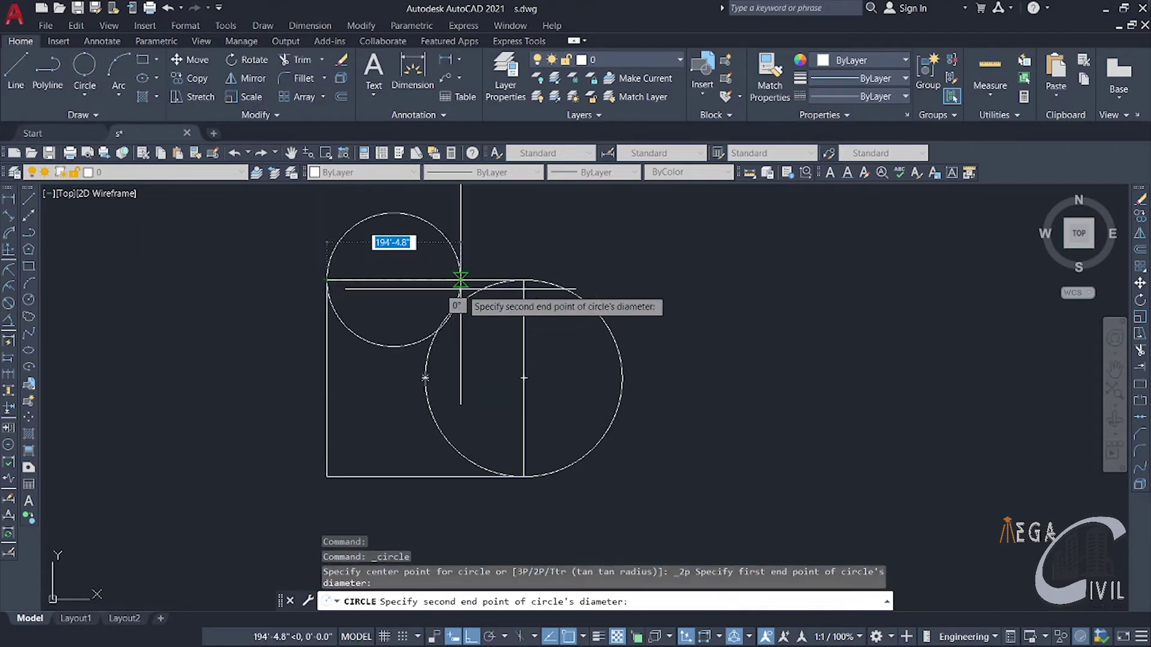
pyautogui.click(524, 279)
# Trim the circle arcs inside the square and the square's top and right edges, leaving only the outer heart outline
pyautogui.scroll(-1, 661, 393)
pyautogui.scroll(-2, 642, 401)
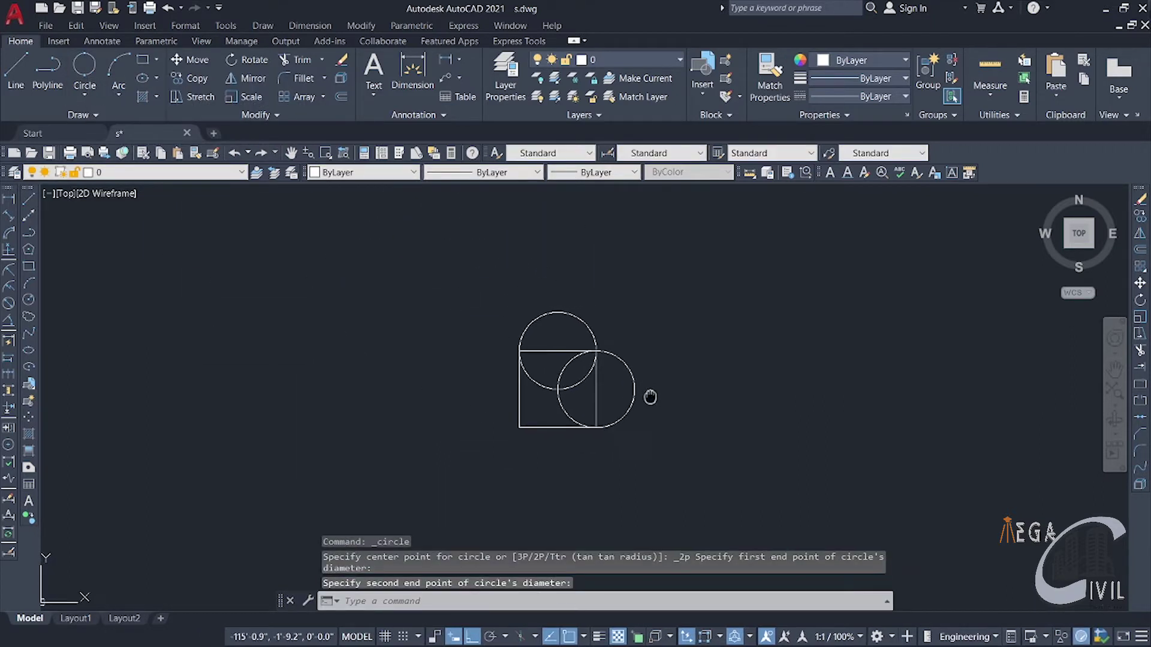
pyautogui.write('ri')
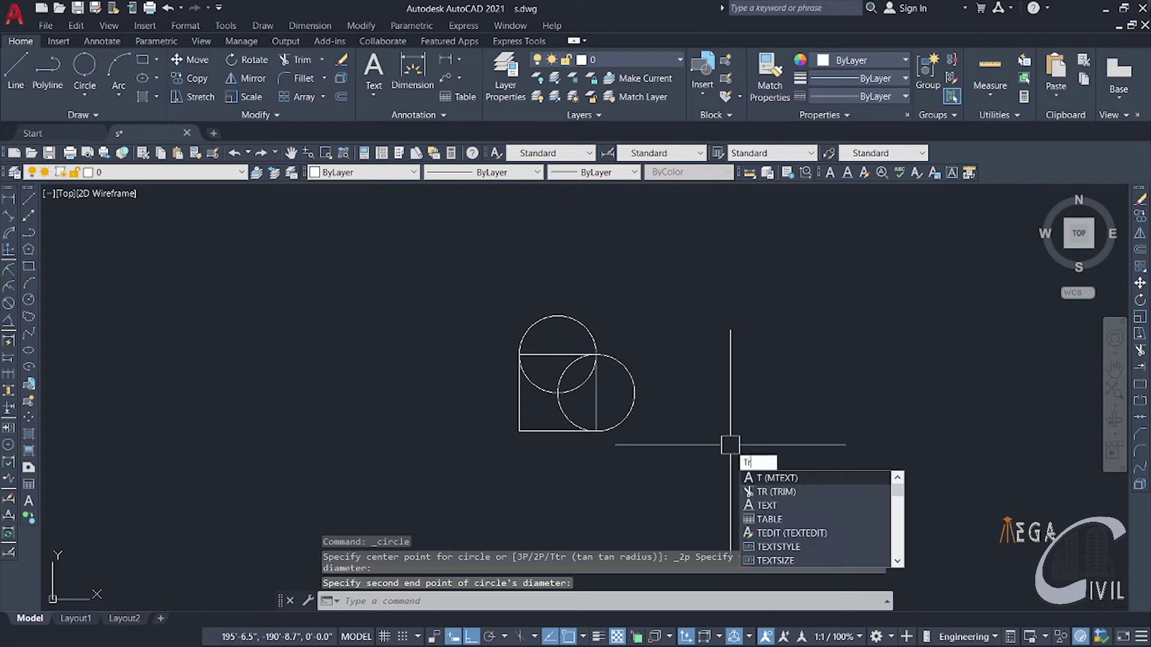
pyautogui.press('Return')
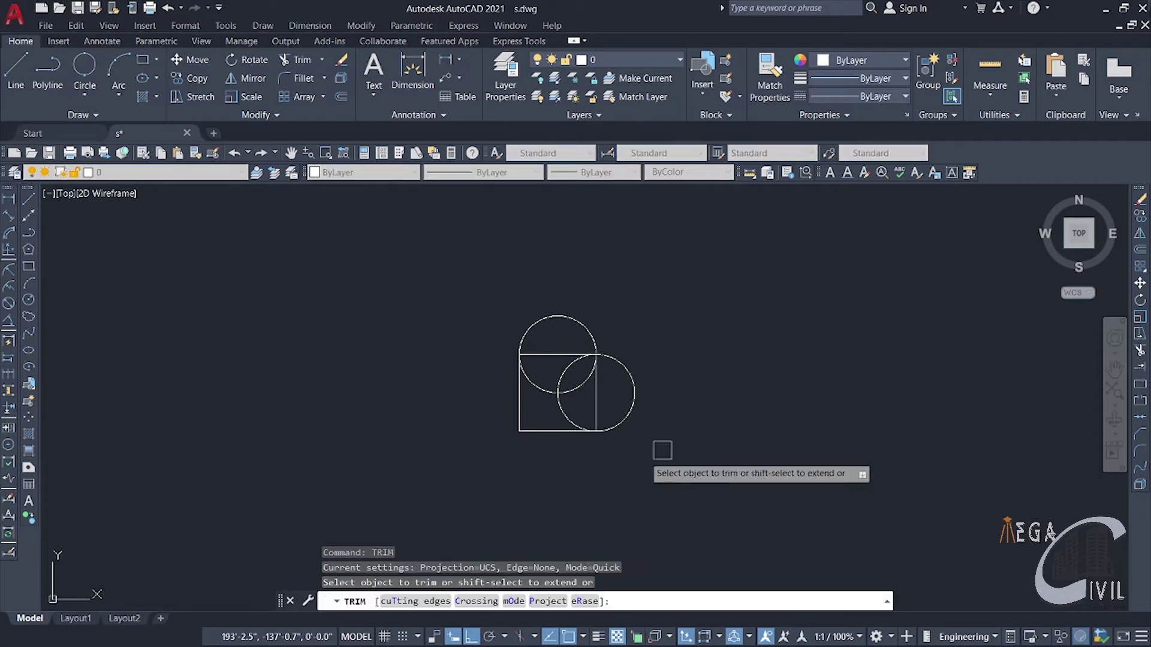
pyautogui.click(565, 393)
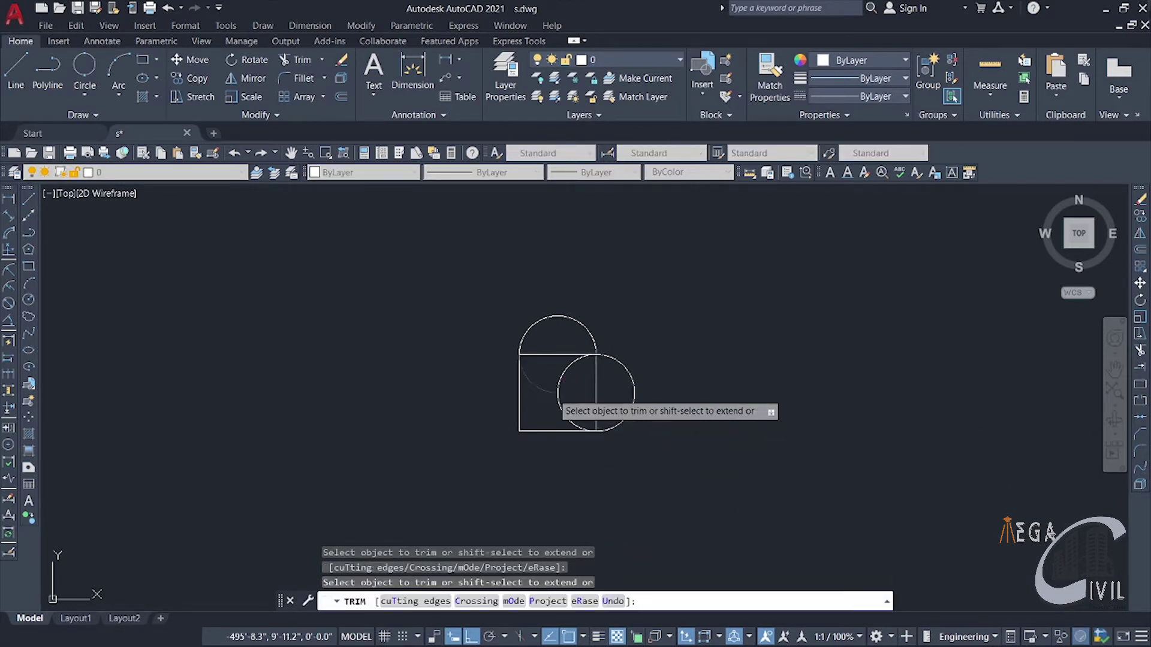
pyautogui.click(555, 385)
pyautogui.click(594, 386)
pyautogui.click(557, 354)
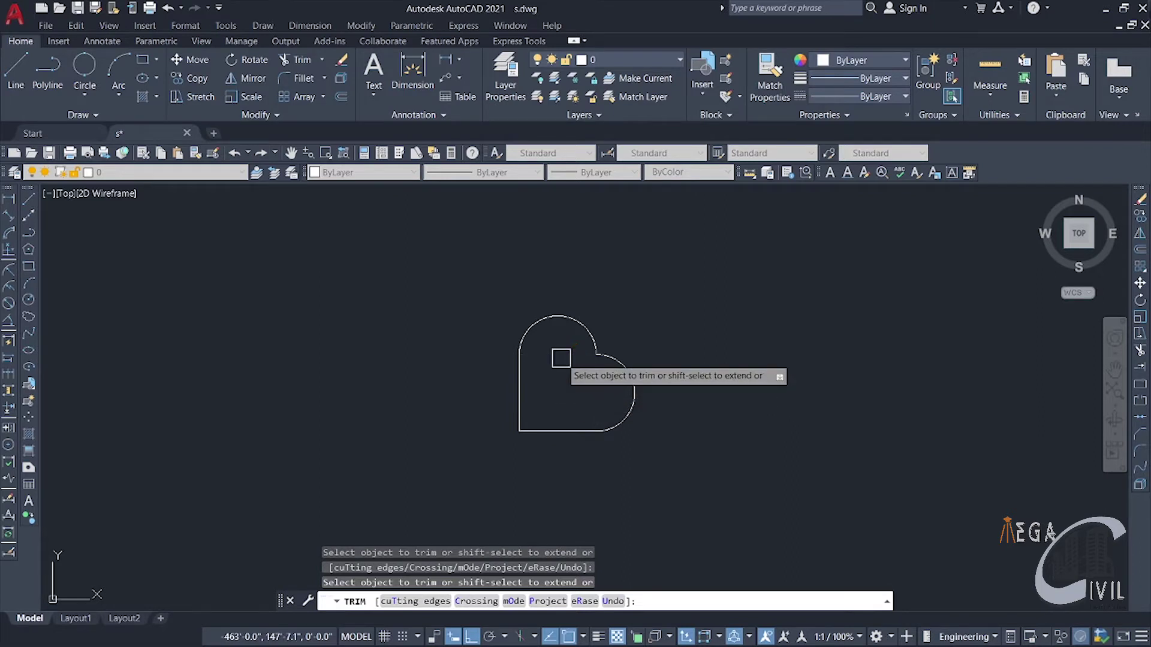
pyautogui.press('Escape')
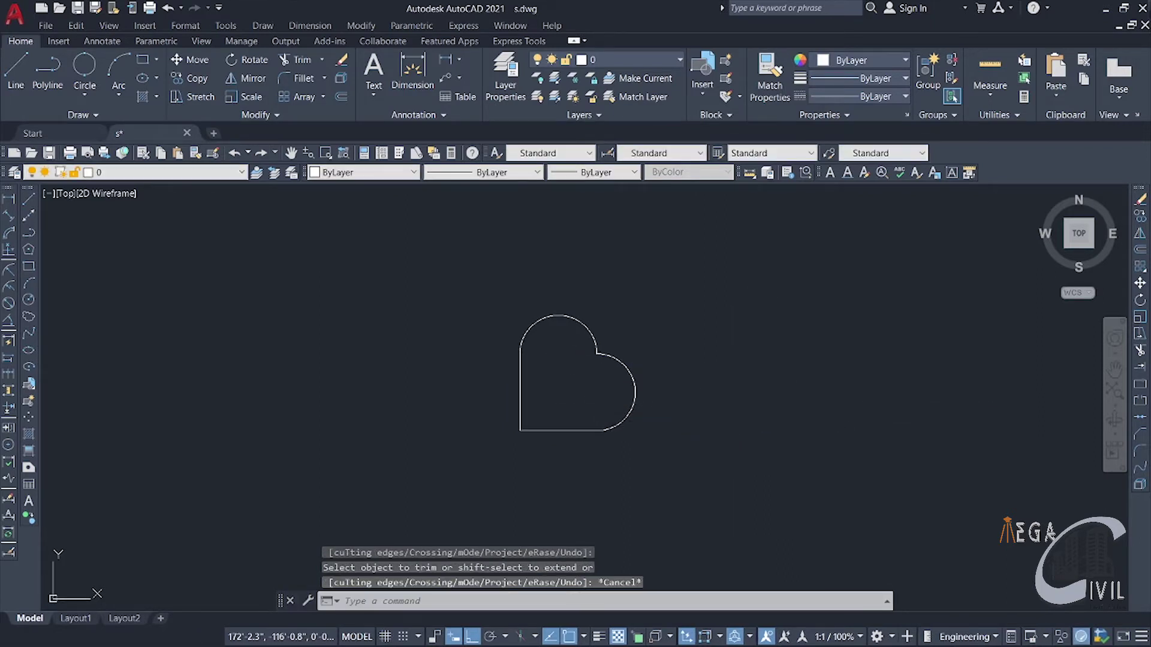
# Join the two arcs and the remaining square edges of the heart outline into one polyline
pyautogui.moveTo(662, 430); pyautogui.dragTo(730, 404, button='middle')
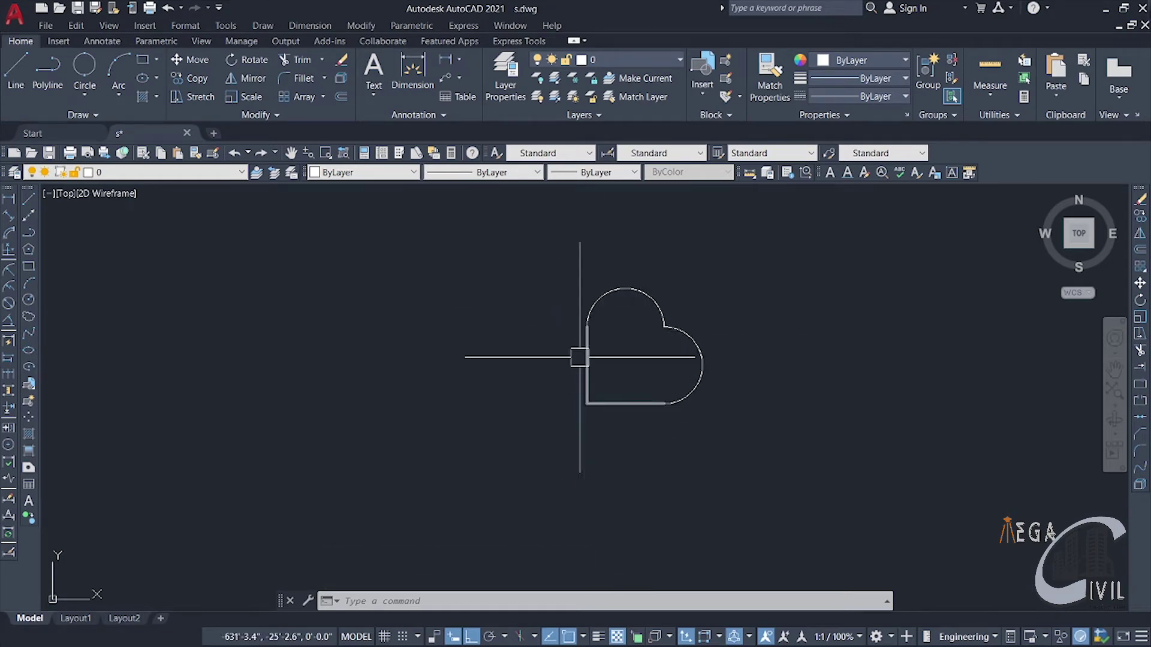
pyautogui.click(548, 274)
pyautogui.click(778, 479)
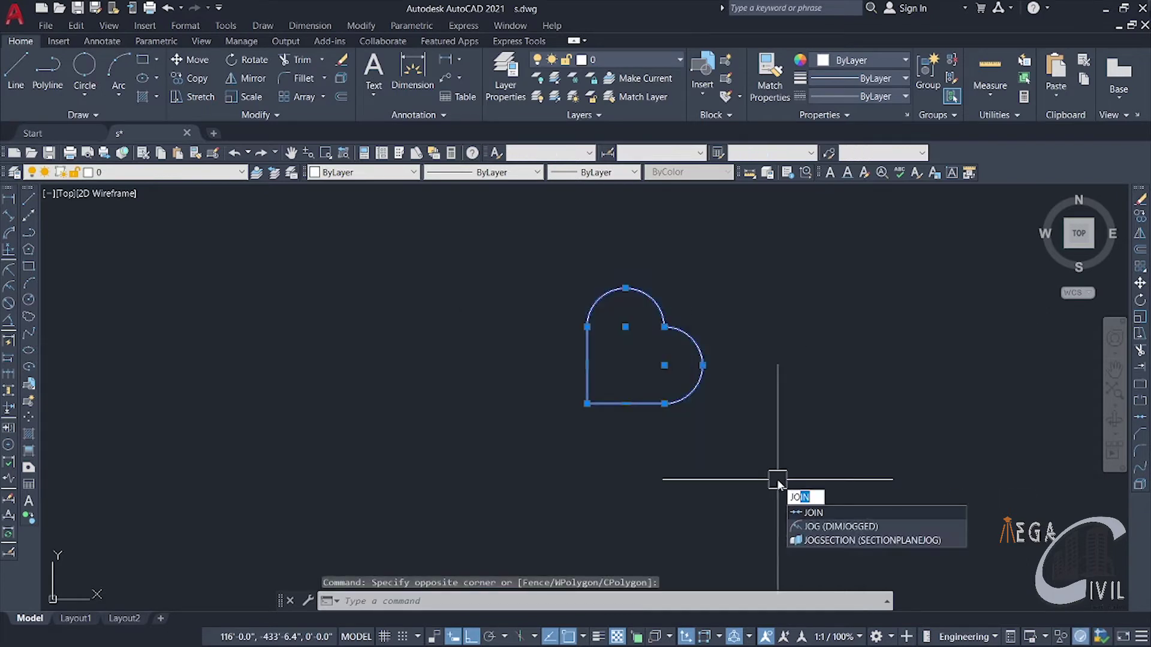
pyautogui.press('Return')
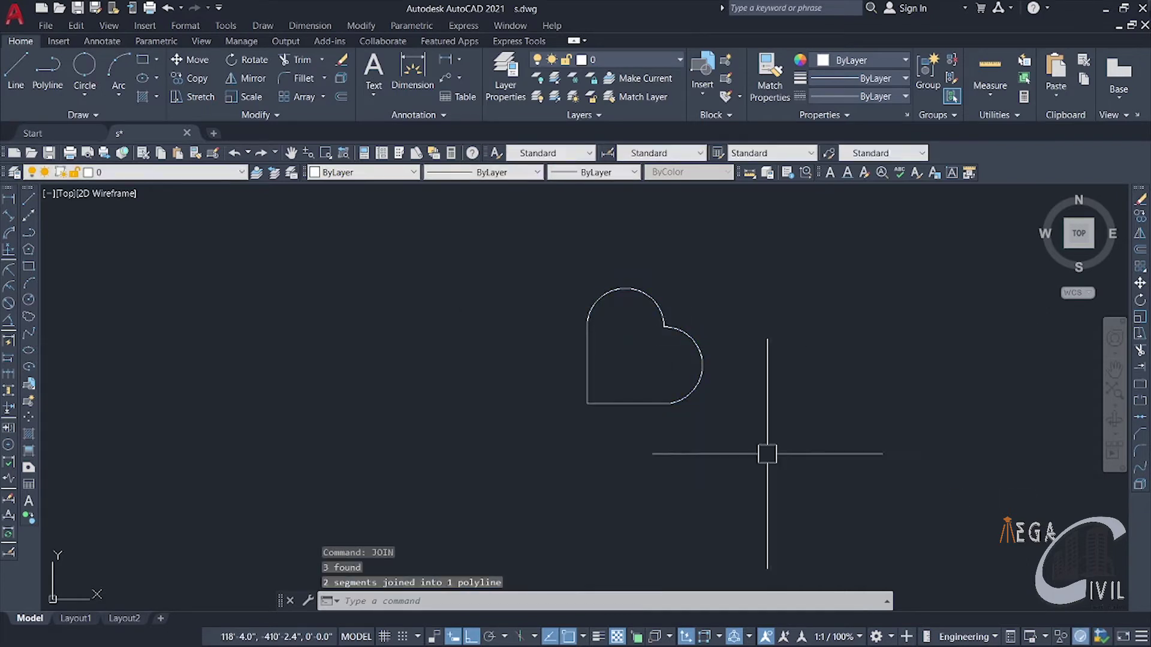
pyautogui.click(701, 371)
pyautogui.press('Escape')
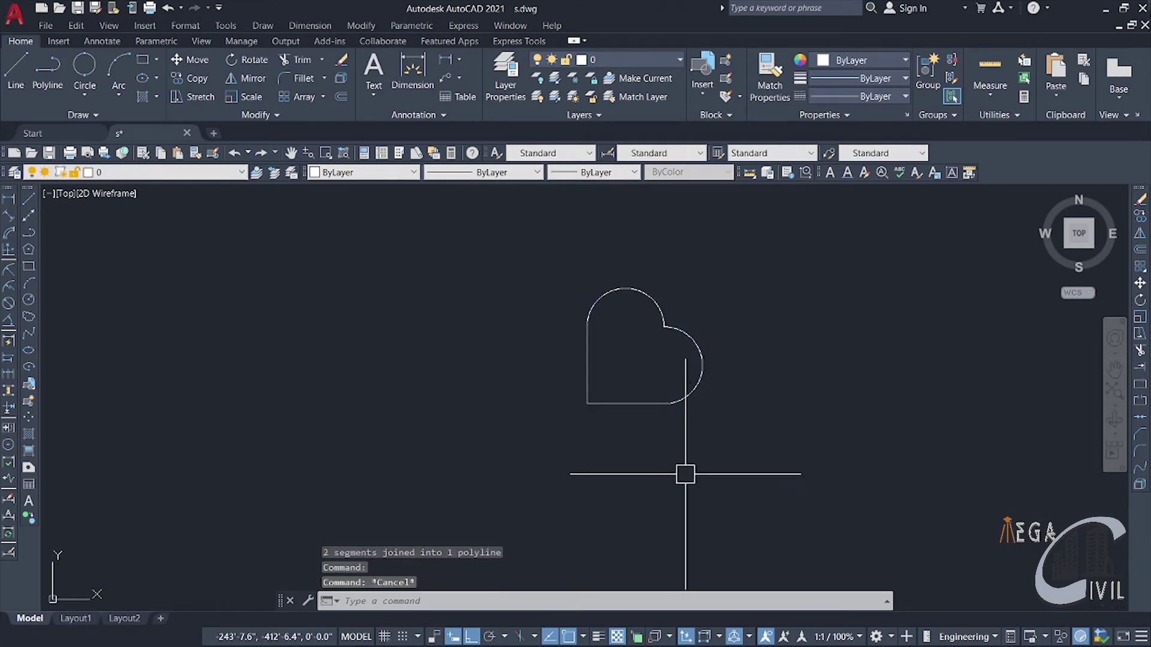
pyautogui.moveTo(685, 473); pyautogui.dragTo(585, 487, button='middle')
pyautogui.scroll(-2, 627, 473)
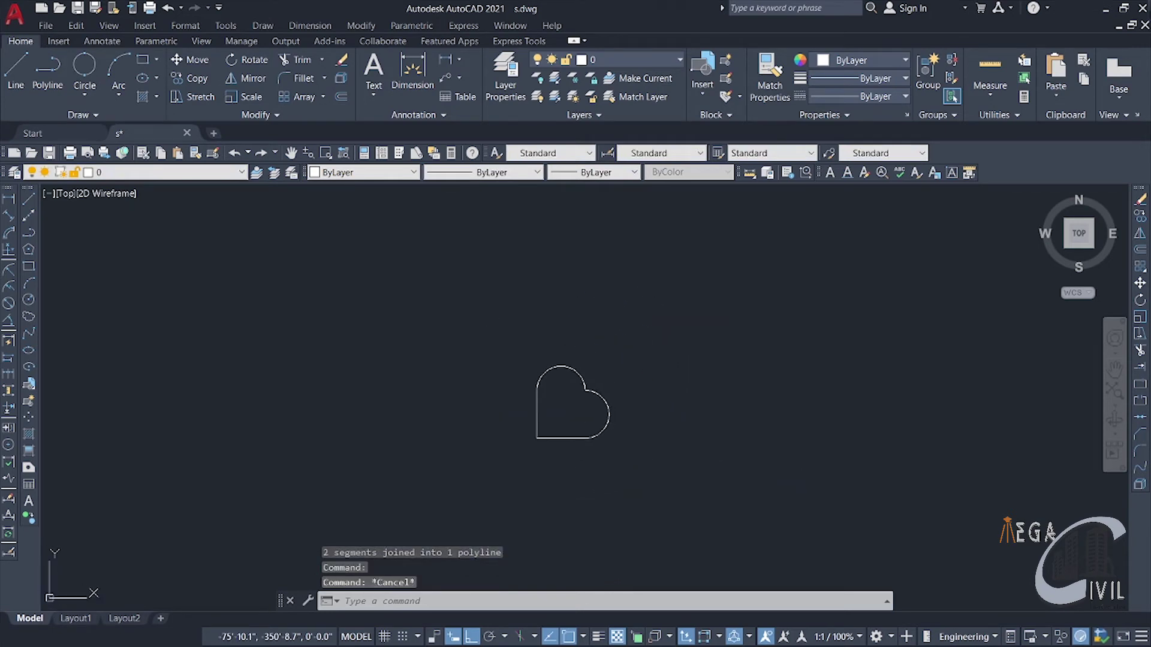
pyautogui.click(480, 314)
pyautogui.click(789, 586)
pyautogui.press('Escape')
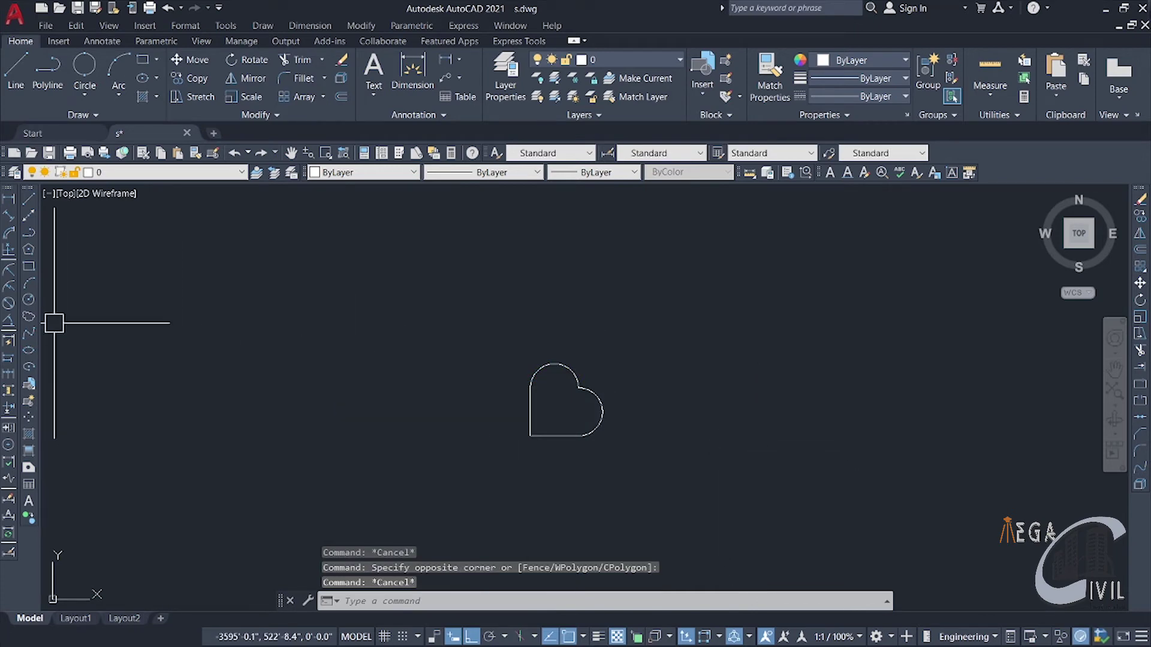
# Draw a diagonal line from the heart's lower-left corner to the notch where its two arcs meet
pyautogui.click(38, 200)
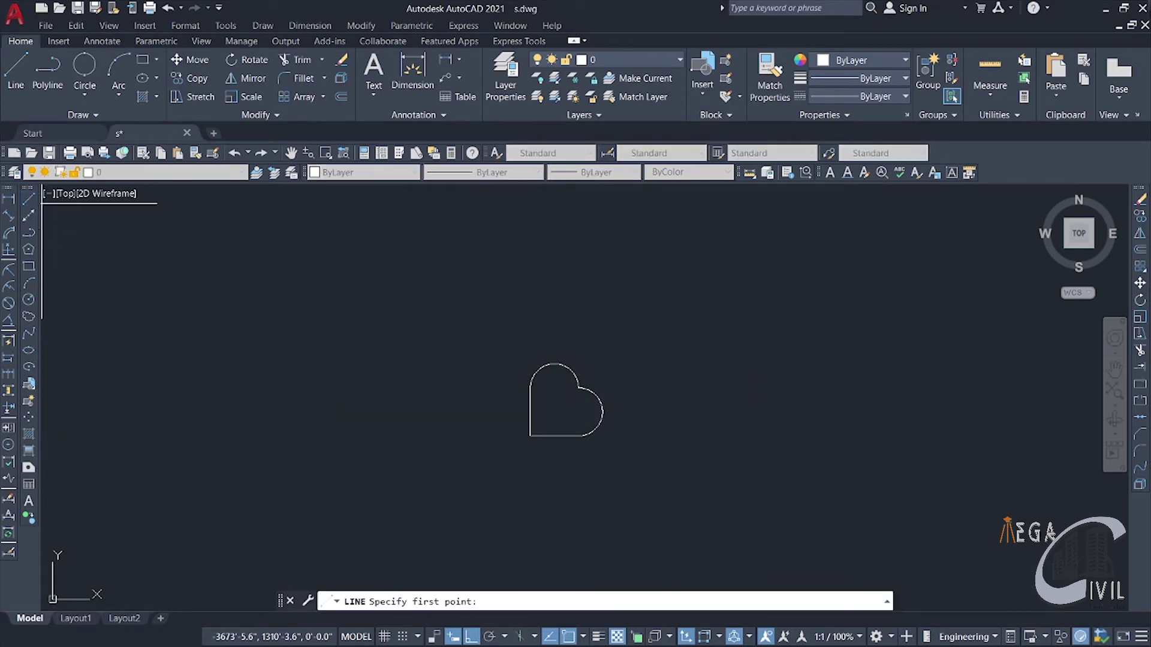
pyautogui.click(530, 436)
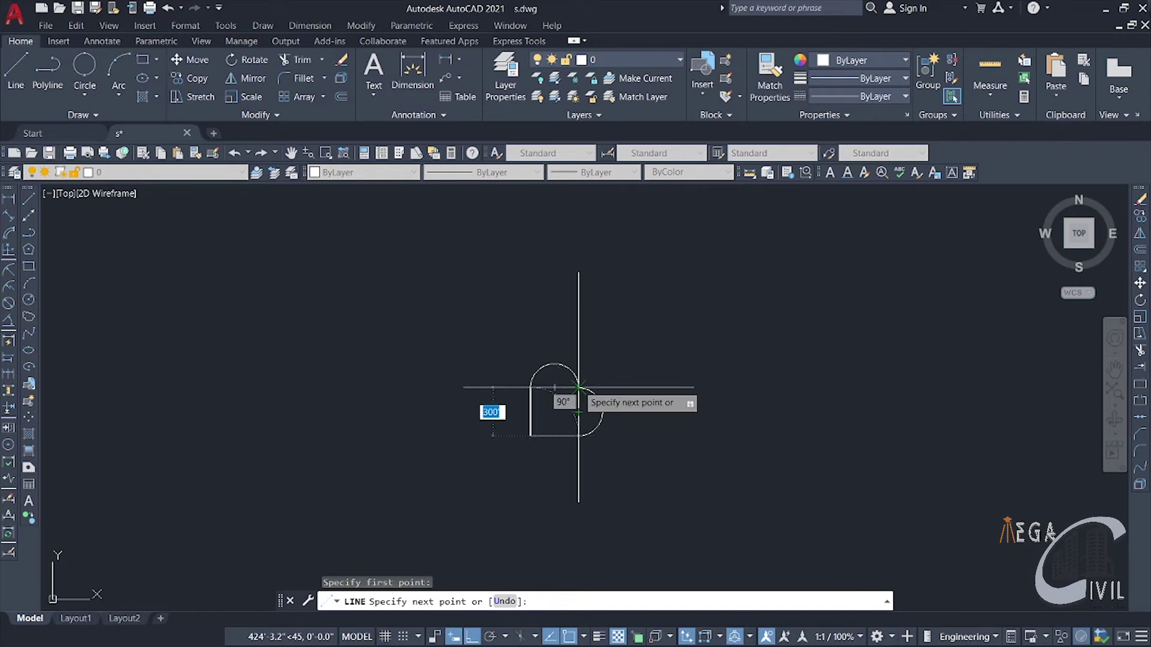
pyautogui.click(578, 387)
pyautogui.press('Return')
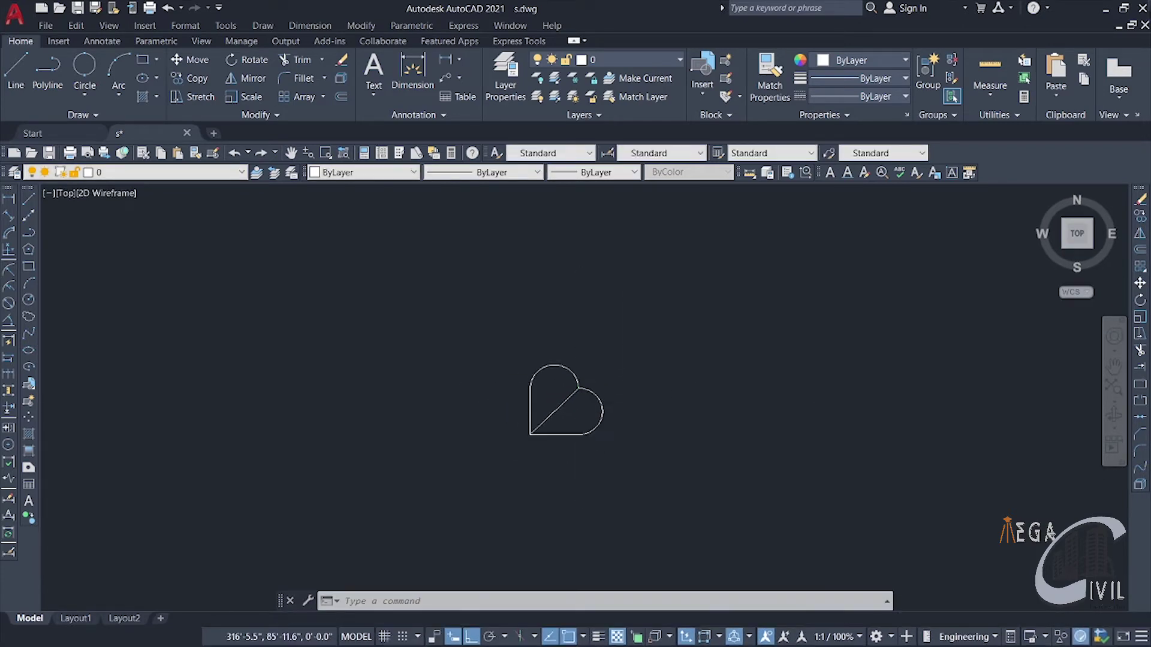
pyautogui.moveTo(679, 405); pyautogui.dragTo(681, 368, button='middle')
pyautogui.click(681, 368)
pyautogui.click(488, 198)
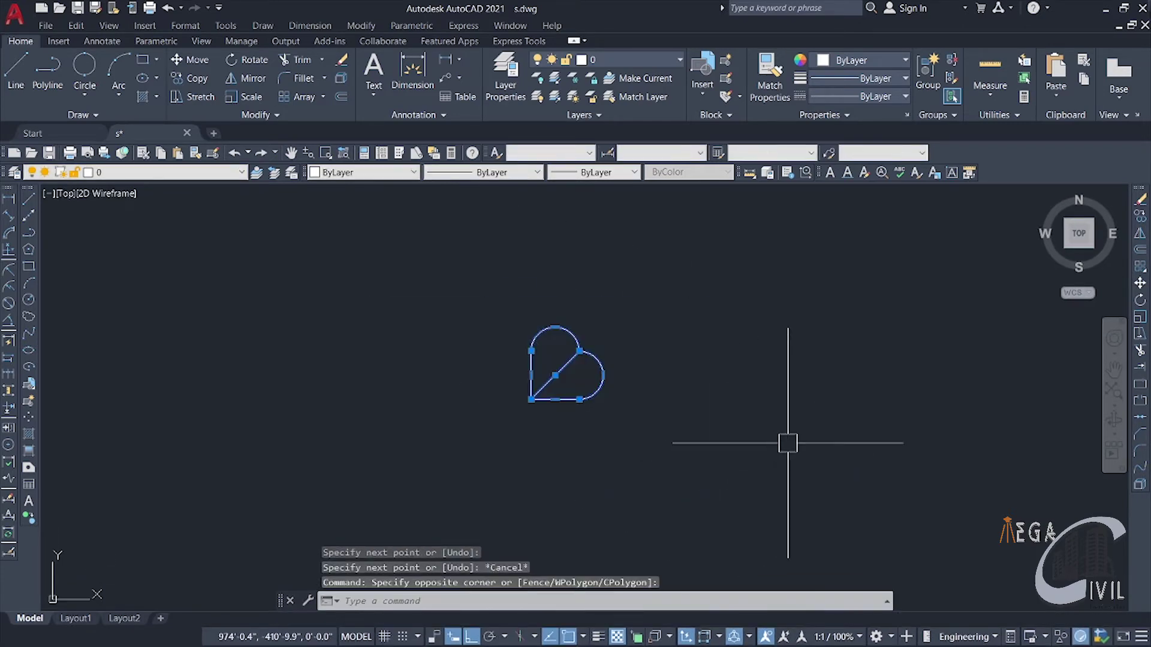
pyautogui.press('Escape')
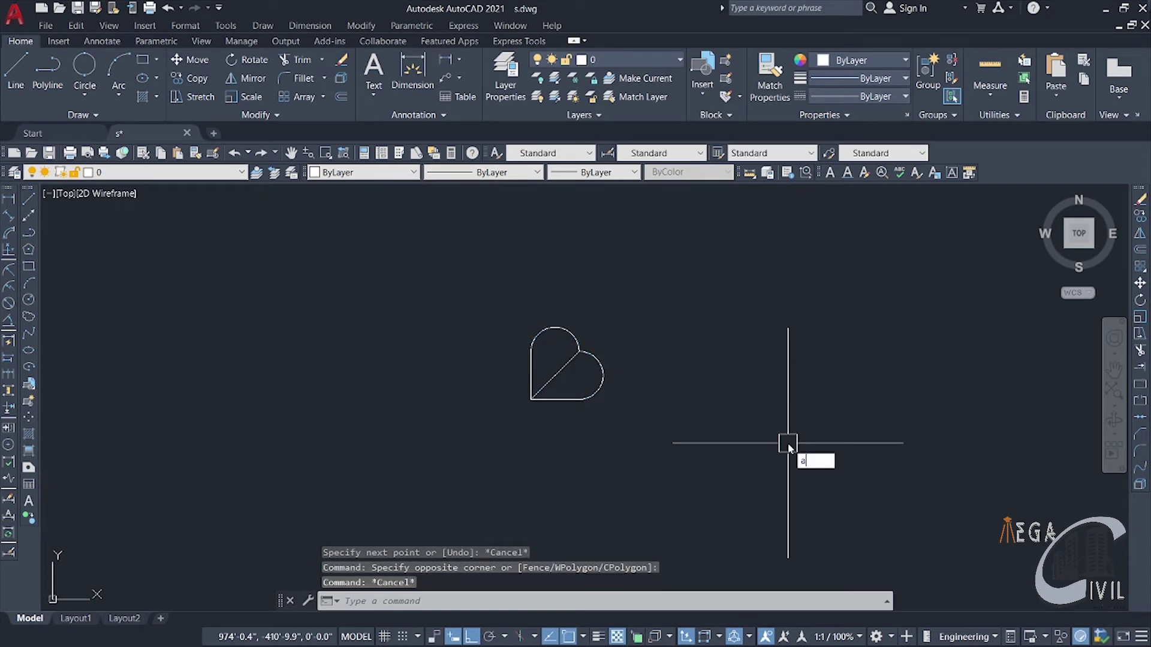
# Create a classic polar array of the heart and its diagonal line, with 4 items over 360 degrees, centred on the heart's lower-left corner
pyautogui.press('Down')
pyautogui.press('Return')
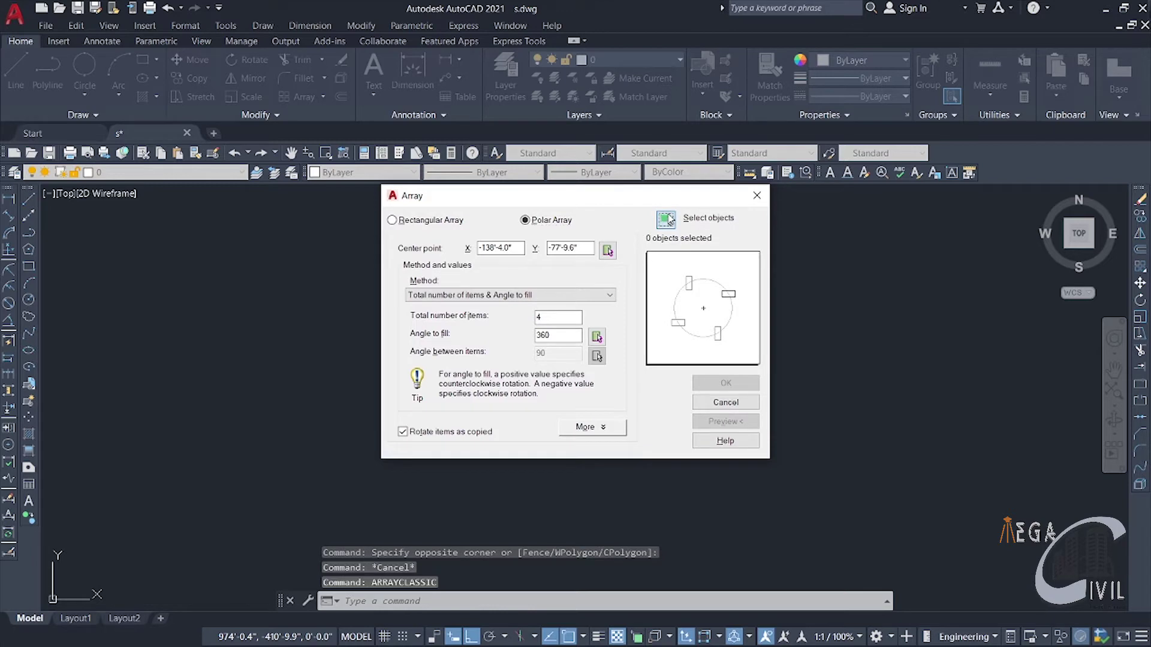
pyautogui.click(666, 219)
pyautogui.click(437, 180)
pyautogui.click(752, 479)
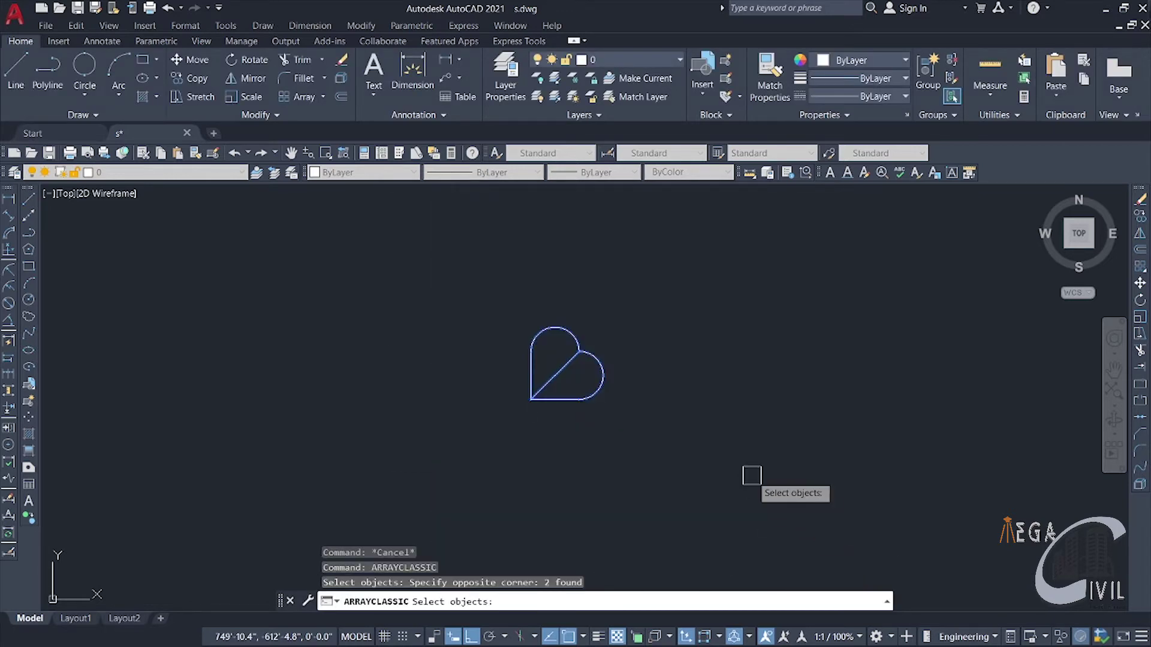
pyautogui.press('Return')
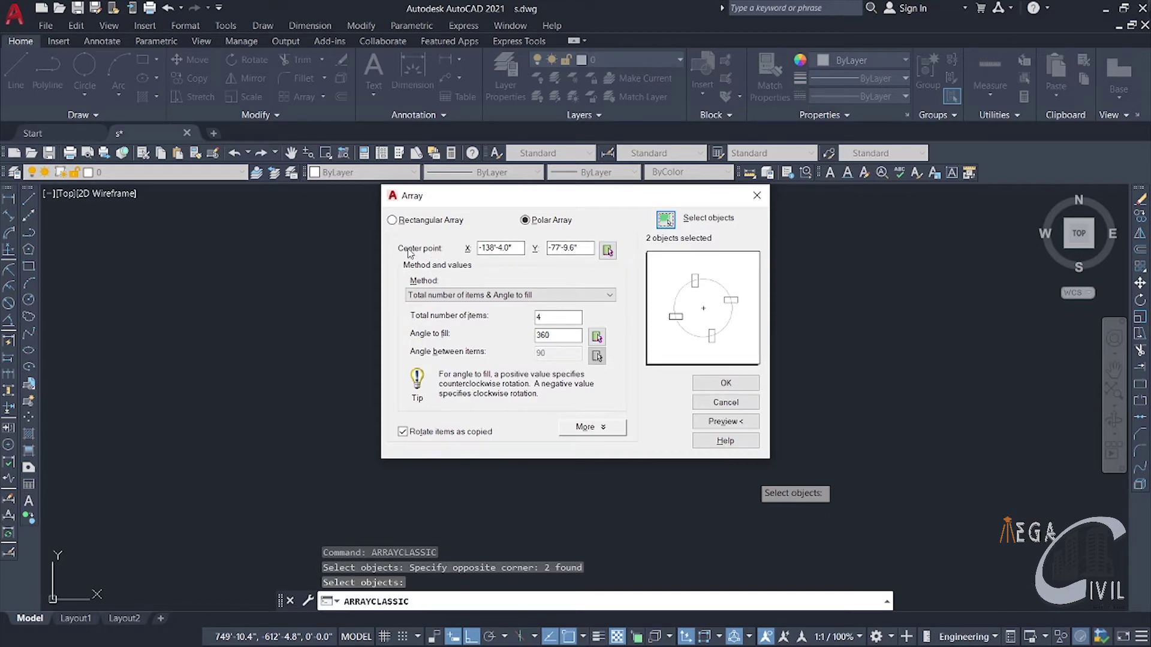
pyautogui.click(603, 256)
pyautogui.click(531, 399)
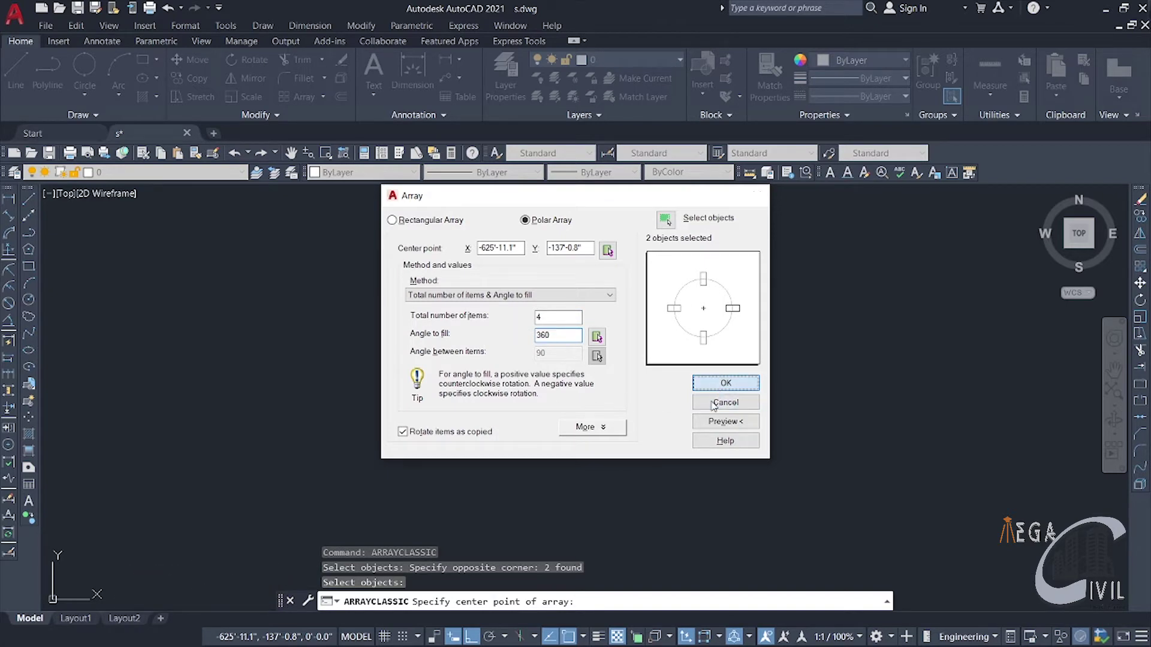
pyautogui.press('Return')
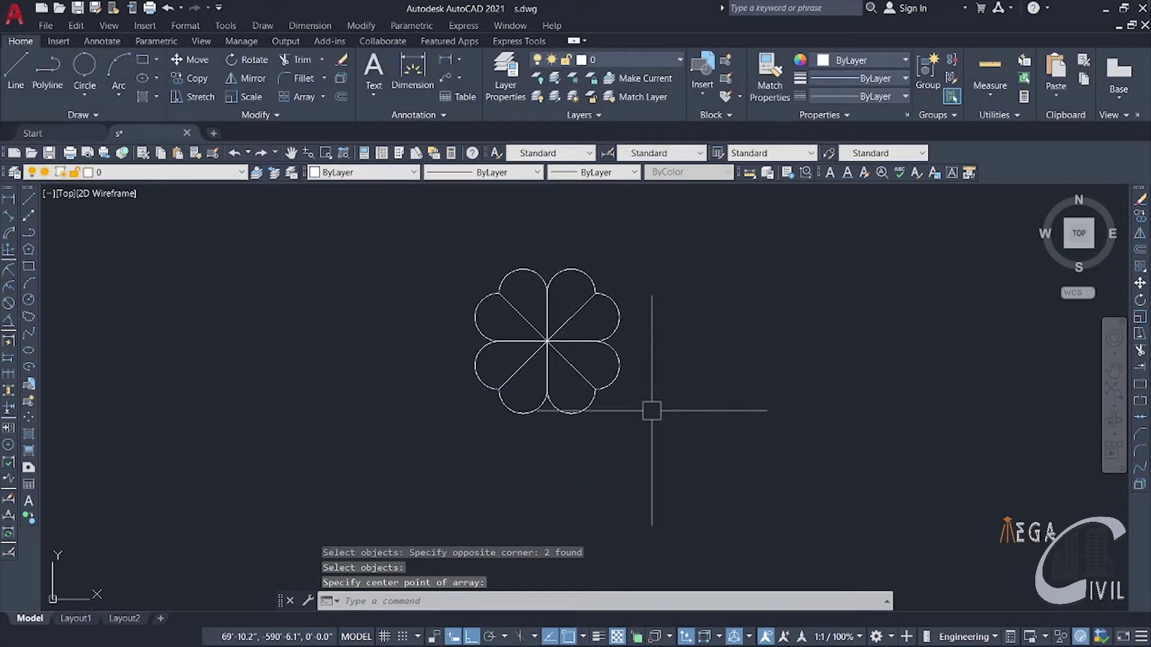
# Examine the arrayed flower pattern and its petals up close
pyautogui.click(441, 249)
pyautogui.click(795, 470)
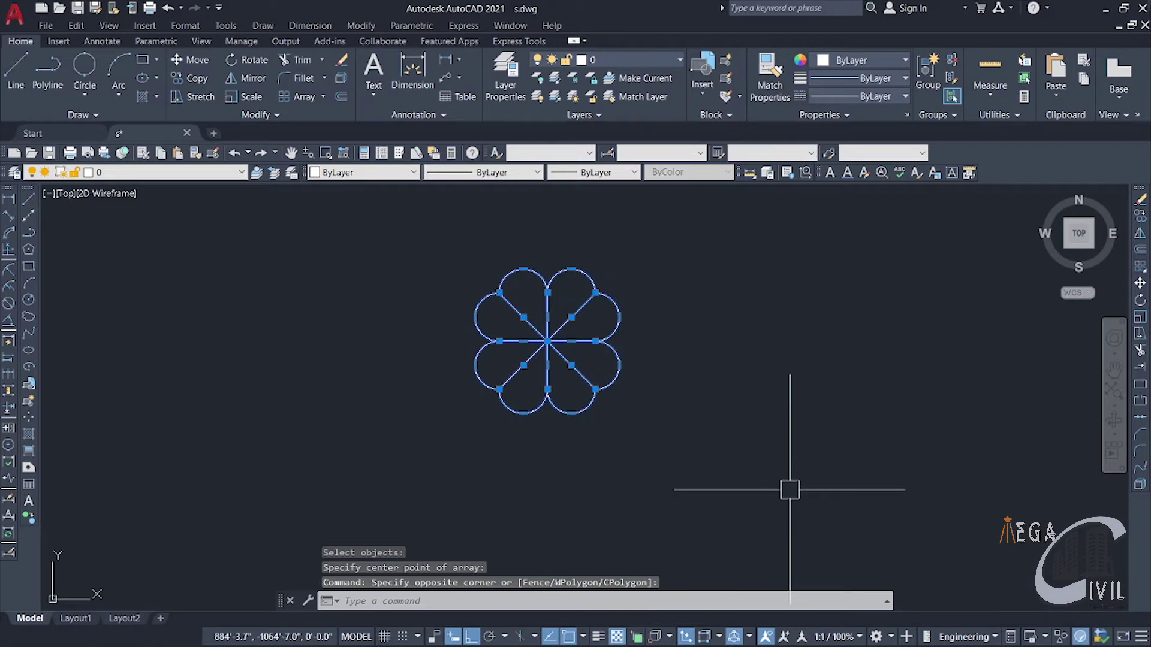
pyautogui.press('Escape')
pyautogui.moveTo(630, 435); pyautogui.dragTo(722, 478, button='middle')
pyautogui.scroll(2, 721, 478)
pyautogui.scroll(1, 904, 495)
pyautogui.scroll(-2, 919, 460)
pyautogui.moveTo(920, 460); pyautogui.dragTo(744, 447, button='middle')
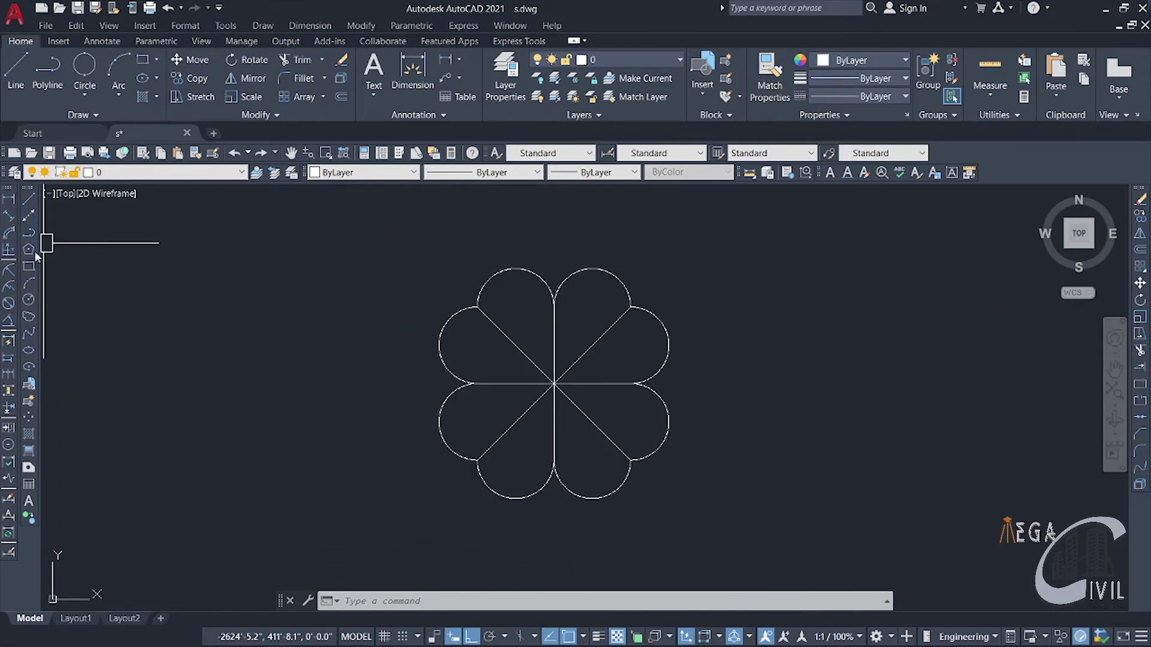
# Draw a horizontal line leftward from the top of the upper-right petal and a vertical line downward from the upper-left petal's leftmost point
pyautogui.click(29, 200)
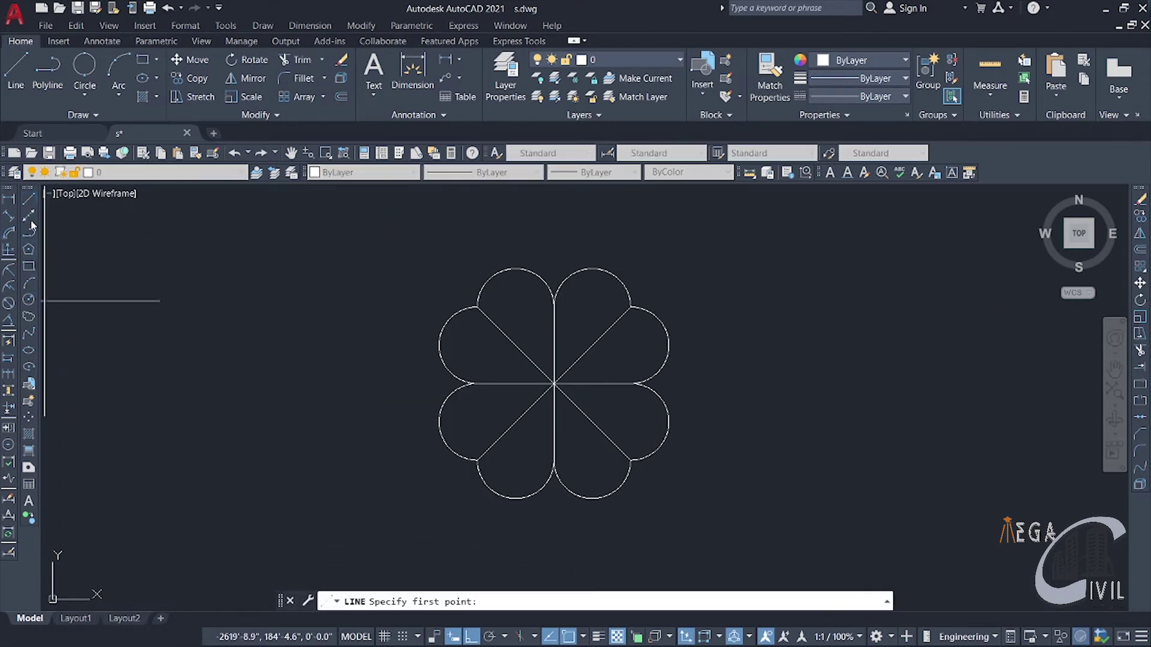
pyautogui.click(592, 268)
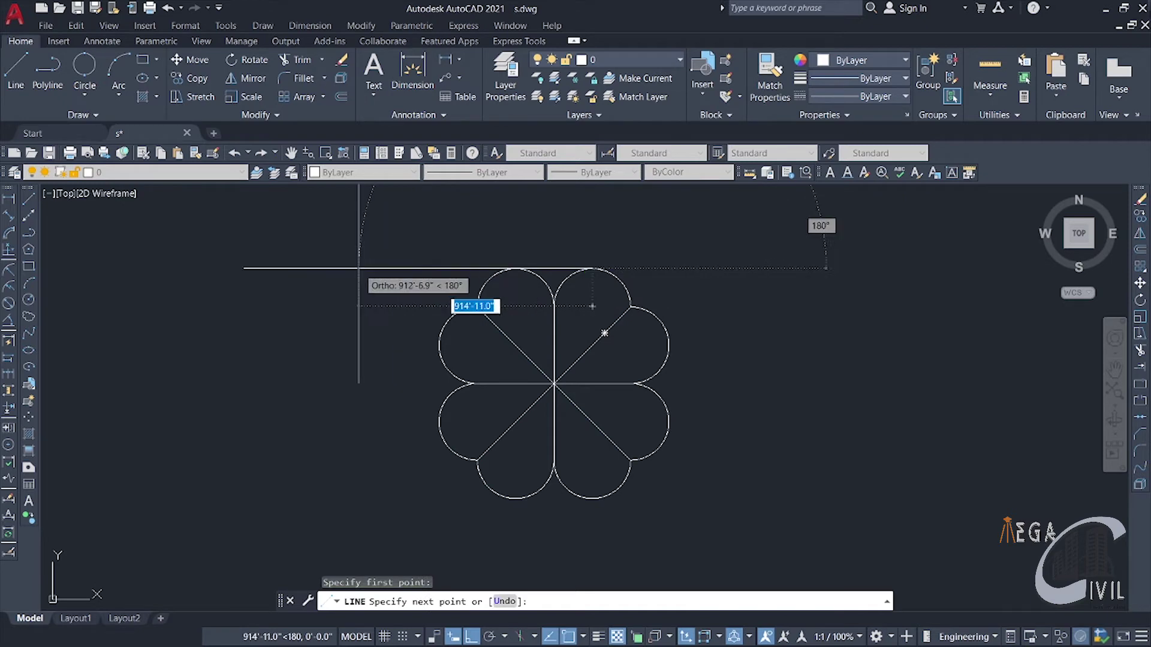
pyautogui.click(354, 268)
pyautogui.press('Return')
pyautogui.press('Return')
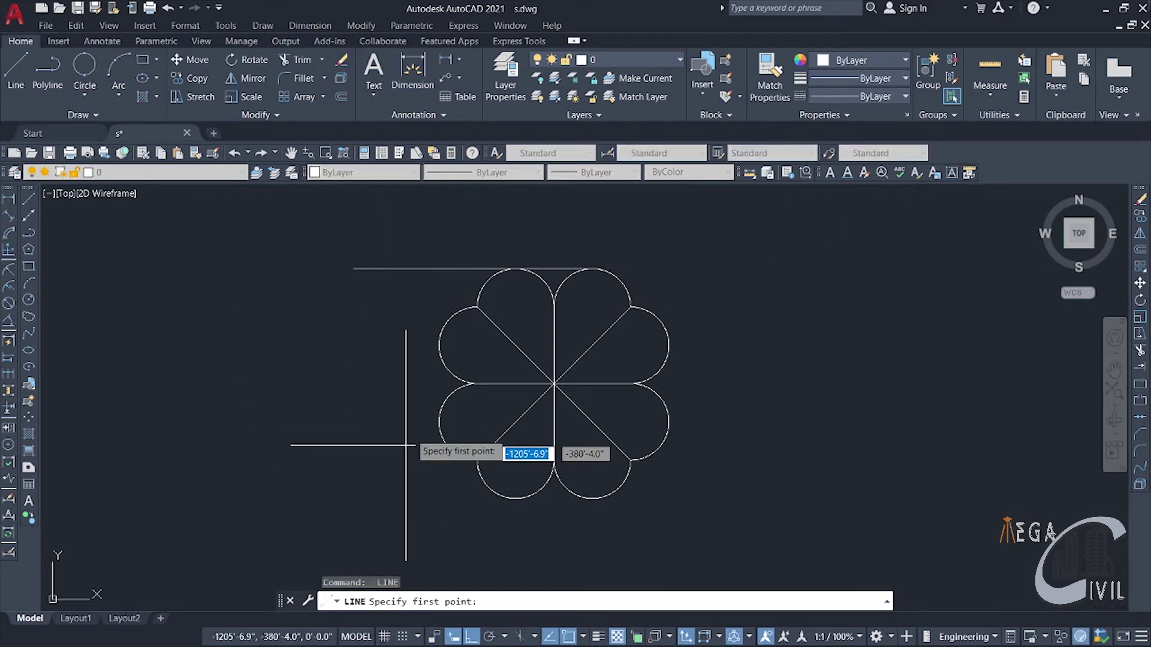
pyautogui.click(440, 345)
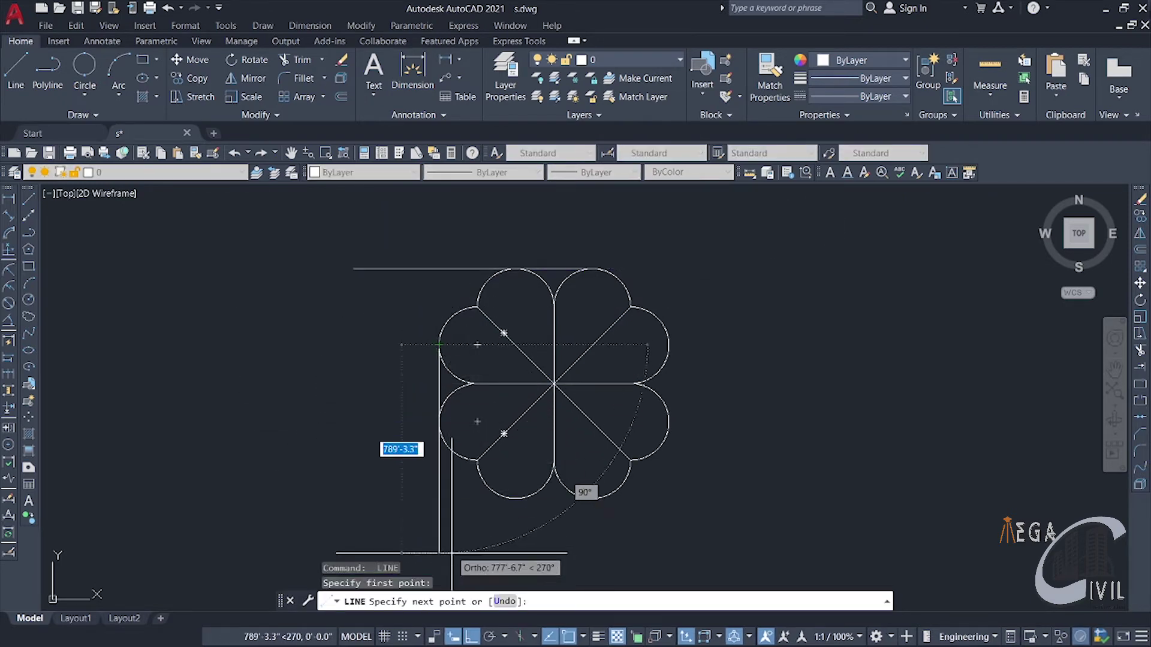
pyautogui.click(473, 554)
pyautogui.press('Return')
# Draw a horizontal line rightward from the bottom of the lower-left petal and a vertical line upward from the lower-right petal's rightmost point
pyautogui.press('Return')
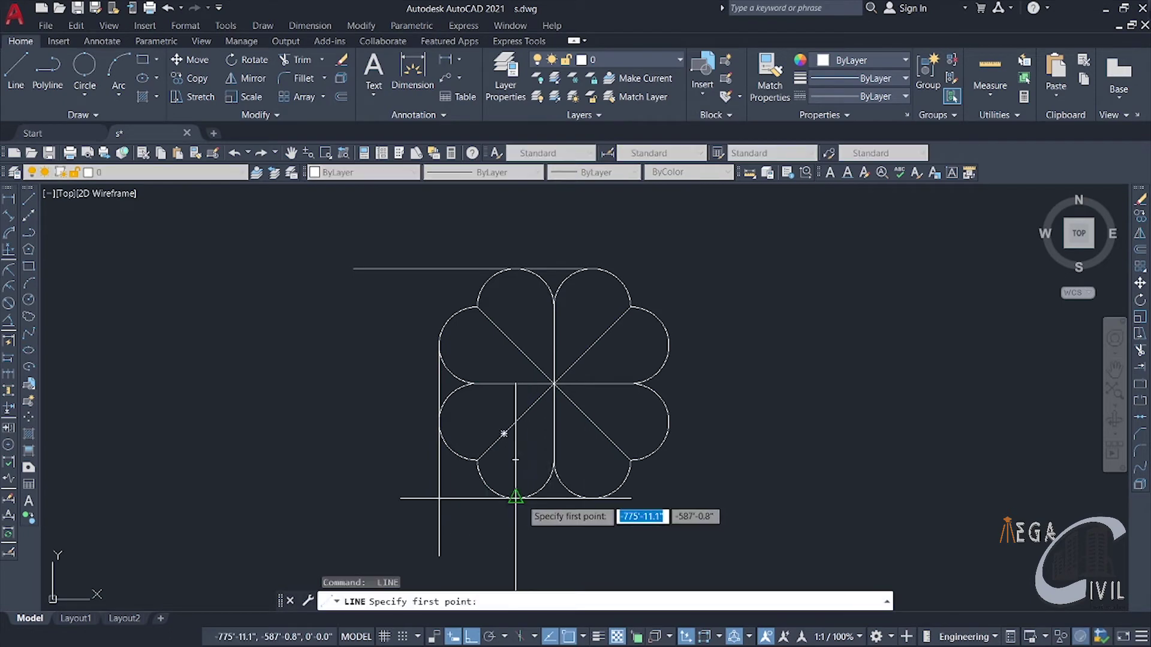
pyautogui.click(514, 498)
pyautogui.click(805, 498)
pyautogui.press('Return')
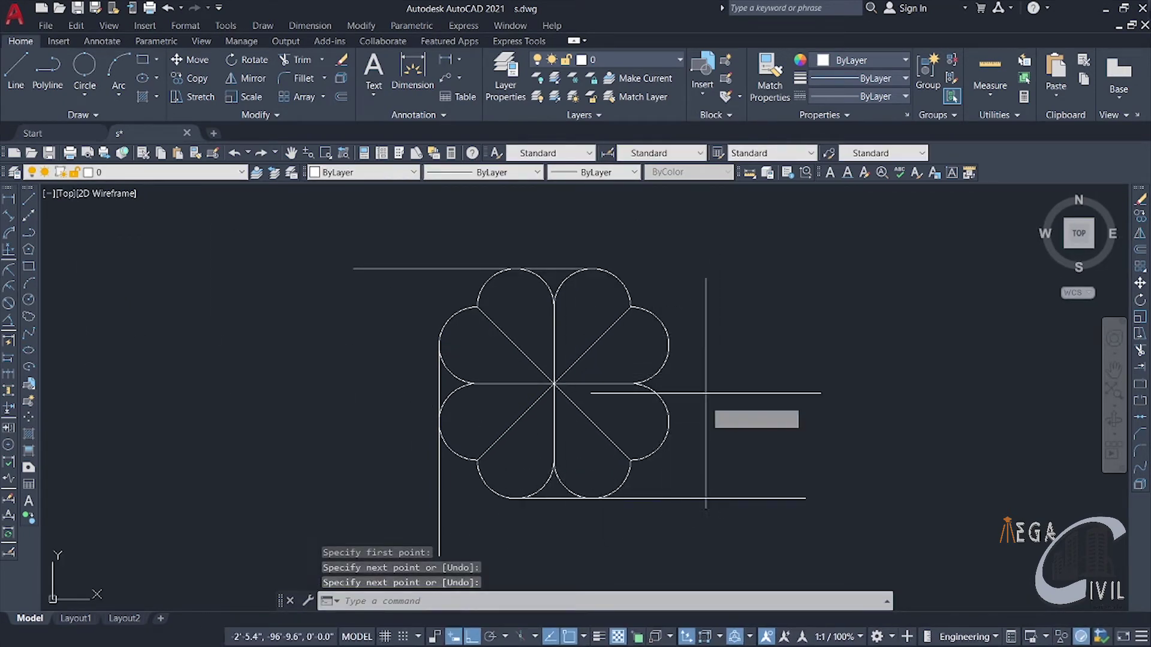
pyautogui.press('Return')
pyautogui.click(669, 422)
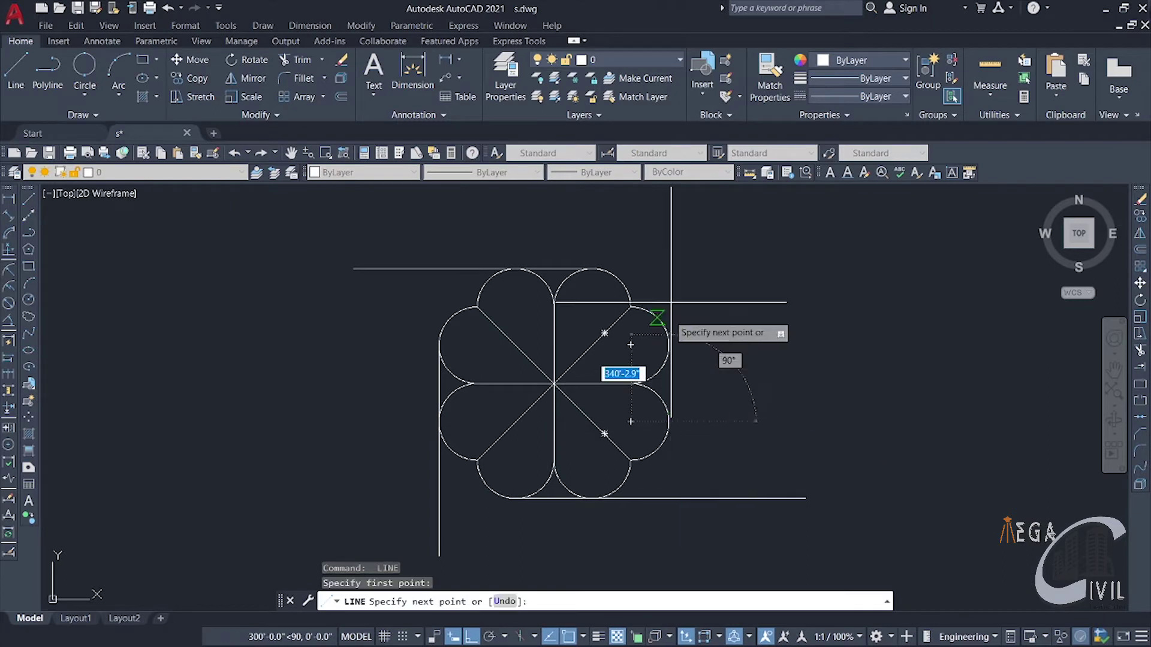
pyautogui.click(669, 222)
pyautogui.press('Return')
pyautogui.moveTo(783, 442); pyautogui.dragTo(774, 411, button='middle')
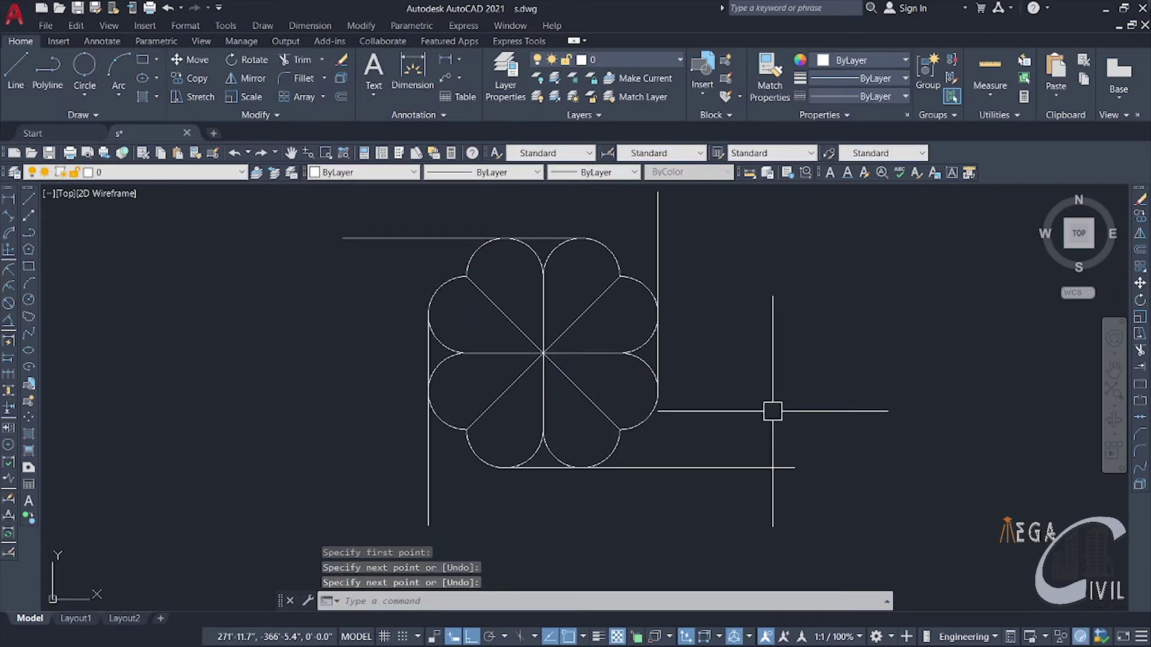
# Extend the four tangent lines around the flower to meet one another at the corners of a square frame
pyautogui.write('ex')
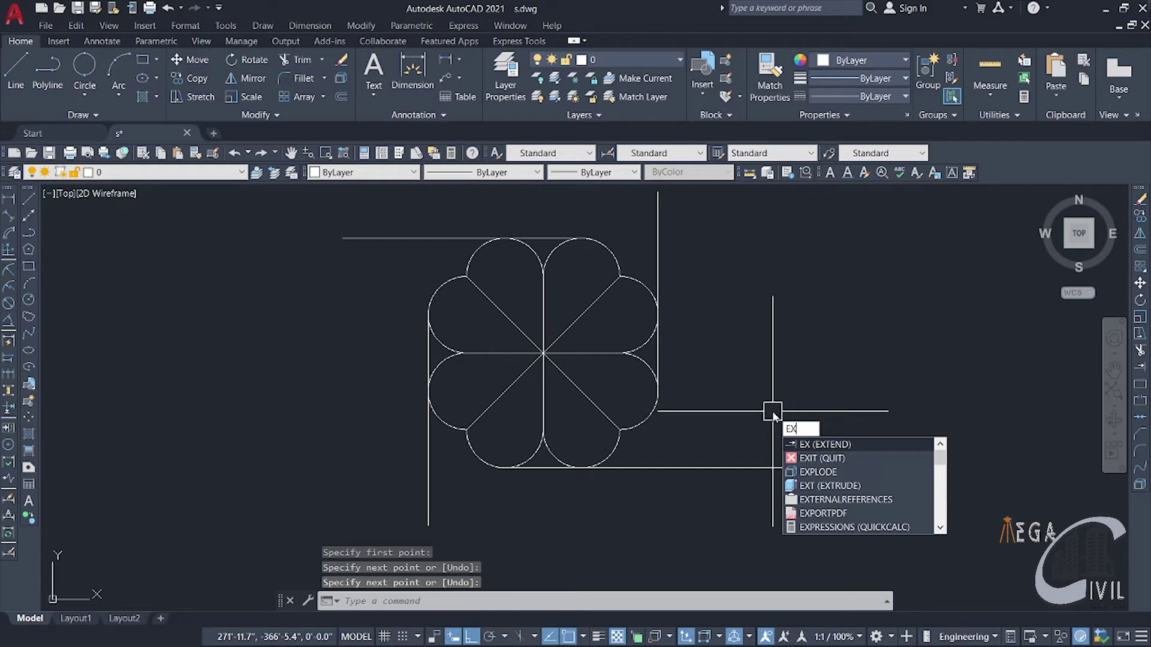
pyautogui.press('Return')
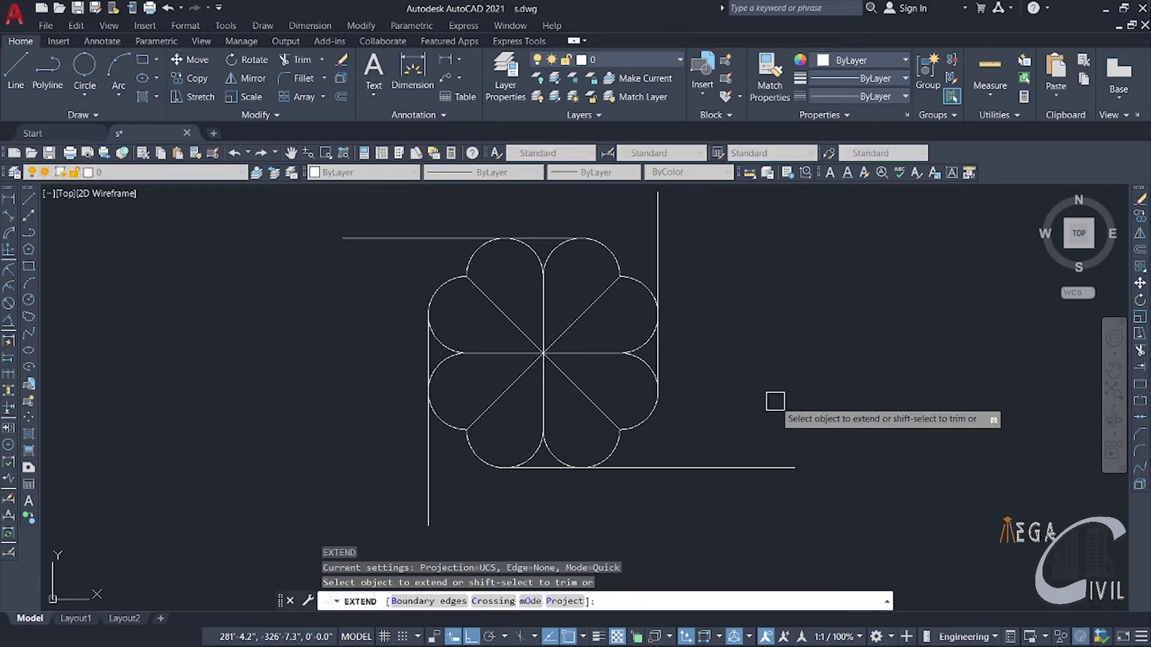
pyautogui.click(560, 237)
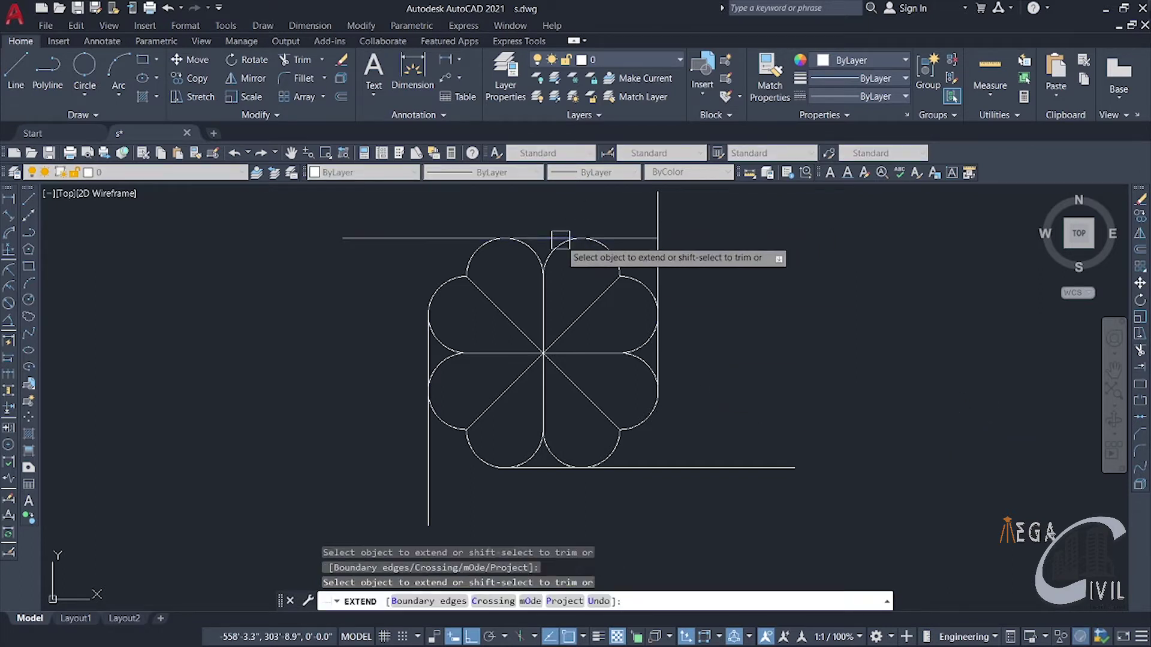
pyautogui.click(427, 336)
pyautogui.click(523, 468)
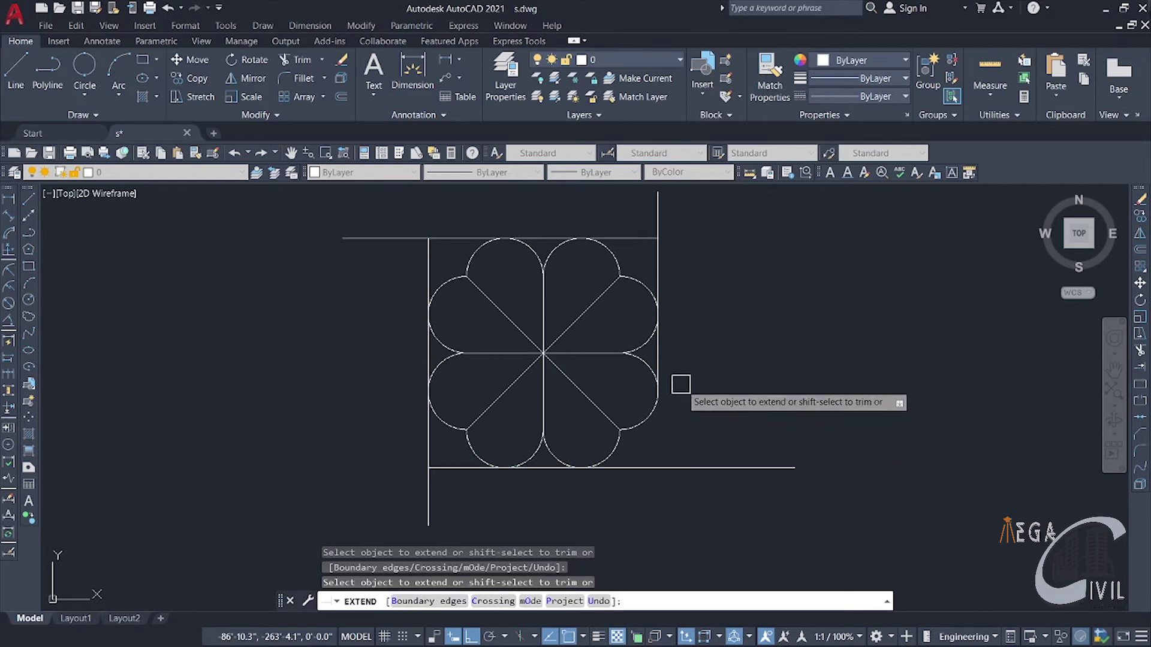
pyautogui.click(658, 361)
pyautogui.press('Escape')
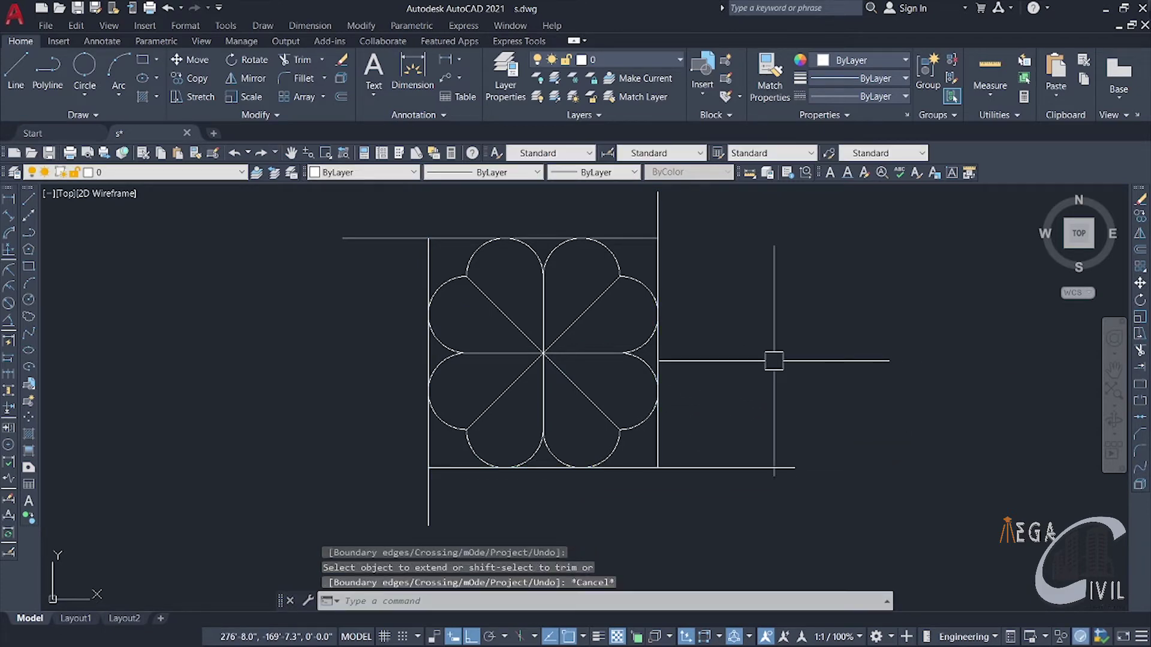
# Trim the four line ends that overhang the corners of the square frame
pyautogui.press('BackSpace')
pyautogui.write('TR')
pyautogui.press('Return')
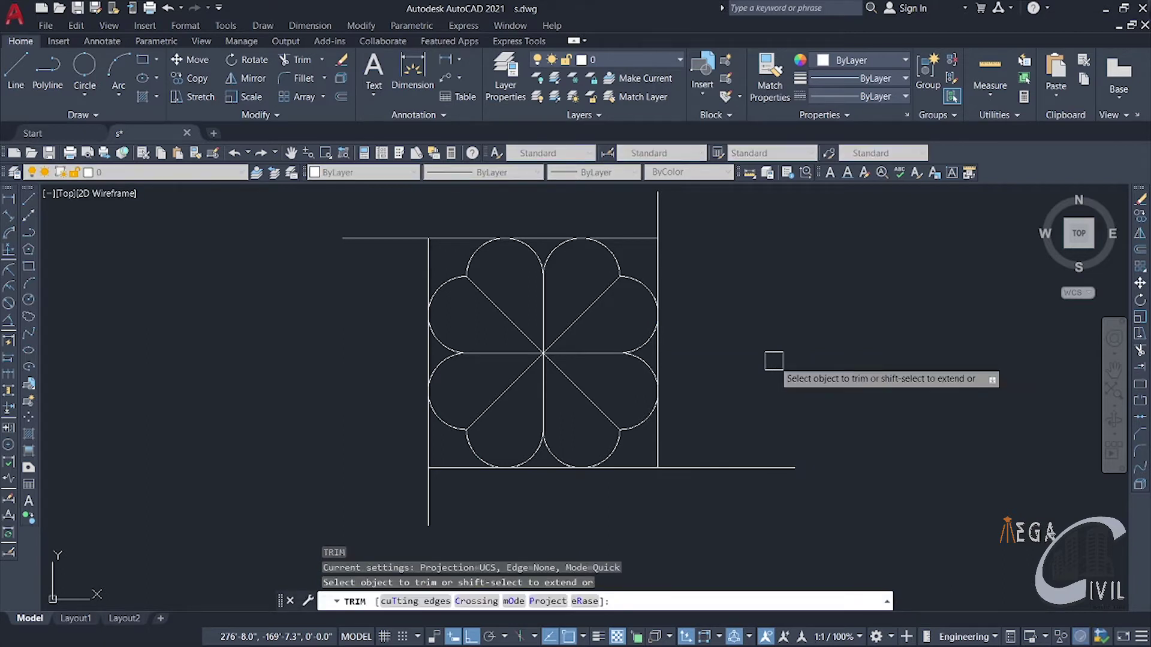
pyautogui.click(657, 216)
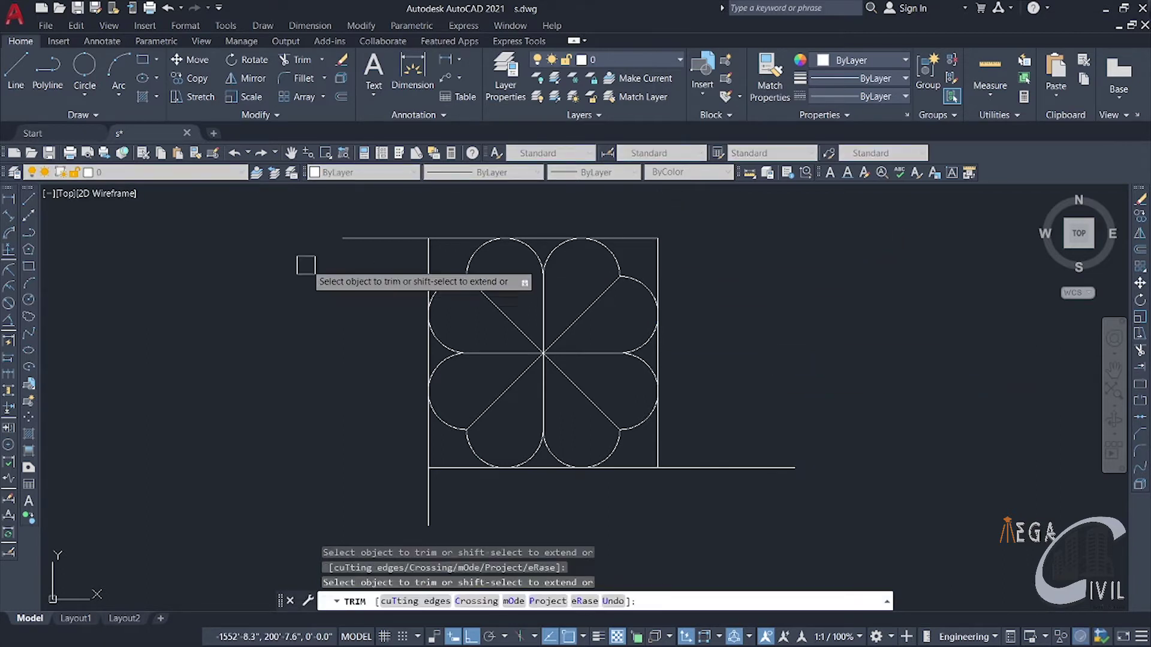
pyautogui.click(359, 238)
pyautogui.click(428, 504)
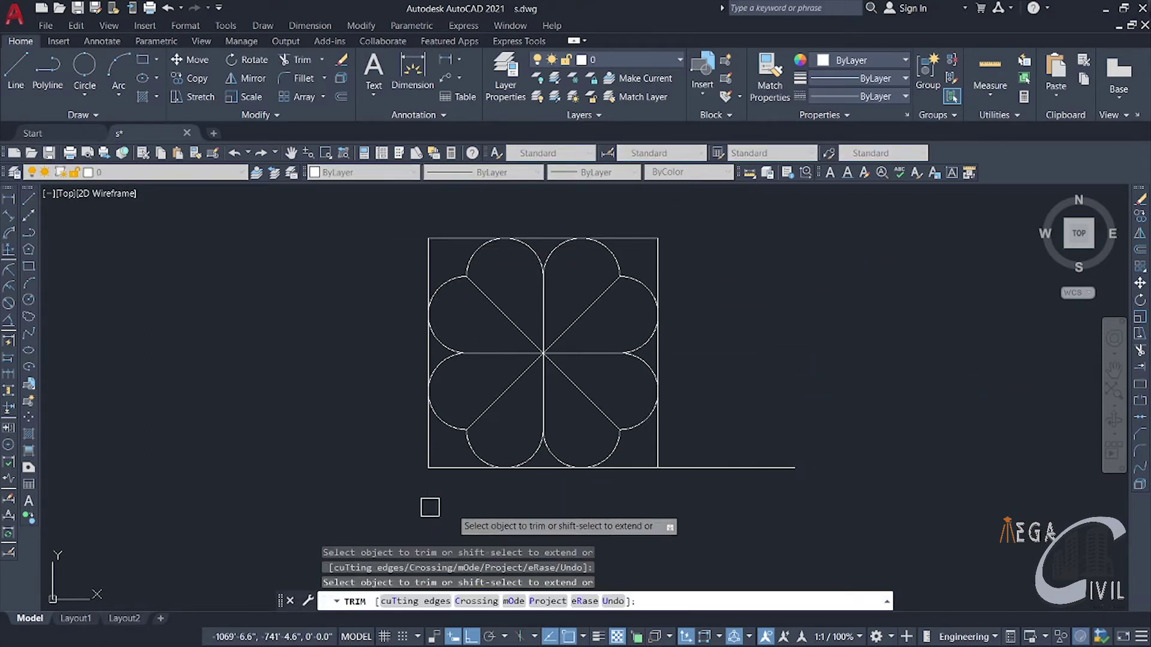
pyautogui.click(779, 468)
pyautogui.press('Escape')
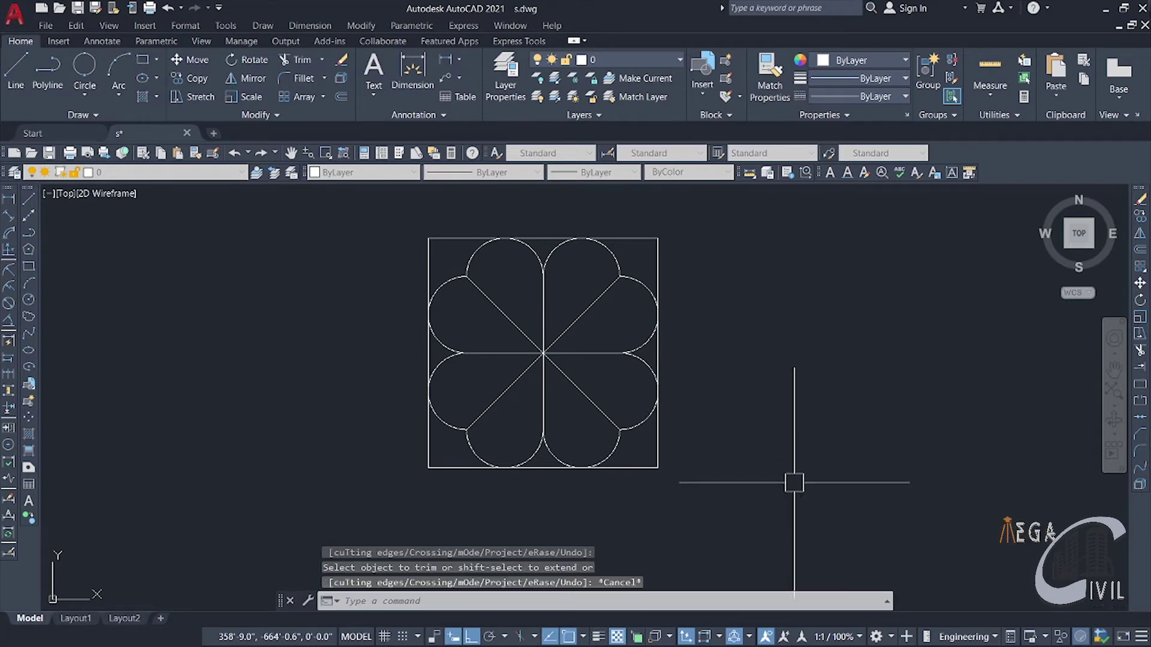
# Examine the flower pattern inside its square frame
pyautogui.moveTo(779, 455)
pyautogui.mouseDown(button='middle')
pyautogui.moveTo(770, 441)
pyautogui.moveTo(636, 441)
pyautogui.mouseUp(button='middle')
pyautogui.scroll(-2, 576, 398)
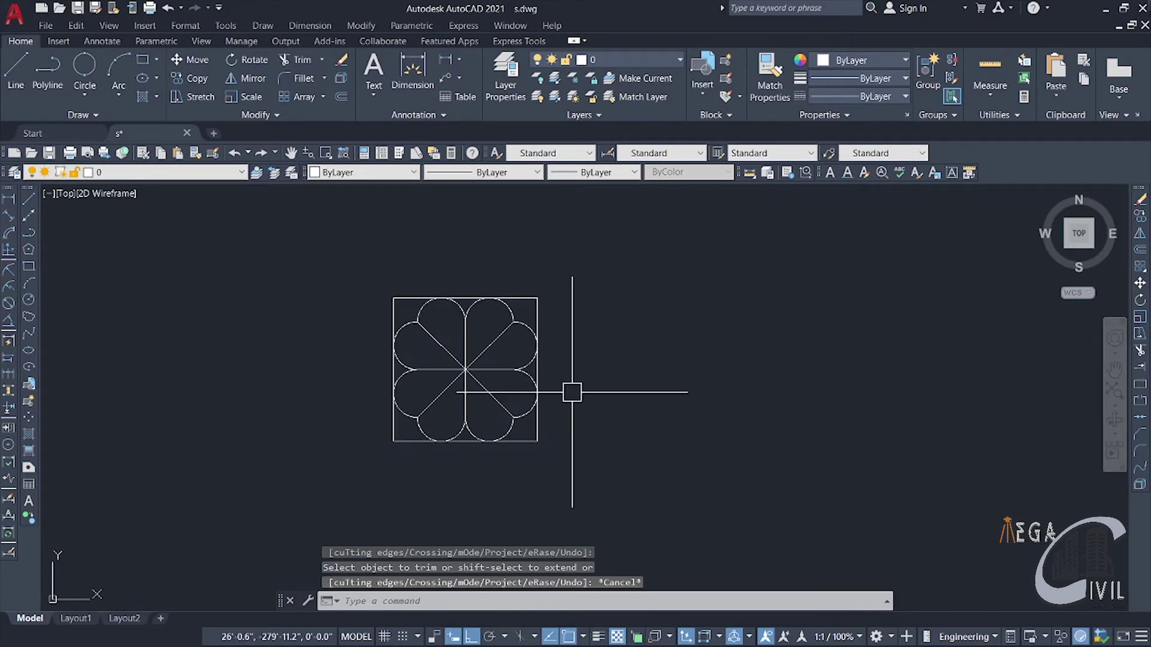
pyautogui.moveTo(570, 393); pyautogui.dragTo(657, 404, button='middle')
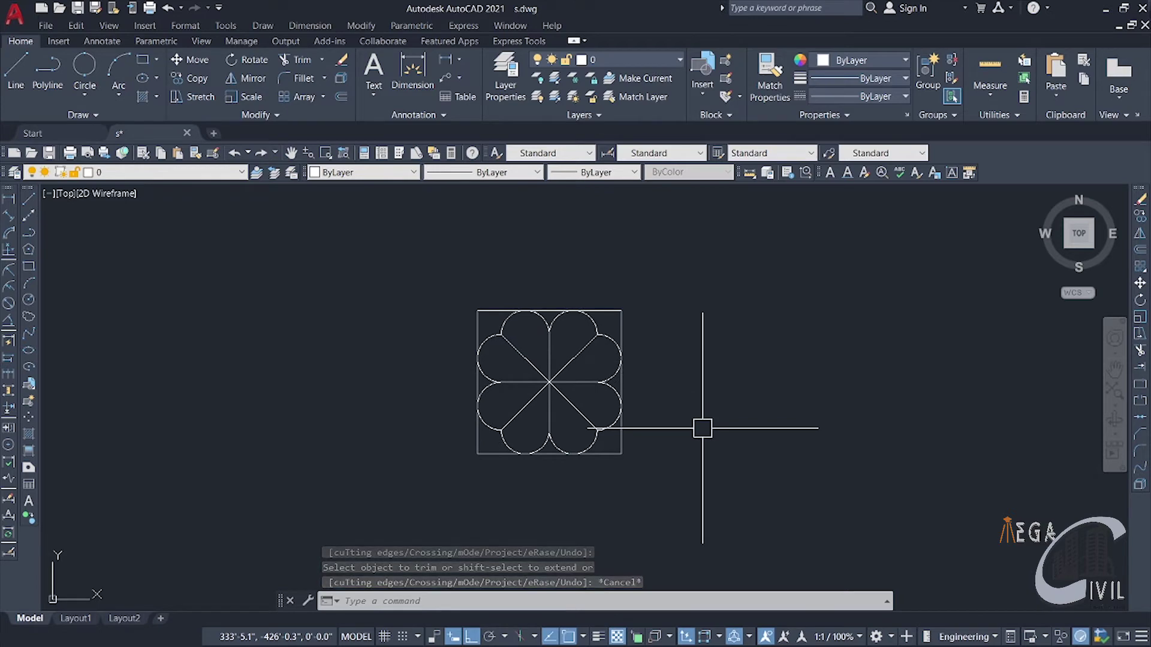
pyautogui.scroll(2, 702, 428)
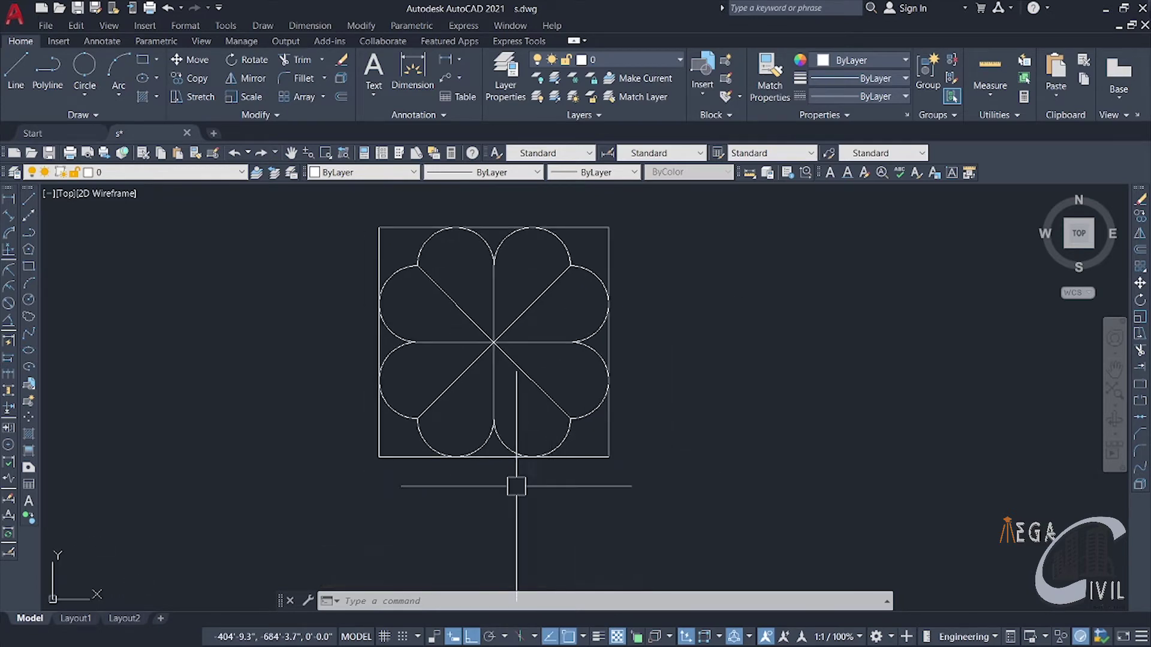
pyautogui.scroll(2, 425, 491)
pyautogui.moveTo(423, 492); pyautogui.dragTo(342, 498, button='middle')
pyautogui.scroll(-2, 642, 475)
pyautogui.moveTo(642, 475); pyautogui.dragTo(597, 468, button='middle')
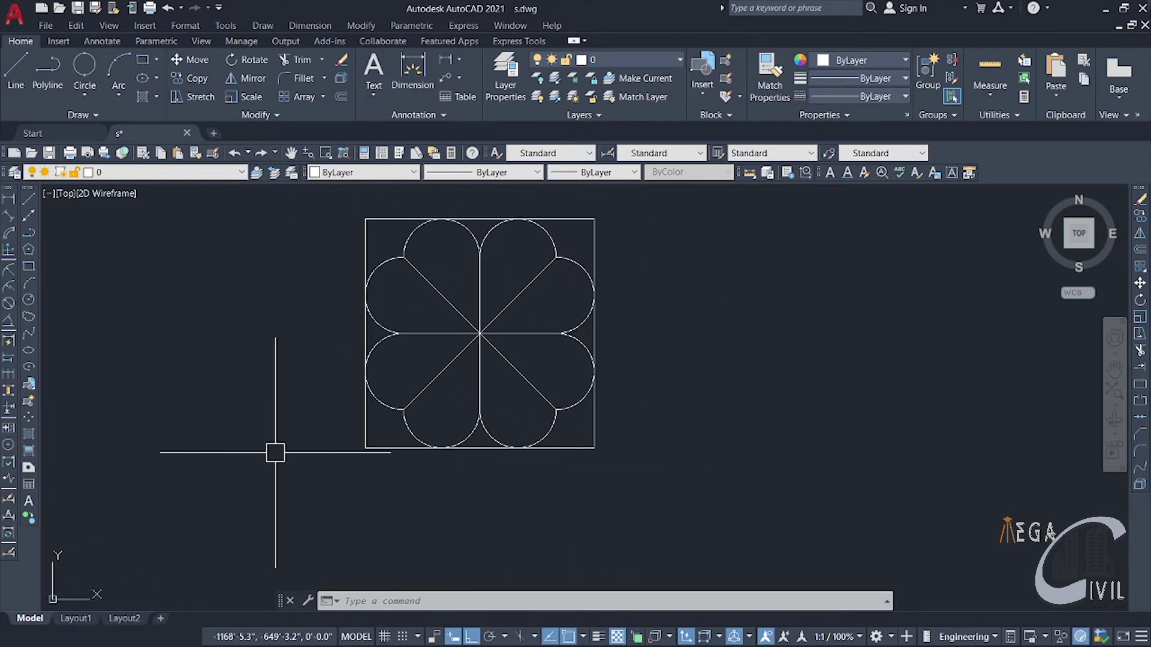
# Add a linear dimension between the frame's two bottom corners, placed below the bottom edge
pyautogui.click(8, 199)
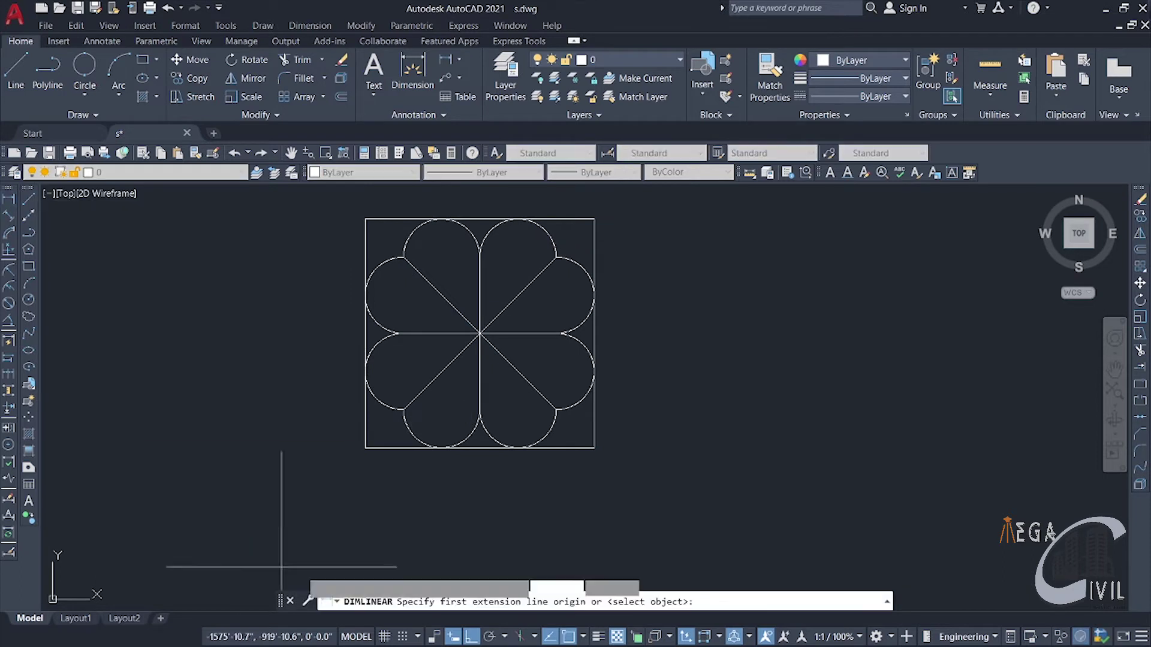
pyautogui.click(365, 448)
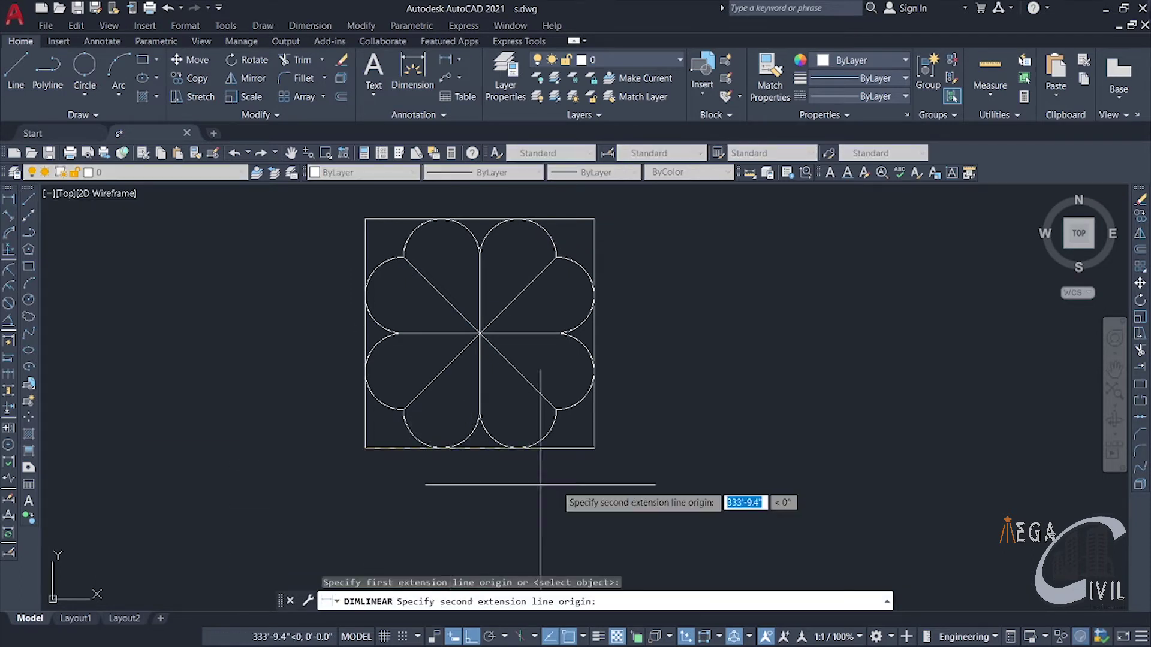
pyautogui.click(595, 447)
pyautogui.click(470, 513)
# Examine the dimension line below the frame closely to read its text
pyautogui.scroll(5, 470, 512)
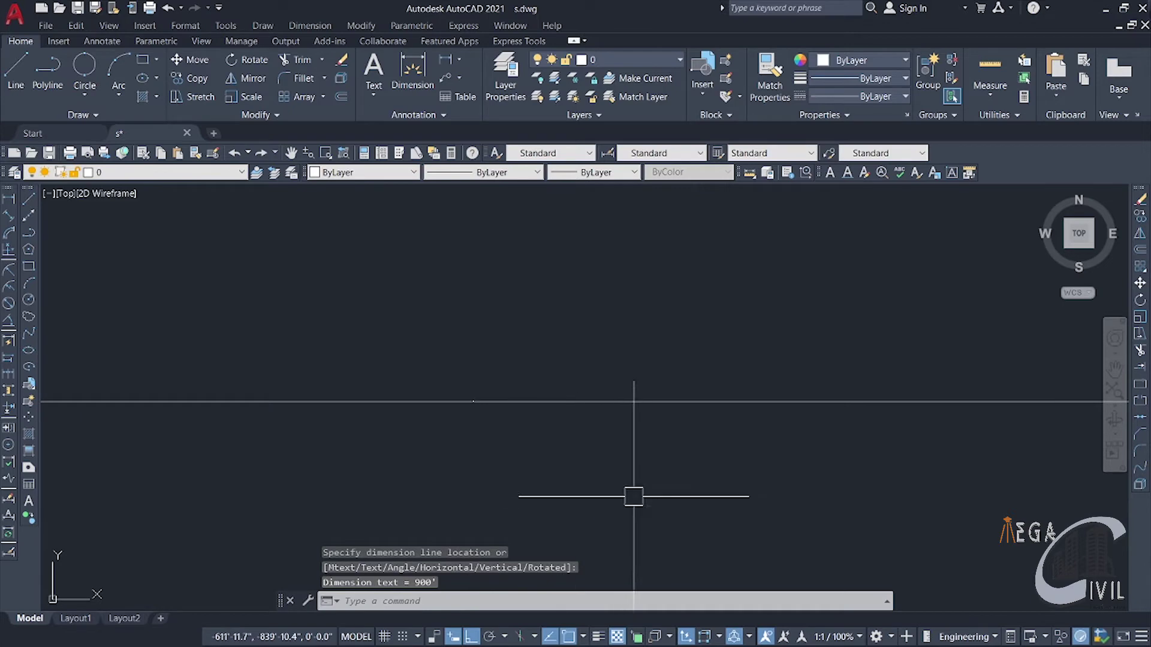
pyautogui.scroll(-5, 624, 403)
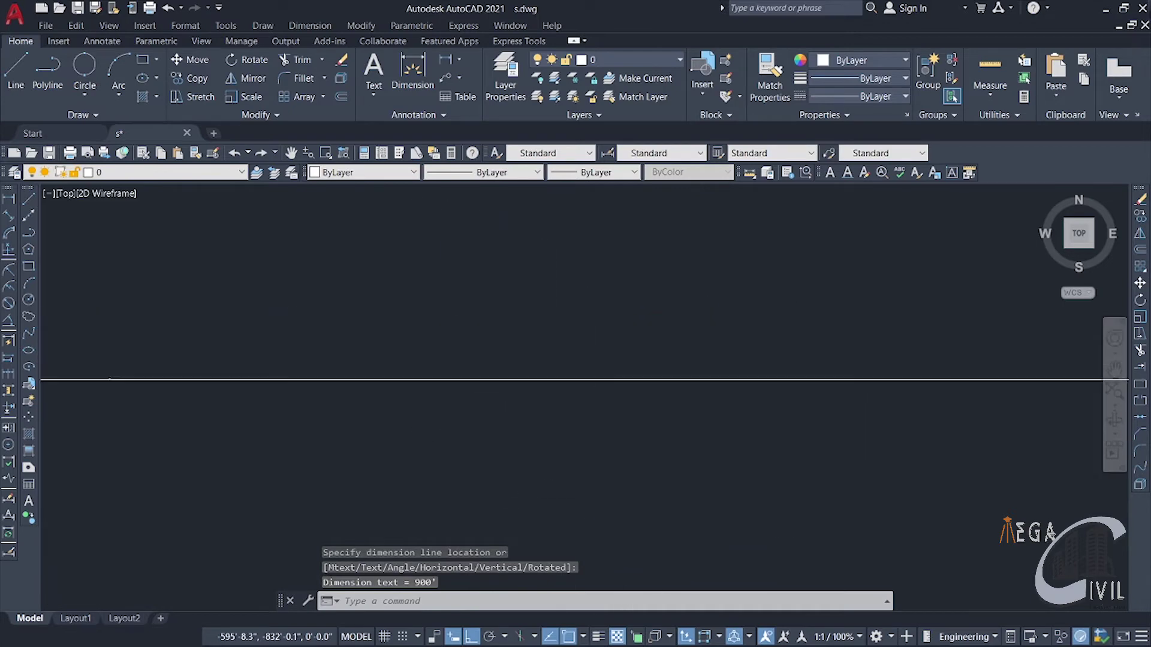
pyautogui.scroll(3, 686, 416)
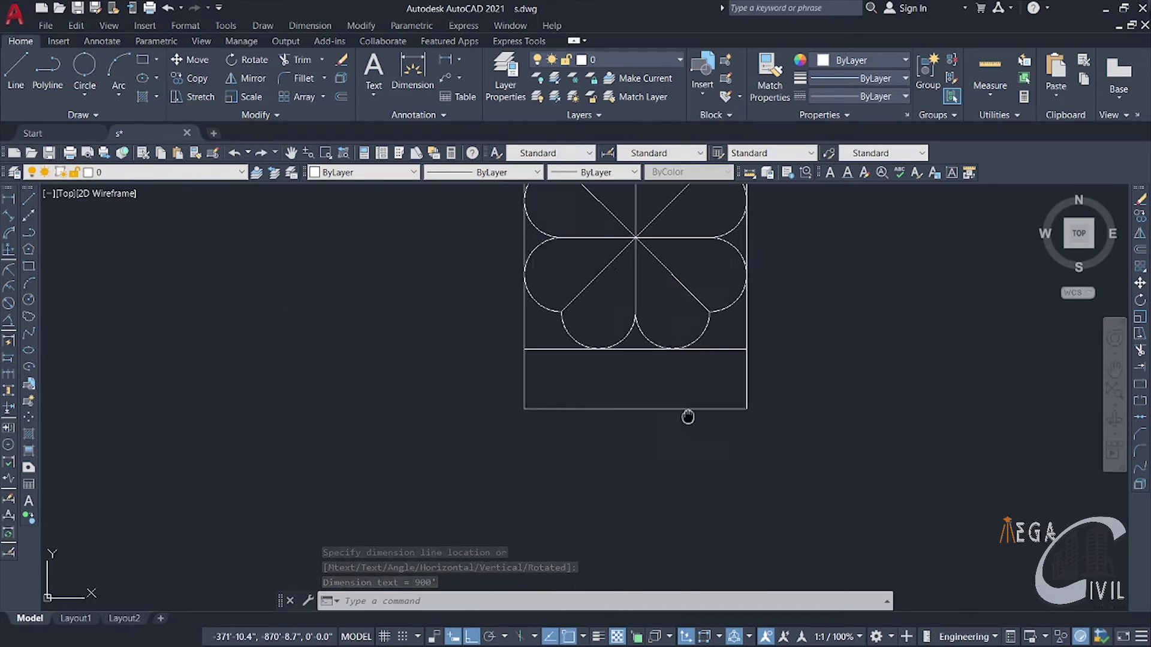
pyautogui.click(544, 411)
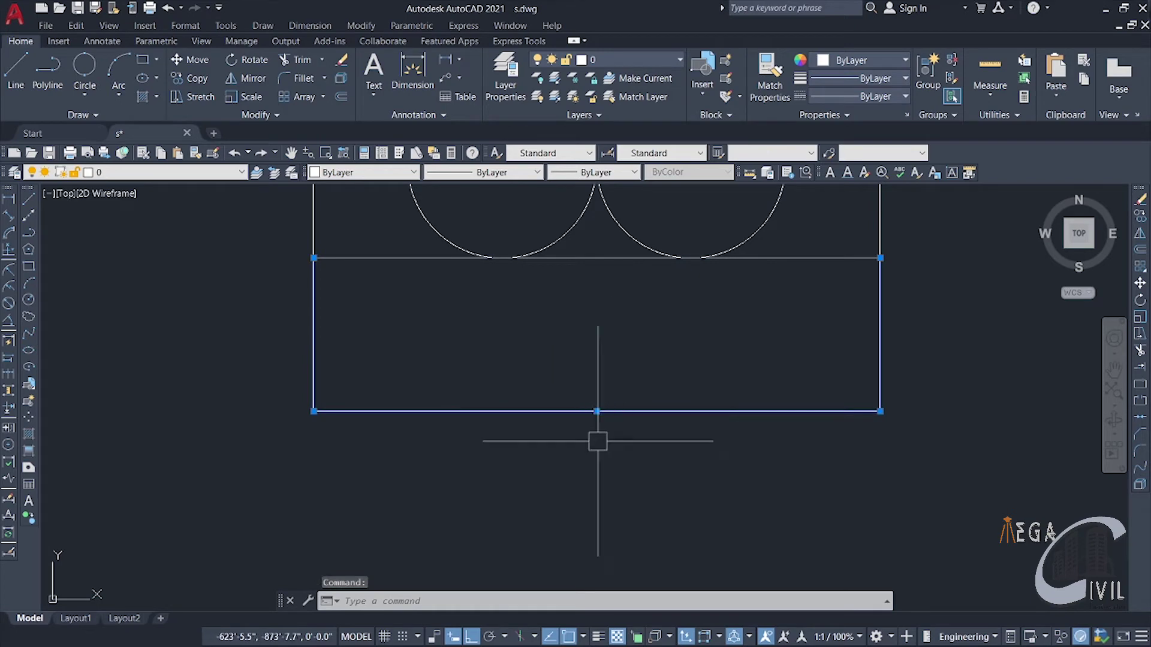
pyautogui.scroll(4, 597, 441)
pyautogui.scroll(-1, 621, 441)
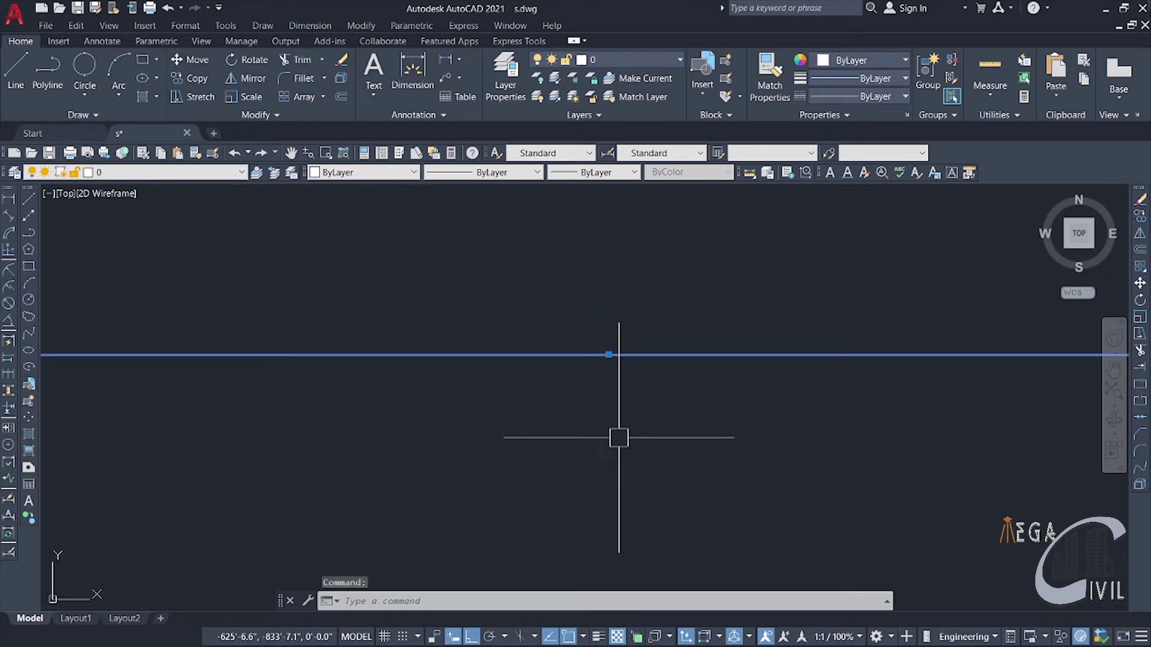
pyautogui.click(611, 420)
pyautogui.click(606, 385)
pyautogui.press('Escape')
pyautogui.scroll(1, 607, 369)
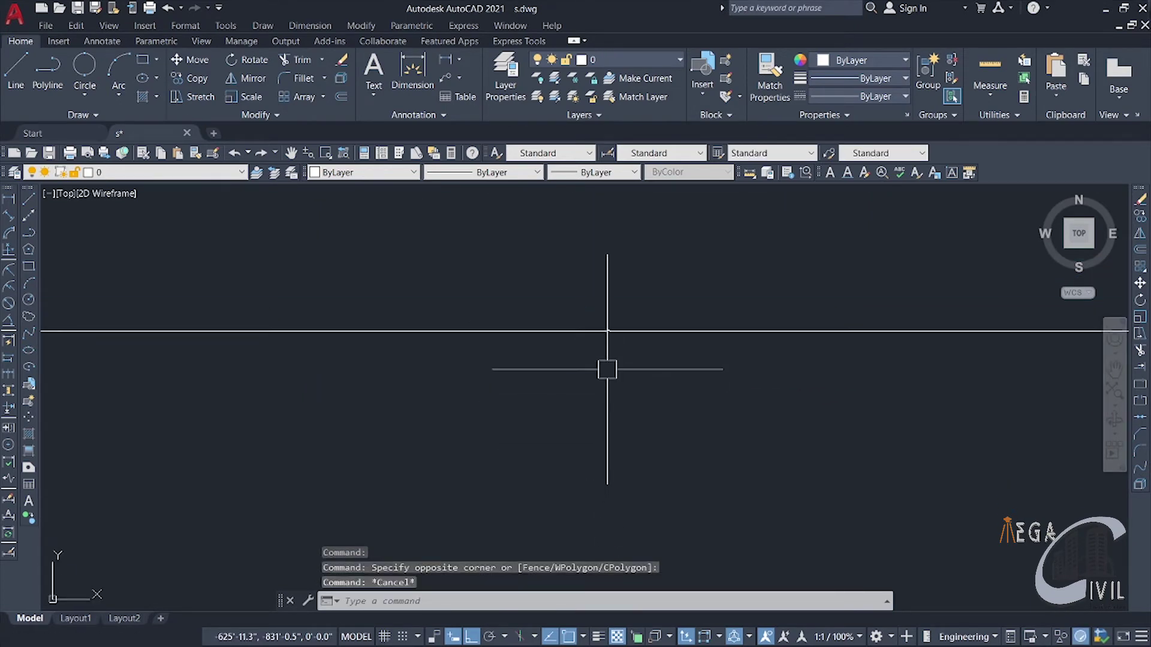
pyautogui.scroll(3, 624, 380)
pyautogui.moveTo(624, 380); pyautogui.dragTo(602, 418, button='middle')
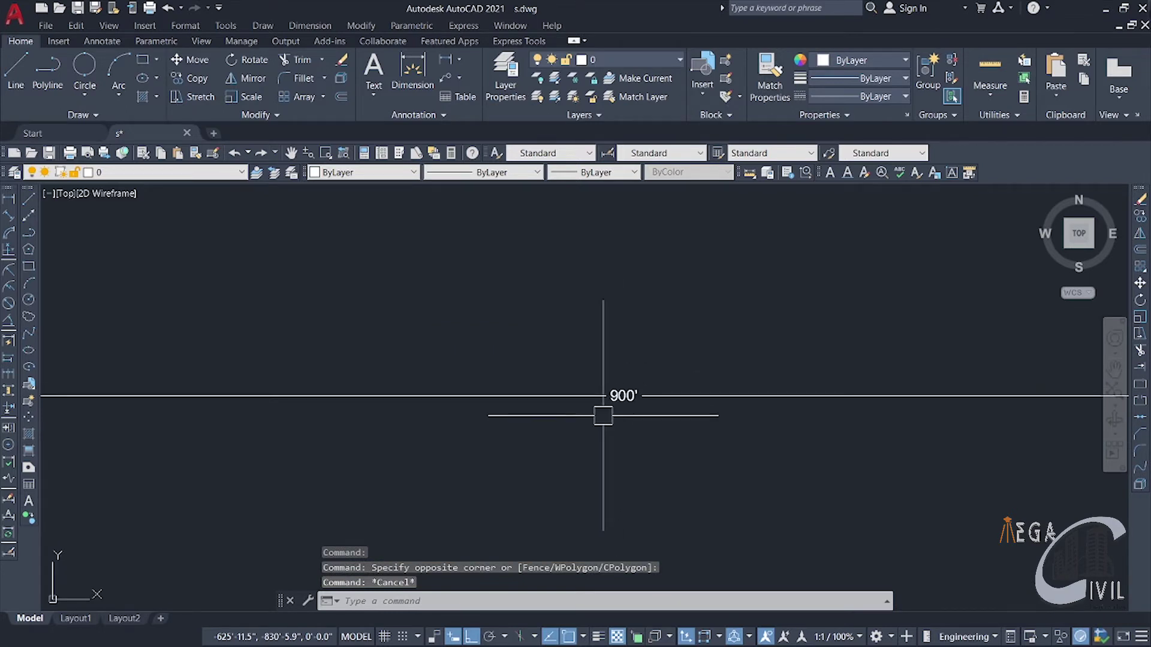
pyautogui.scroll(-5, 608, 416)
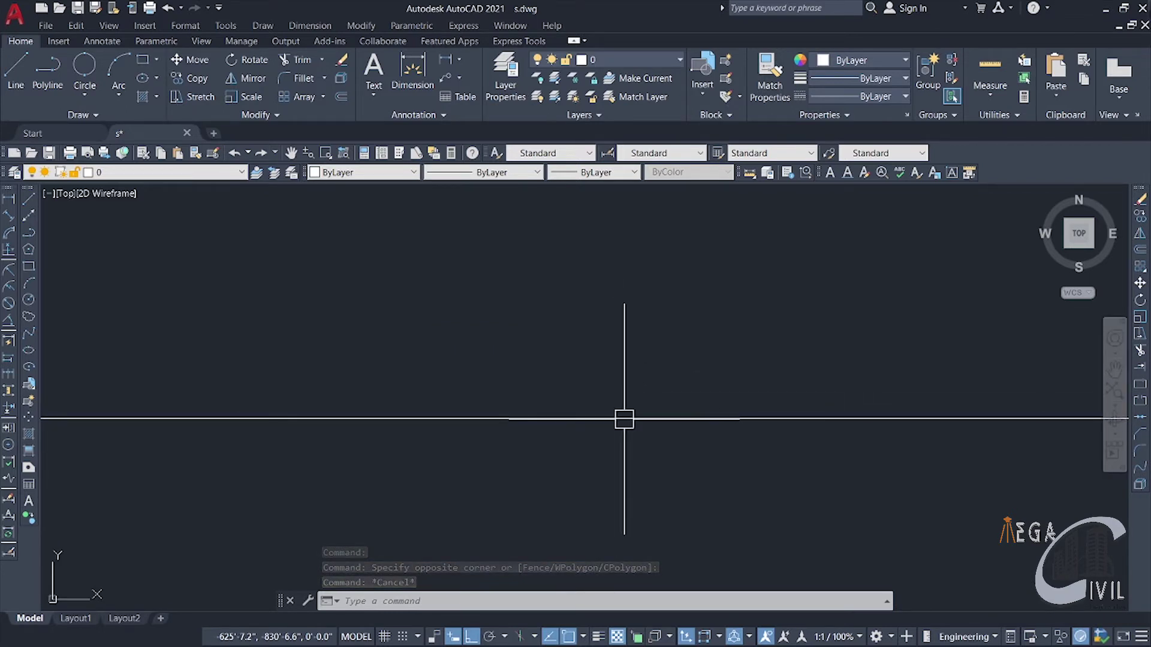
pyautogui.scroll(-5, 624, 420)
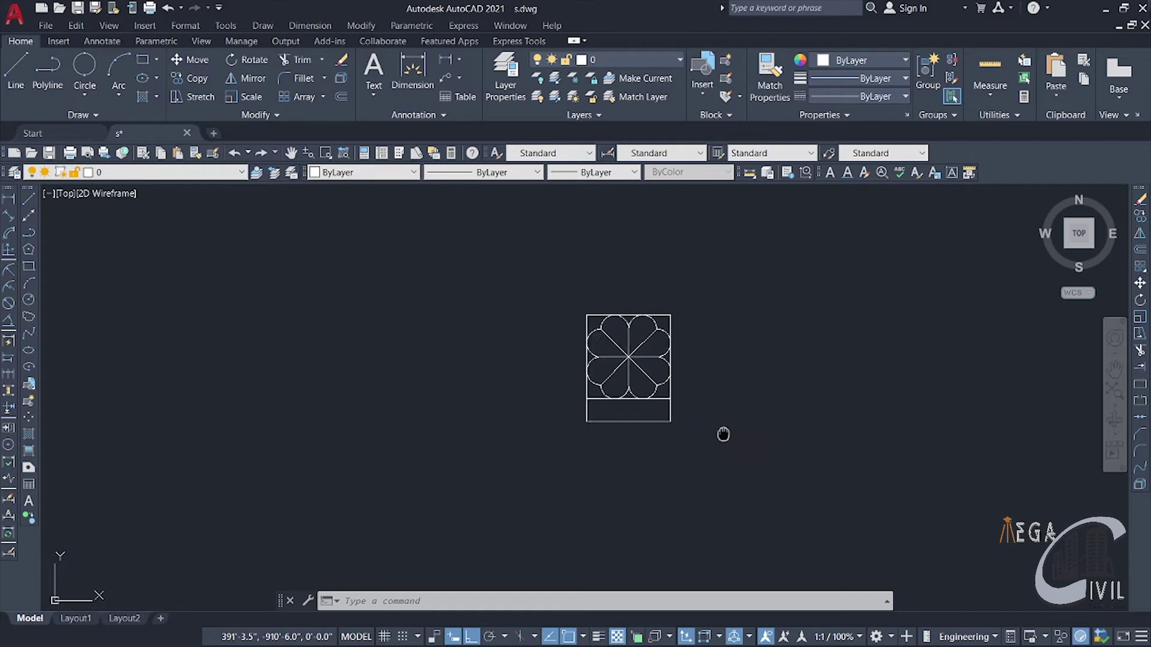
# Delete the linear dimension below the frame
pyautogui.scroll(5, 707, 450)
pyautogui.moveTo(749, 457); pyautogui.dragTo(766, 443, button='middle')
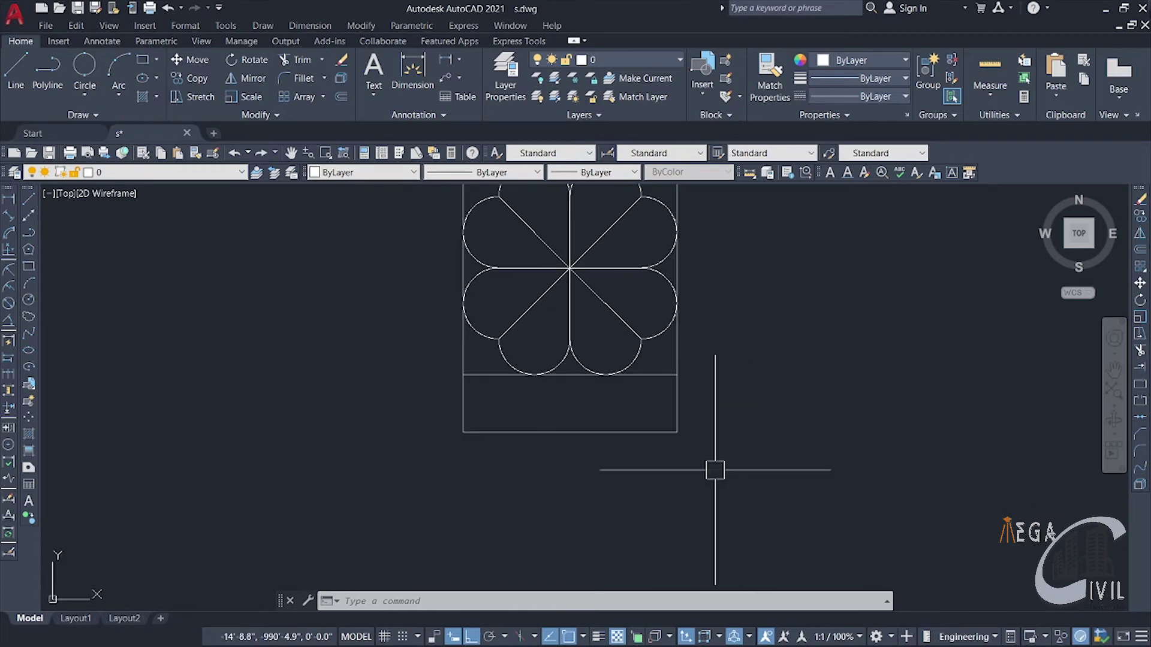
pyautogui.click(744, 451)
pyautogui.click(357, 410)
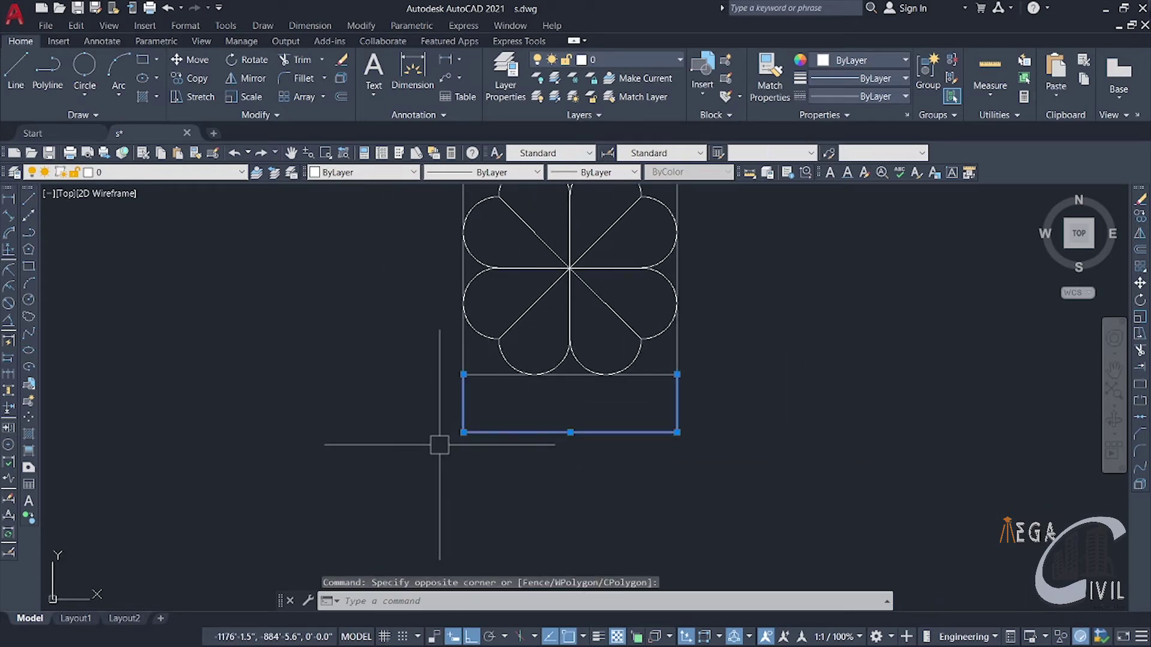
pyautogui.press('Delete')
pyautogui.scroll(4, 601, 460)
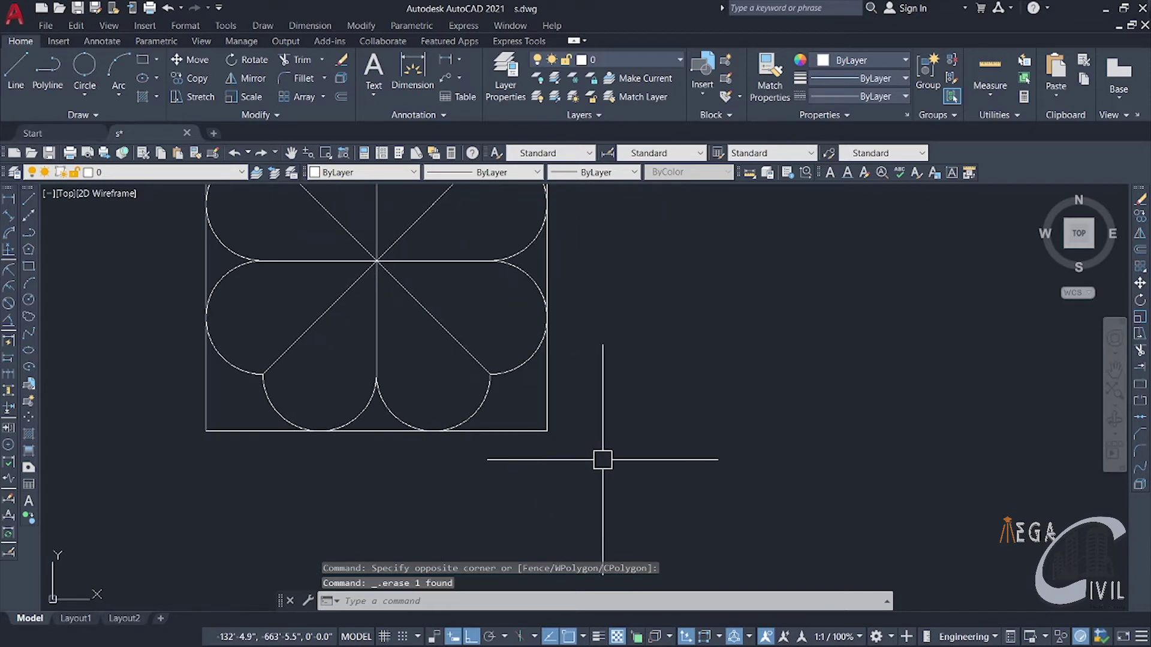
# Fillet the square frame's lower-right corner with a radius of 300'
pyautogui.scroll(-4, 599, 426)
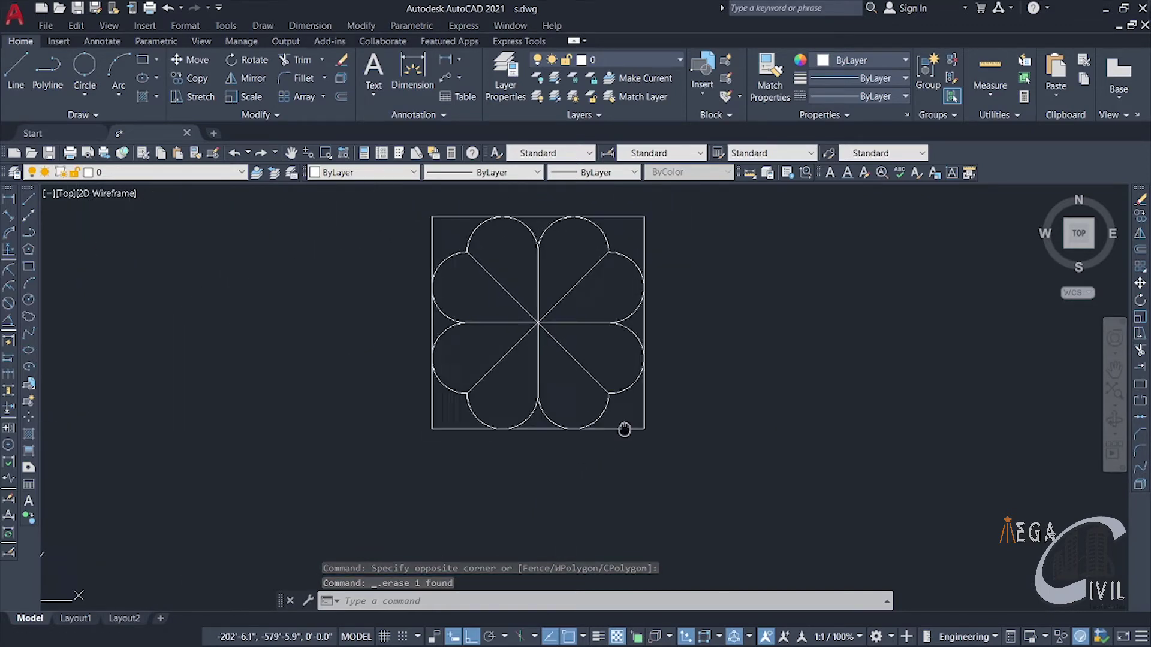
pyautogui.scroll(4, 625, 429)
pyautogui.scroll(2, 646, 428)
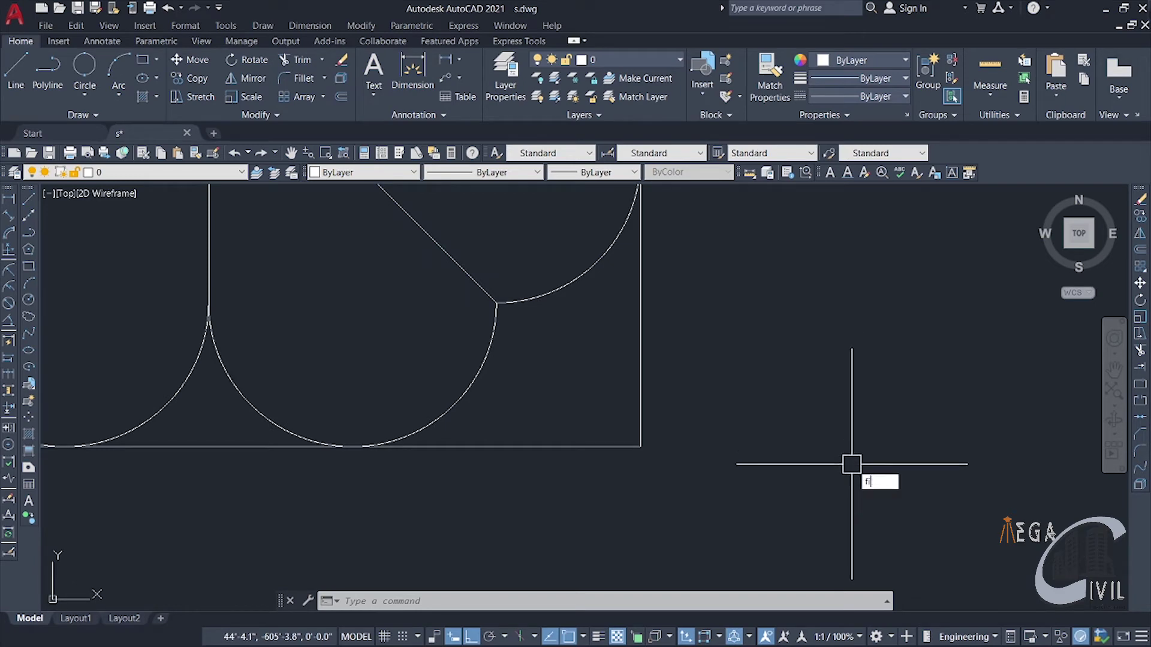
pyautogui.write('ll')
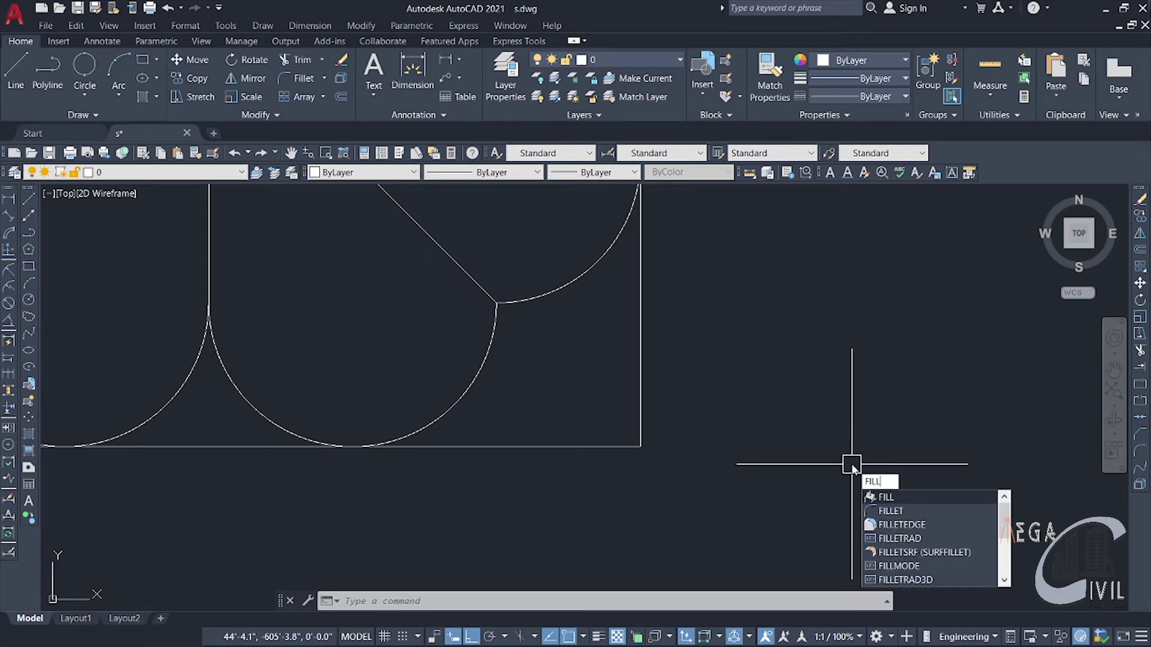
pyautogui.press('Down')
pyautogui.press('Return')
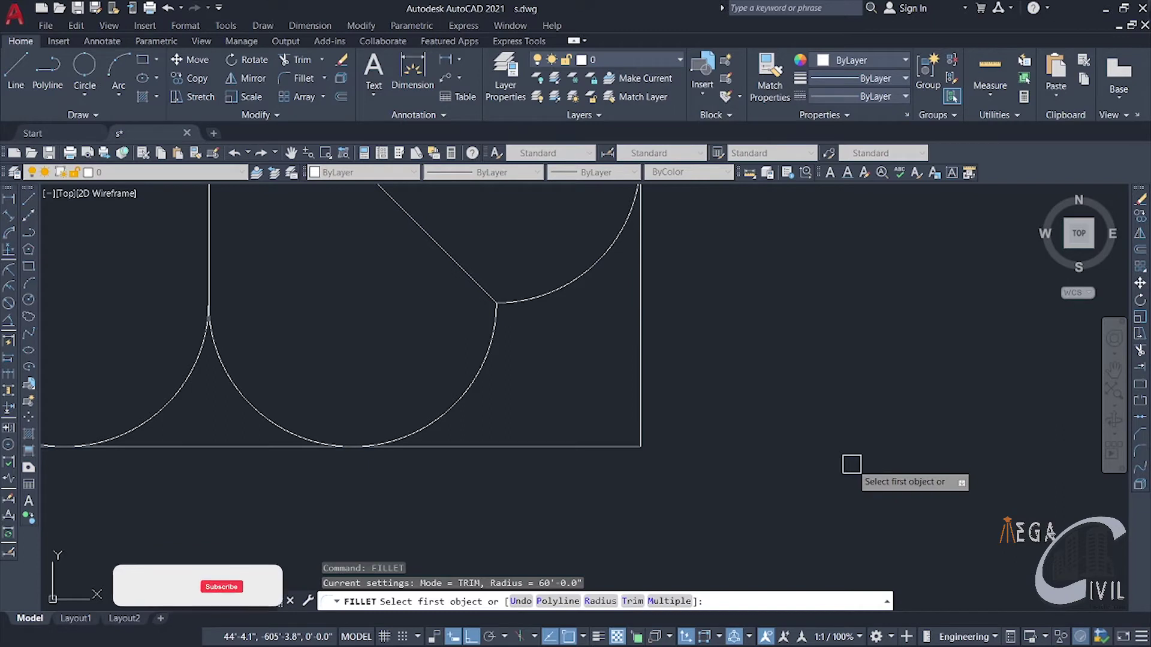
pyautogui.click(601, 601)
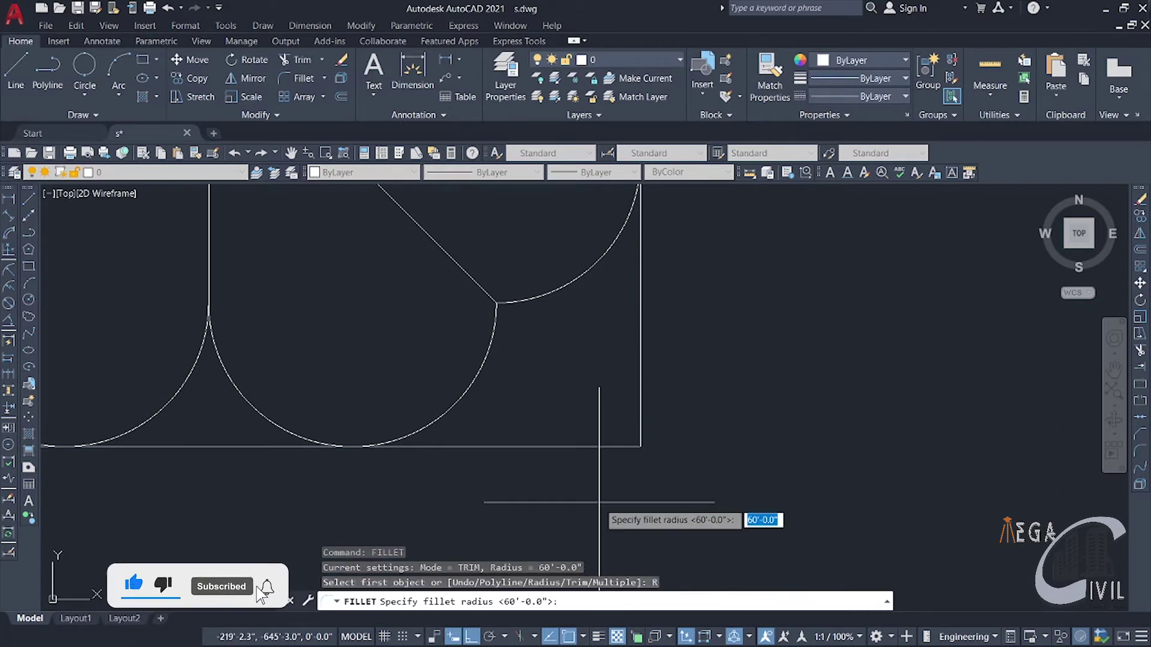
pyautogui.write('3')
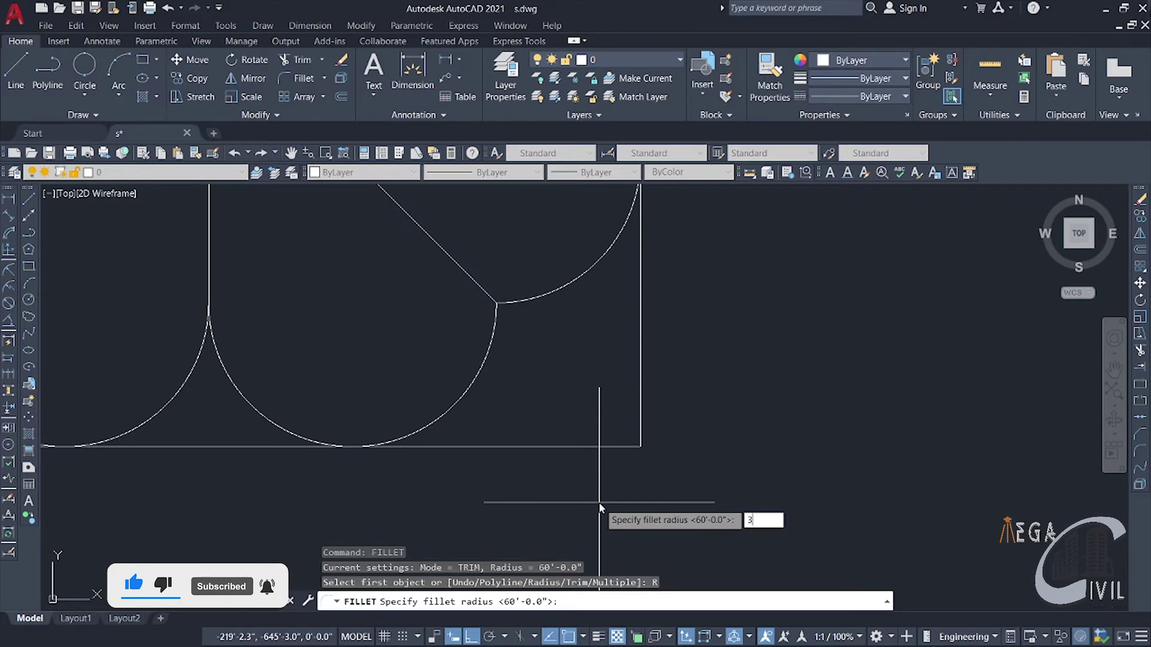
pyautogui.write('00')
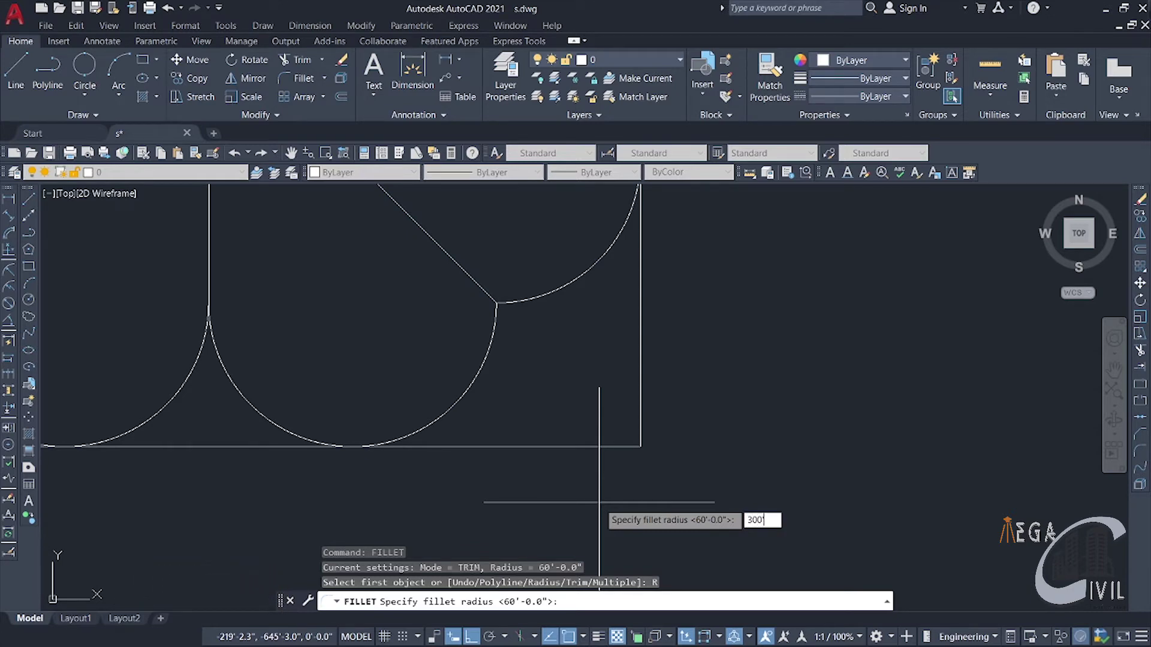
pyautogui.write("'")
pyautogui.press('Return')
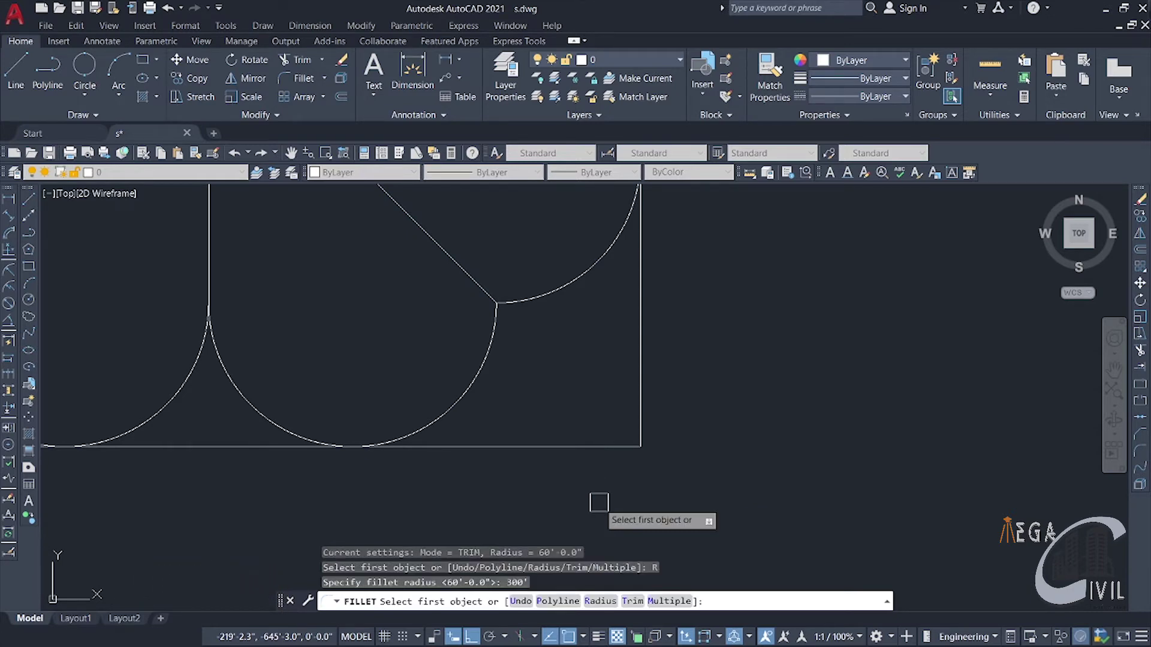
pyautogui.click(600, 448)
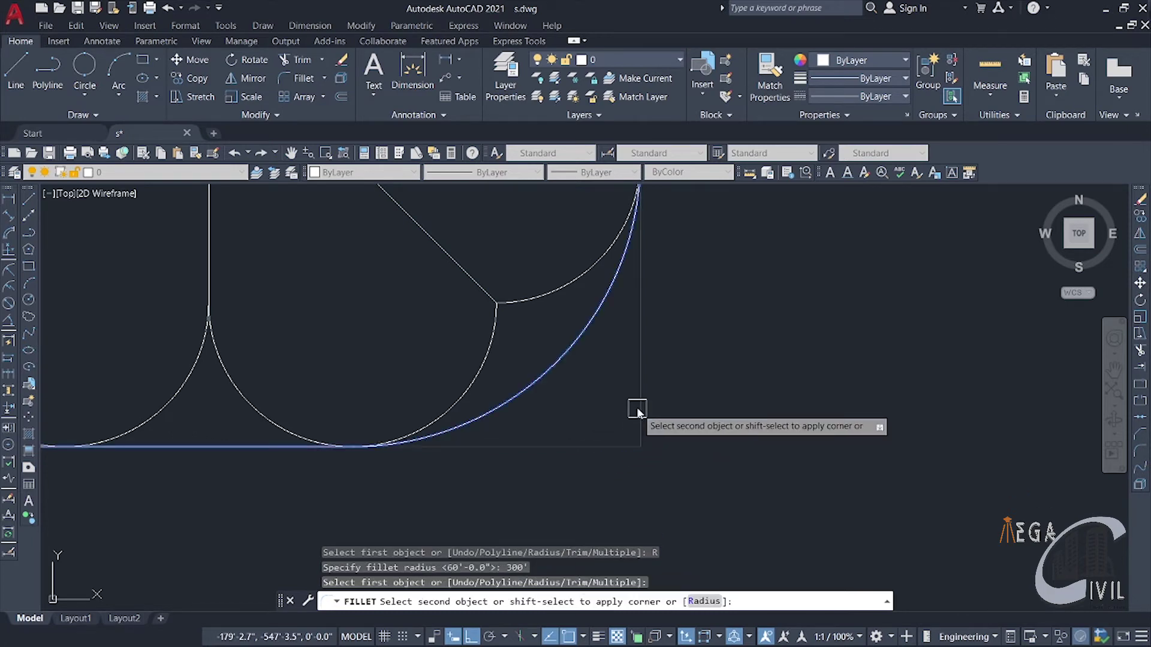
pyautogui.scroll(-6, 637, 411)
pyautogui.click(588, 450)
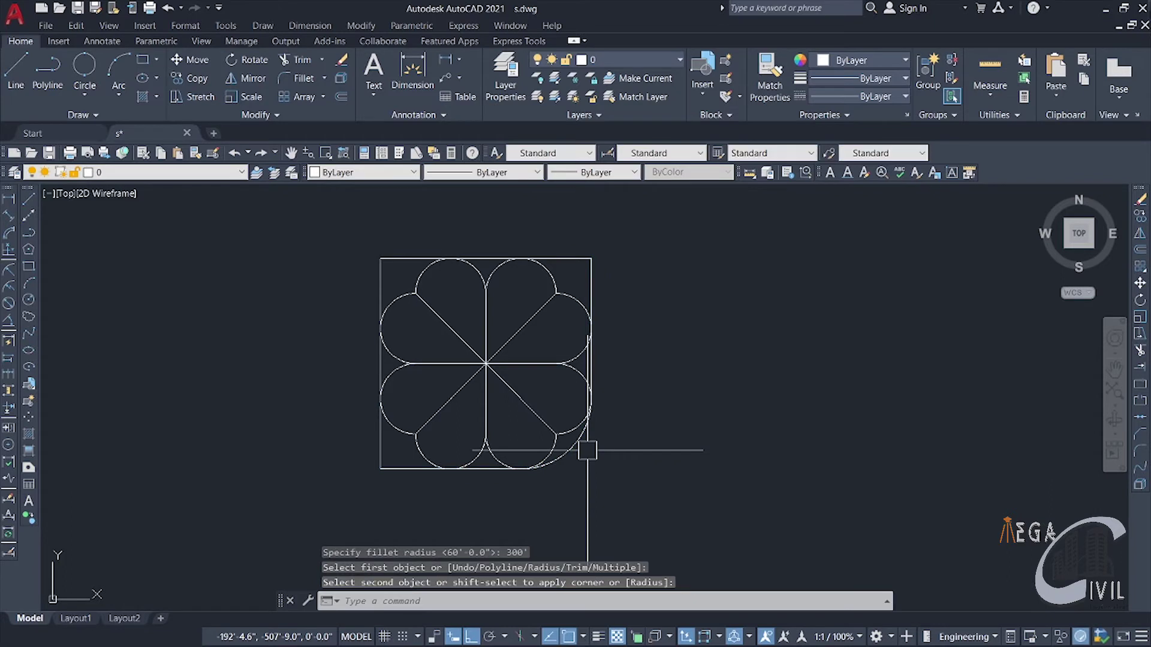
pyautogui.moveTo(477, 503); pyautogui.dragTo(563, 503, button='middle')
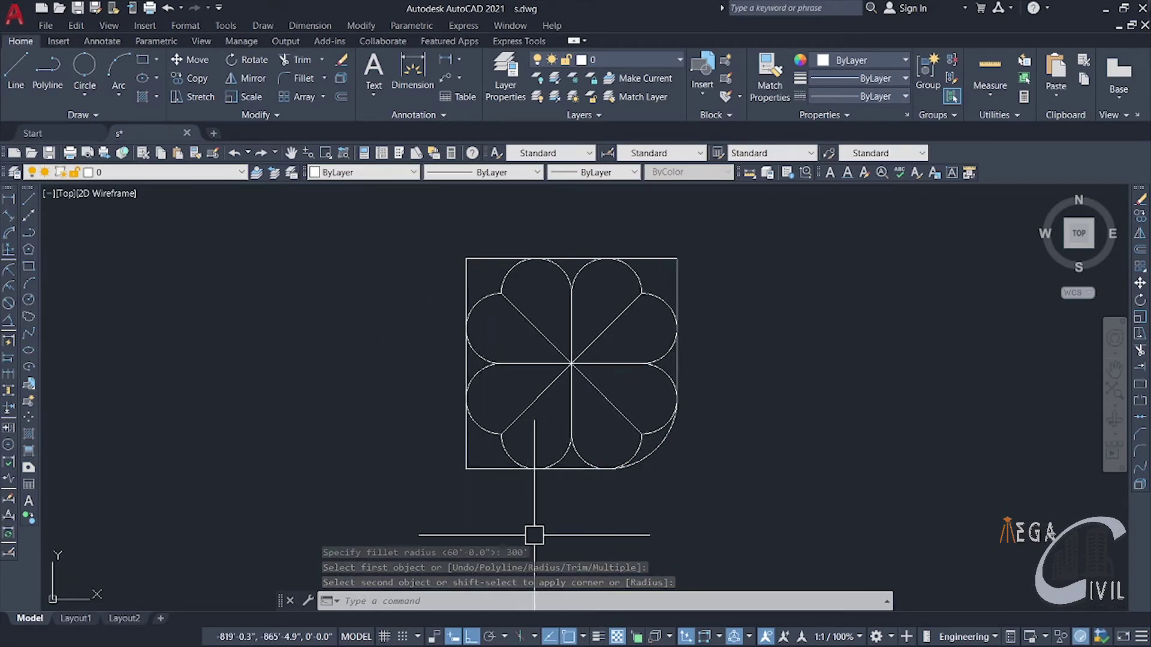
# Fillet the frame's lower-left corner with the same 300' radius
pyautogui.press('Return')
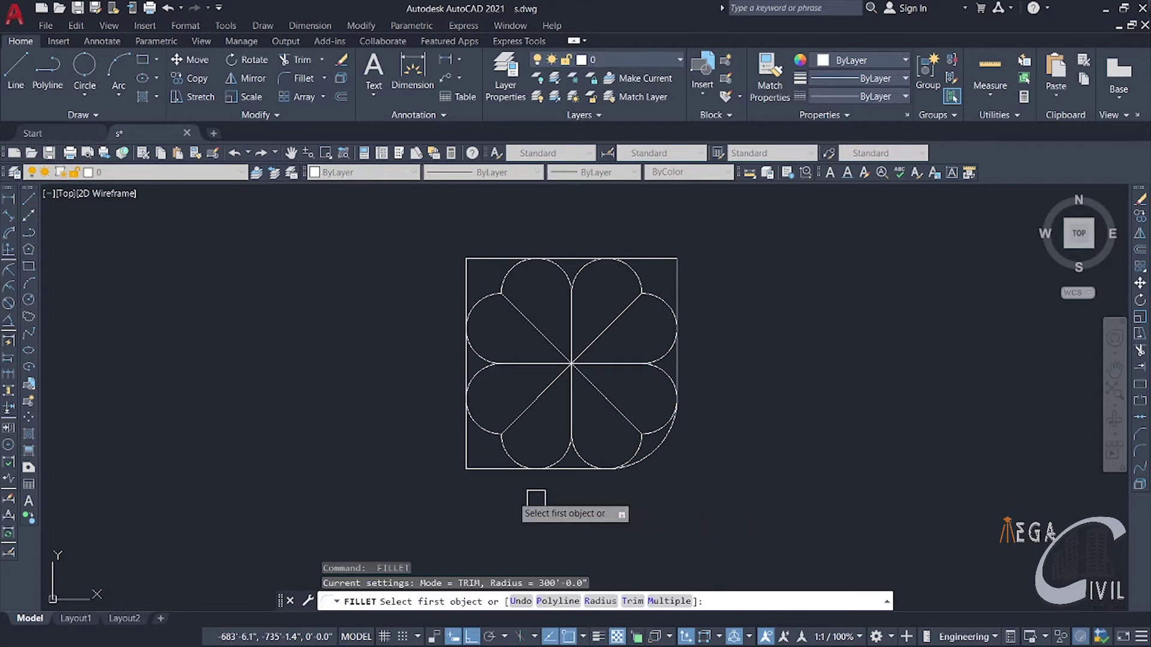
pyautogui.click(484, 468)
pyautogui.click(466, 437)
pyautogui.moveTo(432, 496); pyautogui.dragTo(381, 527, button='middle')
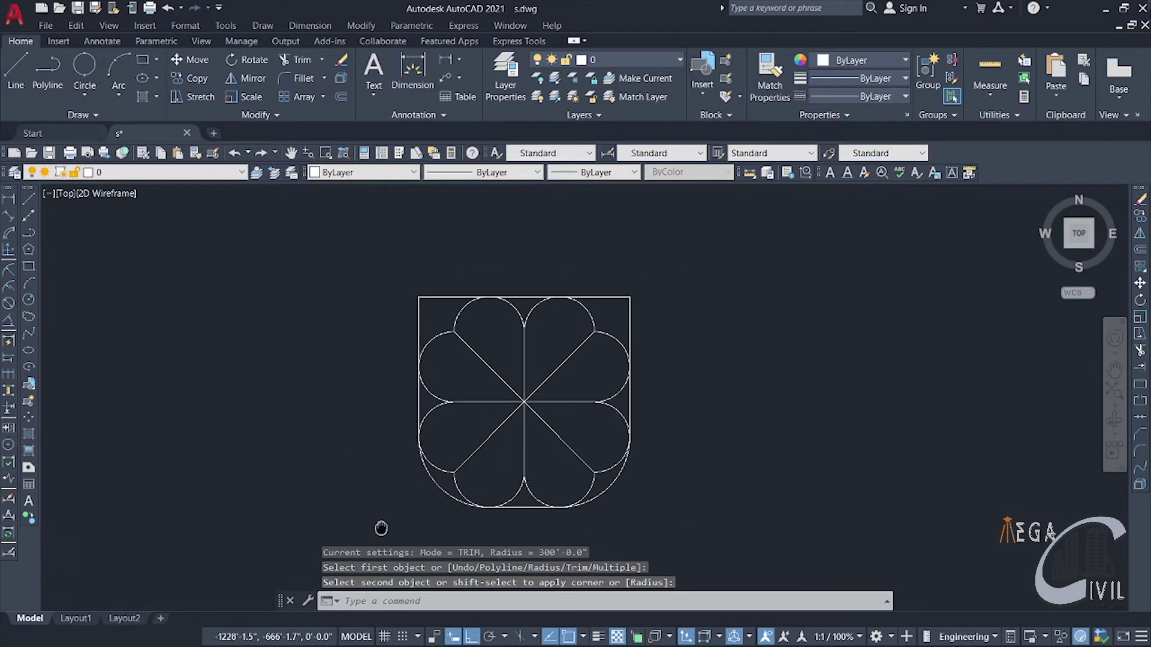
# Fillet the frame's upper-left corner with the 300' radius
pyautogui.write('f')
pyautogui.press('Return')
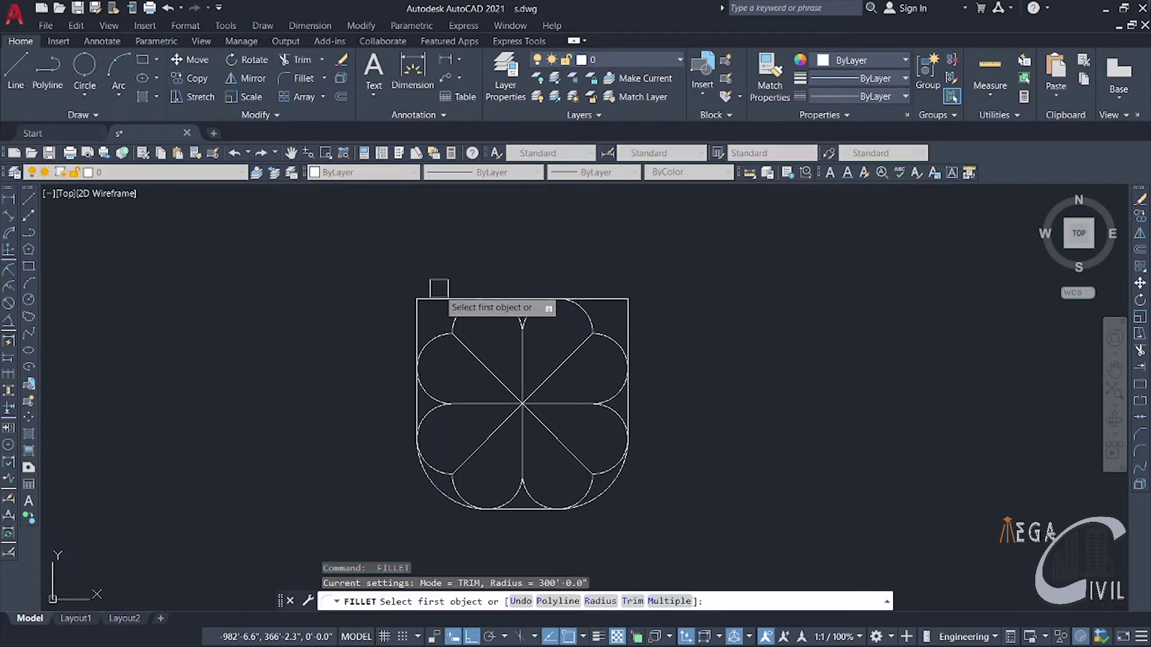
pyautogui.click(440, 295)
pyautogui.click(416, 321)
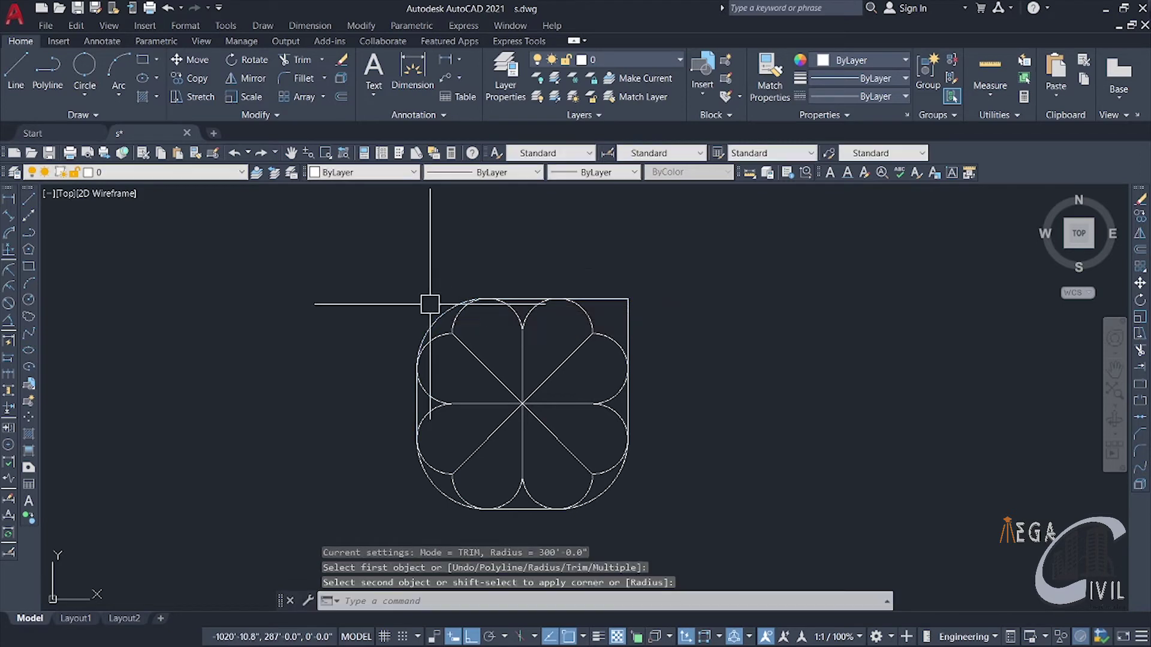
# Fillet the remaining upper-right corner of the frame with the 300' radius
pyautogui.click(597, 298)
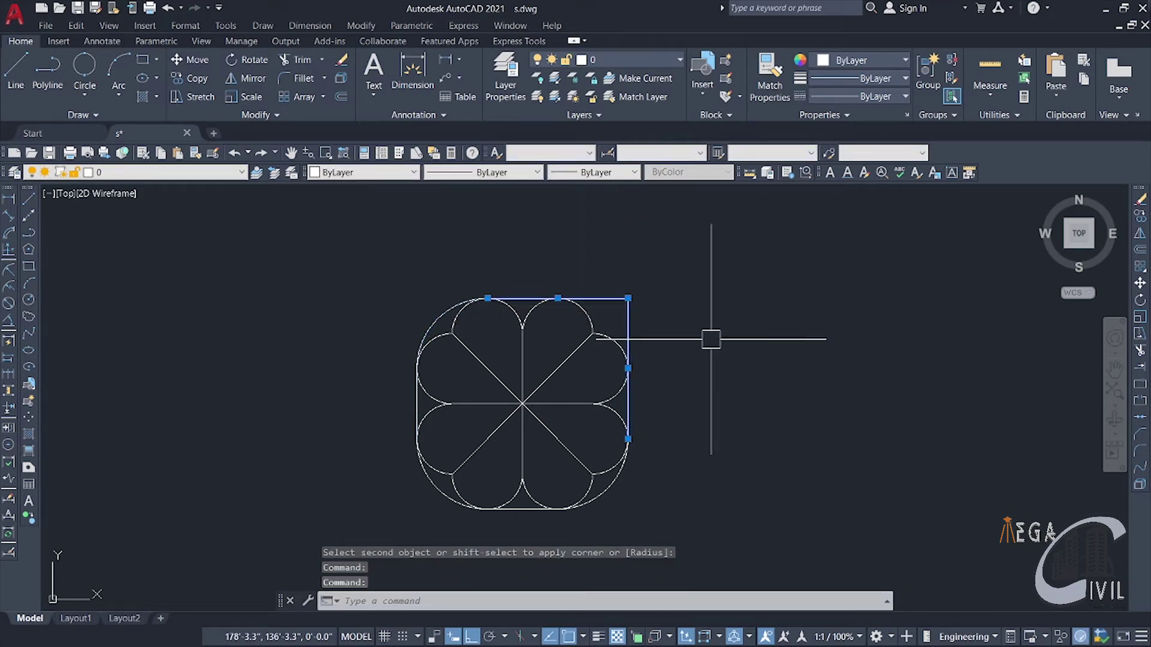
pyautogui.press('Escape')
pyautogui.press('Return')
pyautogui.click(614, 299)
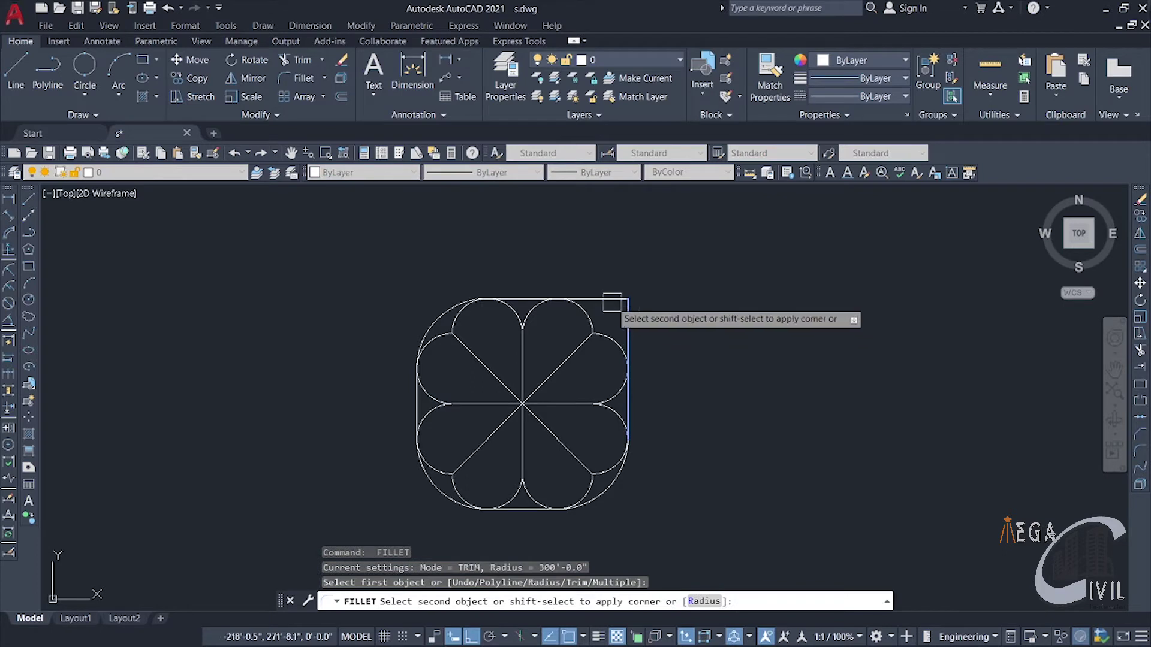
pyautogui.scroll(-2, 675, 461)
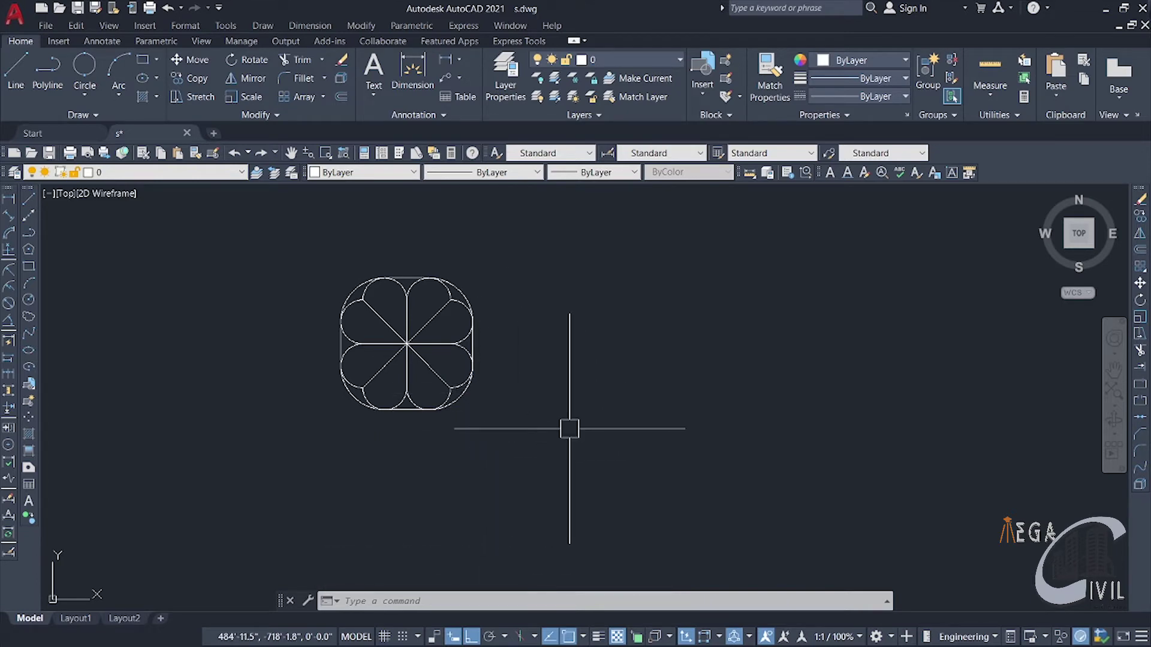
# Delete the whole flower pattern together with its rounded frame
pyautogui.click(298, 260)
pyautogui.click(563, 458)
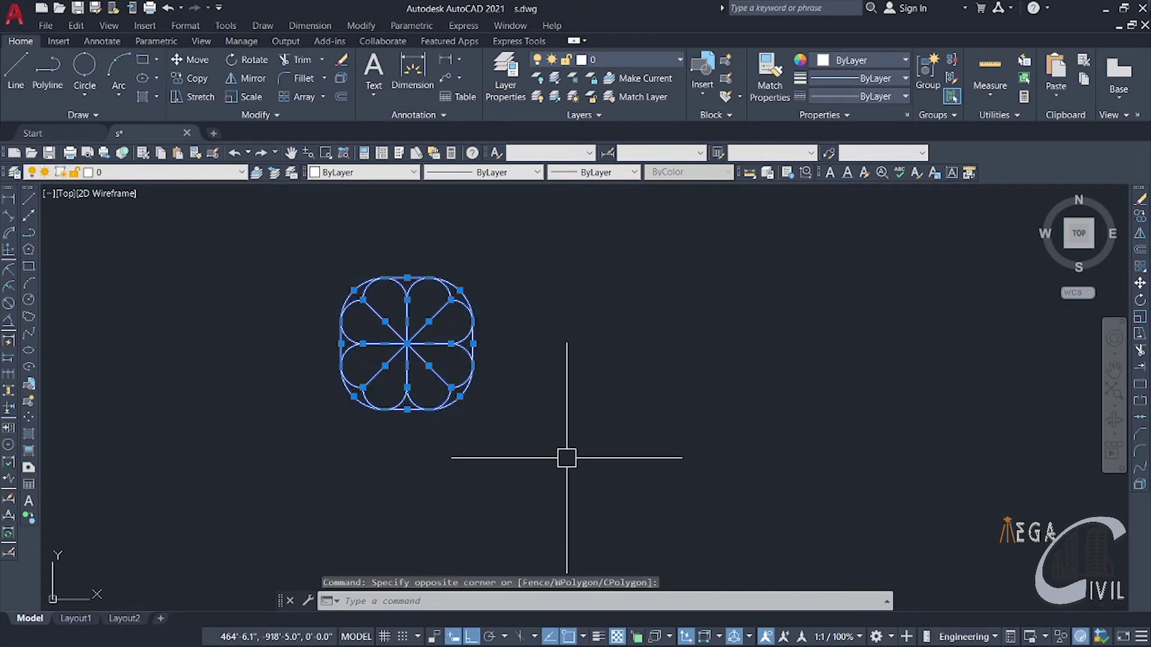
pyautogui.press('Delete')
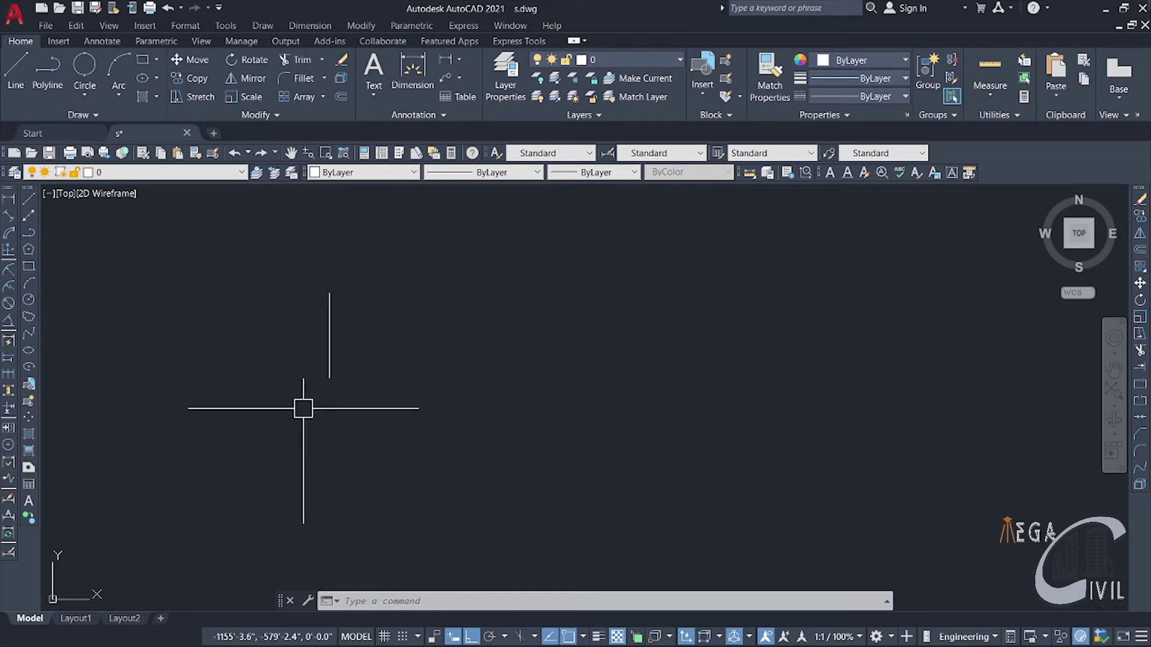
# Switch to Adobe Reader to view the Tutorial 22 topics in Course Outline.pdf, and return to the AutoCAD drawing
pyautogui.hotkey('alt', 'Tab')
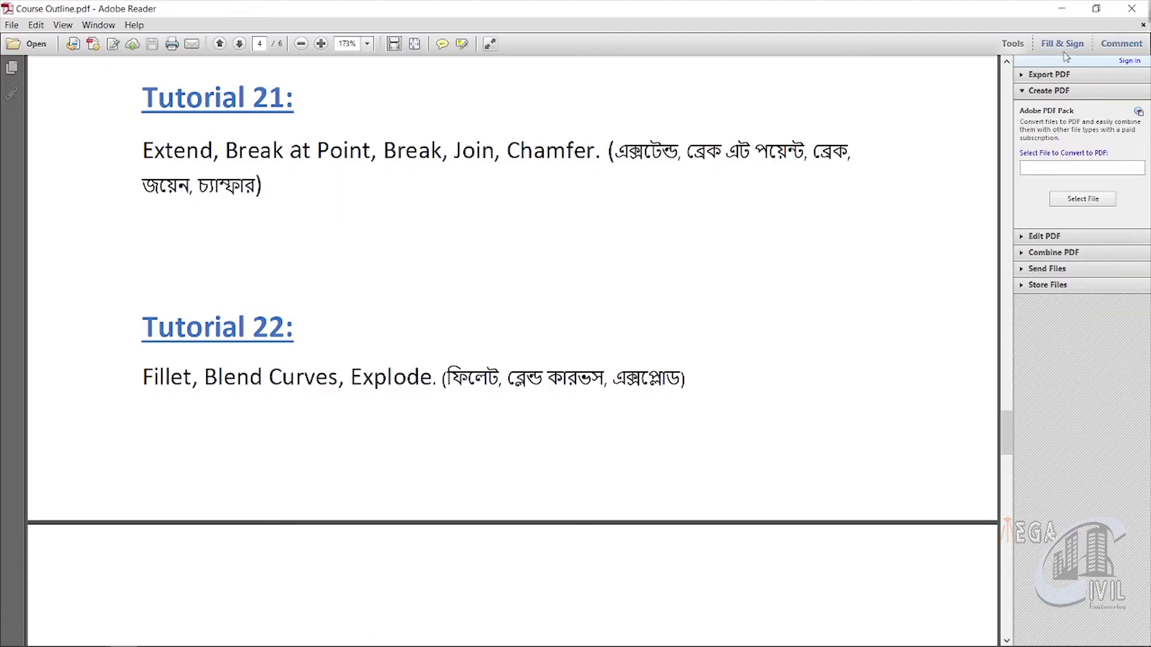
pyautogui.click(1061, 8)
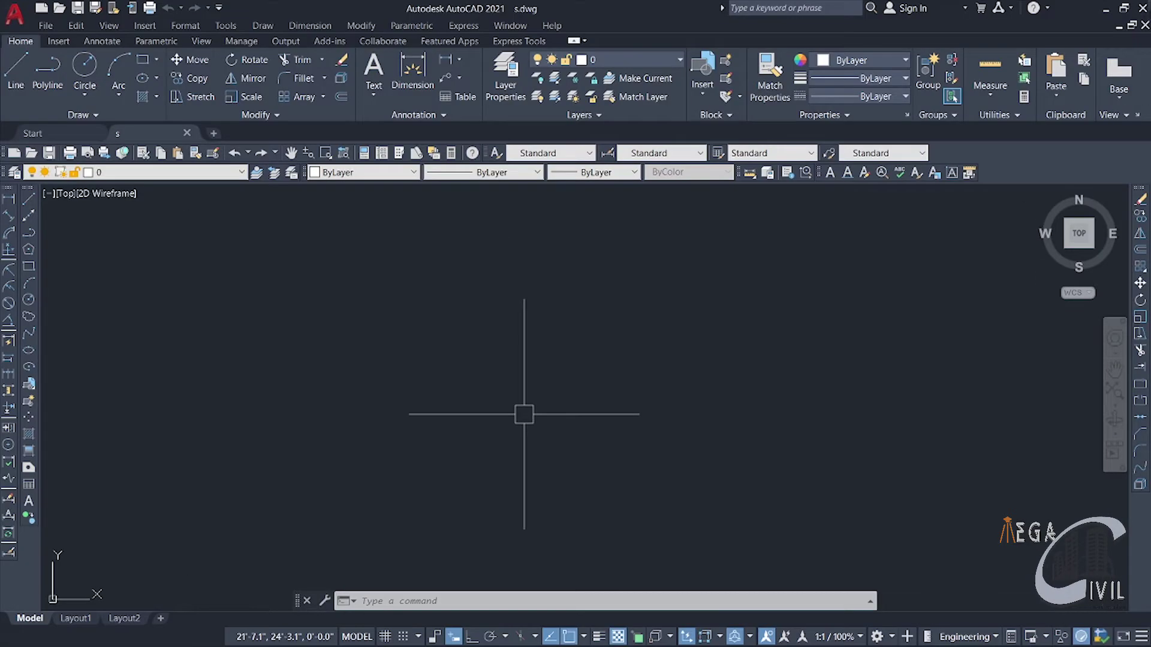
# Look up the BLEND command in the command suggestions without starting it
pyautogui.write('ble')
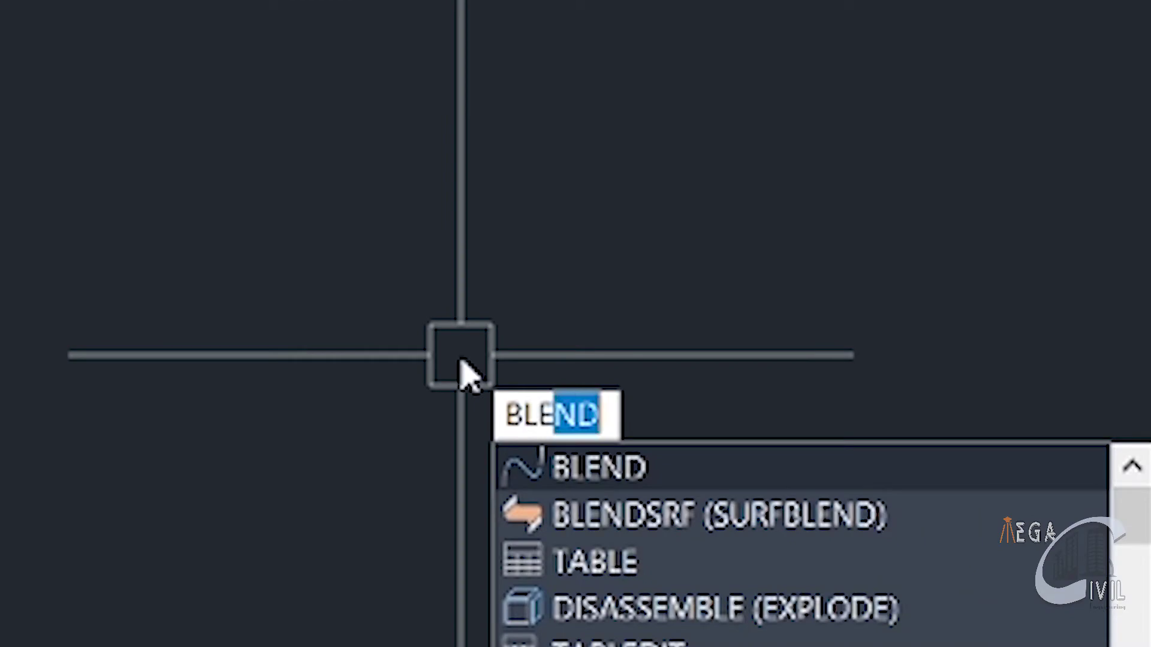
pyautogui.press('Escape')
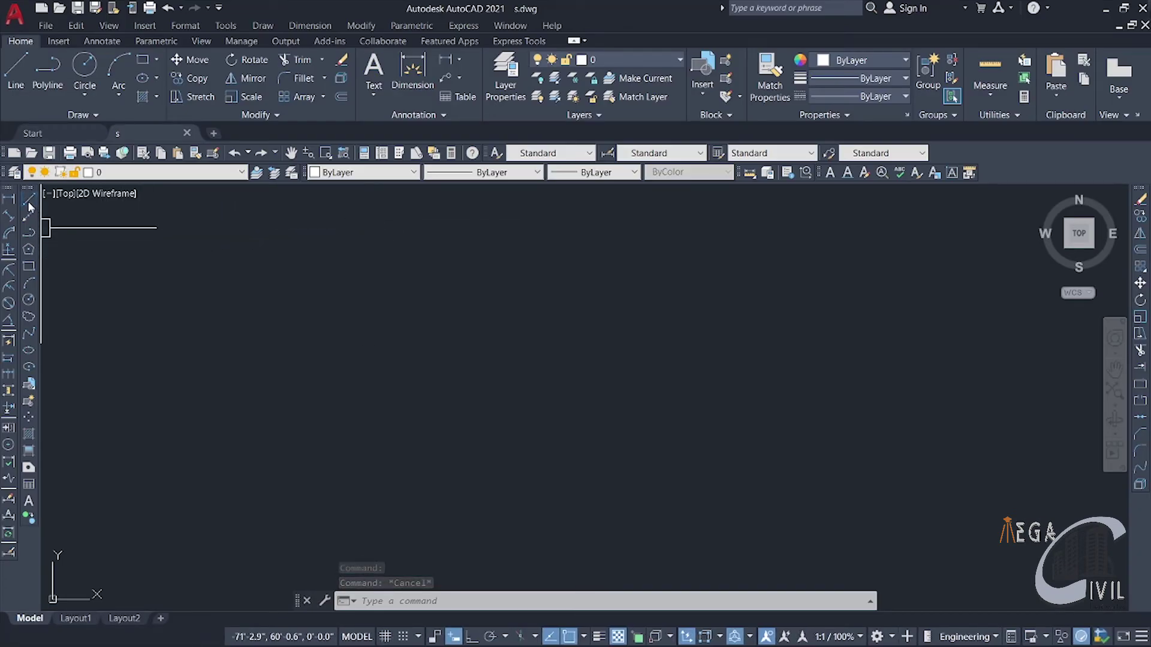
# With Ortho on, draw a vertical line downward and continue it with a horizontal line about 42' long toward the left
pyautogui.click(27, 200)
pyautogui.click(533, 298)
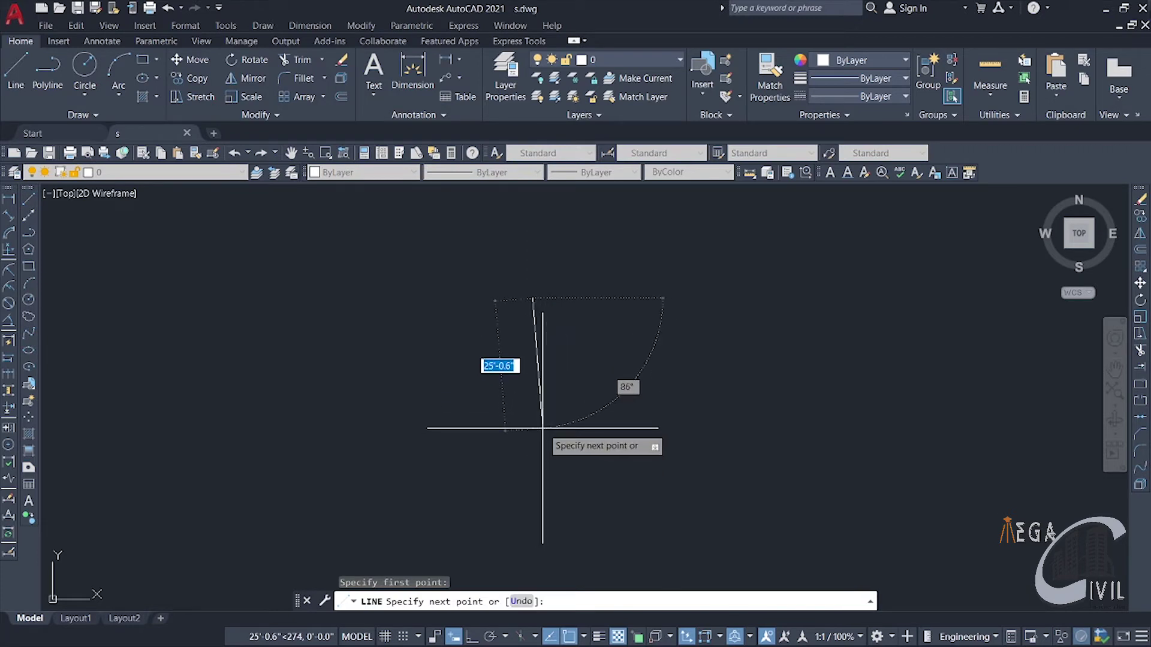
pyautogui.press('F8')
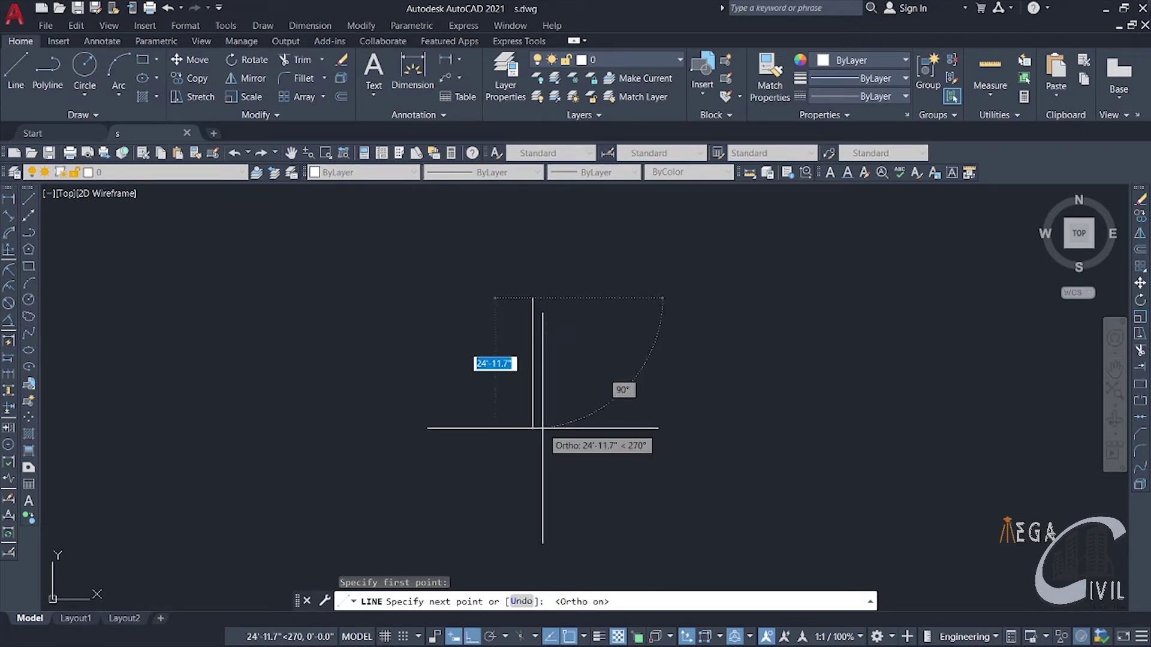
pyautogui.click(533, 472)
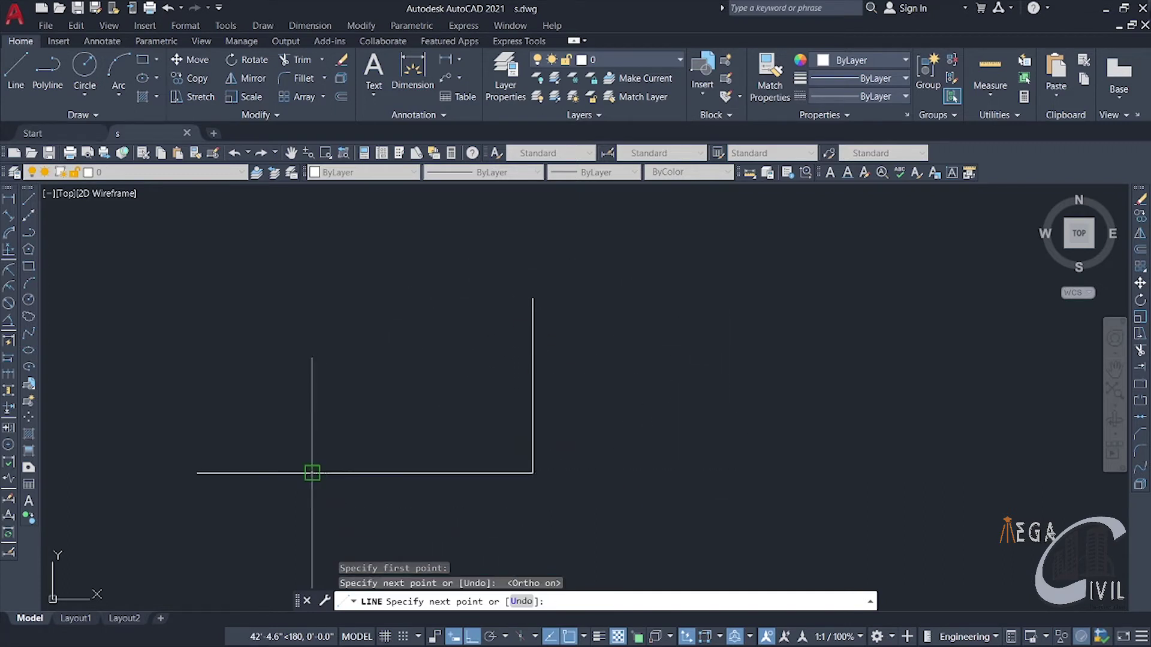
pyautogui.click(311, 472)
pyautogui.press('Escape')
# With Ortho off, draw a separate slanted line right of the L-shaped lines, running from upper right to lower left
pyautogui.moveTo(797, 482); pyautogui.dragTo(679, 454, button='middle')
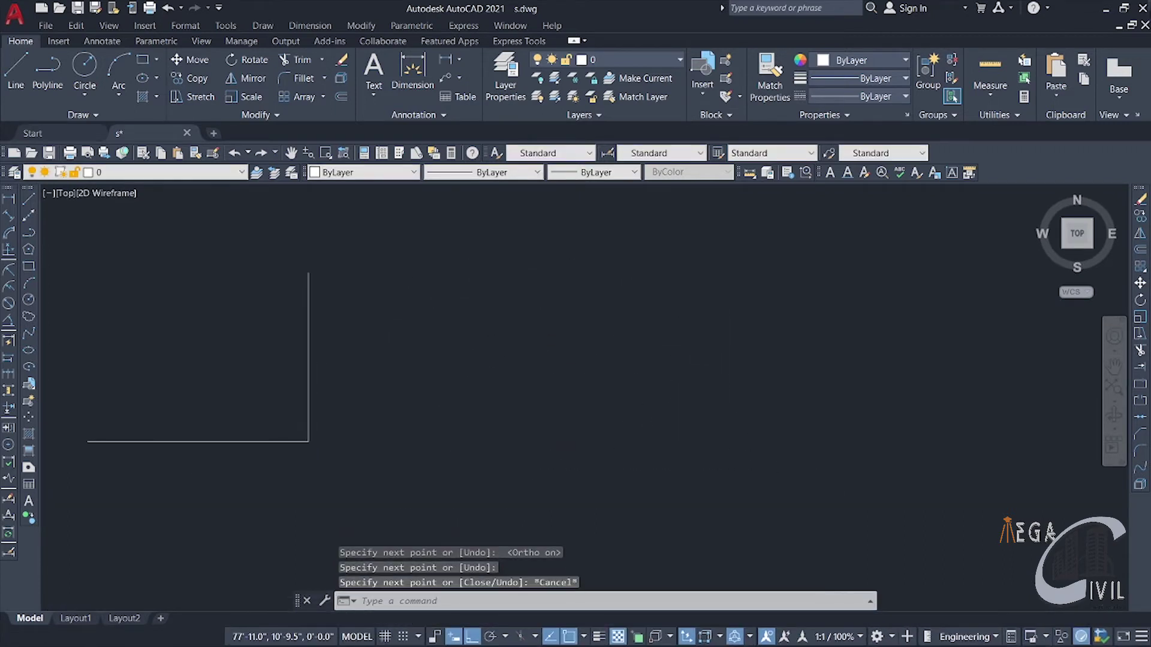
pyautogui.moveTo(561, 380); pyautogui.dragTo(595, 420, button='middle')
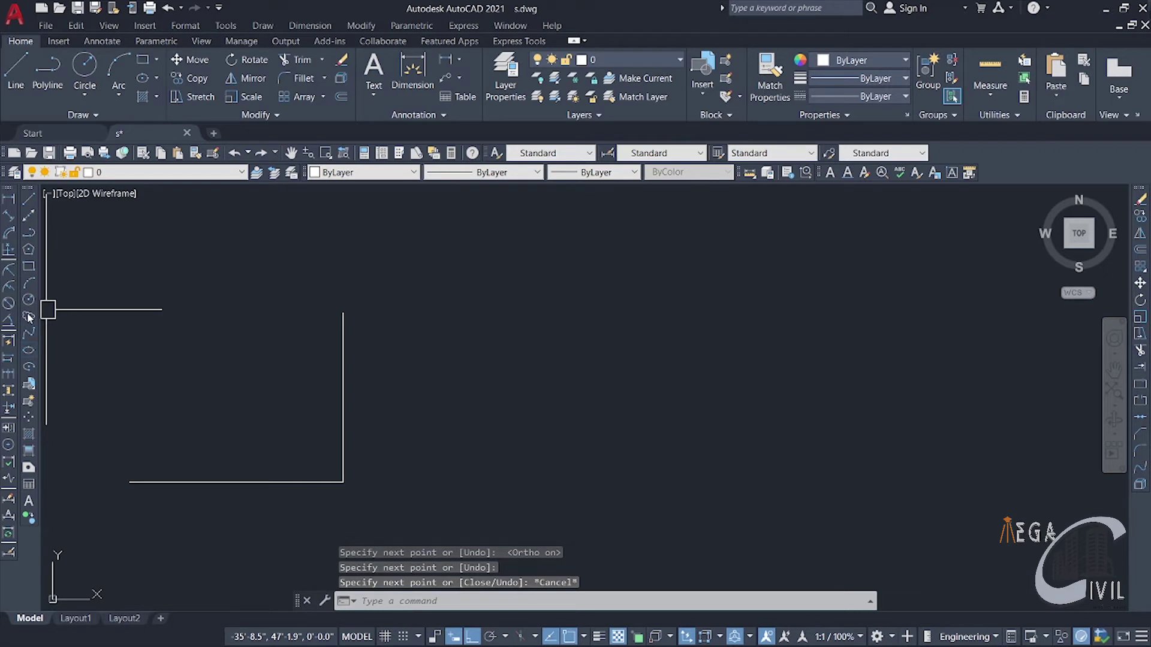
pyautogui.click(30, 201)
pyautogui.click(703, 327)
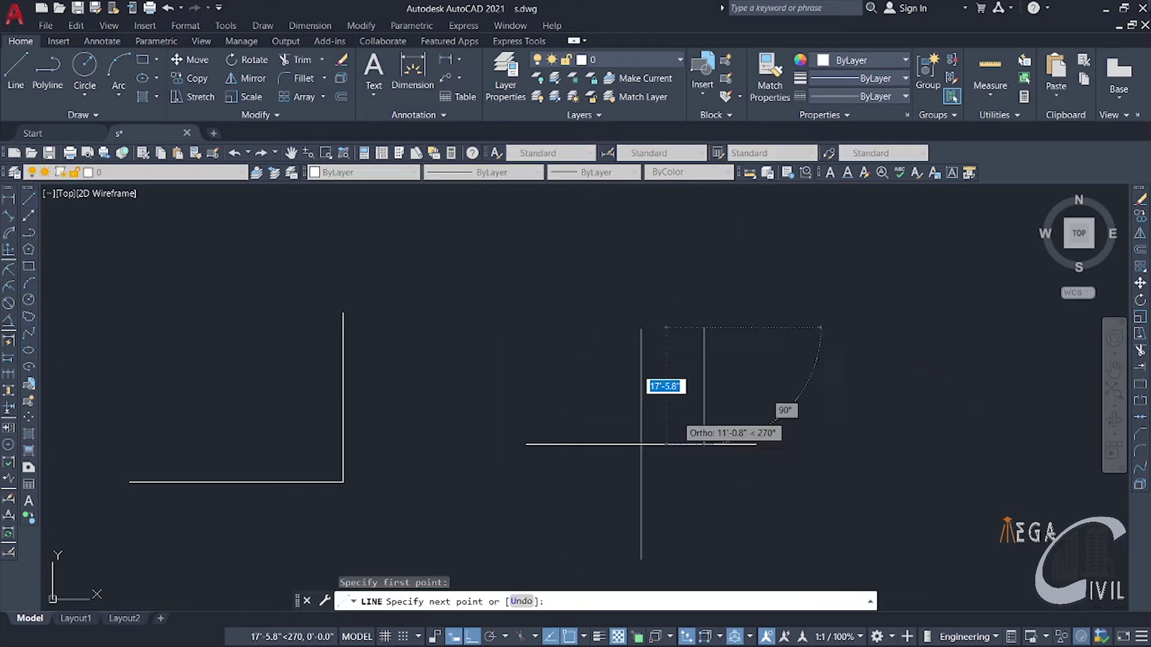
pyautogui.press('F9')
pyautogui.press('F9')
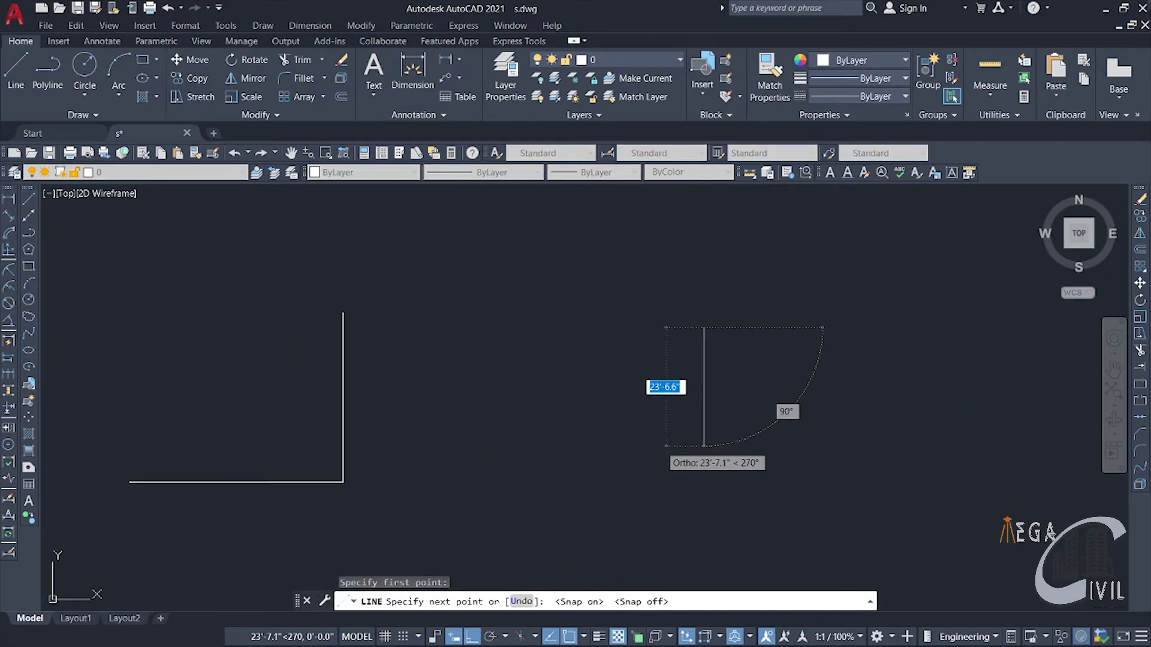
pyautogui.press('F8')
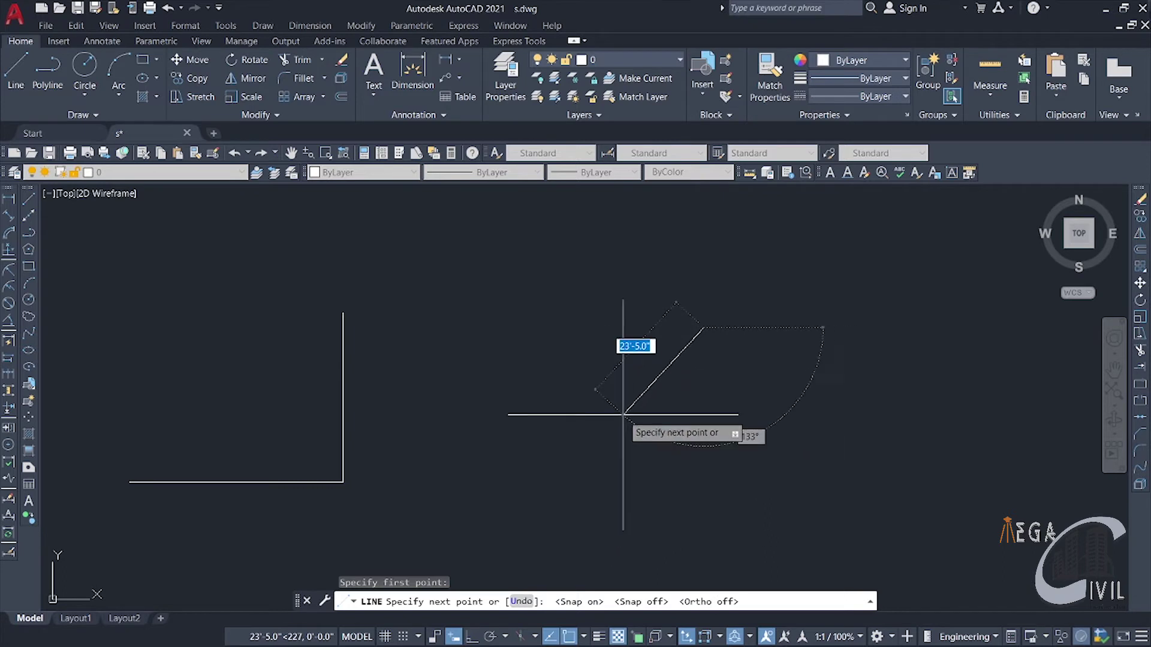
pyautogui.click(610, 470)
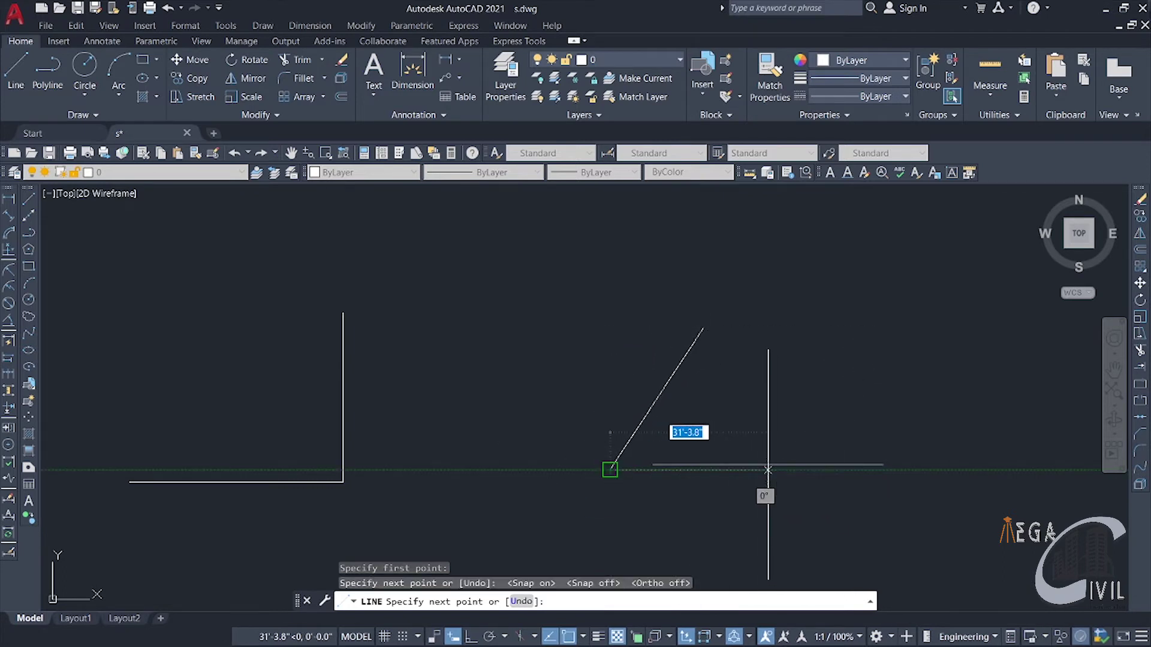
pyautogui.press('Return')
# Draw a second slanted line from upper right to lower left, roughly parallel to and right of the first slanted line
pyautogui.press('Return')
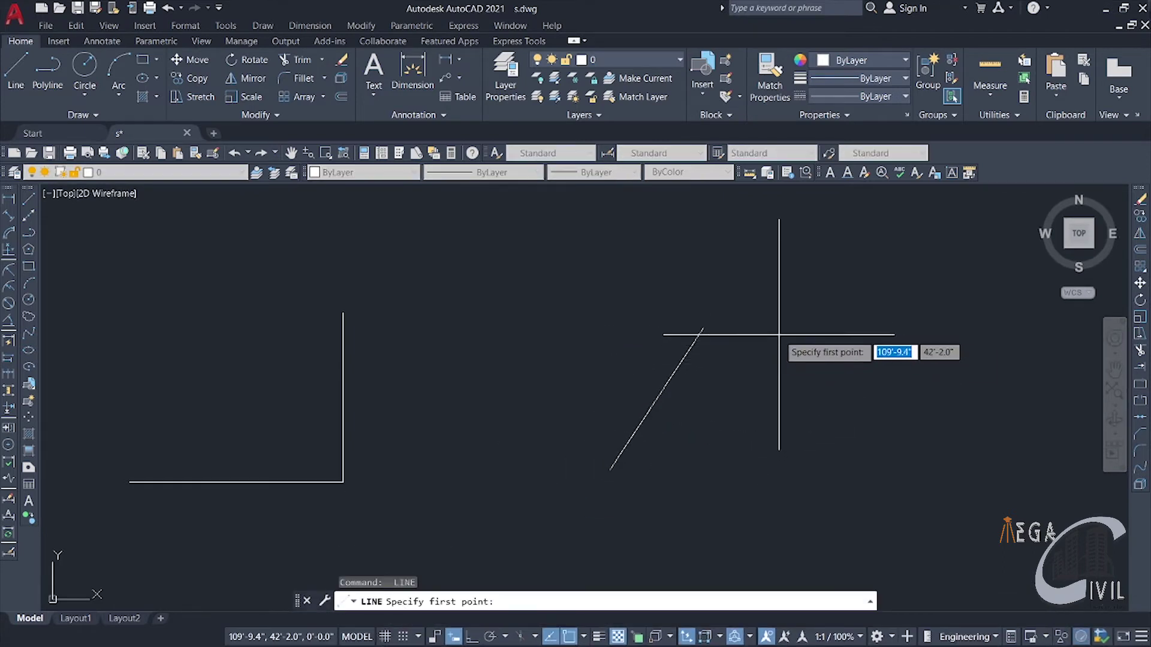
pyautogui.click(780, 334)
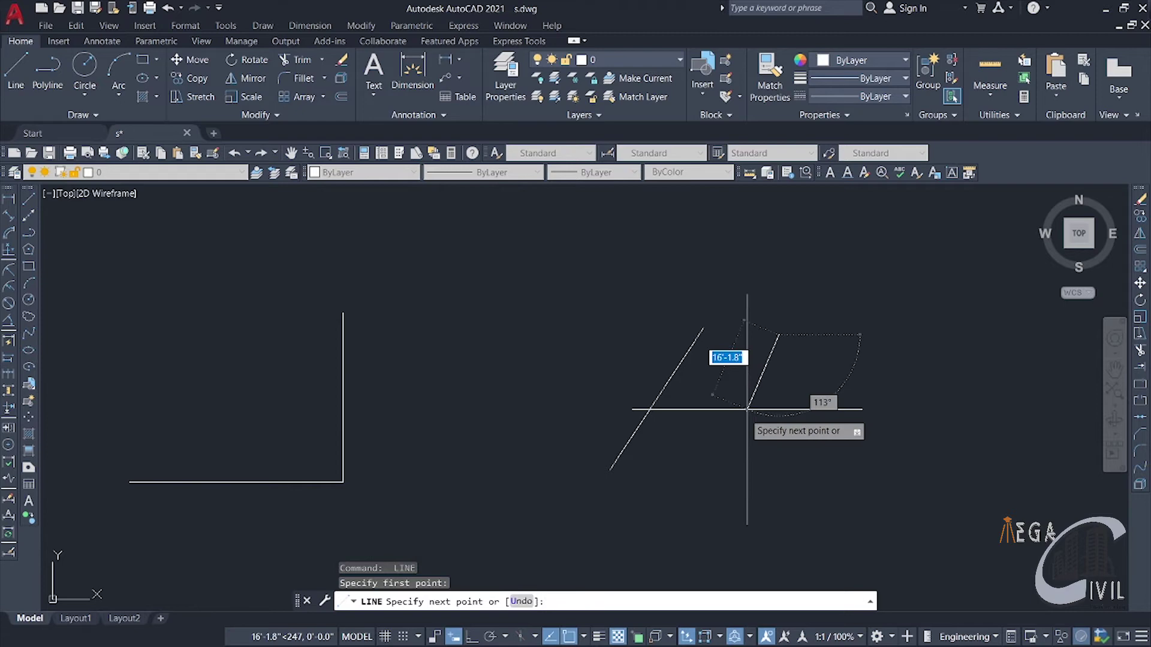
pyautogui.click(672, 487)
pyautogui.press('Return')
# Draw a separate line slanting from upper left down to lower right, to the right of the two parallel lines
pyautogui.press('Return')
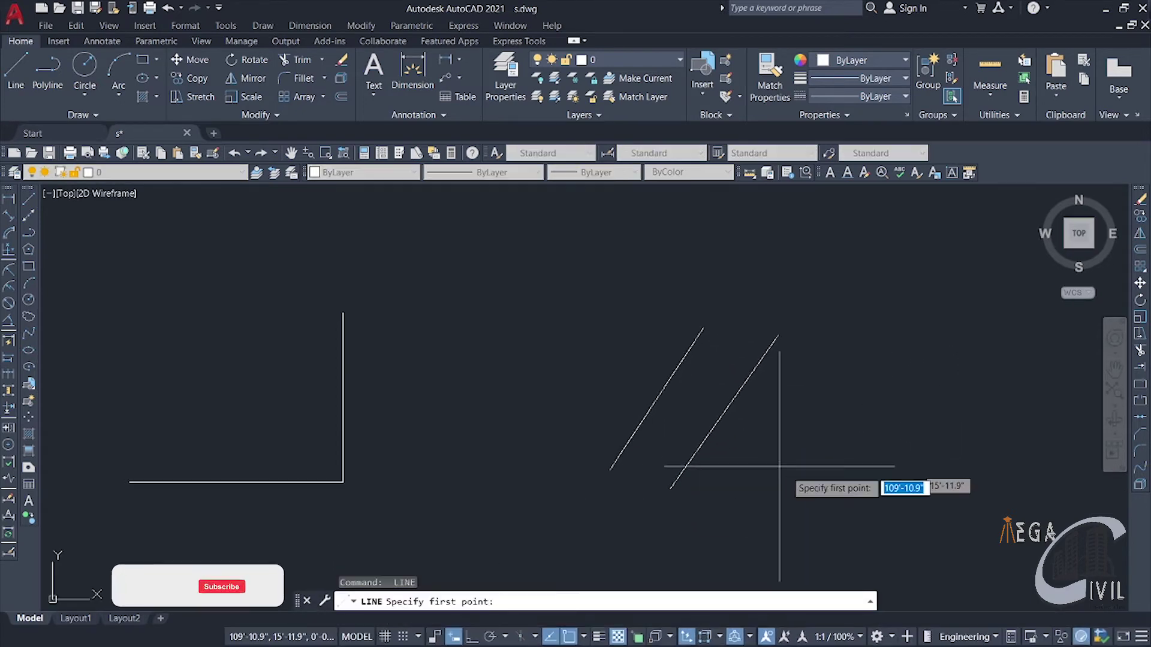
pyautogui.moveTo(825, 444); pyautogui.dragTo(704, 434, button='middle')
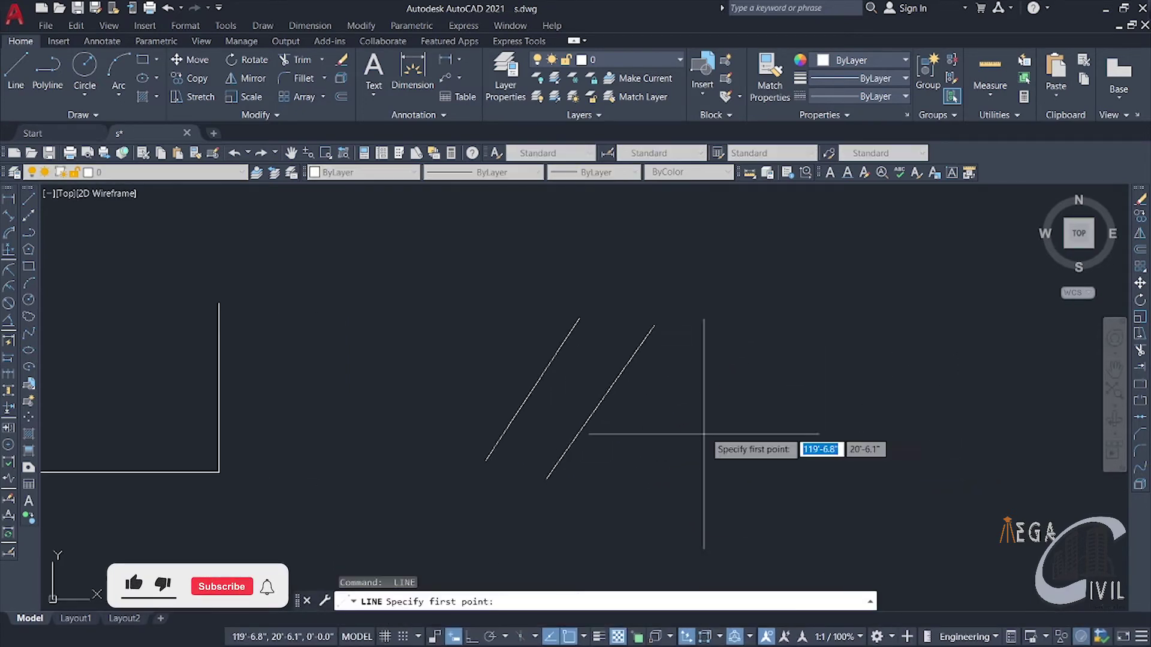
pyautogui.click(809, 332)
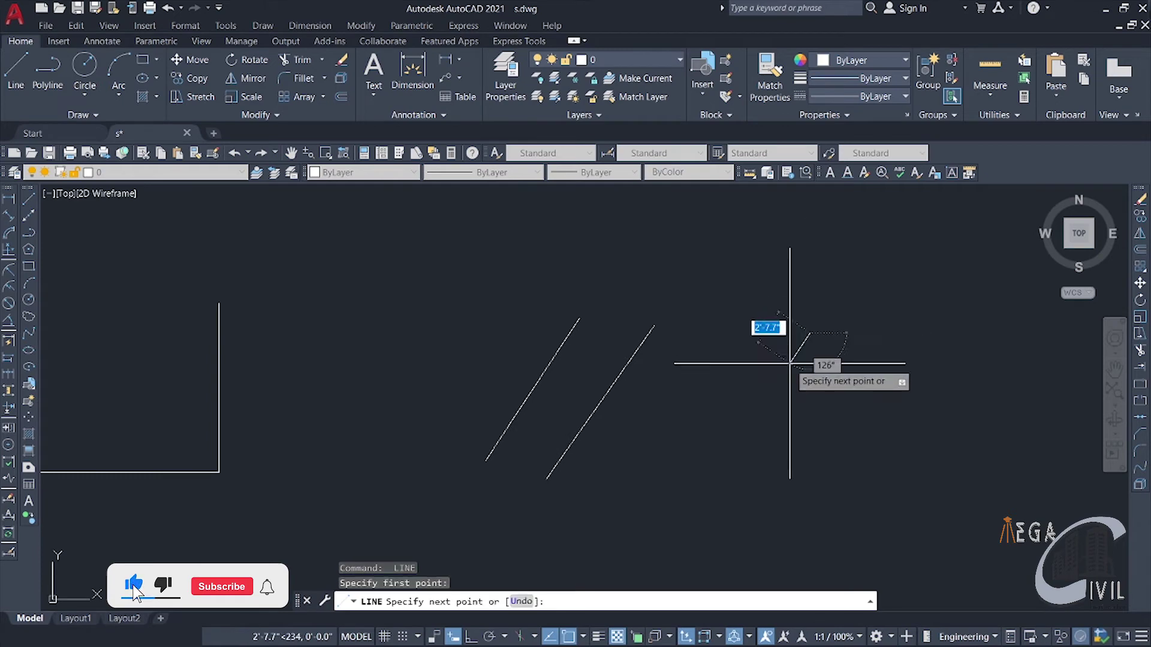
pyautogui.click(907, 438)
pyautogui.press('Return')
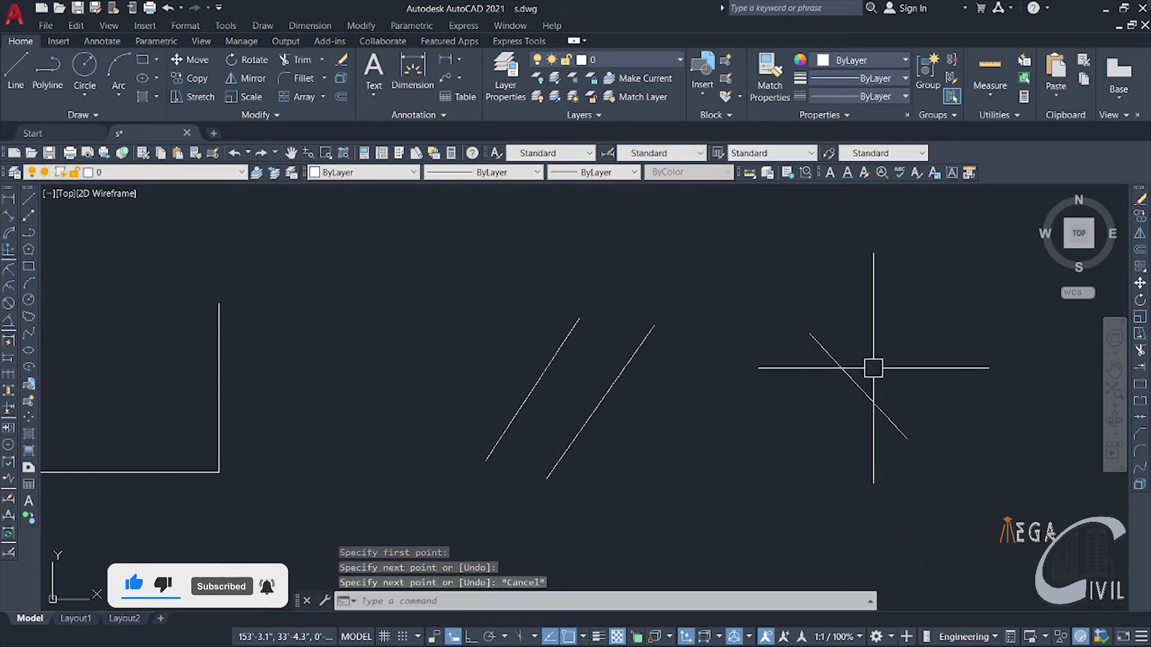
# Draw a line about 27'-7" long at about 52° downward to the right, beside the last line
pyautogui.press('Return')
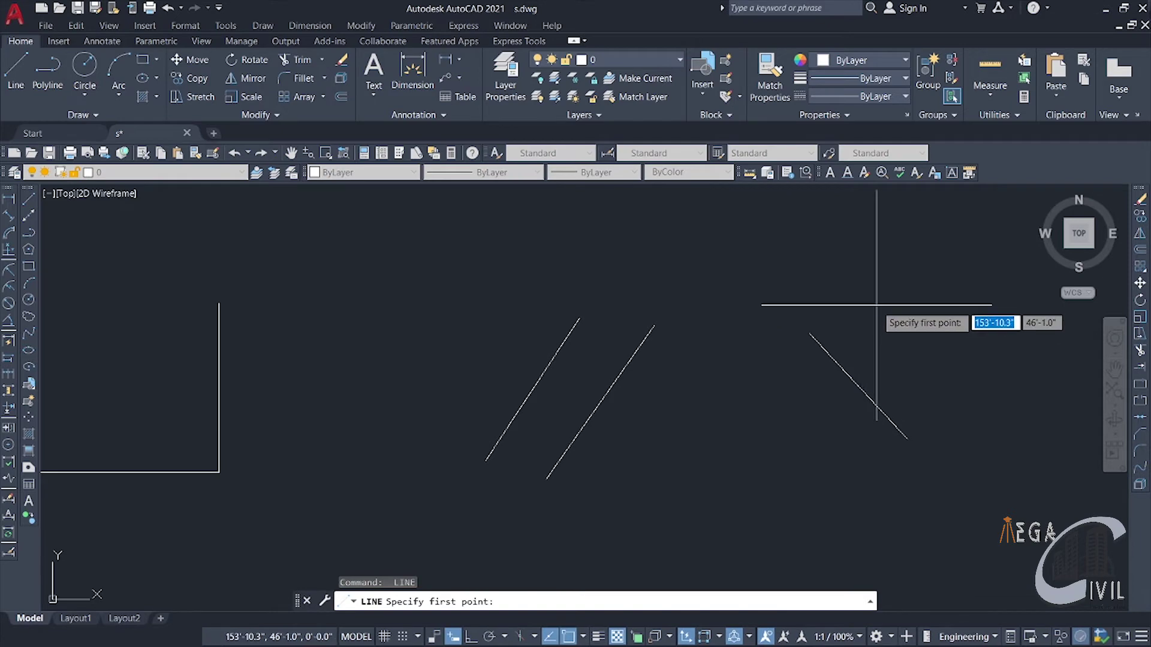
pyautogui.click(876, 306)
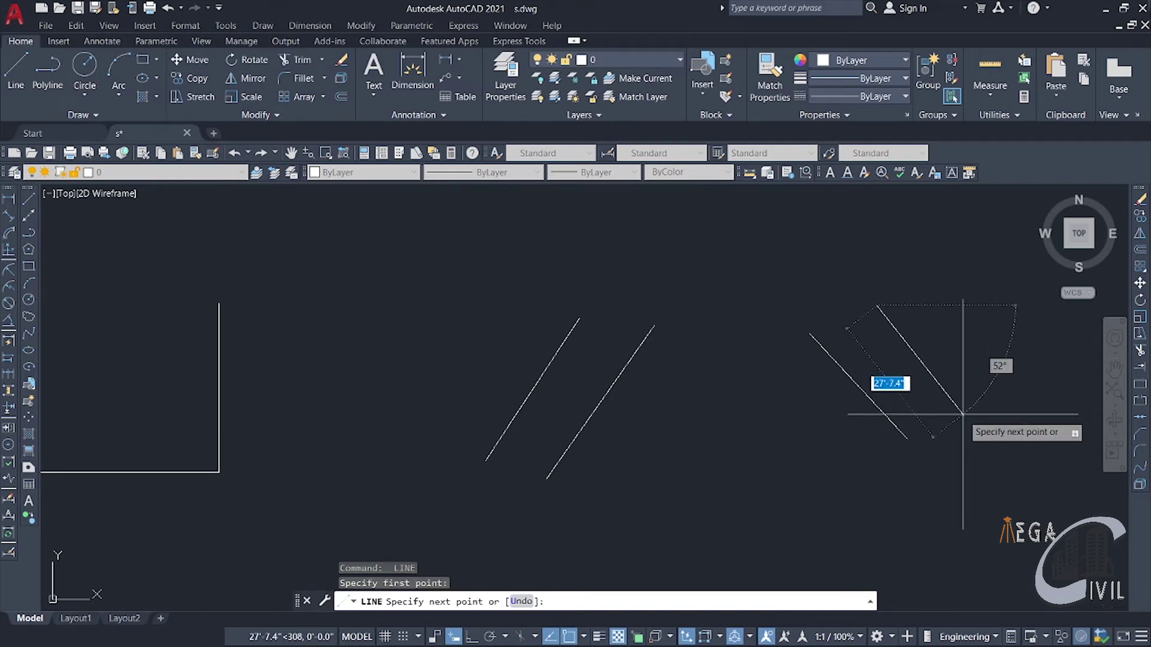
pyautogui.click(962, 413)
pyautogui.press('Escape')
pyautogui.scroll(-2, 804, 435)
pyautogui.scroll(-2, 567, 418)
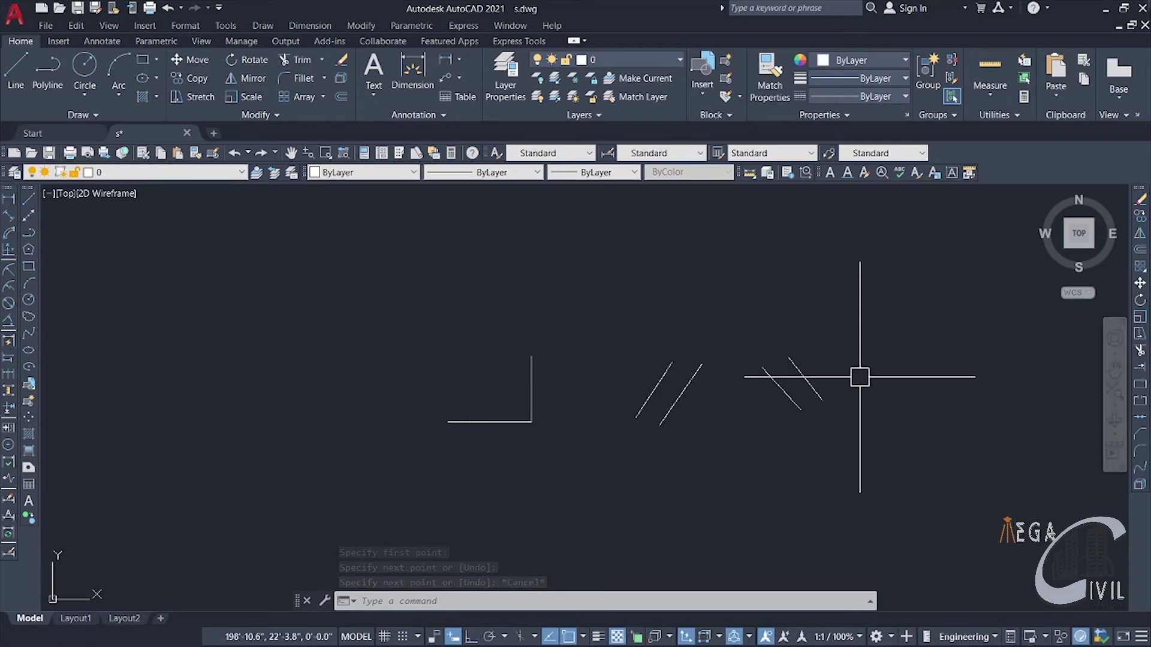
# Blend the free ends of the L-shape's horizontal and vertical lines with a tangent curve, picking the horizontal line first
pyautogui.write('b')
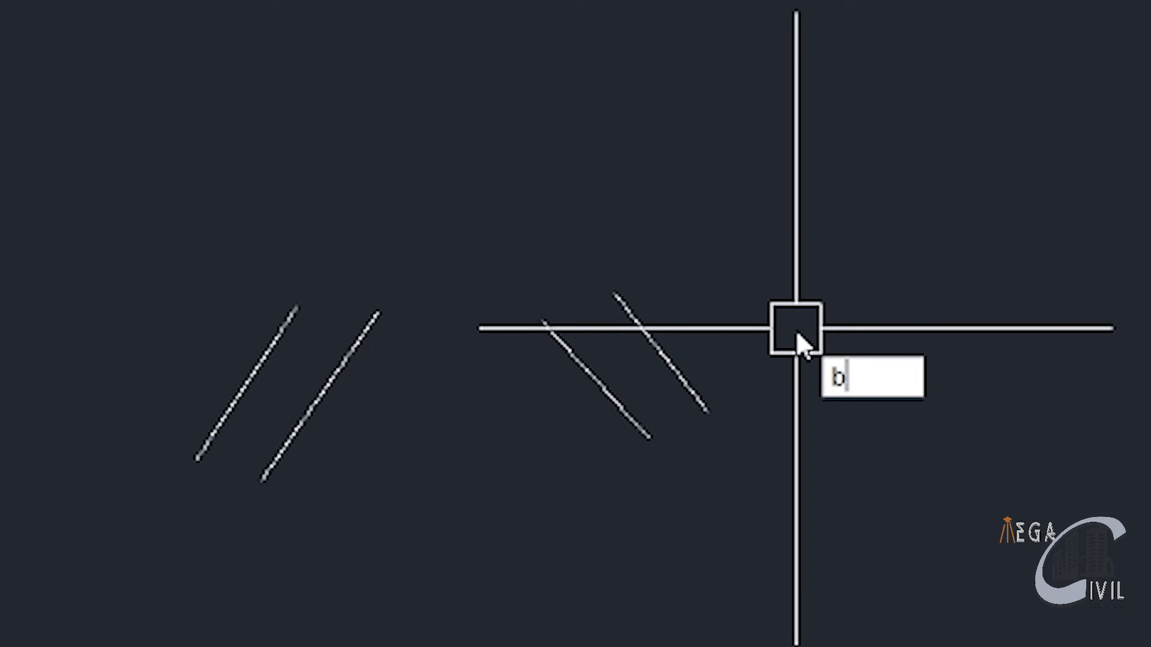
pyautogui.write('le')
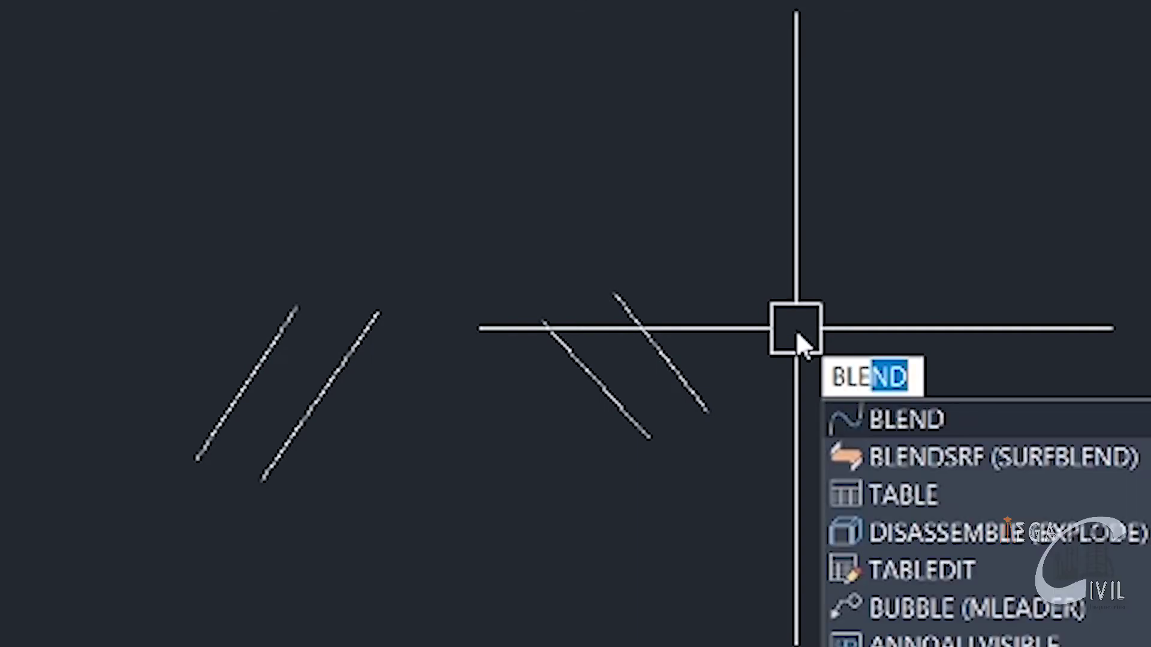
pyautogui.press('Return')
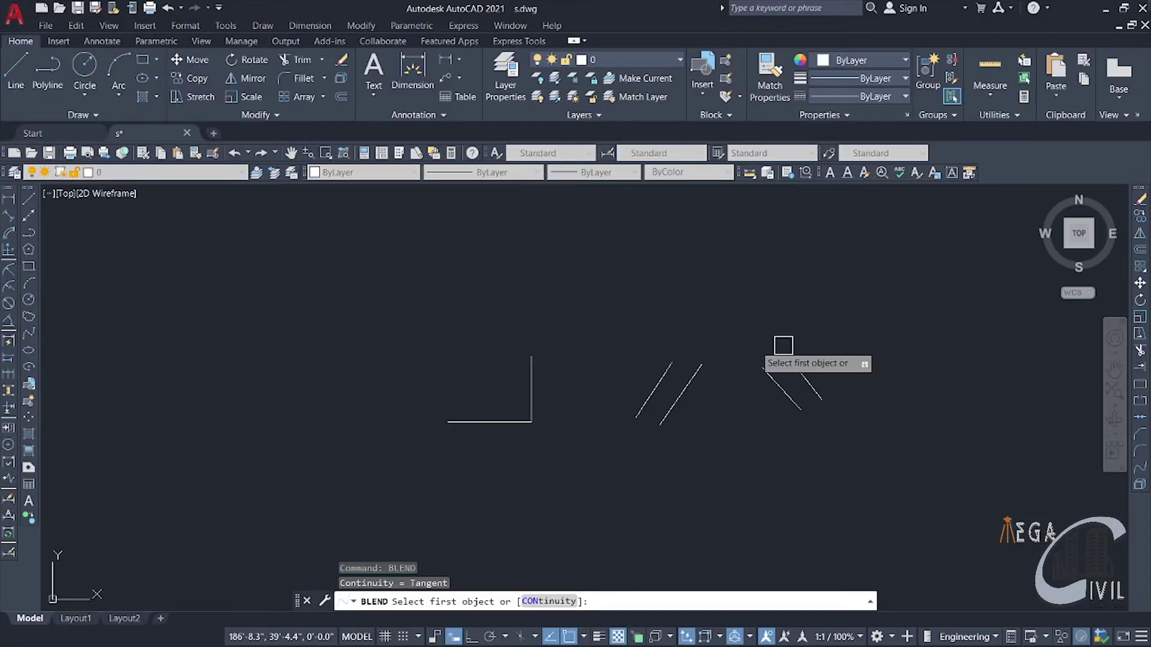
pyautogui.scroll(2, 372, 475)
pyautogui.moveTo(372, 476); pyautogui.dragTo(241, 501, button='middle')
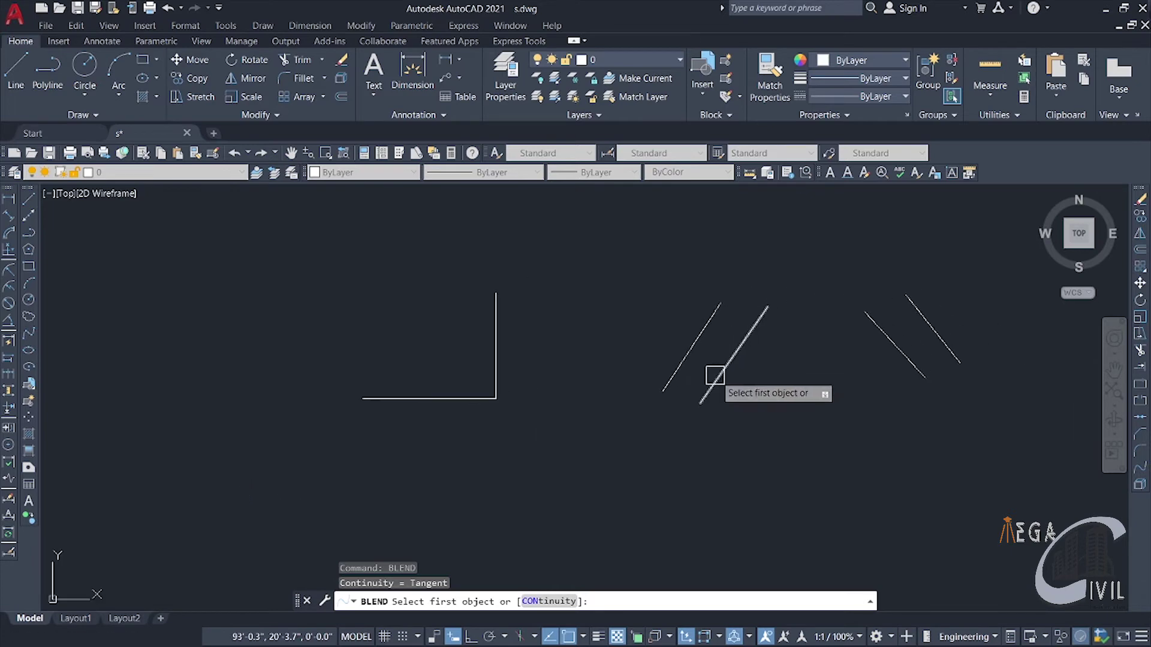
pyautogui.moveTo(714, 376); pyautogui.dragTo(570, 398, button='middle')
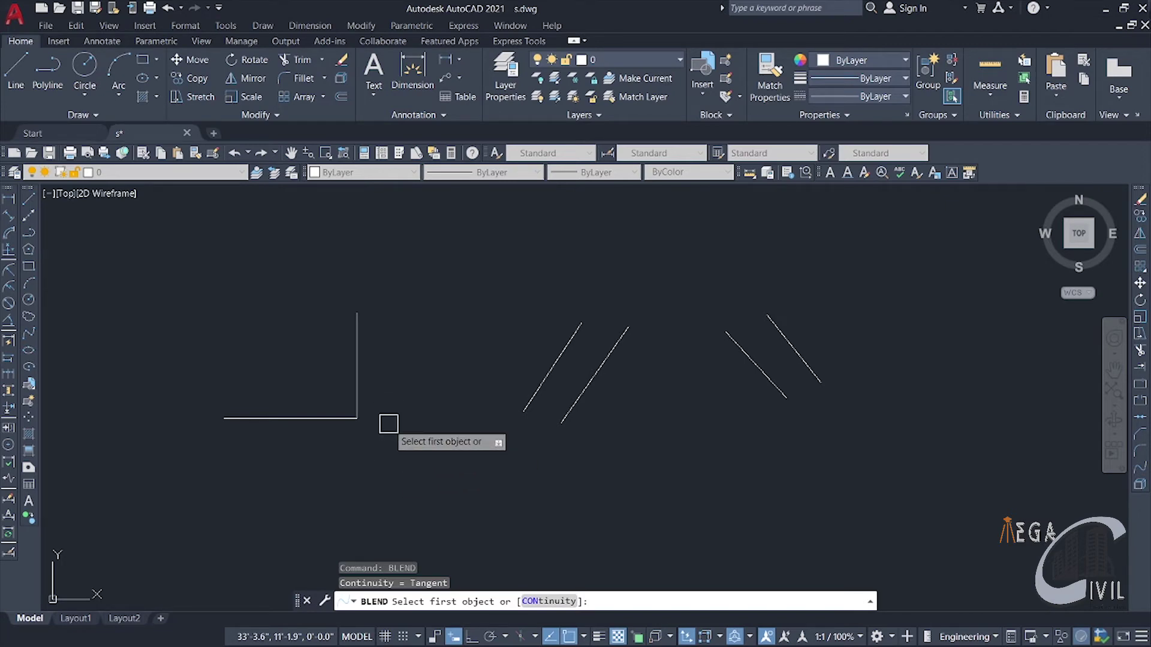
pyautogui.click(265, 420)
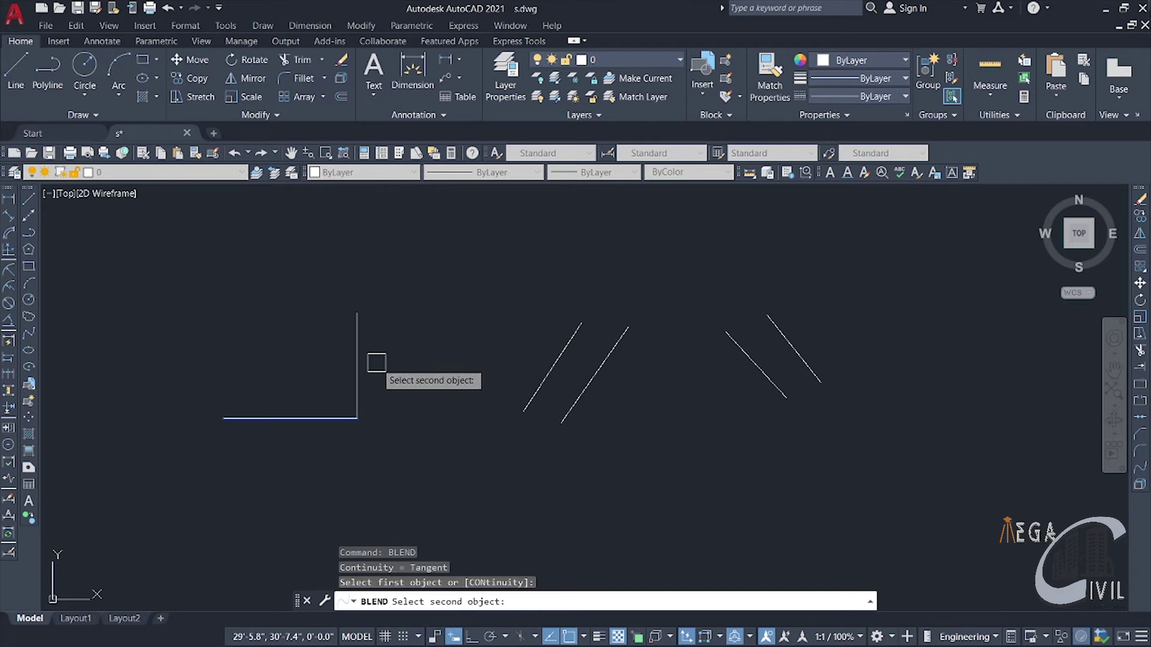
pyautogui.click(359, 327)
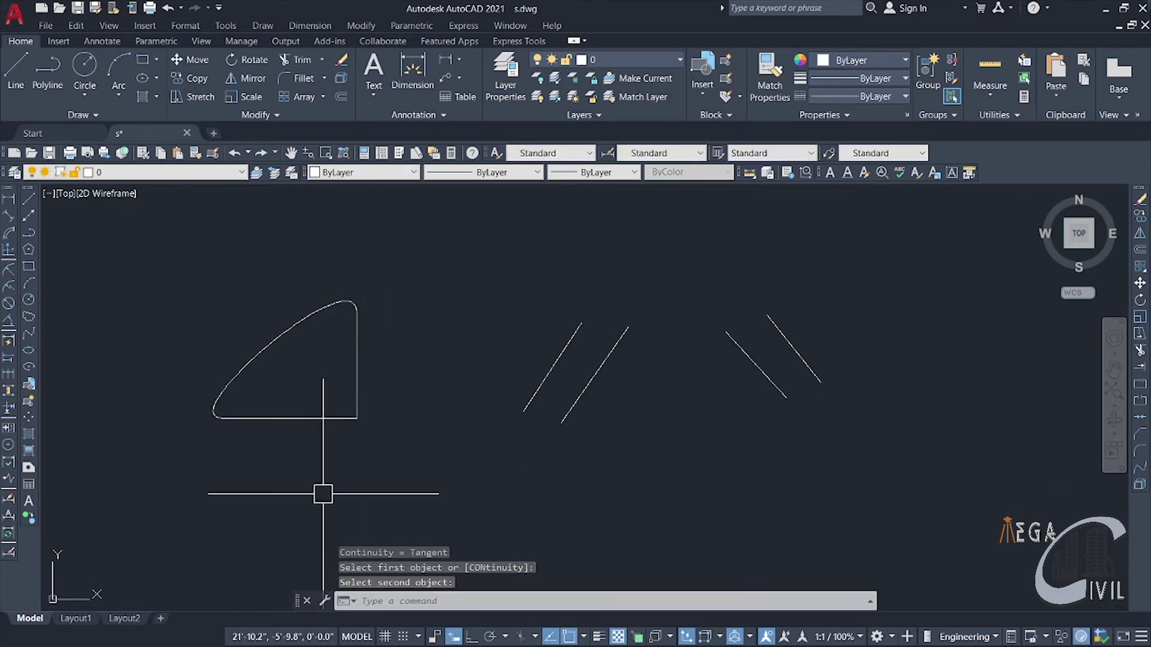
# Select the blend curve and examine its control vertices and the Fit and Control Vertices display options
pyautogui.scroll(4, 240, 389)
pyautogui.scroll(-2, 442, 446)
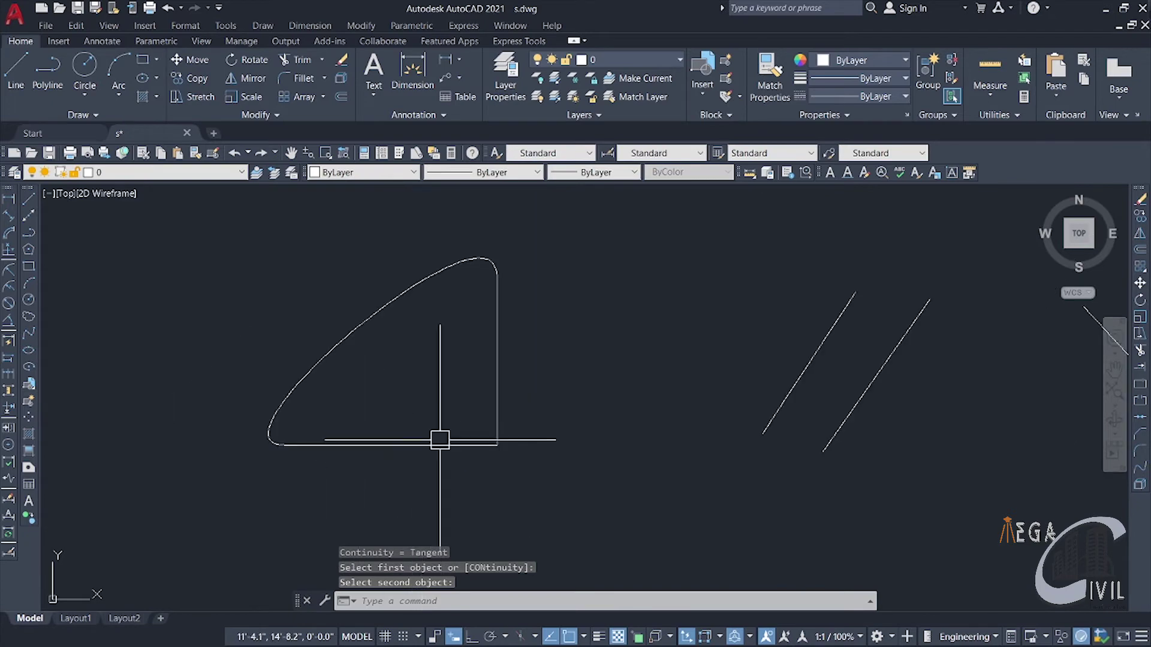
pyautogui.moveTo(440, 439)
pyautogui.mouseDown(button='middle')
pyautogui.moveTo(465, 465)
pyautogui.moveTo(488, 426)
pyautogui.moveTo(466, 414)
pyautogui.mouseUp(button='middle')
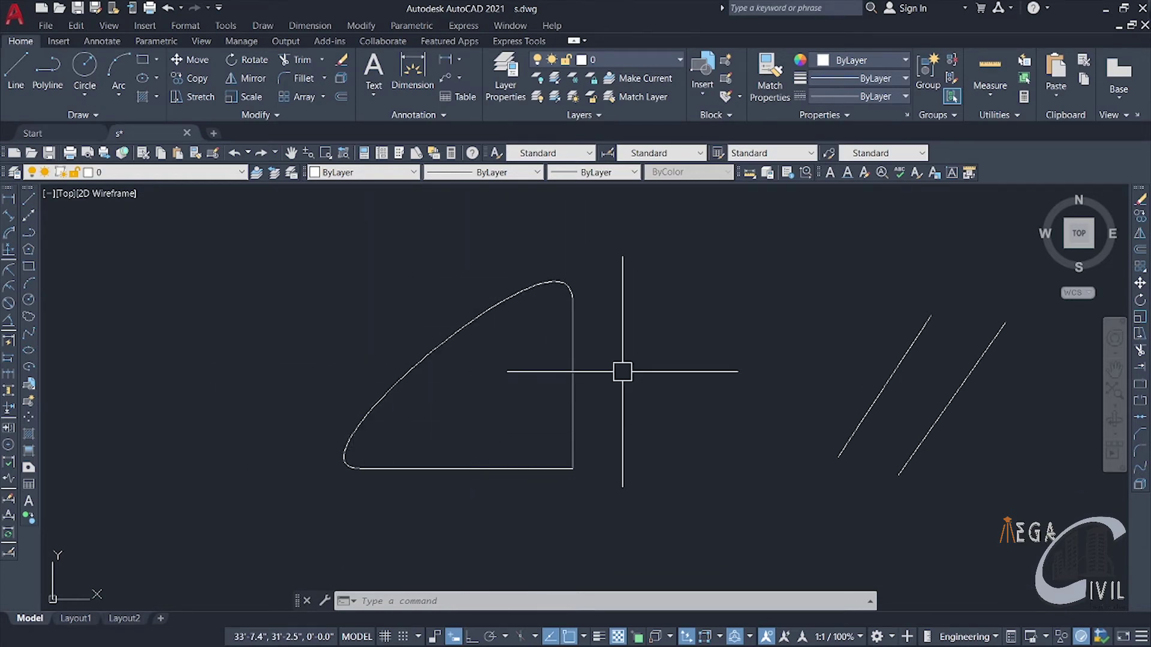
pyautogui.click(485, 307)
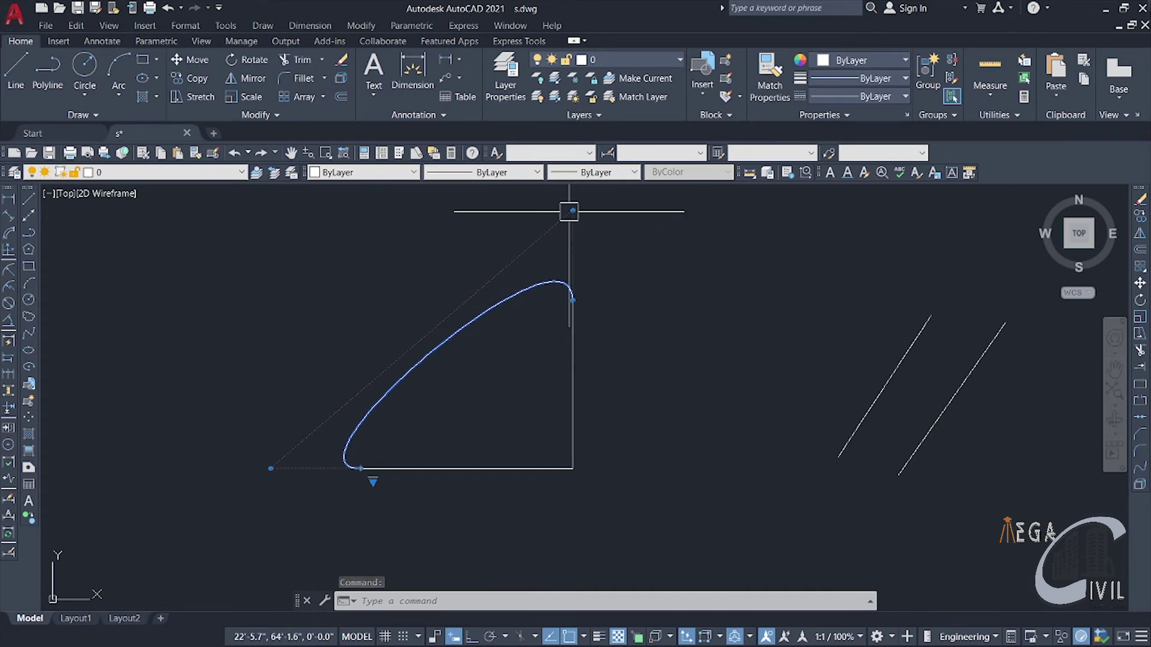
pyautogui.moveTo(606, 215); pyautogui.dragTo(572, 210)
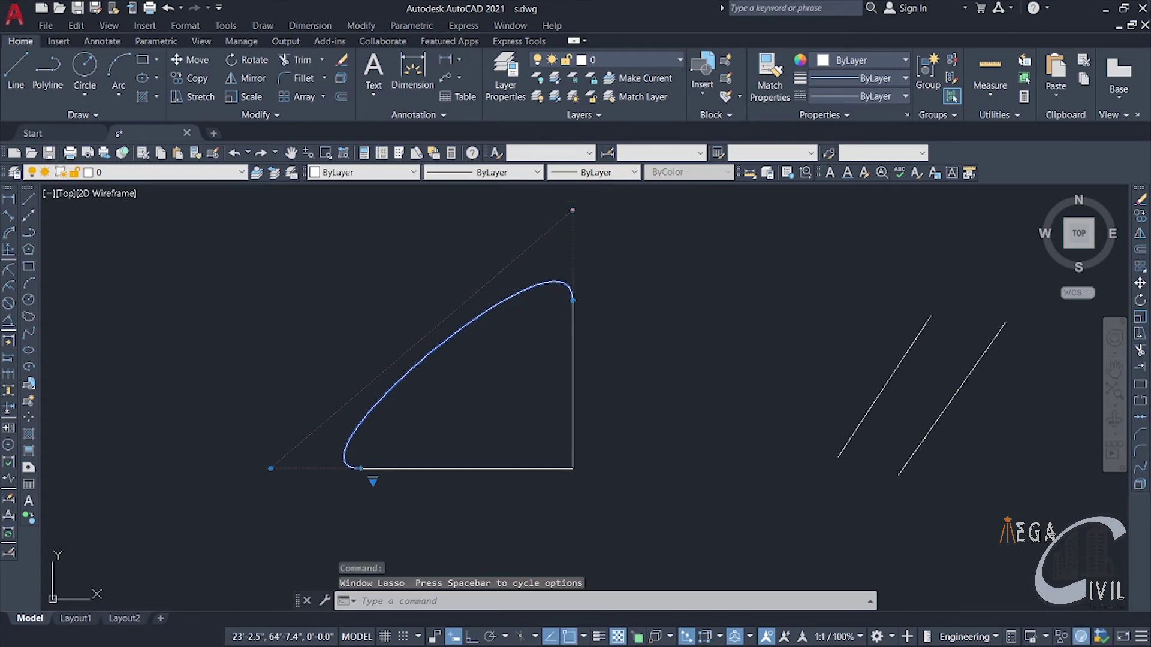
pyautogui.click(573, 211)
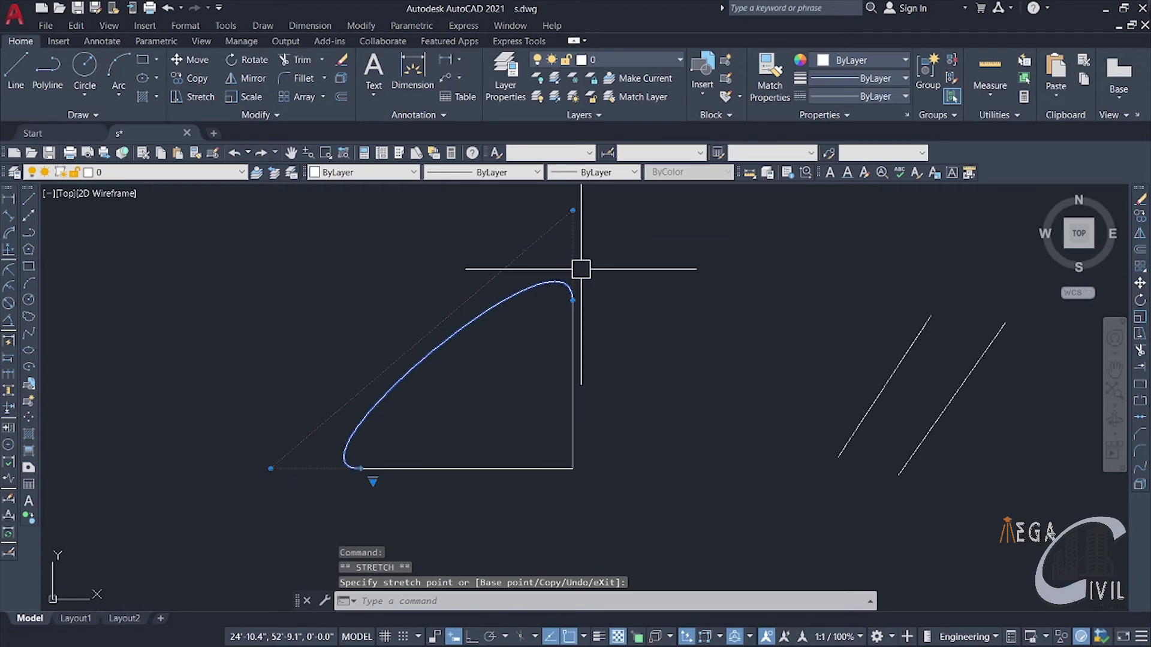
pyautogui.moveTo(372, 482)
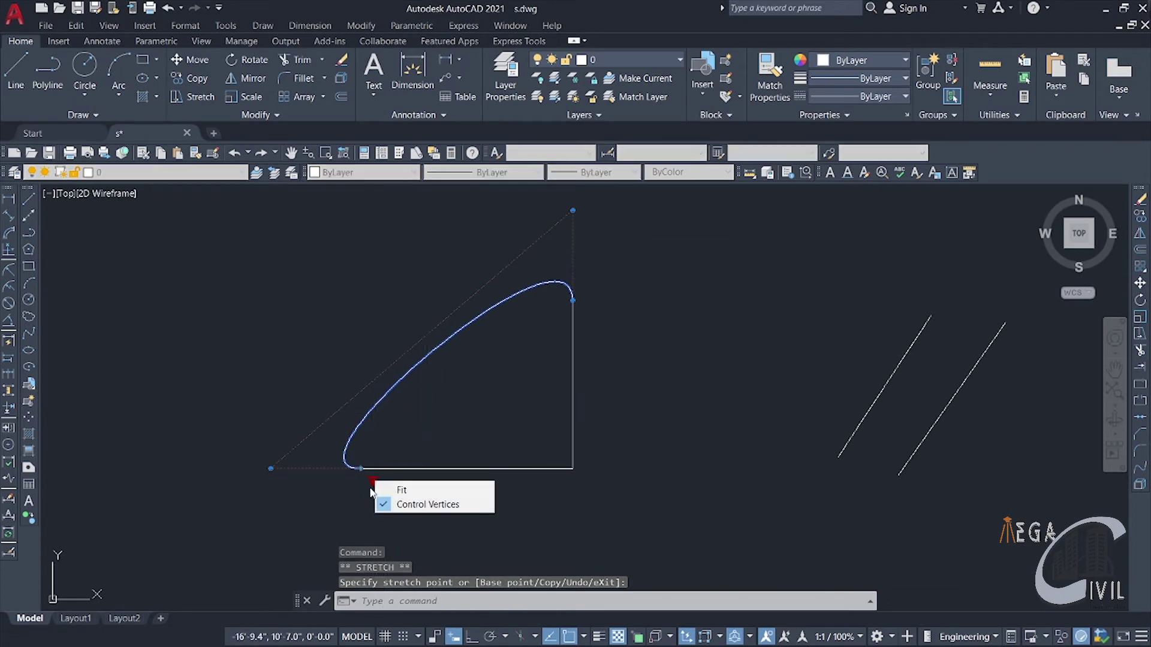
pyautogui.press('Escape')
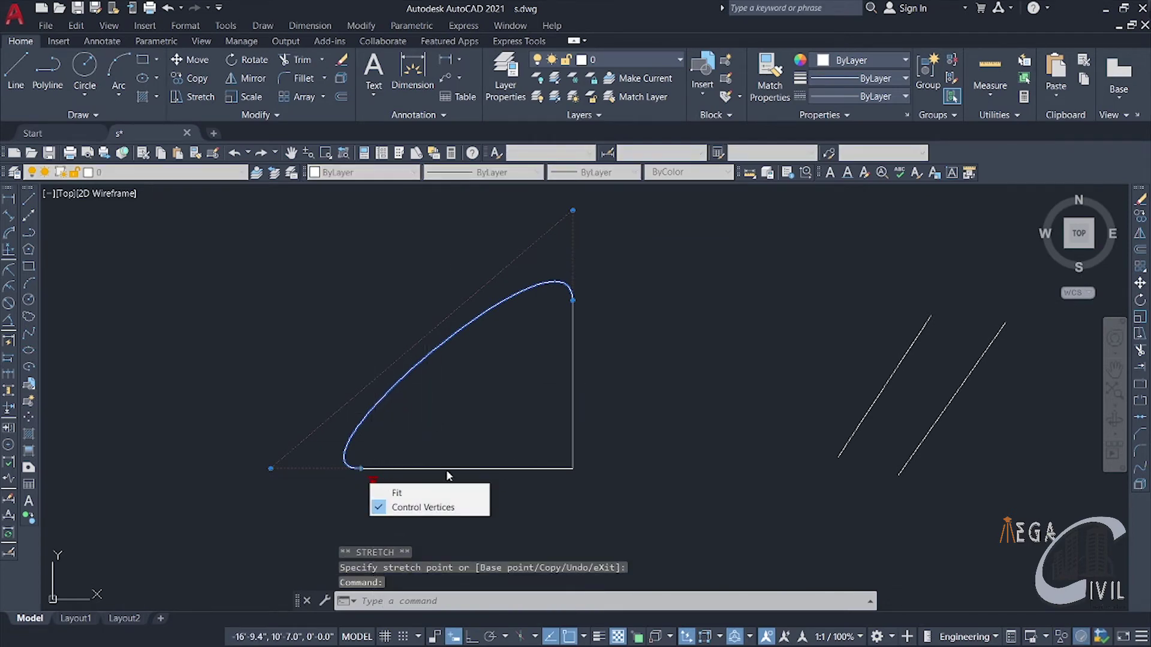
pyautogui.click(399, 443)
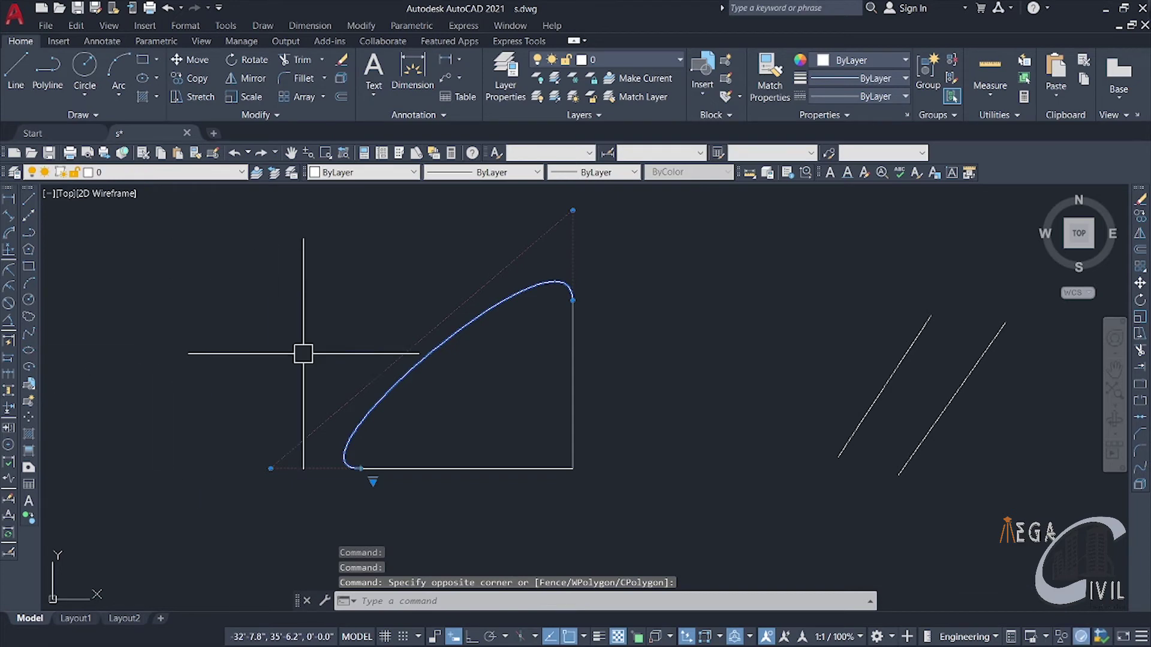
# Switch the blend curve to Fit points and stretch its upper end horizontally to the right, away from the vertical line
pyautogui.moveTo(564, 411)
pyautogui.mouseDown(button='middle')
pyautogui.moveTo(380, 424)
pyautogui.moveTo(321, 413)
pyautogui.moveTo(337, 422)
pyautogui.mouseUp(button='middle')
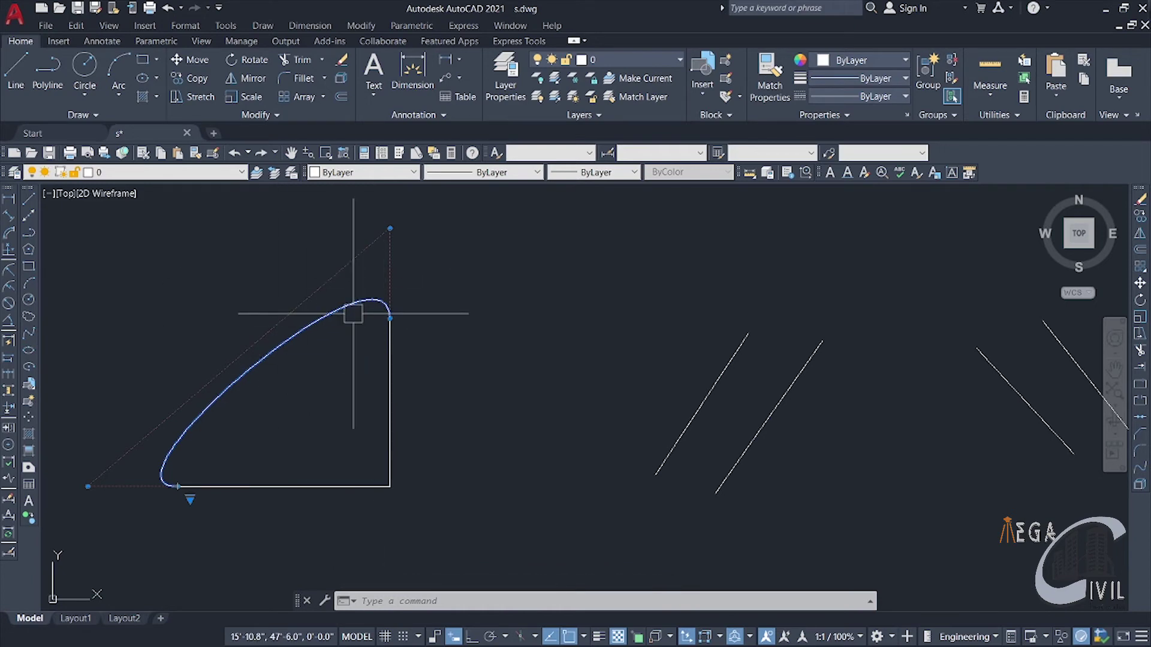
pyautogui.moveTo(353, 314); pyautogui.dragTo(479, 314, button='middle')
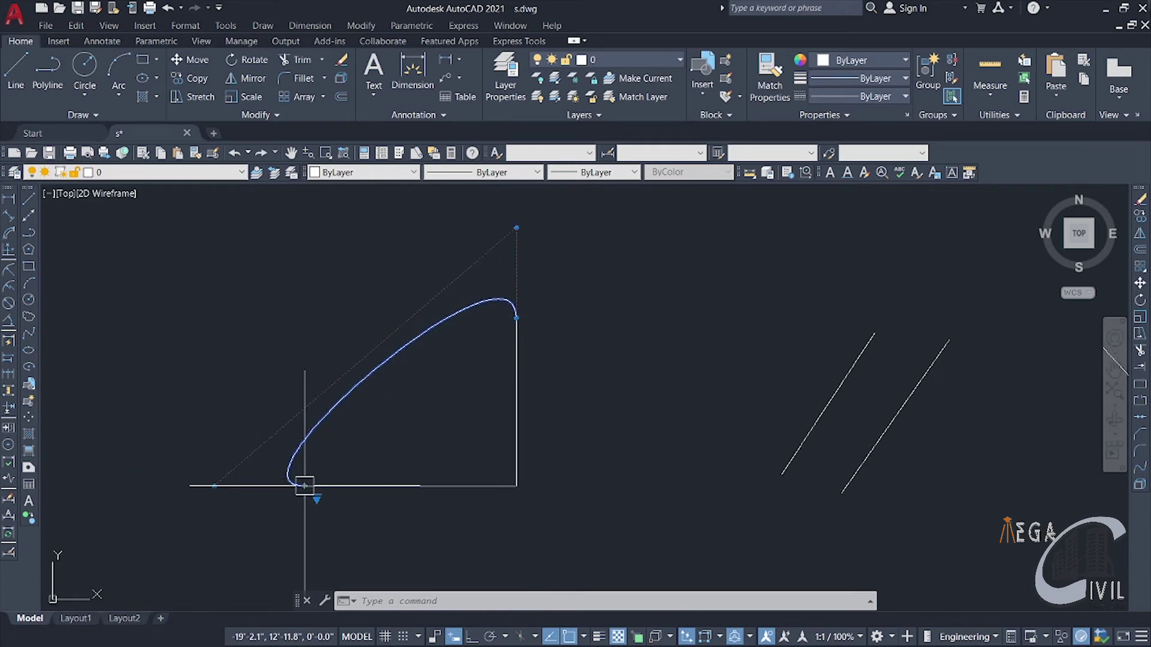
pyautogui.click(342, 510)
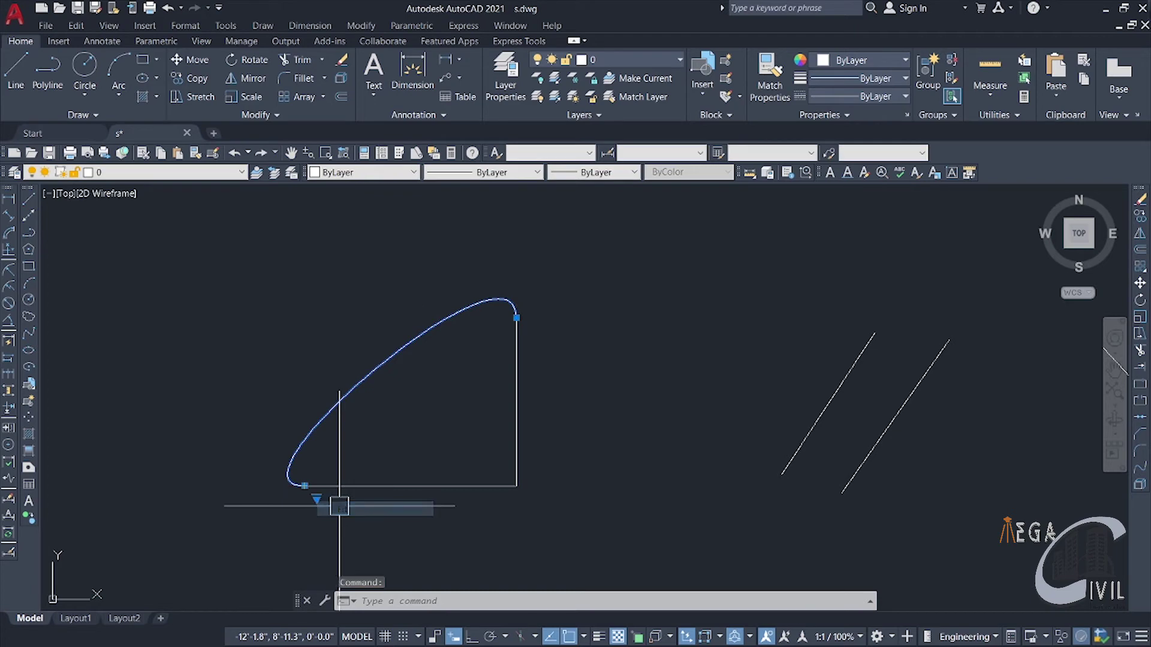
pyautogui.click(517, 318)
pyautogui.click(642, 318)
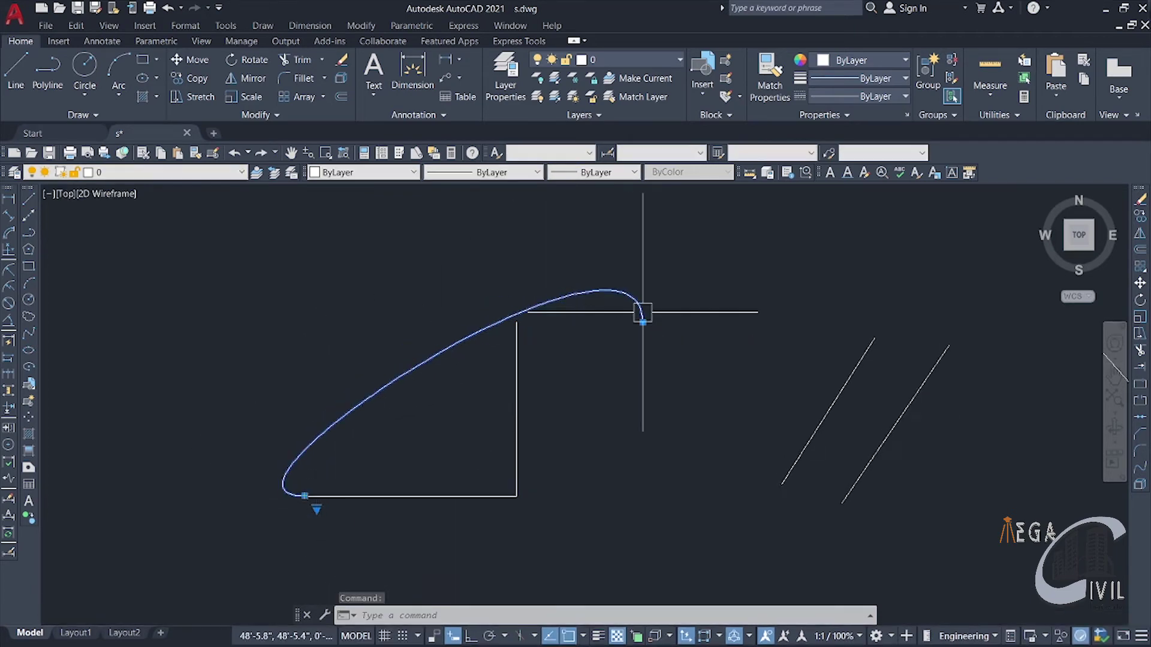
# Switch the blend curve back to Control Vertices and move its upper end onto the top endpoint of the vertical line
pyautogui.rightClick(316, 501)
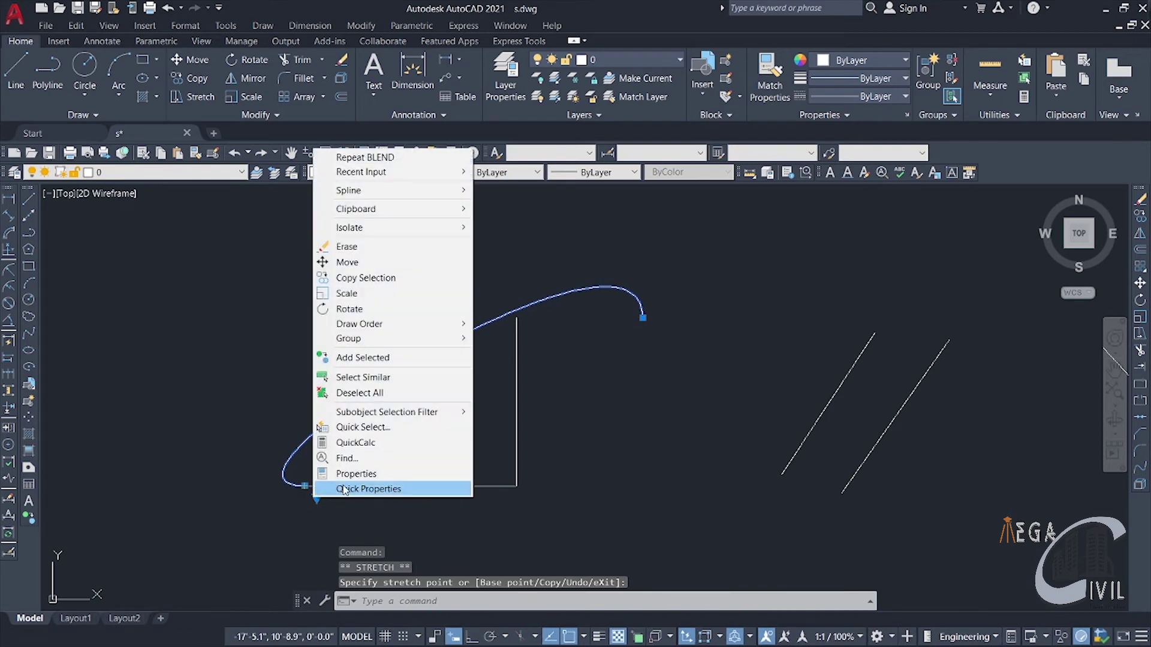
pyautogui.click(327, 510)
pyautogui.moveTo(320, 503)
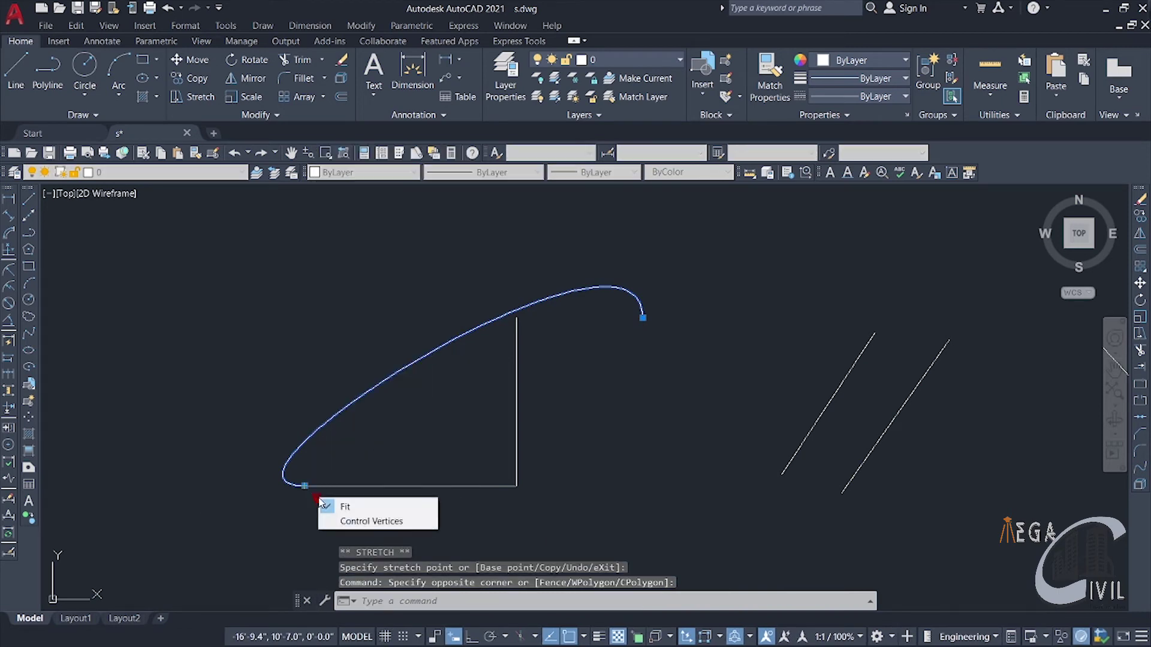
pyautogui.click(322, 501)
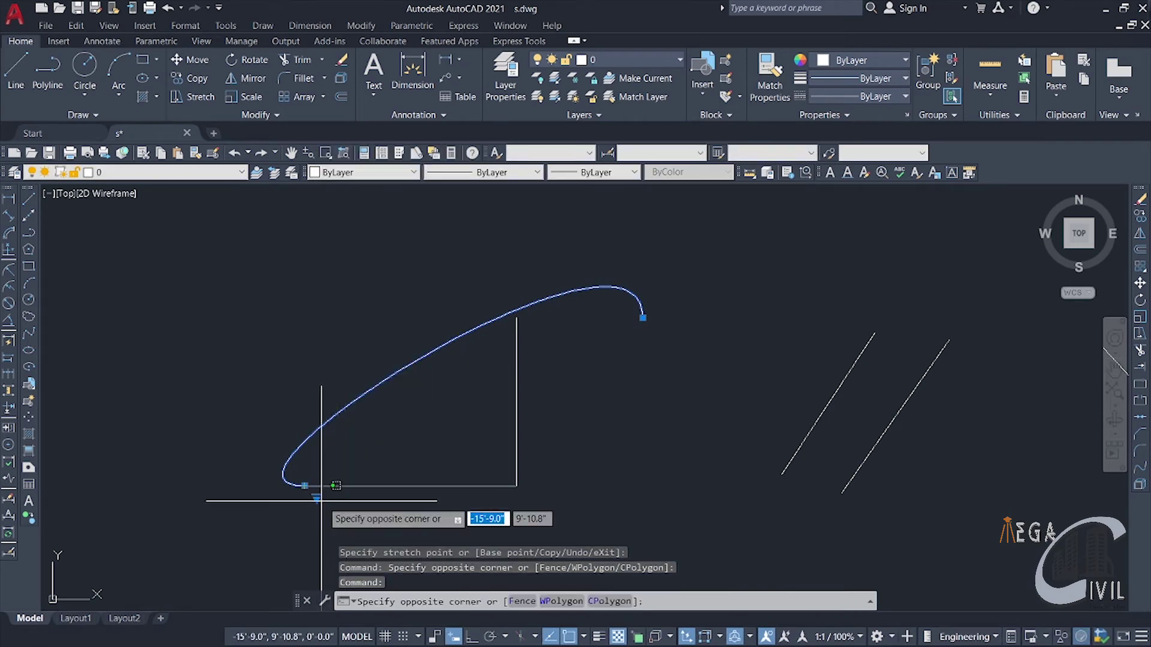
pyautogui.click(337, 505)
pyautogui.click(317, 503)
pyautogui.click(316, 500)
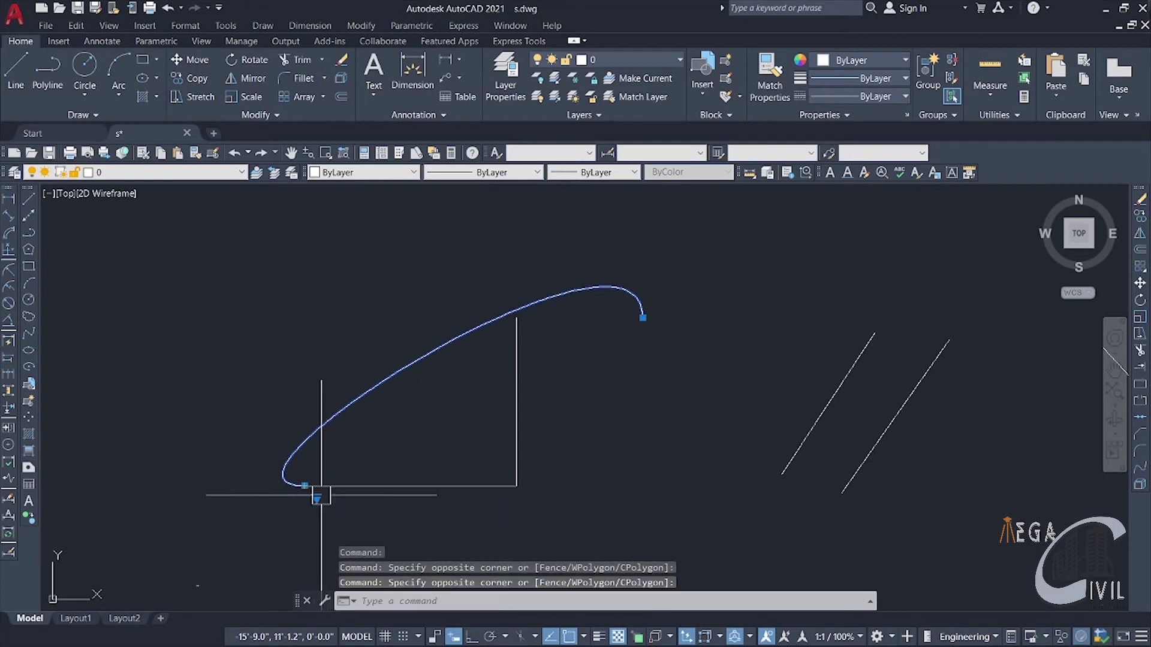
pyautogui.moveTo(316, 500)
pyautogui.click(362, 521)
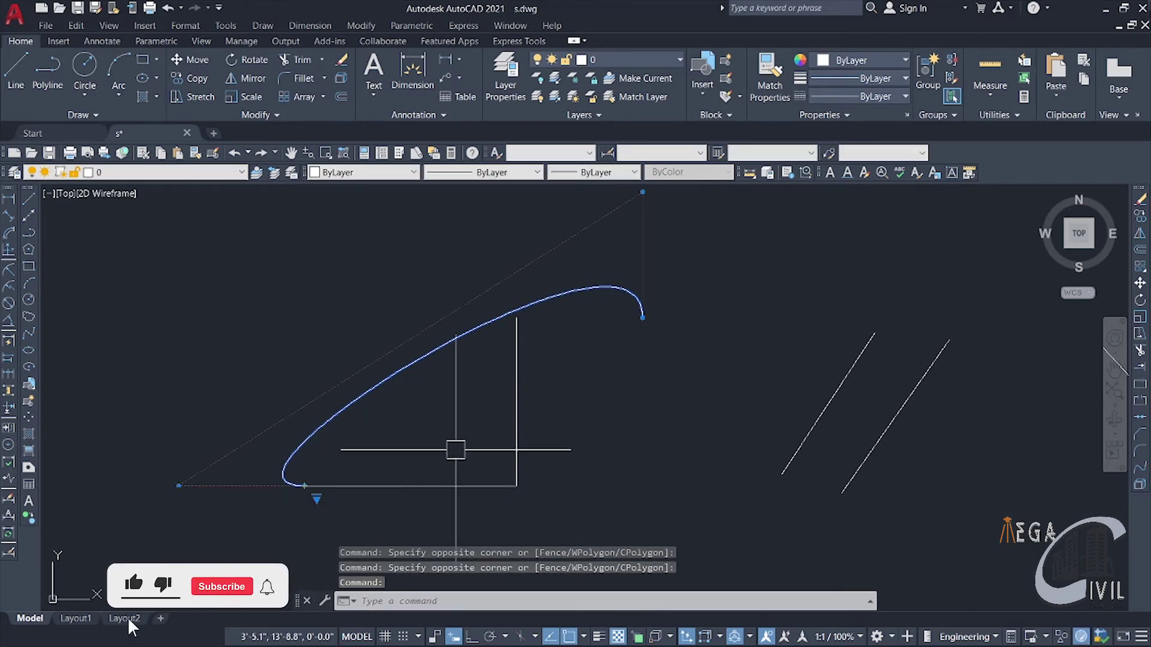
pyautogui.click(642, 317)
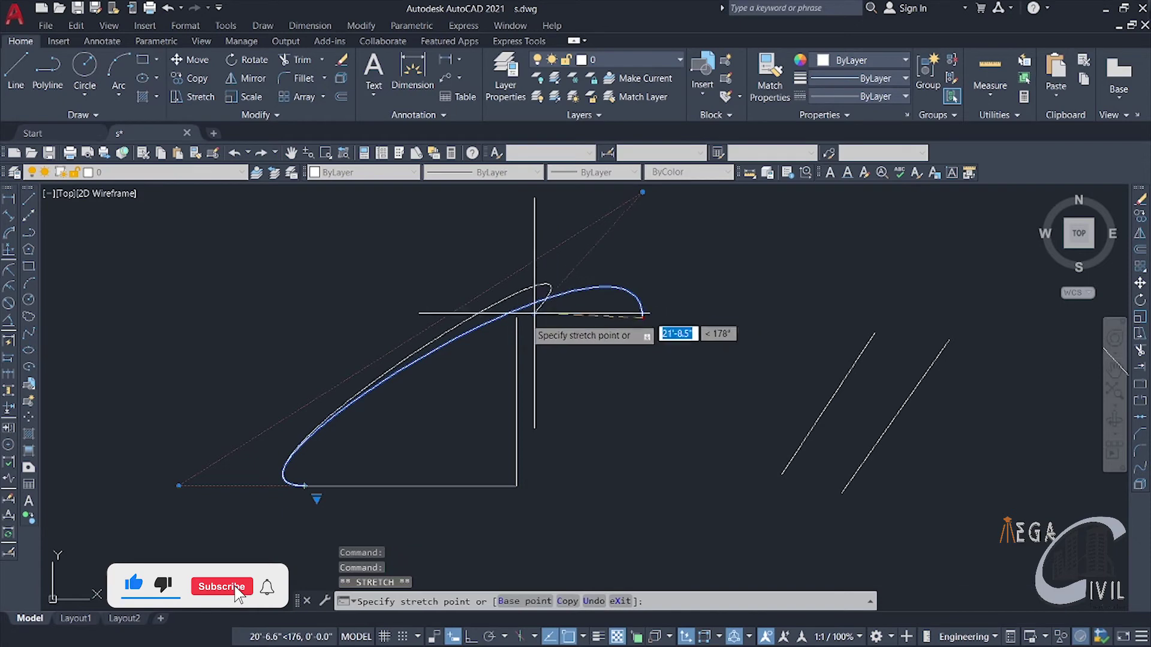
pyautogui.click(516, 318)
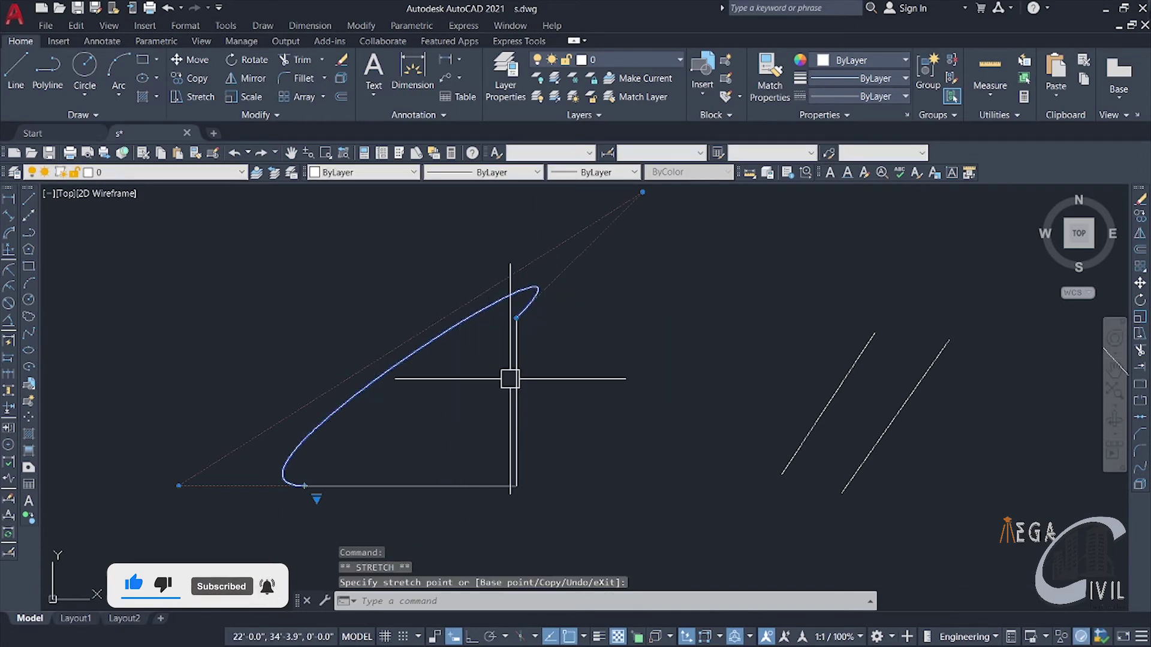
pyautogui.moveTo(642, 293); pyautogui.dragTo(569, 308, button='middle')
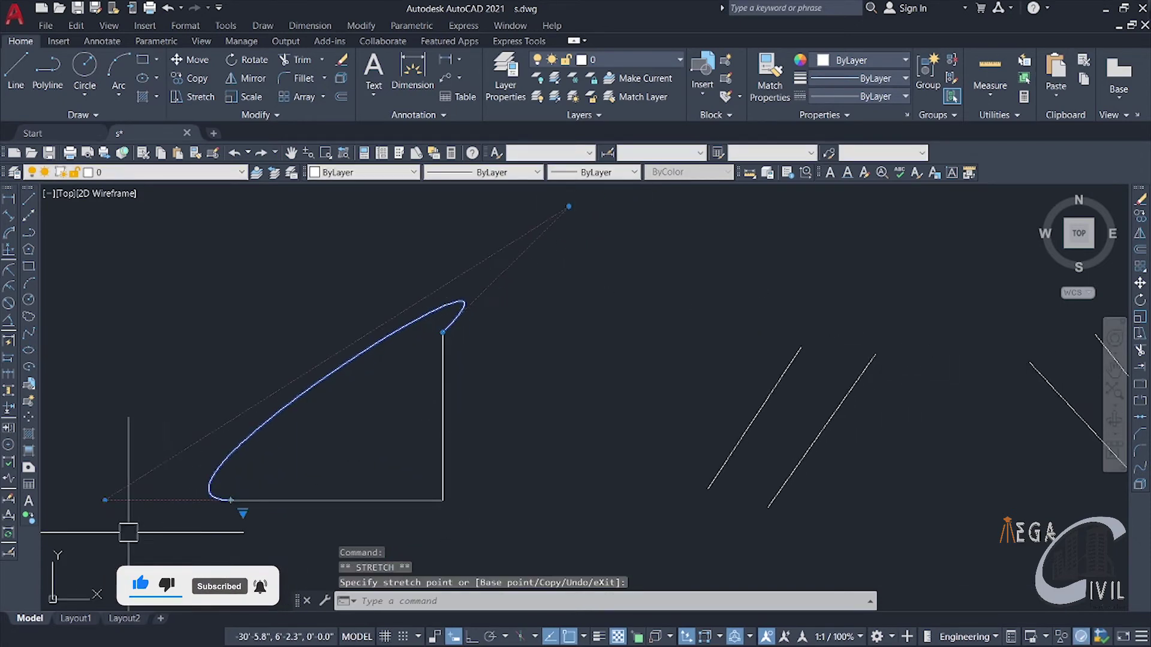
pyautogui.click(231, 500)
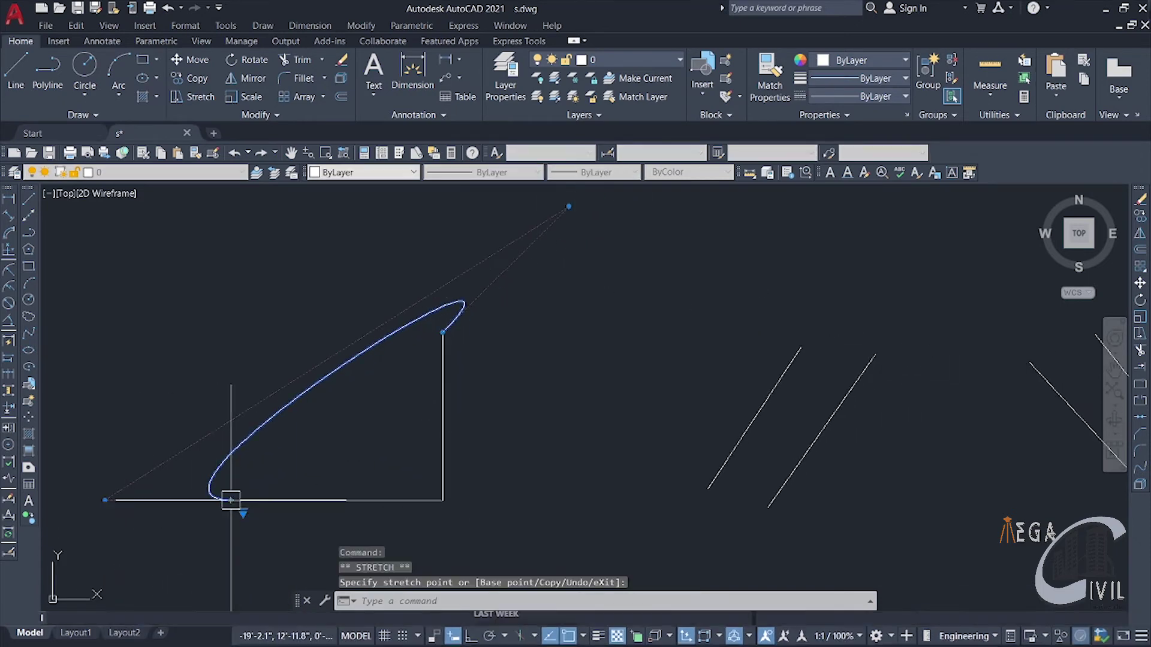
pyautogui.click(139, 449)
pyautogui.click(467, 428)
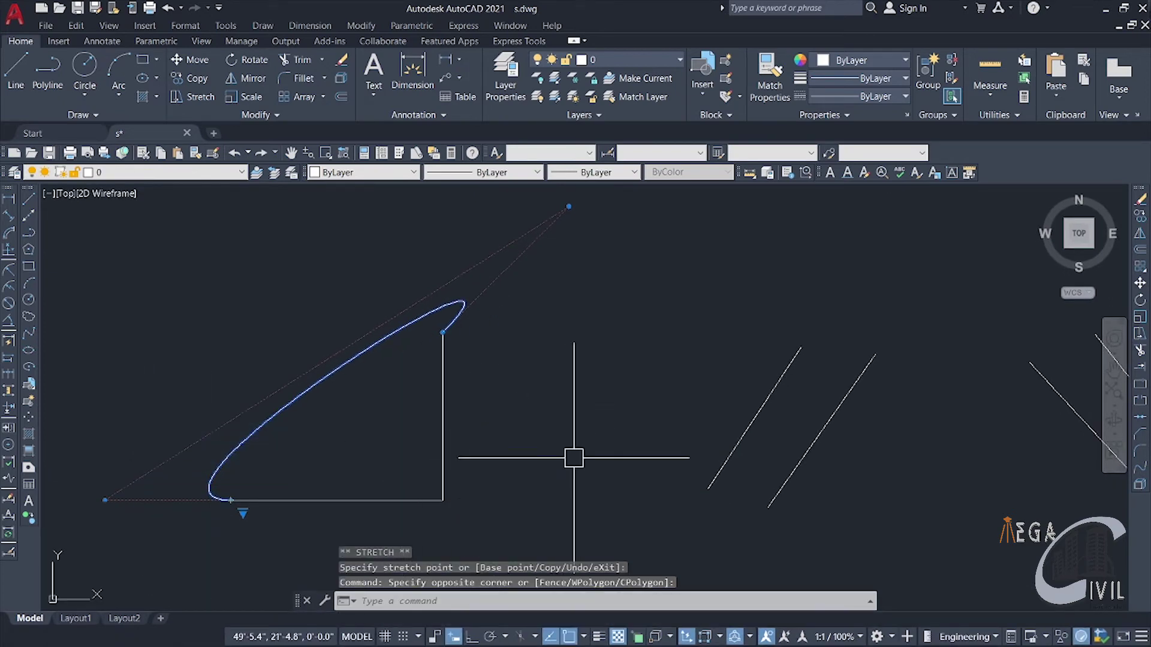
# Blend the upper ends of the two parallel lines that slant up to the right with a tangent curve
pyautogui.scroll(-4, 574, 457)
pyautogui.moveTo(552, 442)
pyautogui.mouseDown(button='middle')
pyautogui.moveTo(380, 406)
pyautogui.moveTo(329, 468)
pyautogui.moveTo(319, 440)
pyautogui.mouseUp(button='middle')
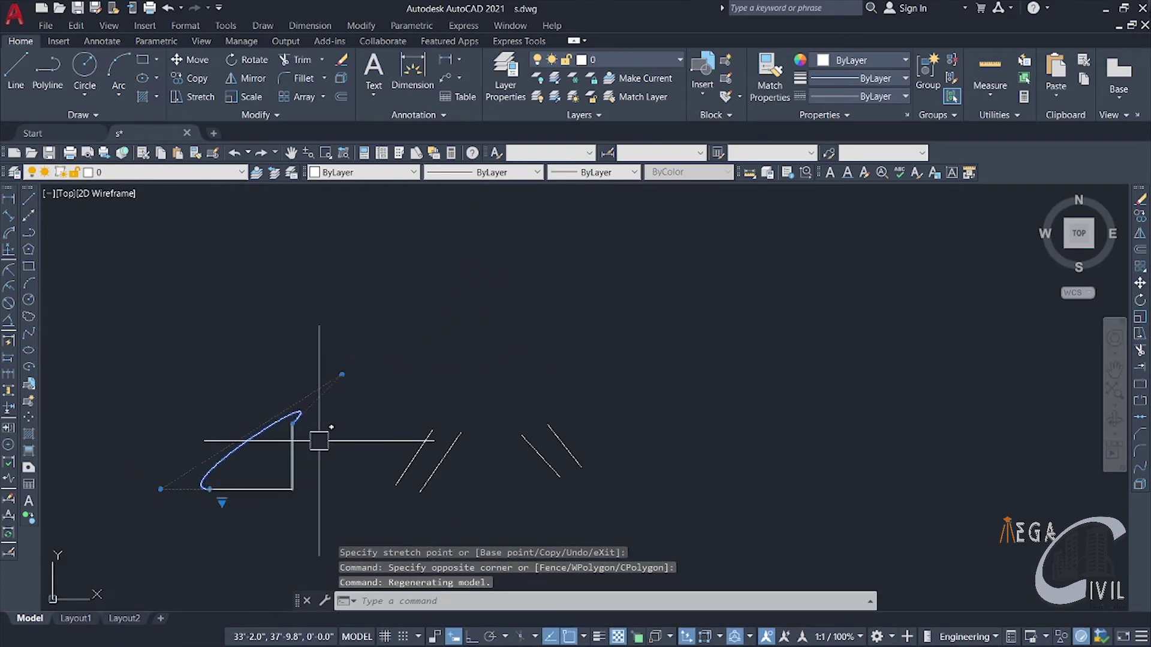
pyautogui.scroll(6, 385, 341)
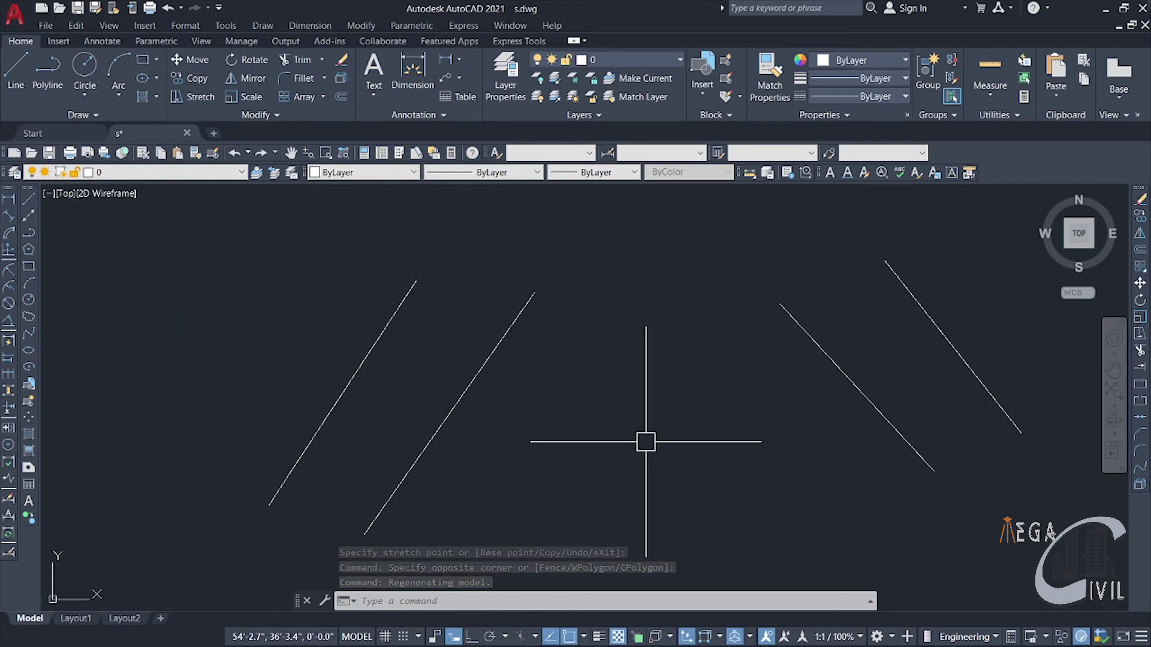
pyautogui.click(1140, 469)
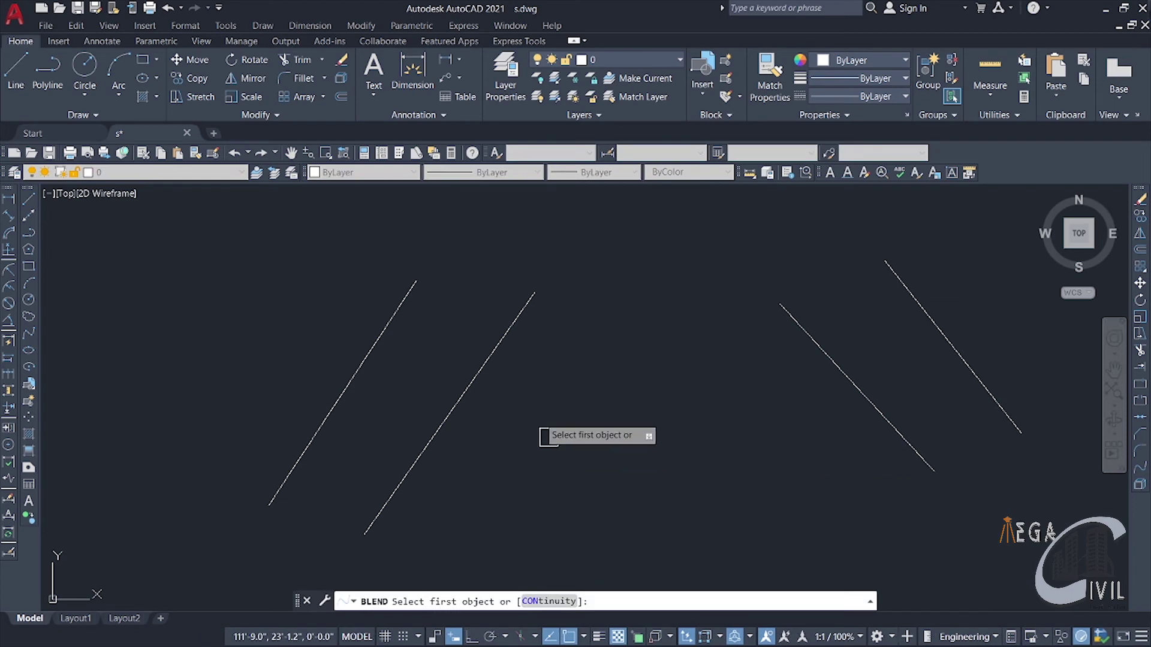
pyautogui.click(416, 284)
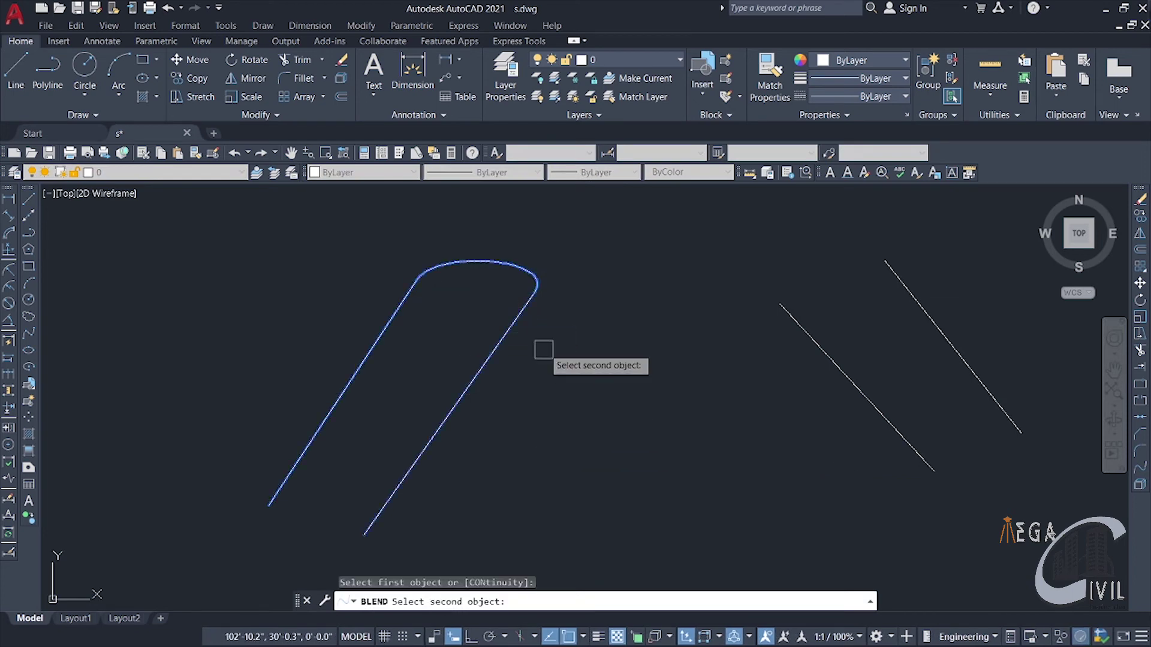
pyautogui.click(526, 313)
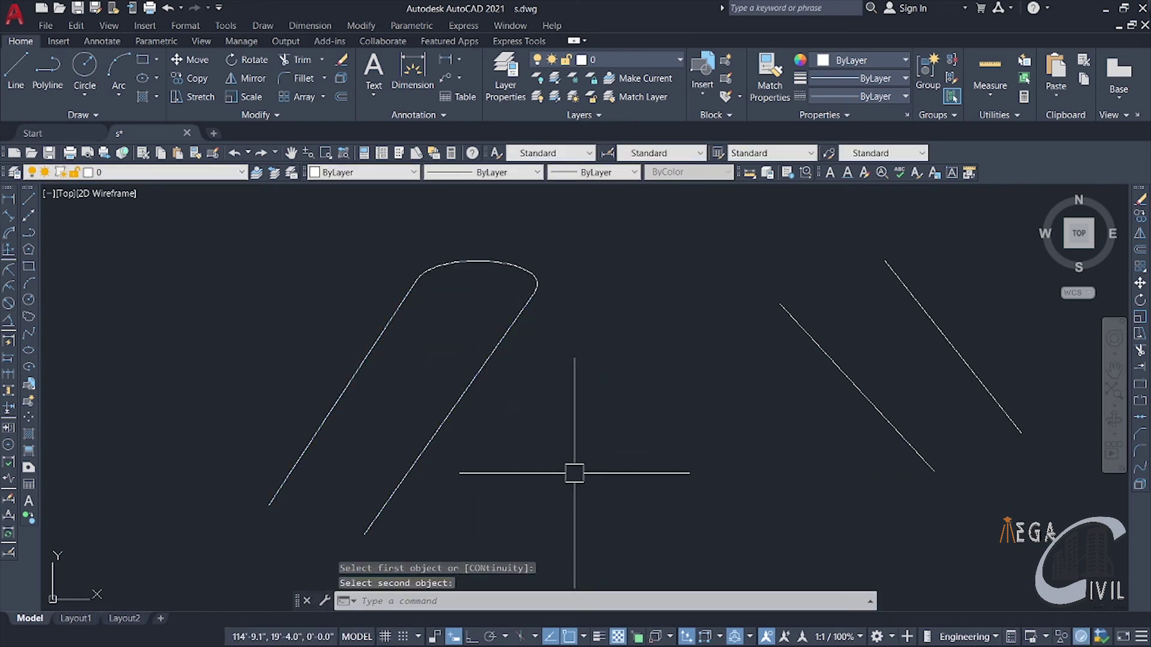
# Blend the lower ends of the same two lines with a tangent curve, closing them into a slot-like shape
pyautogui.press('Return')
pyautogui.click(379, 517)
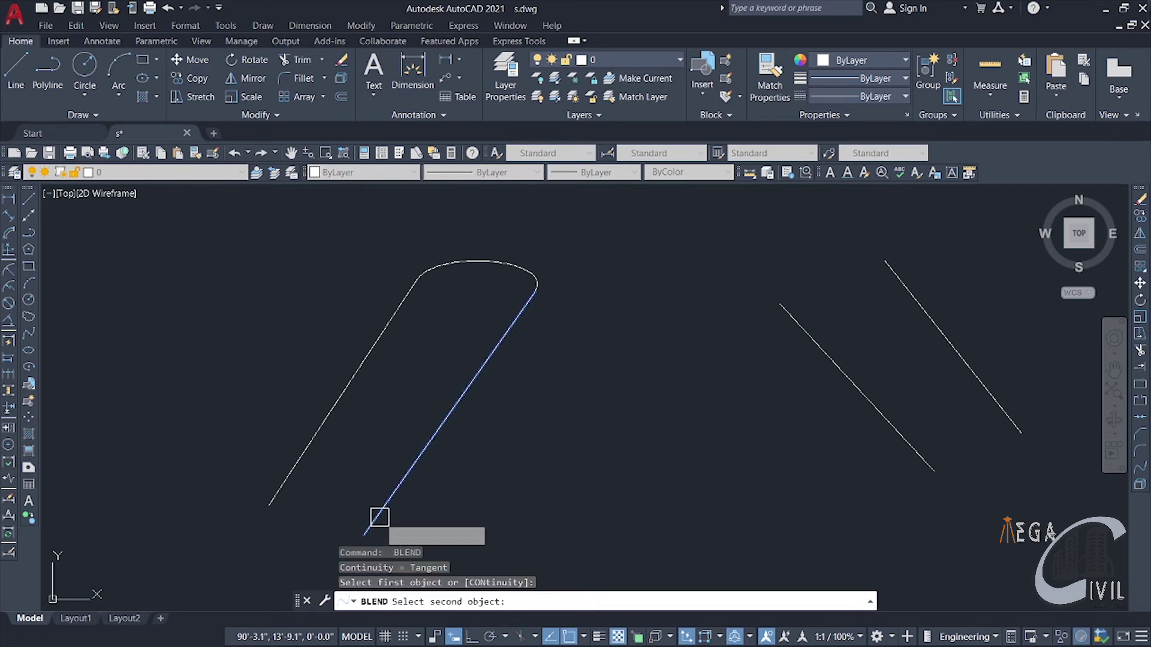
pyautogui.click(275, 488)
# Blend the upper ends of the two lines that slant down to the right with a tangent curve
pyautogui.moveTo(666, 461)
pyautogui.mouseDown(button='middle')
pyautogui.moveTo(658, 435)
pyautogui.moveTo(537, 416)
pyautogui.mouseUp(button='middle')
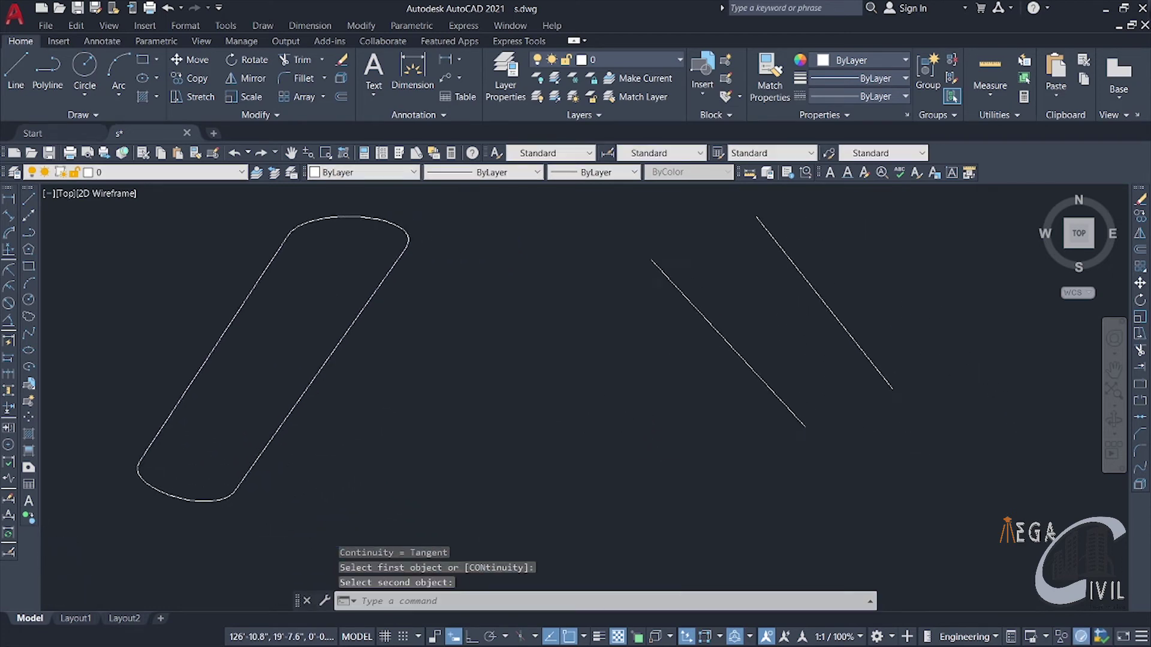
pyautogui.scroll(-4, 553, 419)
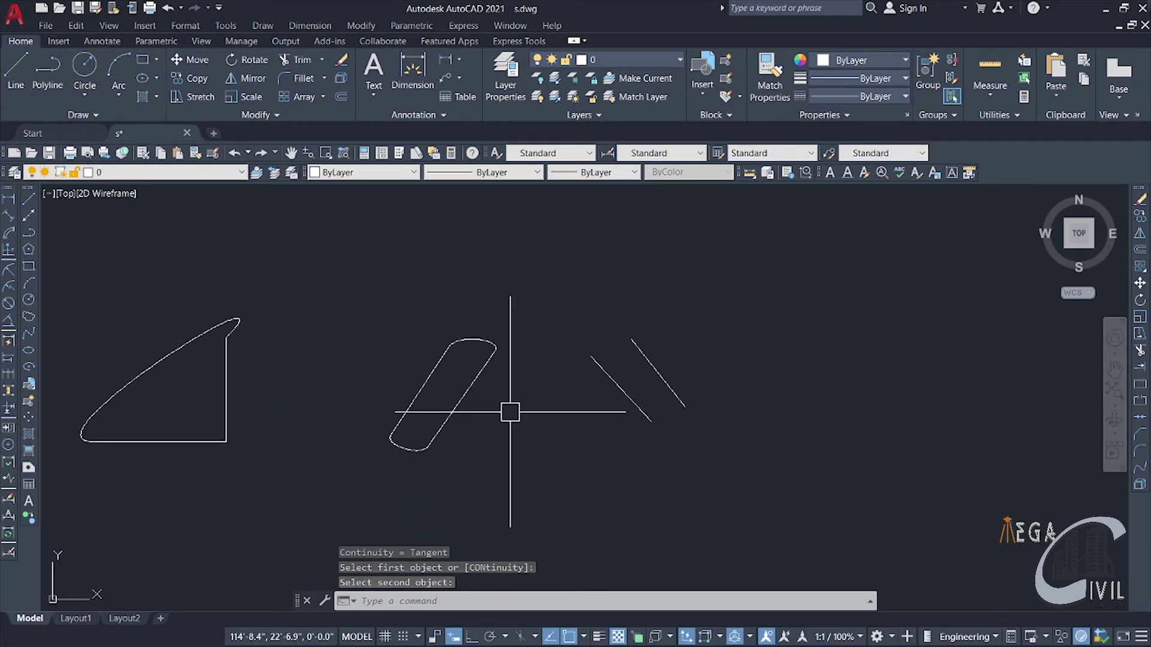
pyautogui.press('Return')
pyautogui.press('Escape')
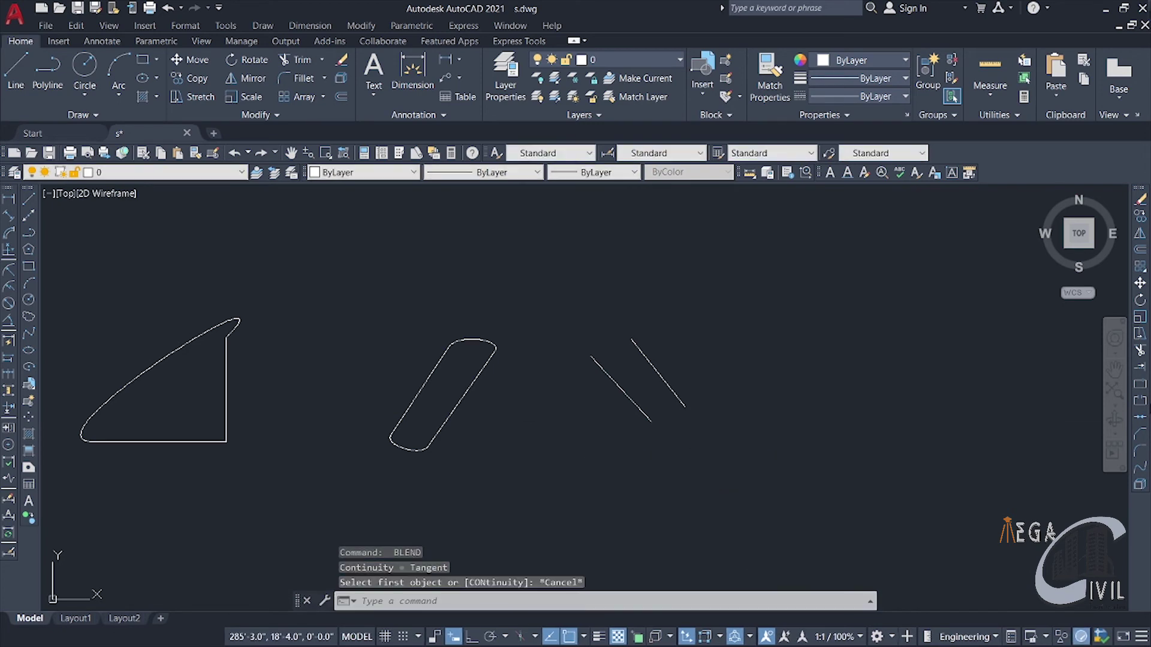
pyautogui.click(1137, 471)
pyautogui.click(583, 357)
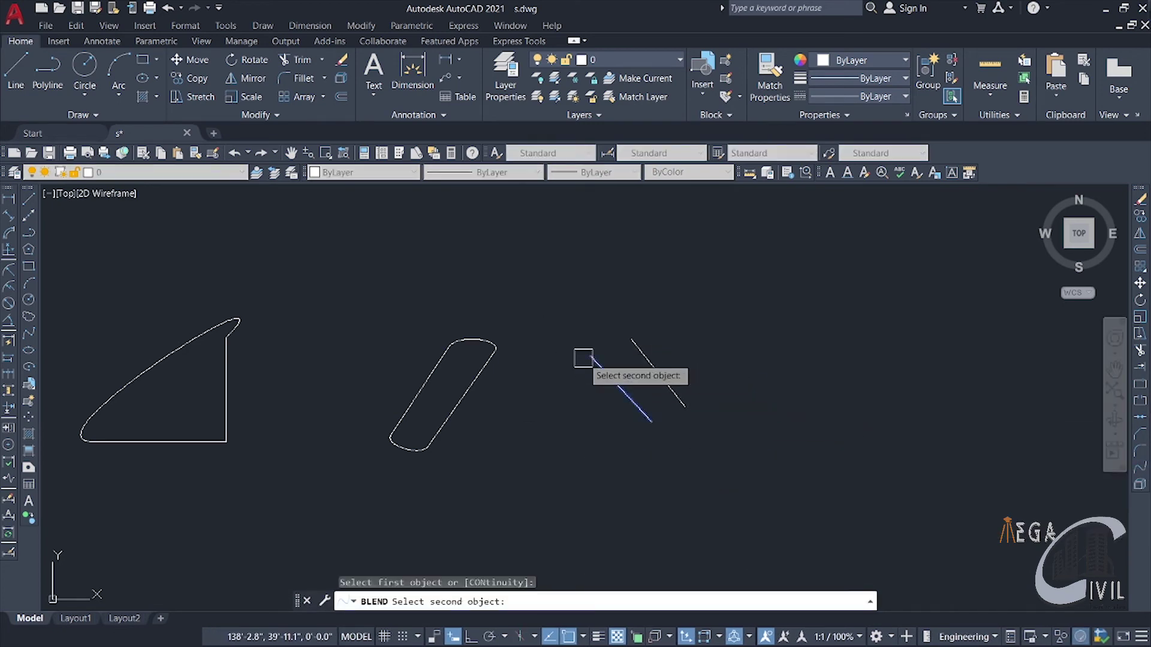
pyautogui.click(629, 336)
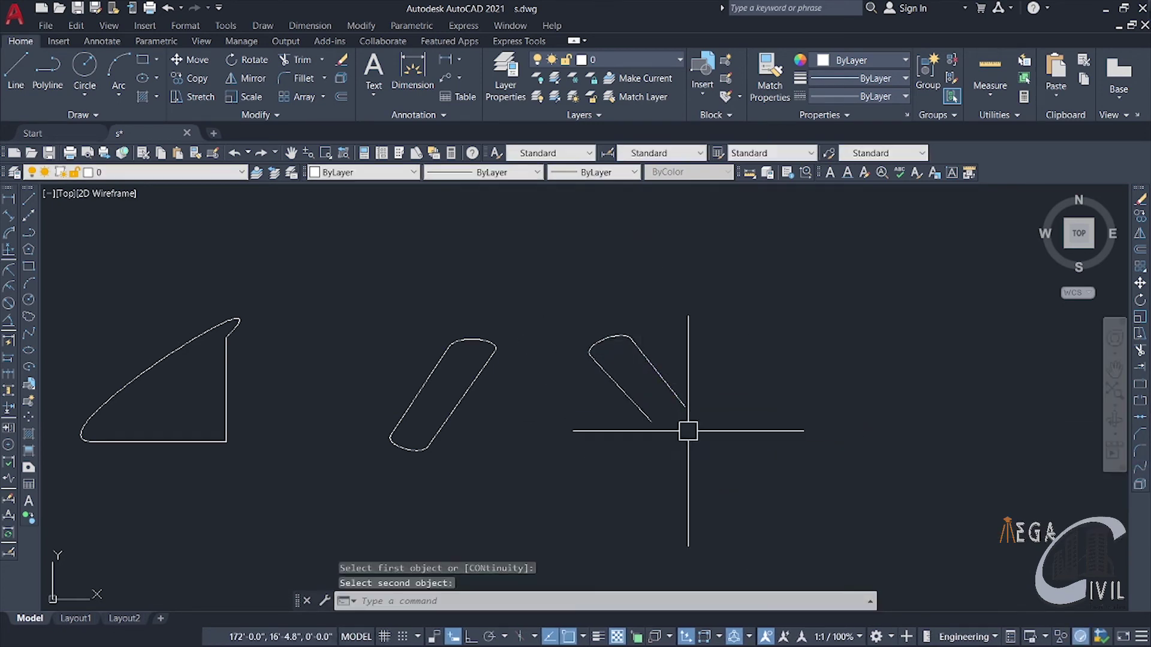
# Blend the lower ends of the lines slanting down to the right to close the second slot-like shape
pyautogui.press('Return')
pyautogui.click(651, 417)
pyautogui.click(684, 406)
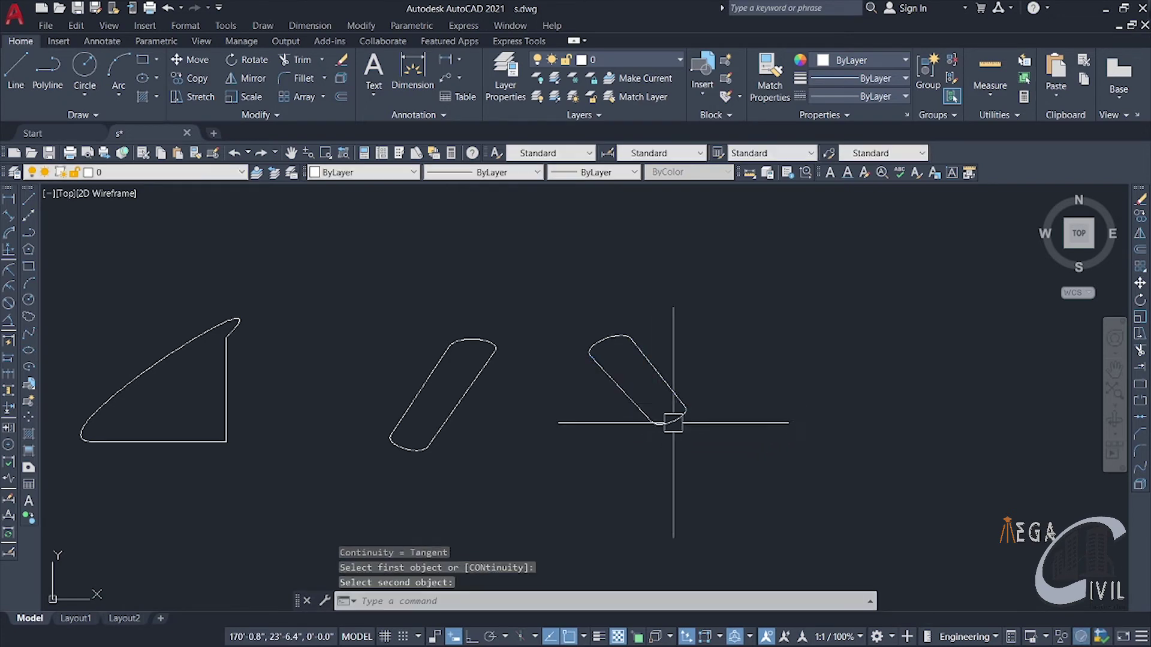
# Select the upper blend curve of the first slot-like shape and examine its Fit and Control Vertices display options
pyautogui.scroll(3, 471, 451)
pyautogui.scroll(-5, 393, 372)
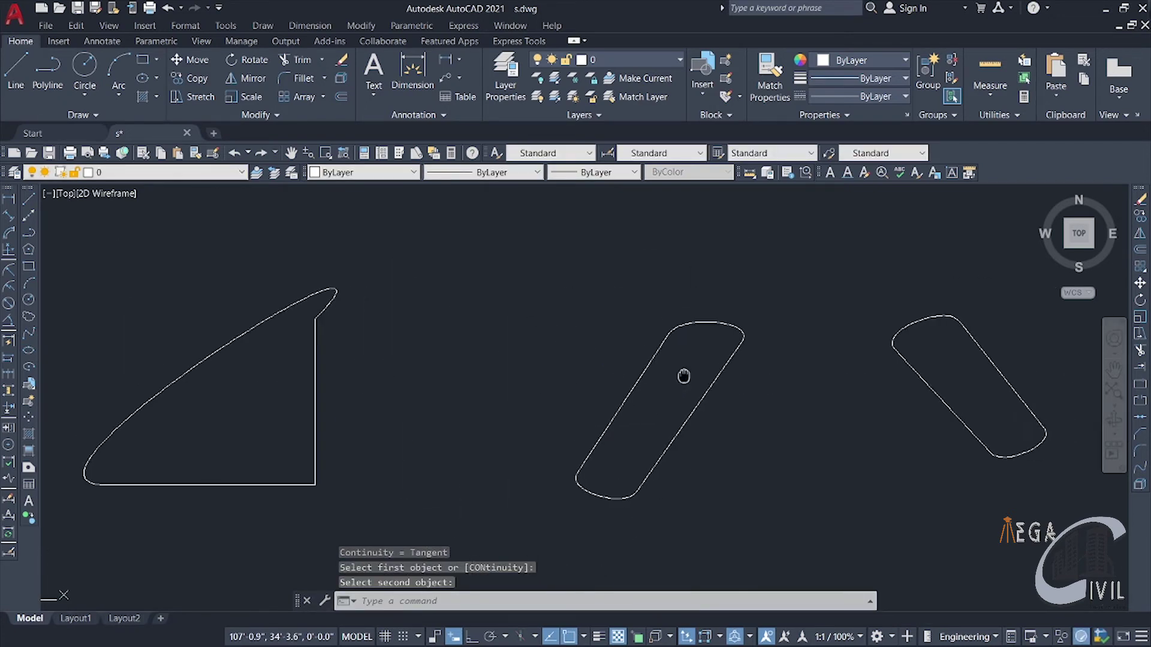
pyautogui.moveTo(681, 368); pyautogui.dragTo(432, 362, button='middle')
pyautogui.scroll(-4, 433, 363)
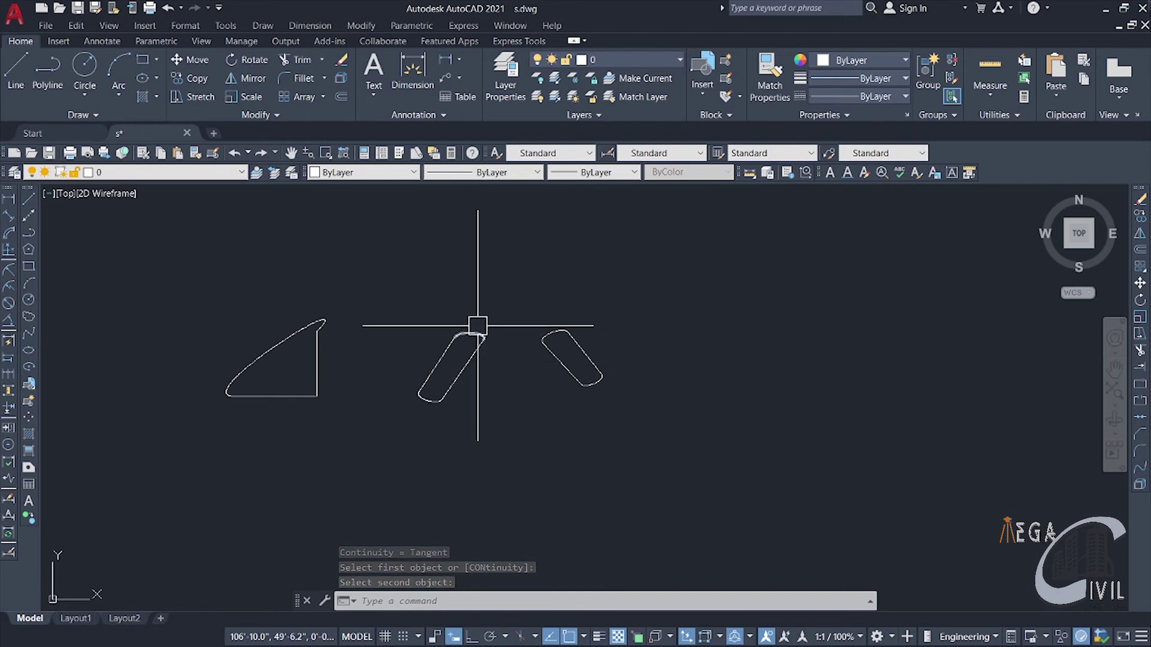
pyautogui.click(477, 331)
pyautogui.scroll(4, 479, 359)
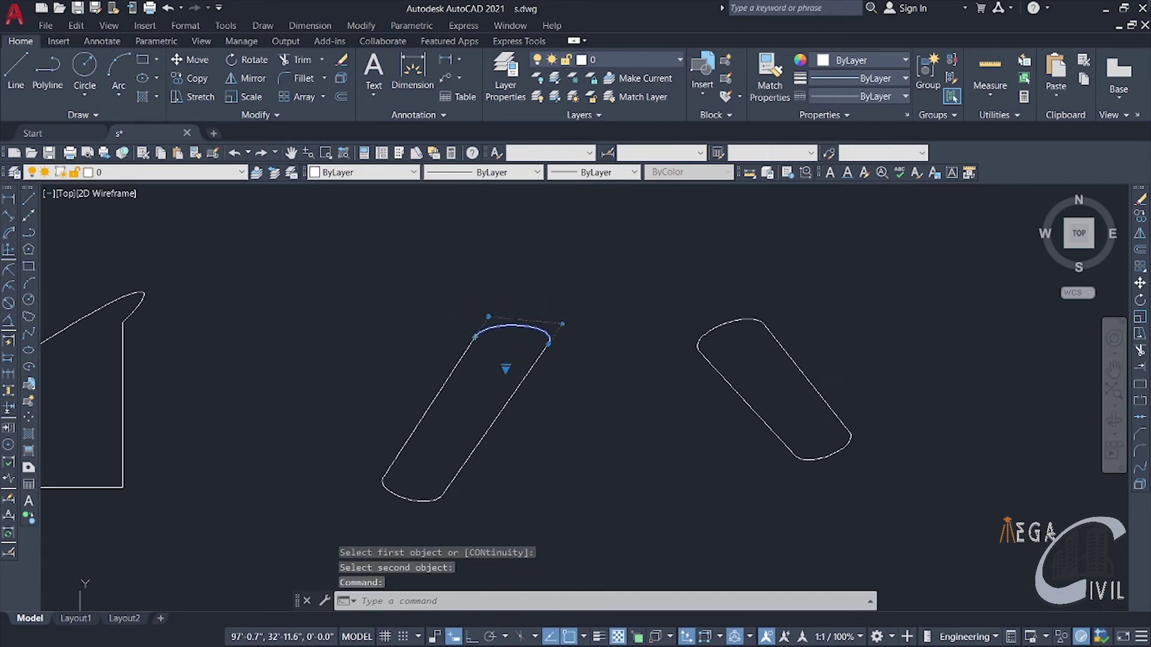
pyautogui.click(510, 358)
pyautogui.rightClick(507, 366)
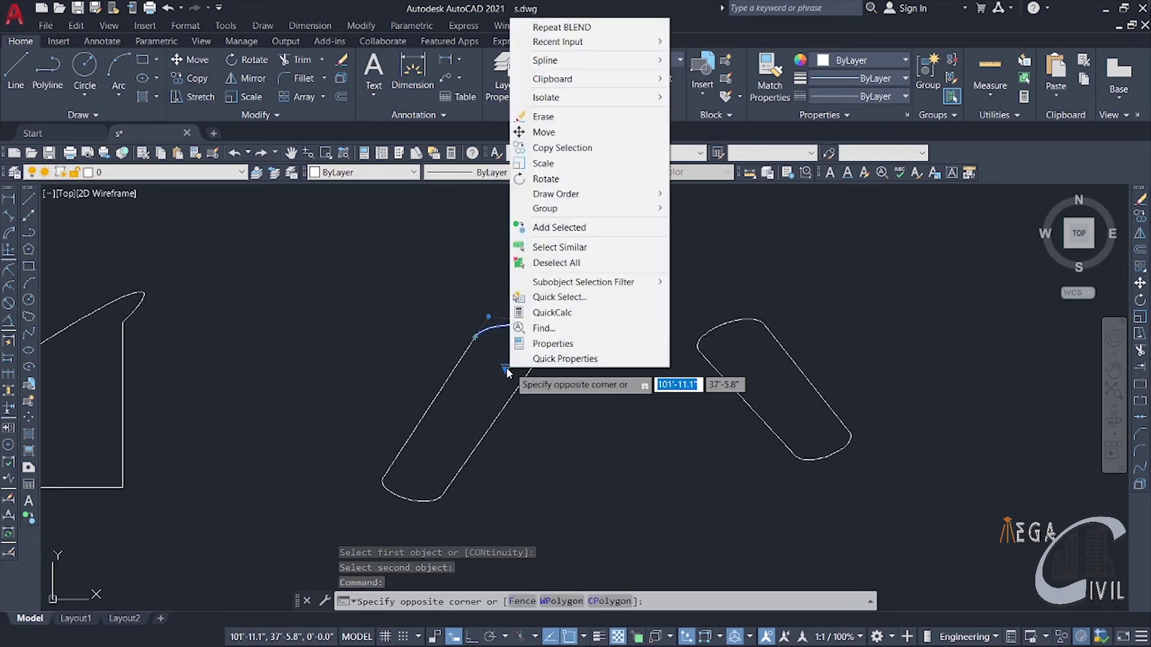
pyautogui.press('Escape')
pyautogui.click(506, 367)
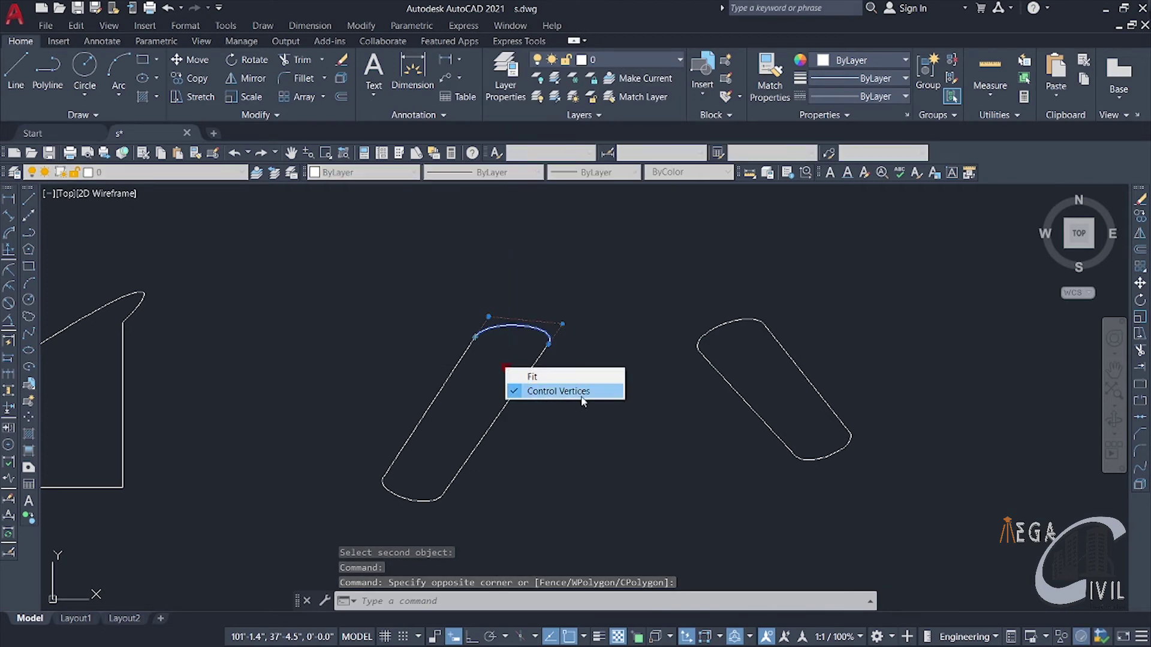
pyautogui.press('Escape')
pyautogui.click(28, 283)
pyautogui.click(28, 283)
pyautogui.rightClick(28, 286)
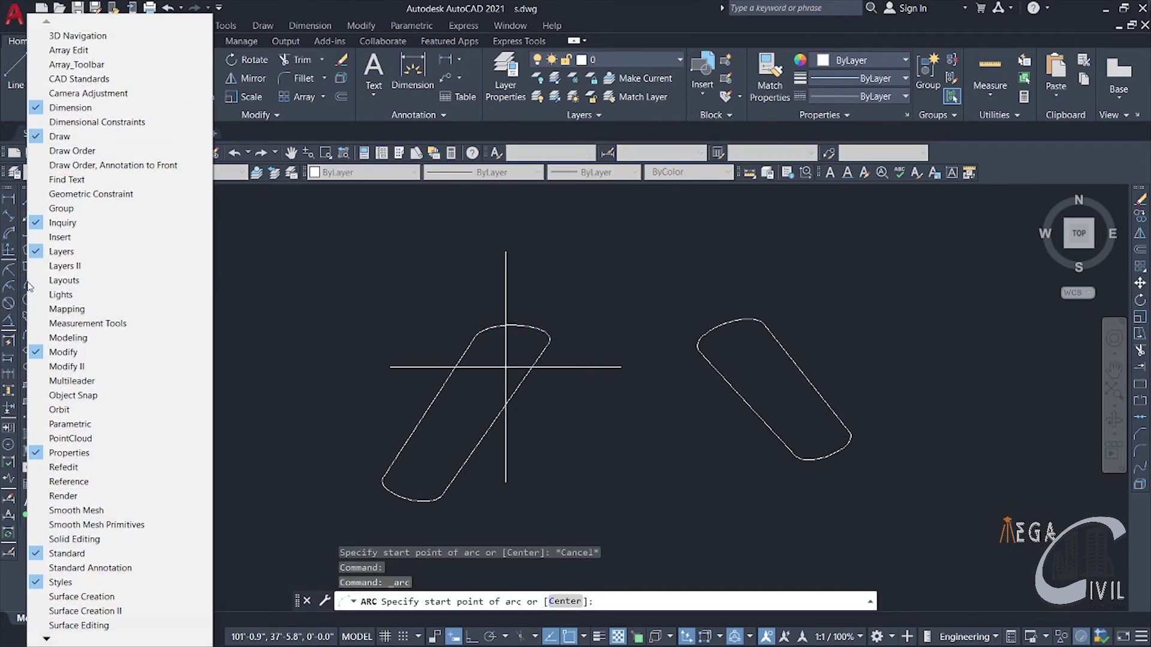
pyautogui.press('Escape')
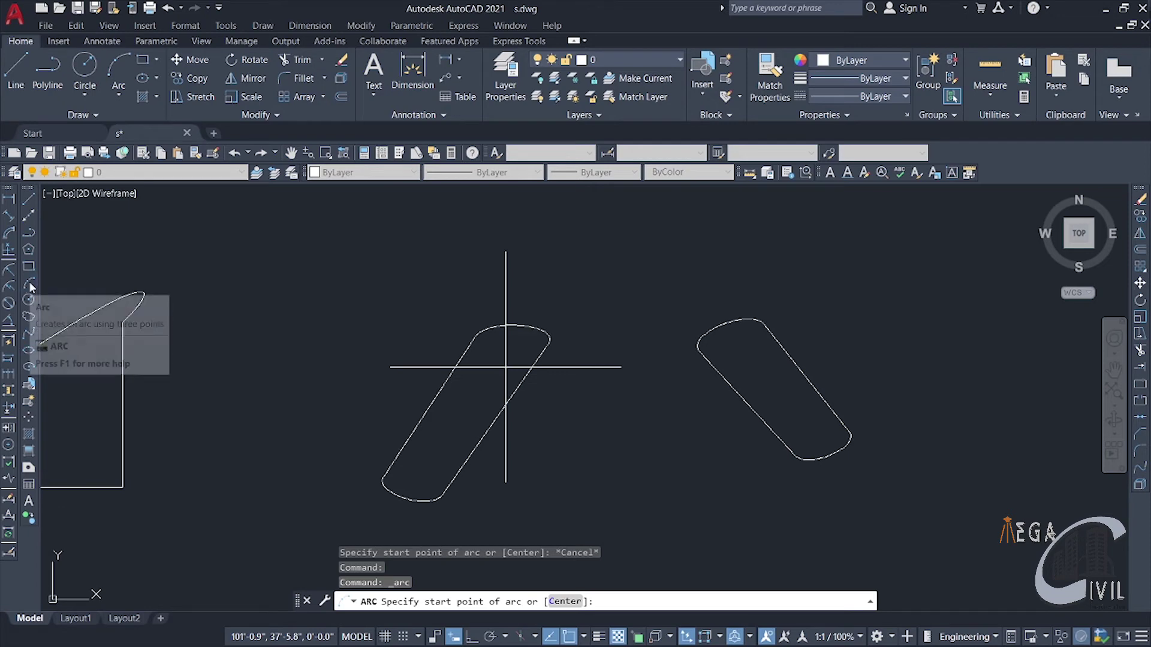
# Draw an open, C-shaped spline through four fit points above and to the left of the first slot-like shape
pyautogui.click(30, 334)
pyautogui.click(268, 275)
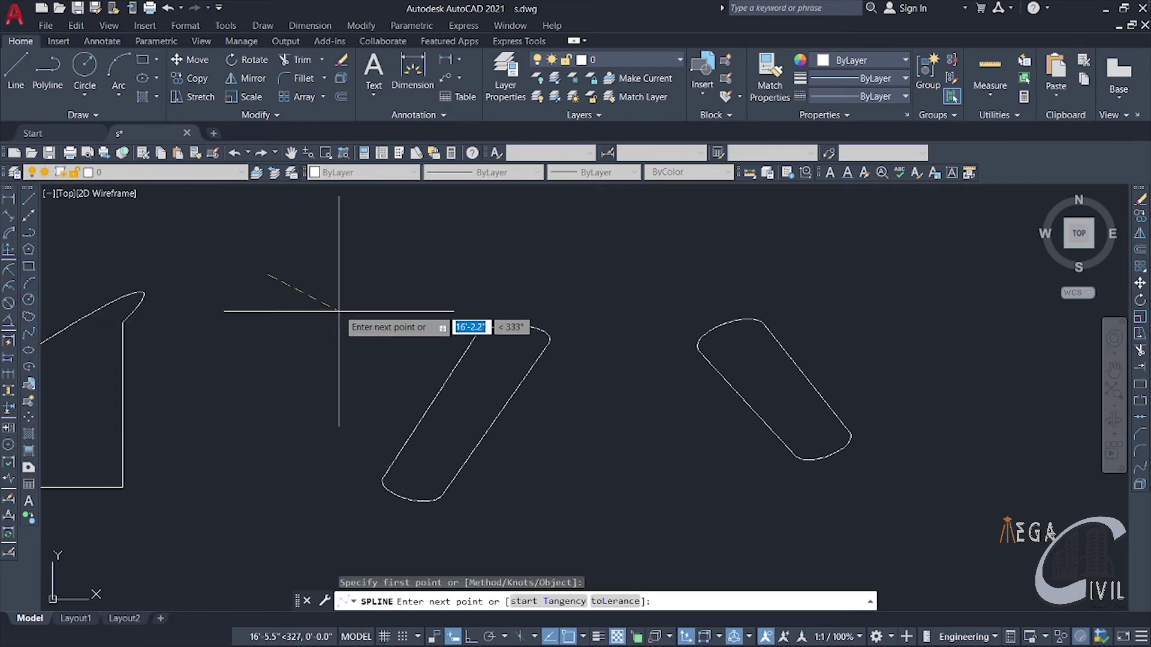
pyautogui.click(377, 265)
pyautogui.click(380, 285)
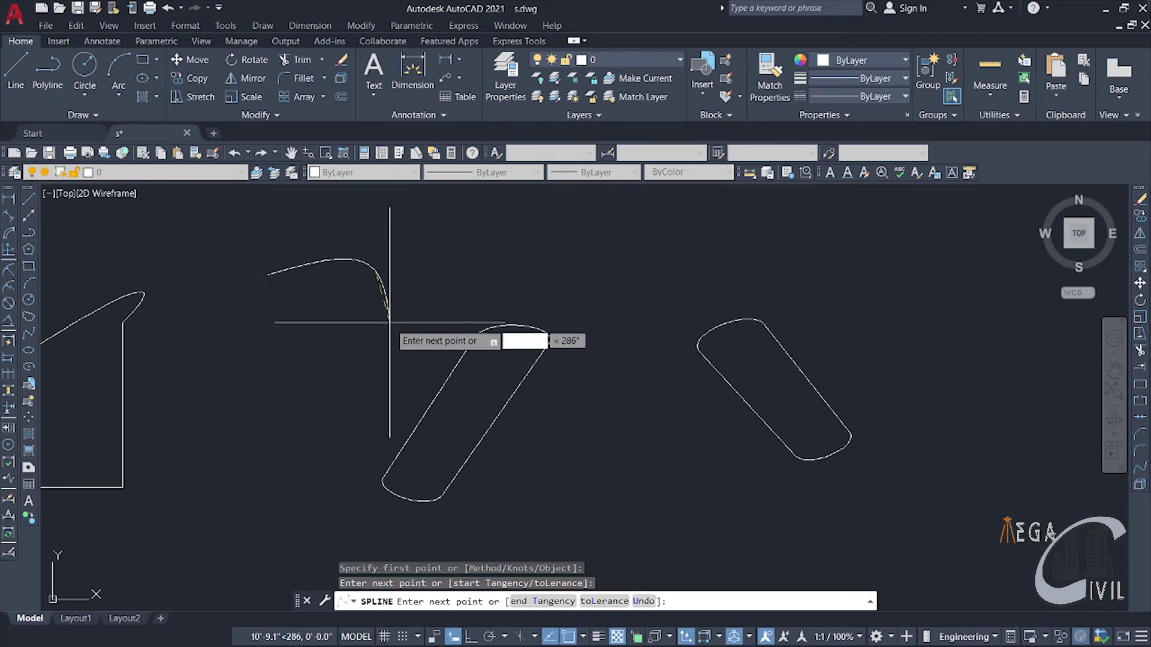
pyautogui.click(390, 326)
pyautogui.click(303, 339)
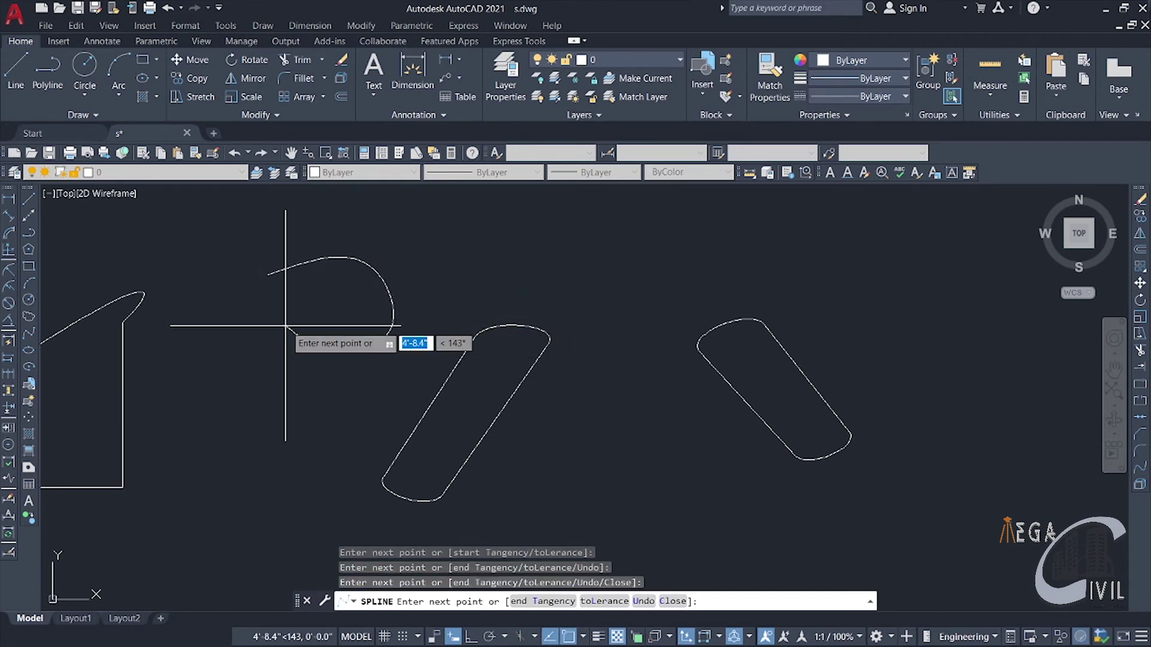
pyautogui.press('Return')
# Select the new spline and examine its Fit and Control Vertices options, along with the Spline CV drawing command
pyautogui.click(306, 338)
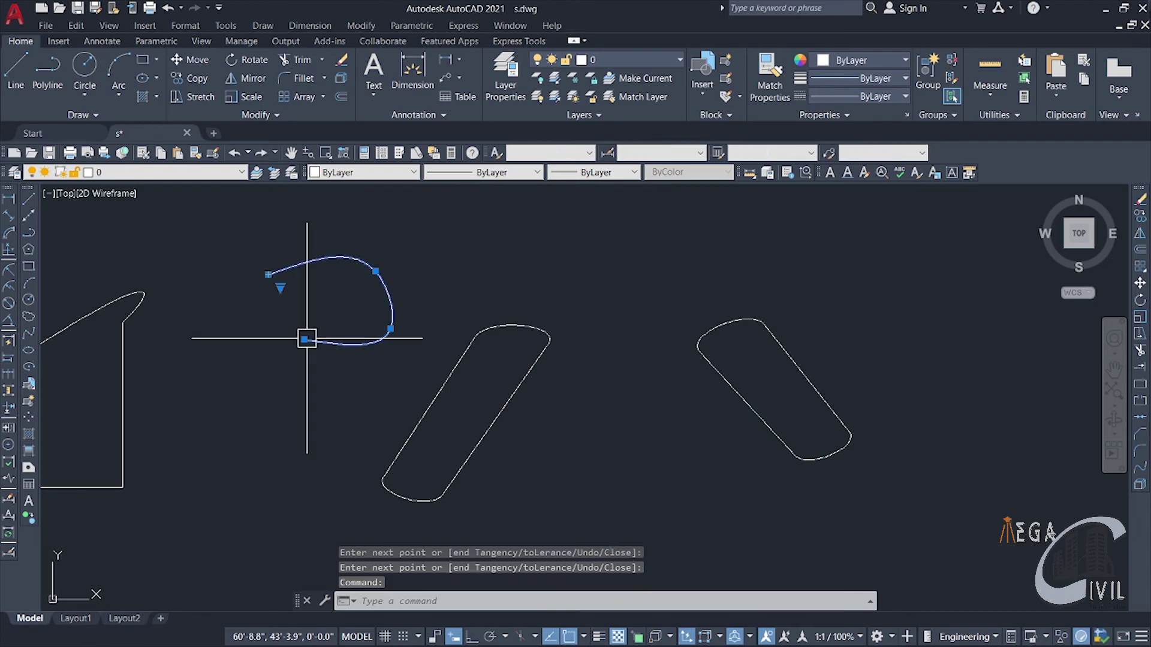
pyautogui.click(280, 288)
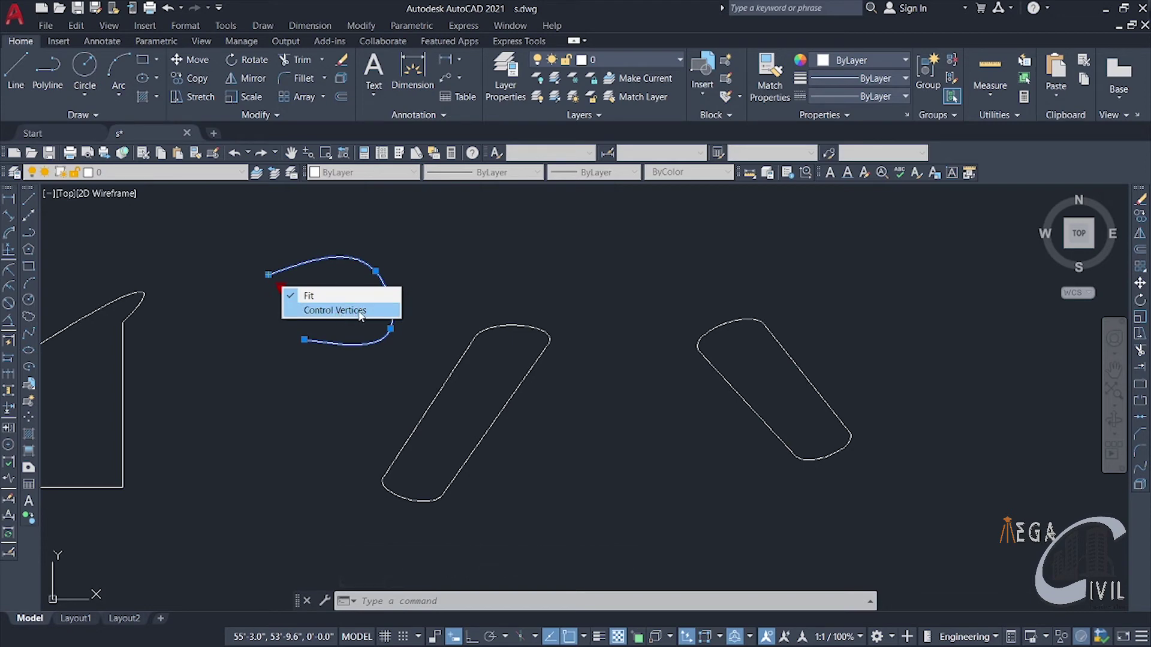
pyautogui.click(340, 204)
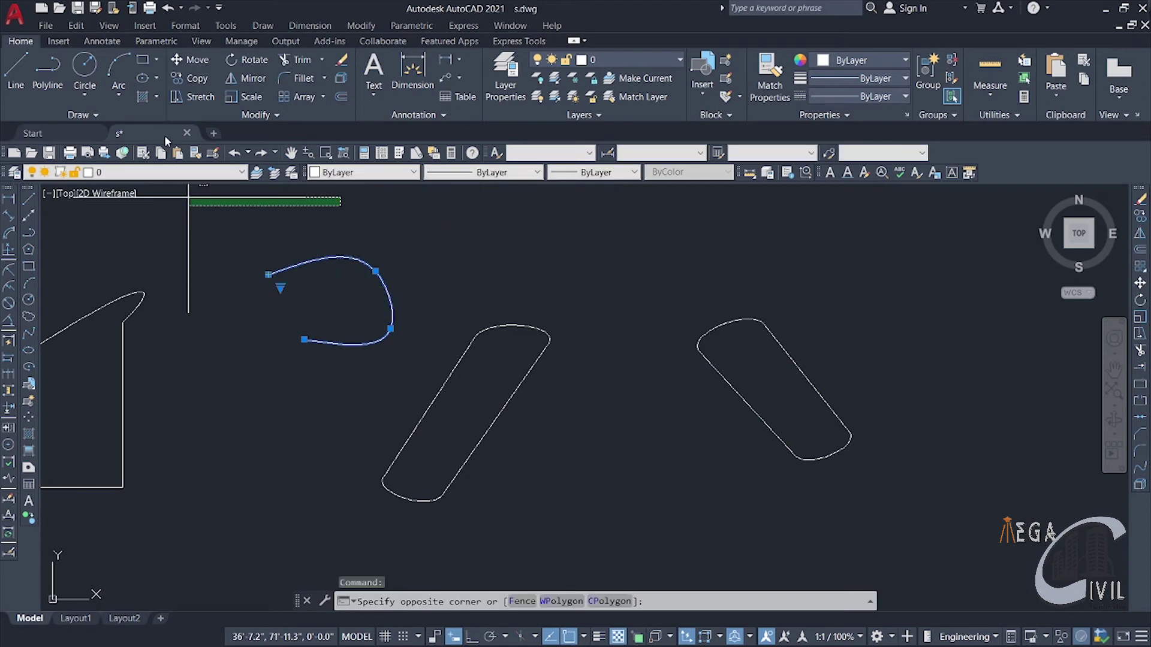
pyautogui.click(279, 115)
pyautogui.click(94, 114)
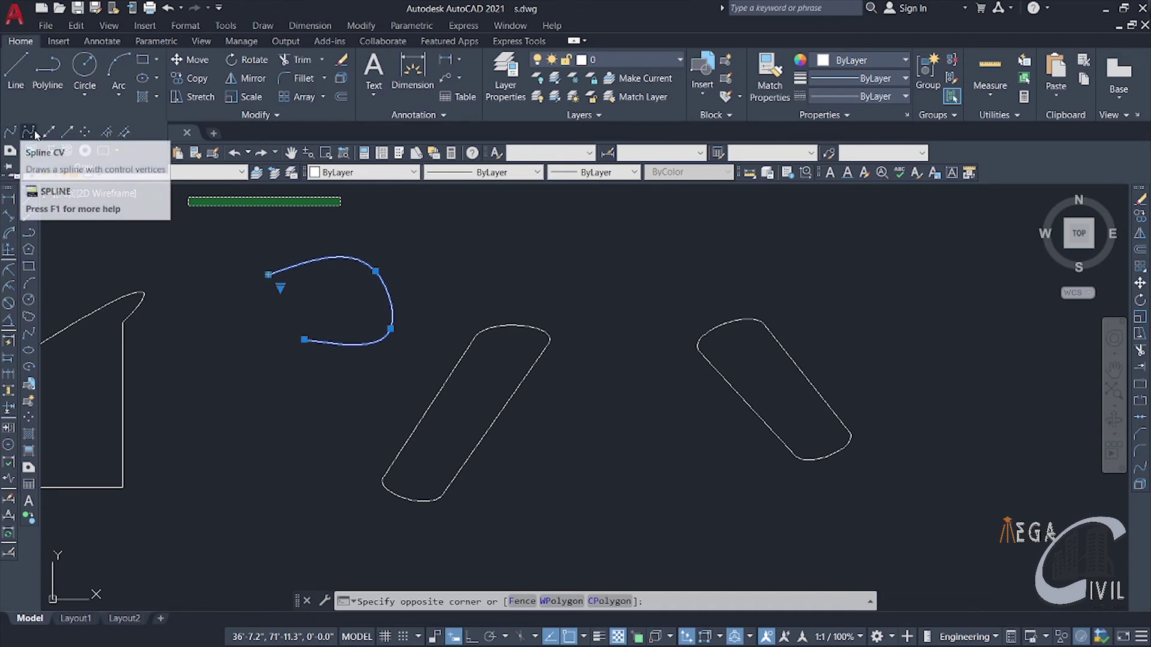
pyautogui.click(281, 319)
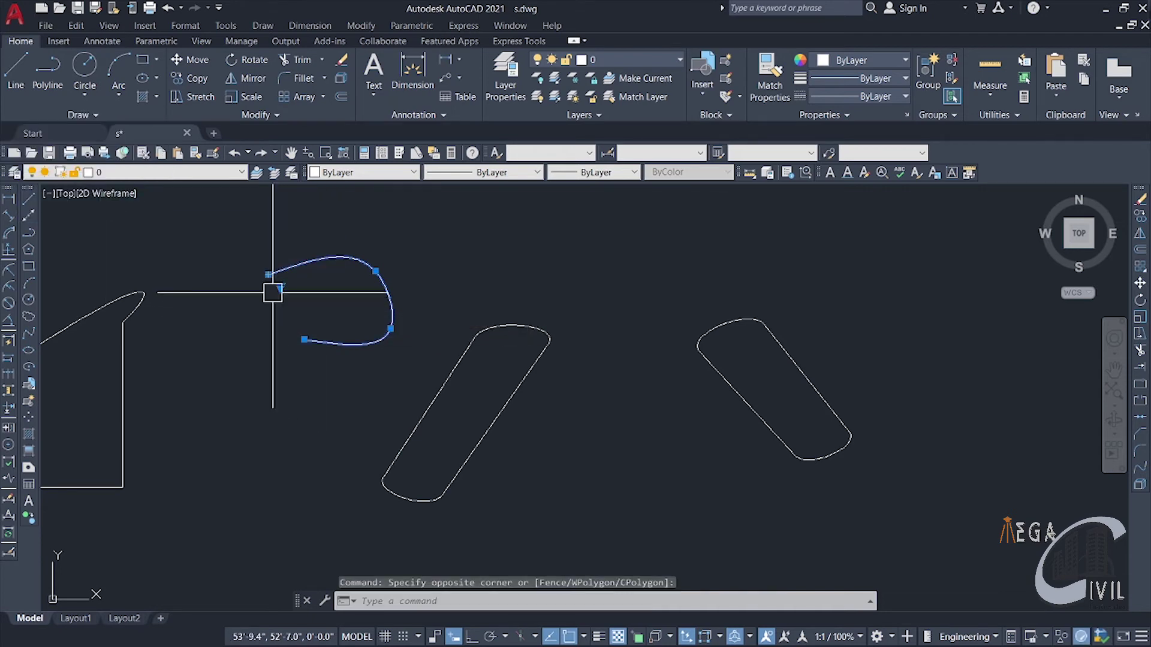
pyautogui.click(223, 234)
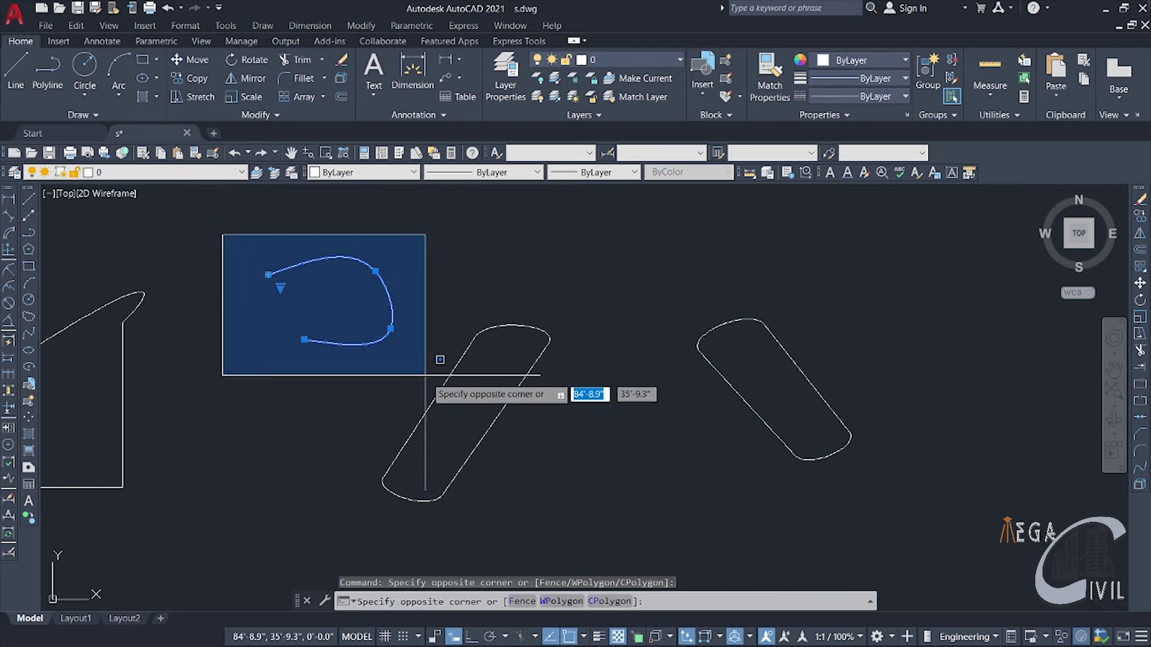
pyautogui.click(437, 359)
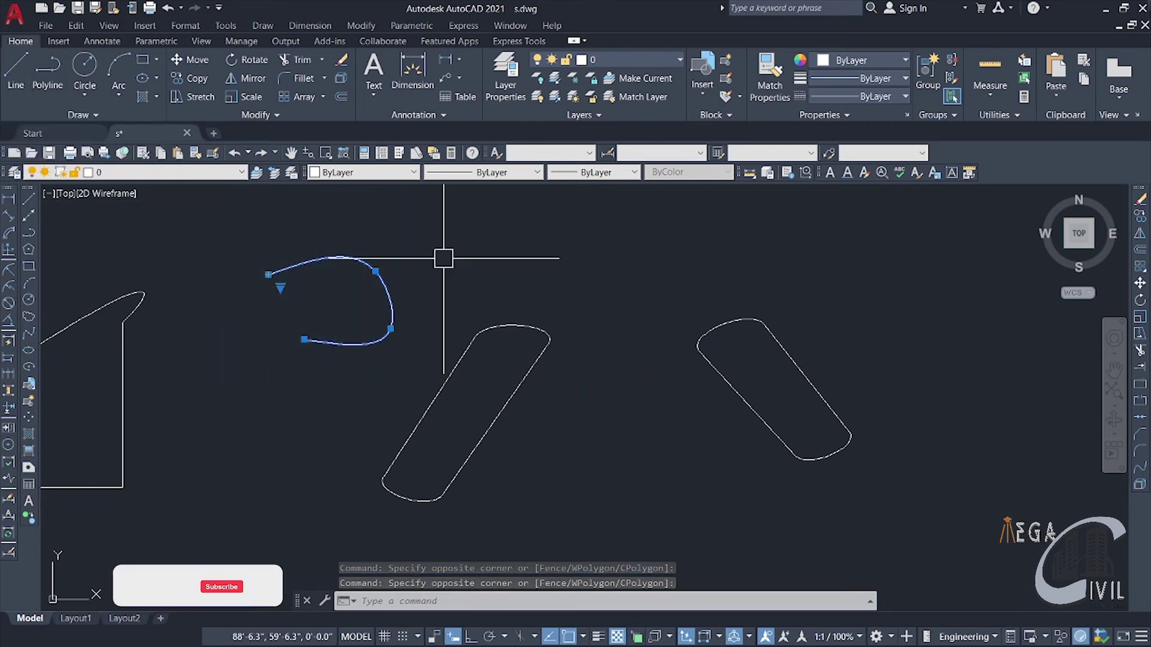
pyautogui.press('Escape')
pyautogui.moveTo(447, 260); pyautogui.dragTo(353, 267, button='middle')
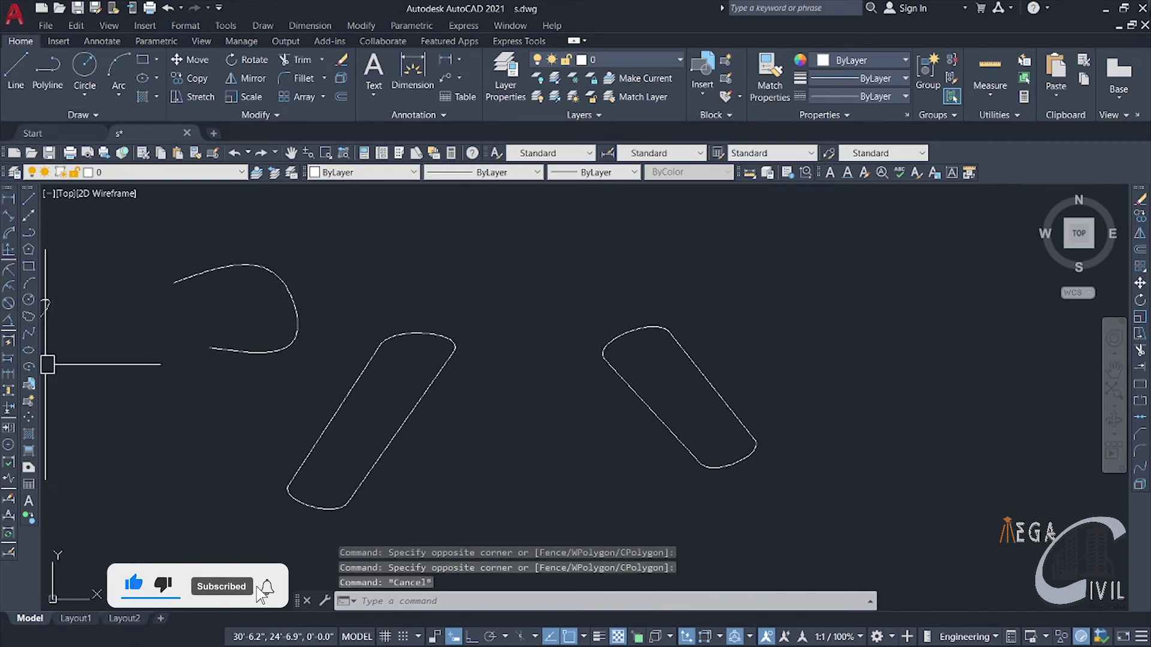
pyautogui.click(30, 334)
pyautogui.click(408, 246)
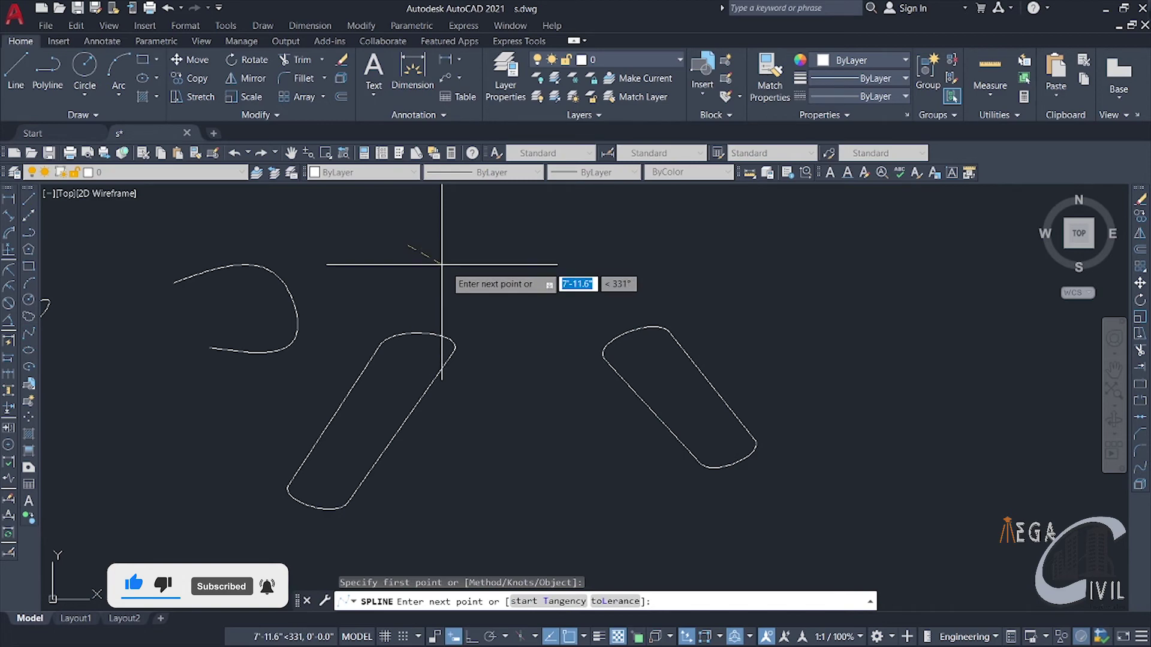
pyautogui.click(491, 280)
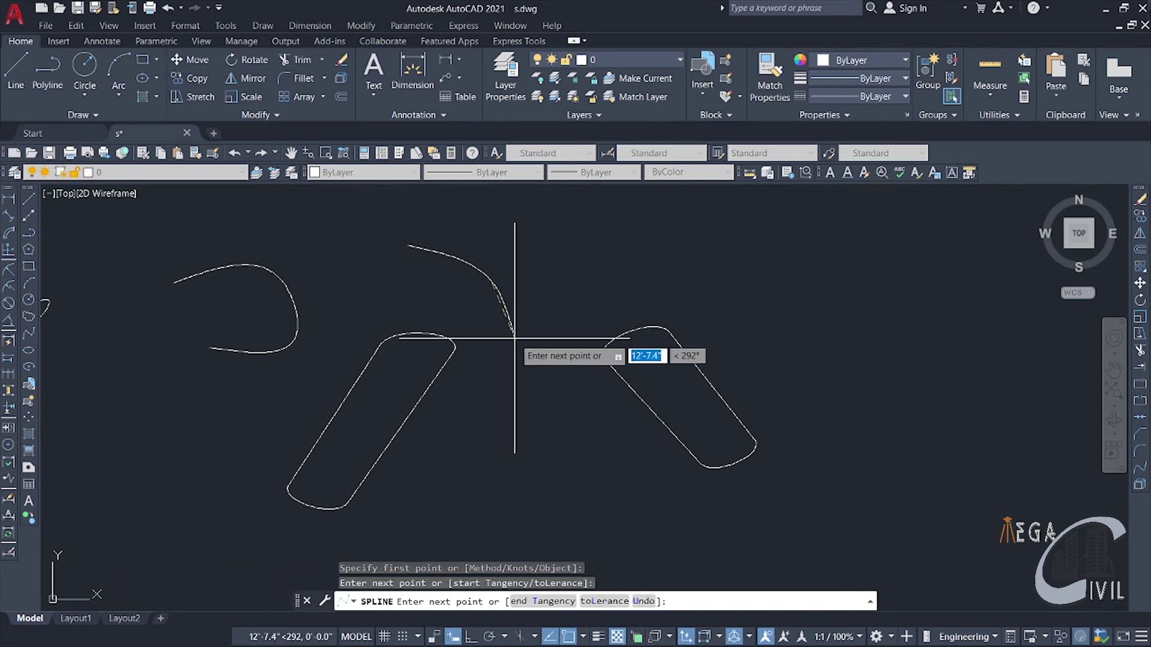
pyautogui.click(372, 290)
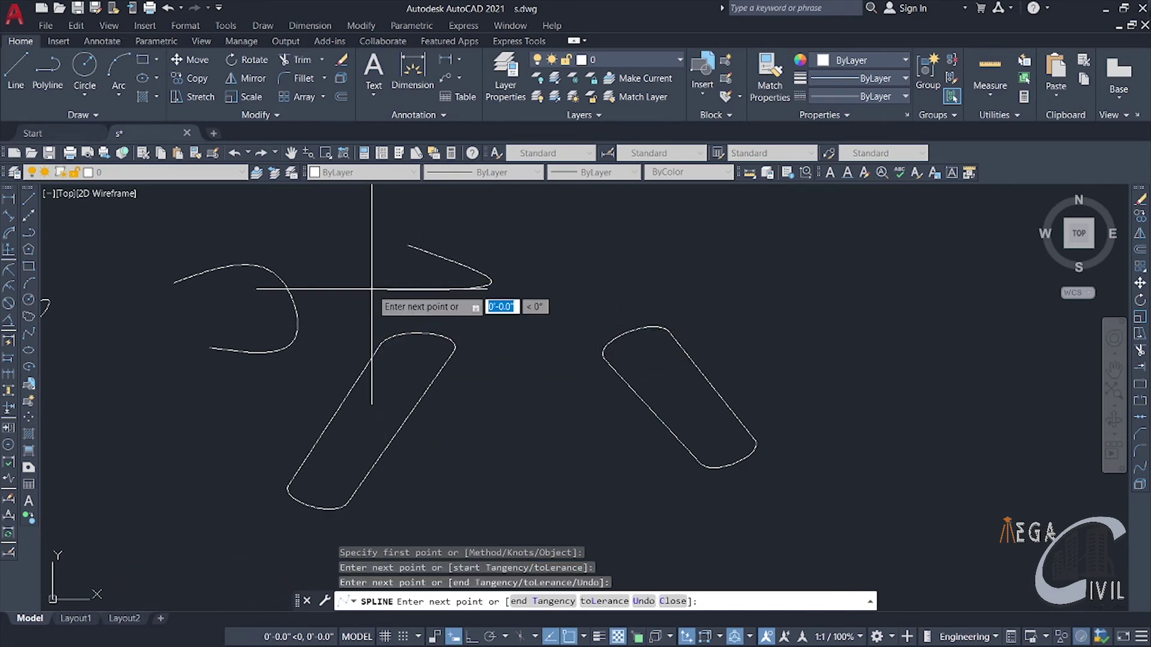
pyautogui.click(337, 249)
pyautogui.click(374, 233)
pyautogui.press('Escape')
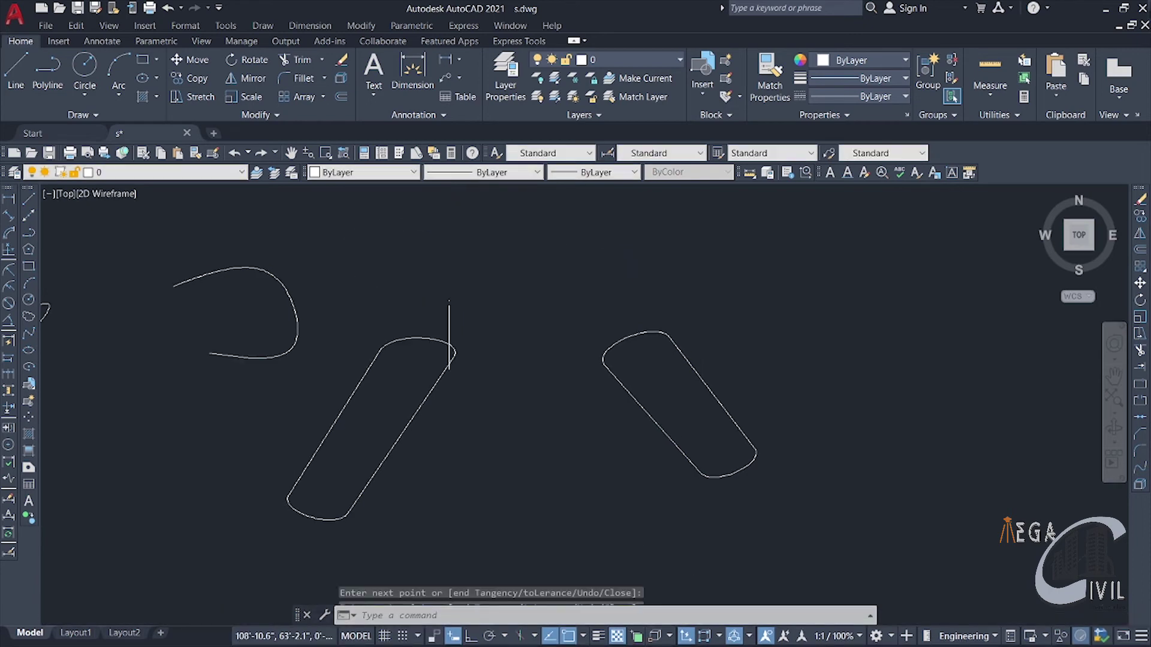
pyautogui.click(87, 96)
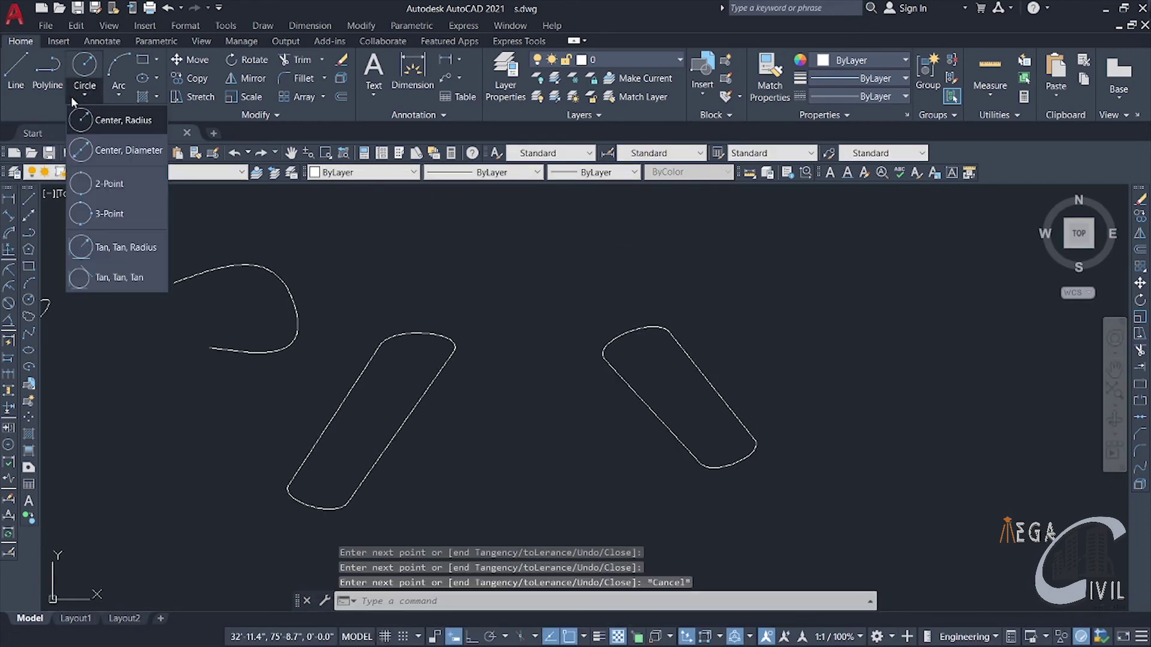
pyautogui.click(49, 98)
pyautogui.click(98, 113)
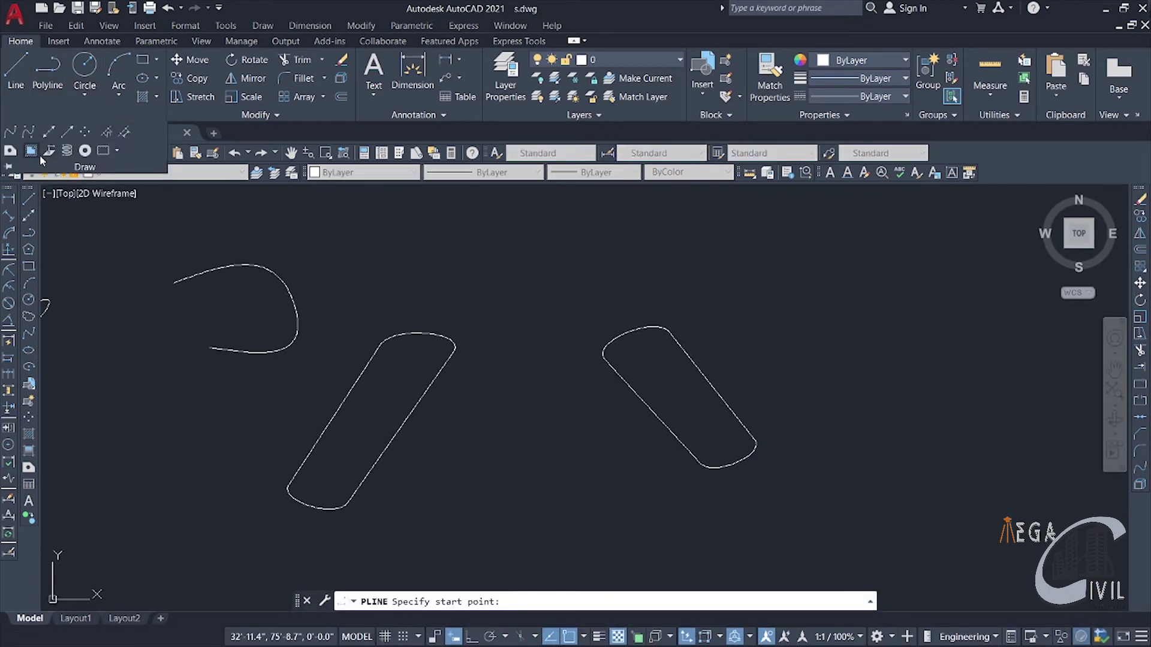
pyautogui.click(424, 258)
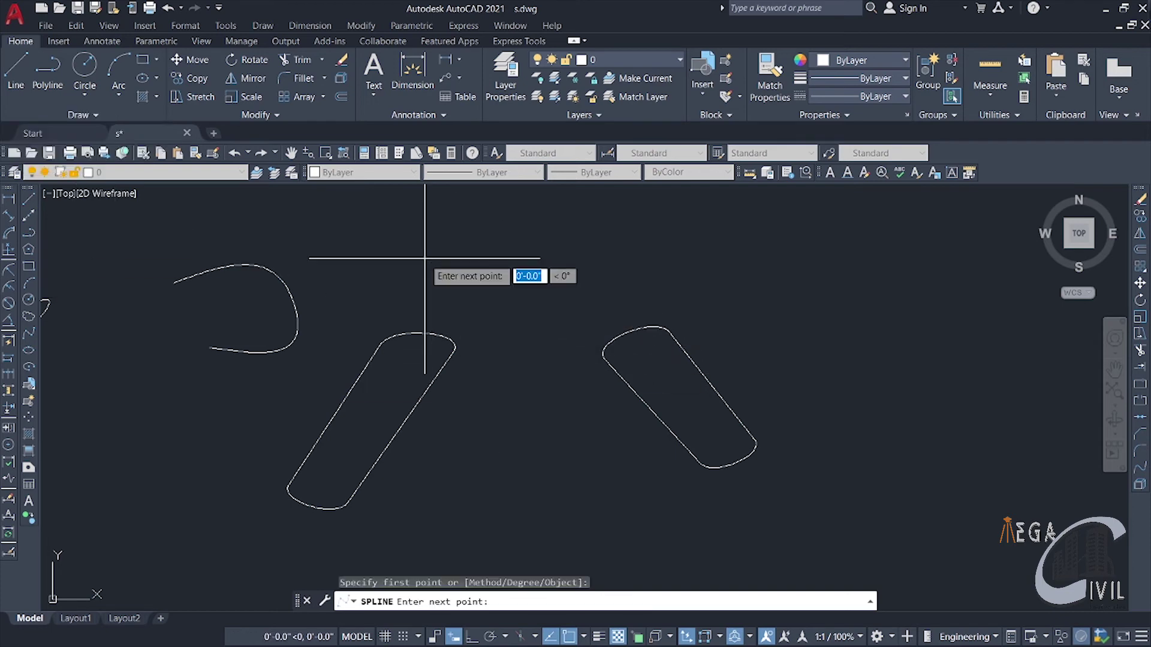
pyautogui.click(595, 248)
pyautogui.click(564, 337)
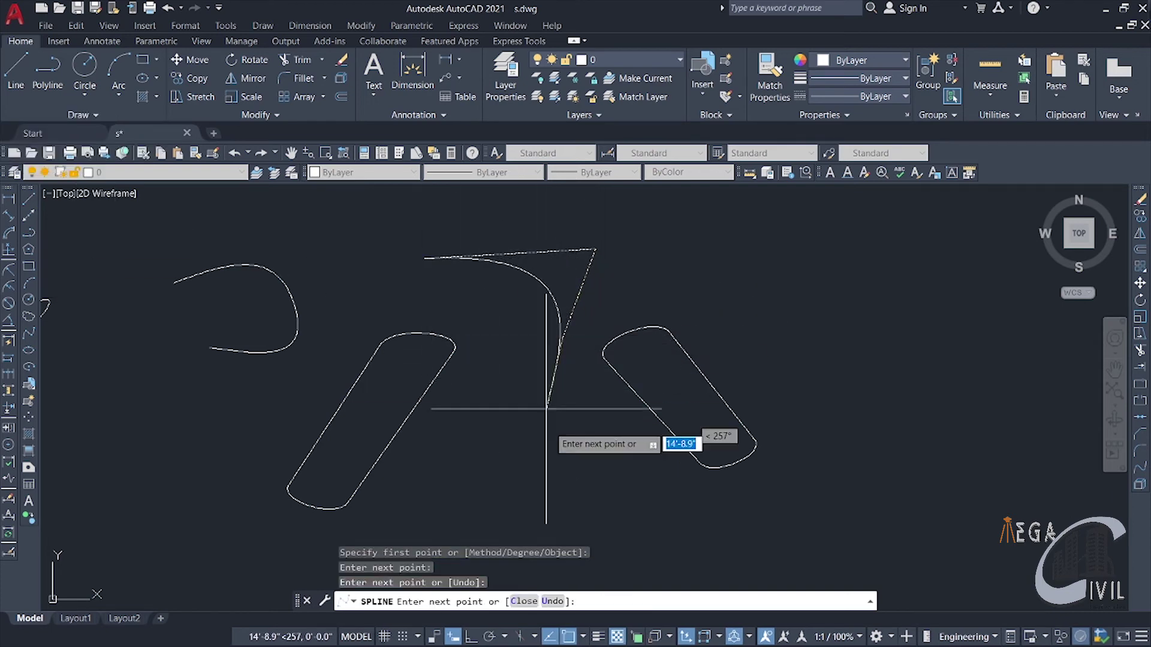
pyautogui.click(618, 501)
pyautogui.click(779, 336)
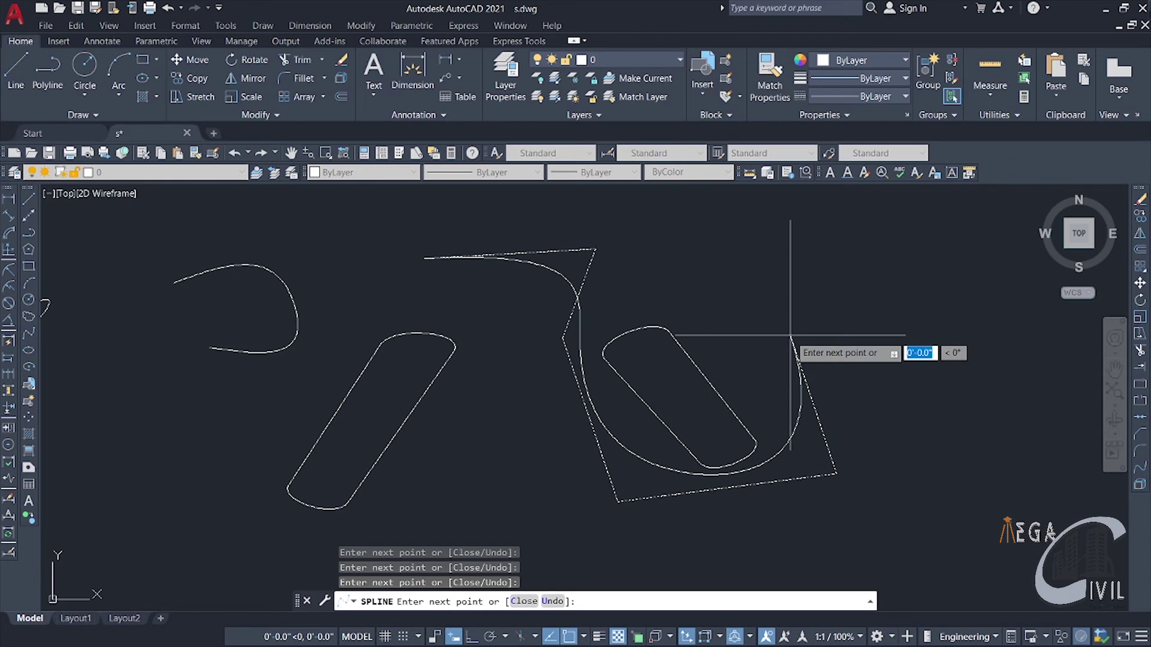
pyautogui.press('Escape')
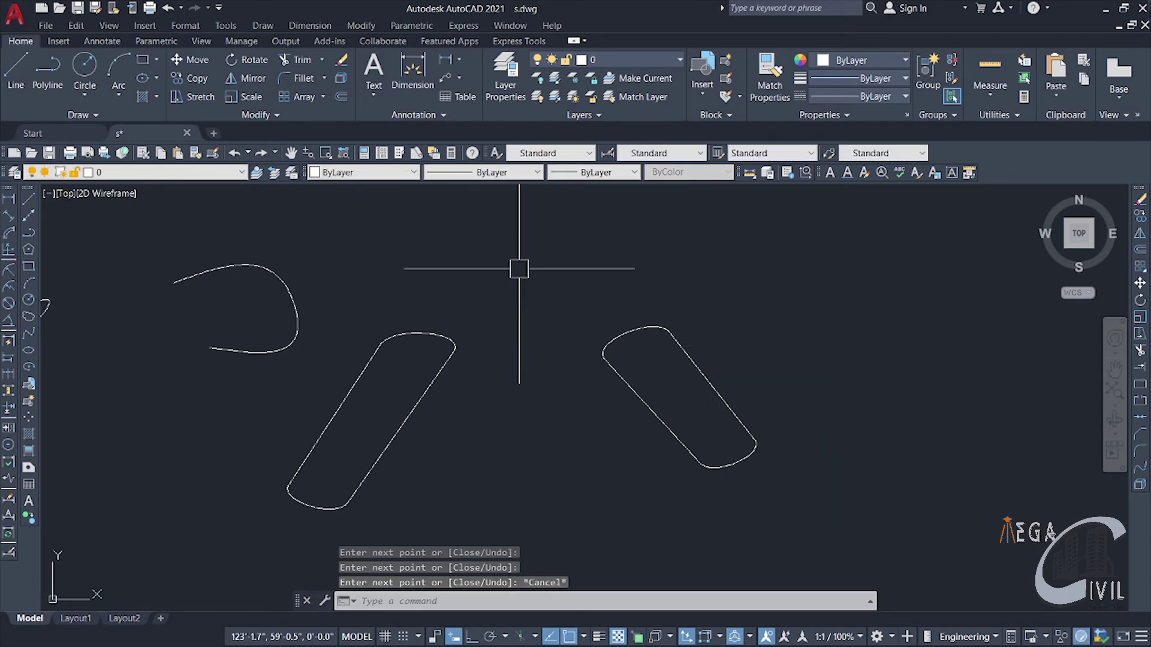
# Draw an open, U-shaped Spline CV with five control vertices around the second slot-like shape
pyautogui.press('Return')
pyautogui.click(489, 253)
pyautogui.click(547, 411)
pyautogui.click(609, 501)
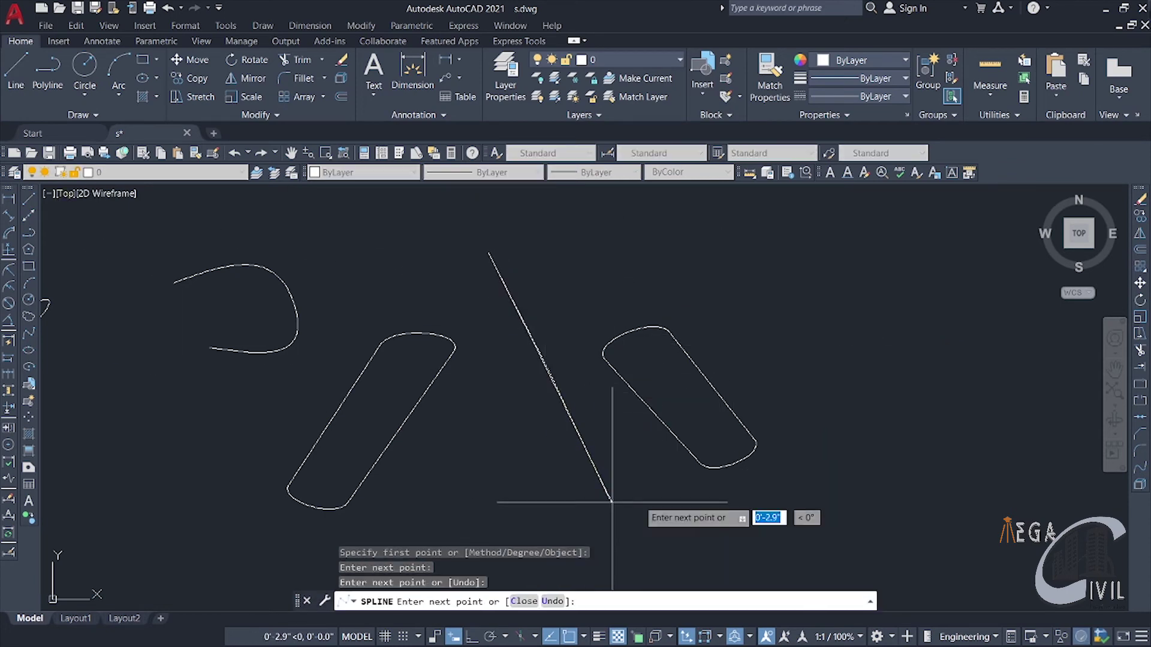
pyautogui.click(850, 456)
pyautogui.click(695, 254)
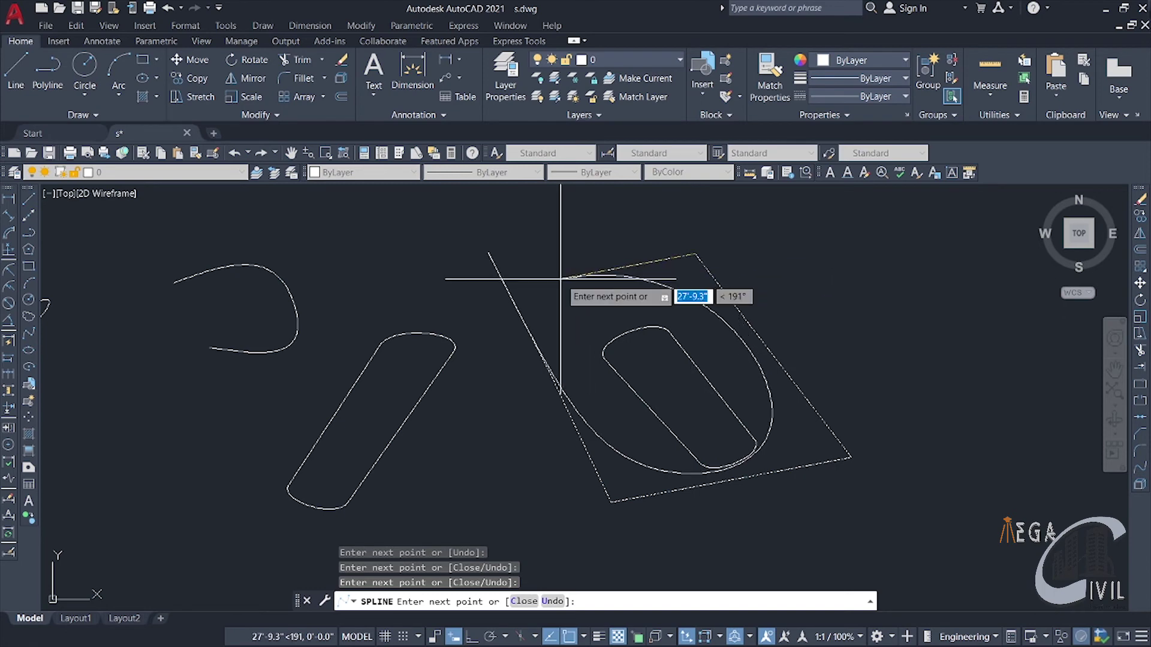
pyautogui.press('Return')
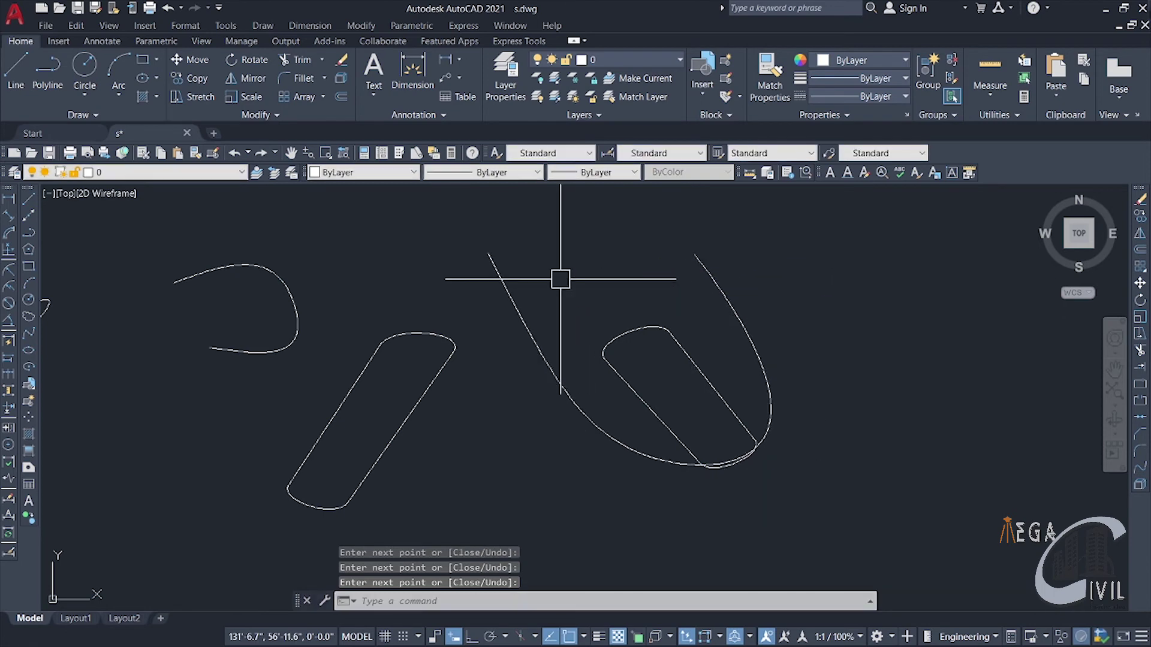
# Select the U-shaped spline and stretch its lower-right control vertex outward, up and to the right
pyautogui.click(567, 378)
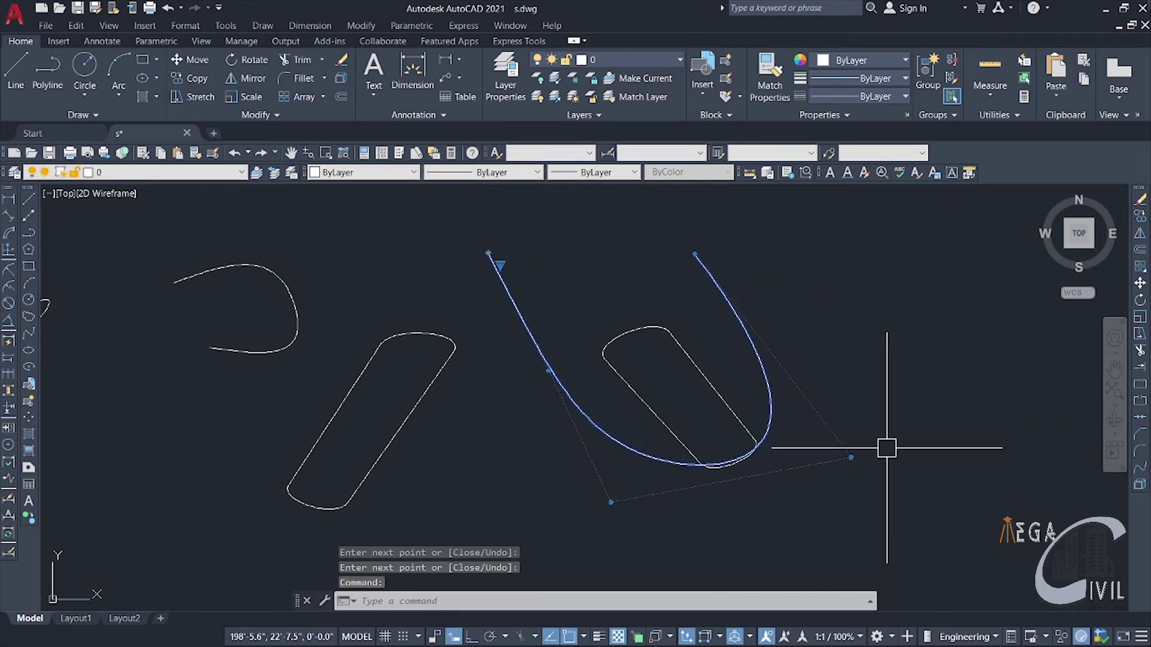
pyautogui.click(851, 457)
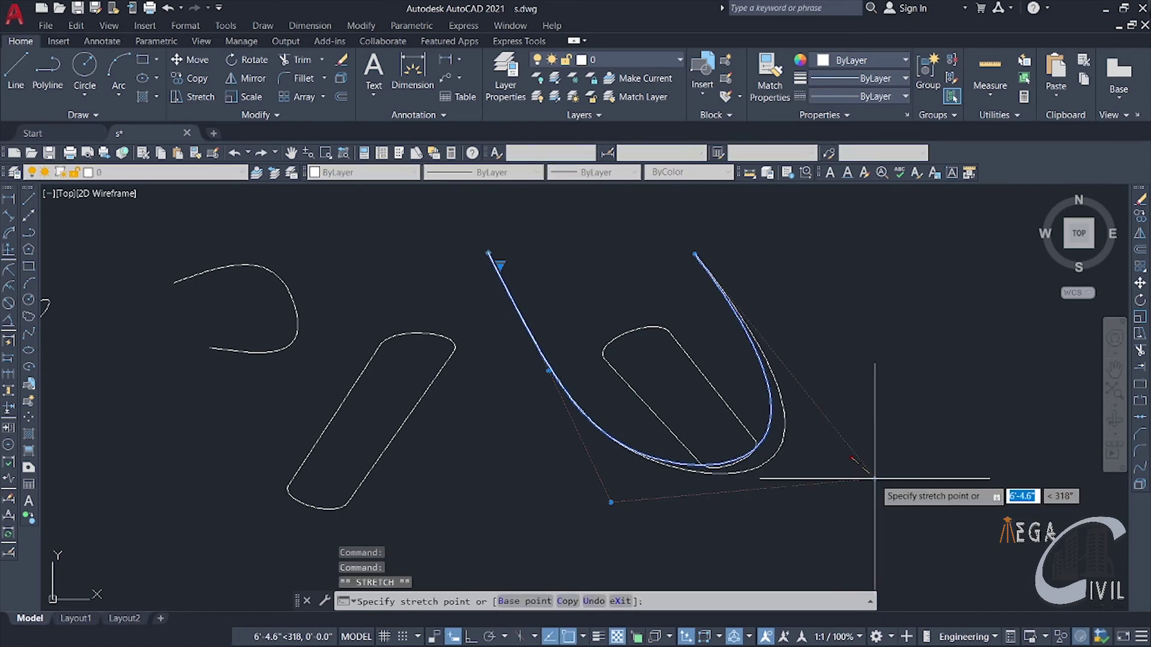
pyautogui.click(938, 412)
# Select the C-shaped spline and stretch its upper-right fit point outward, slightly up and to the right
pyautogui.click(262, 273)
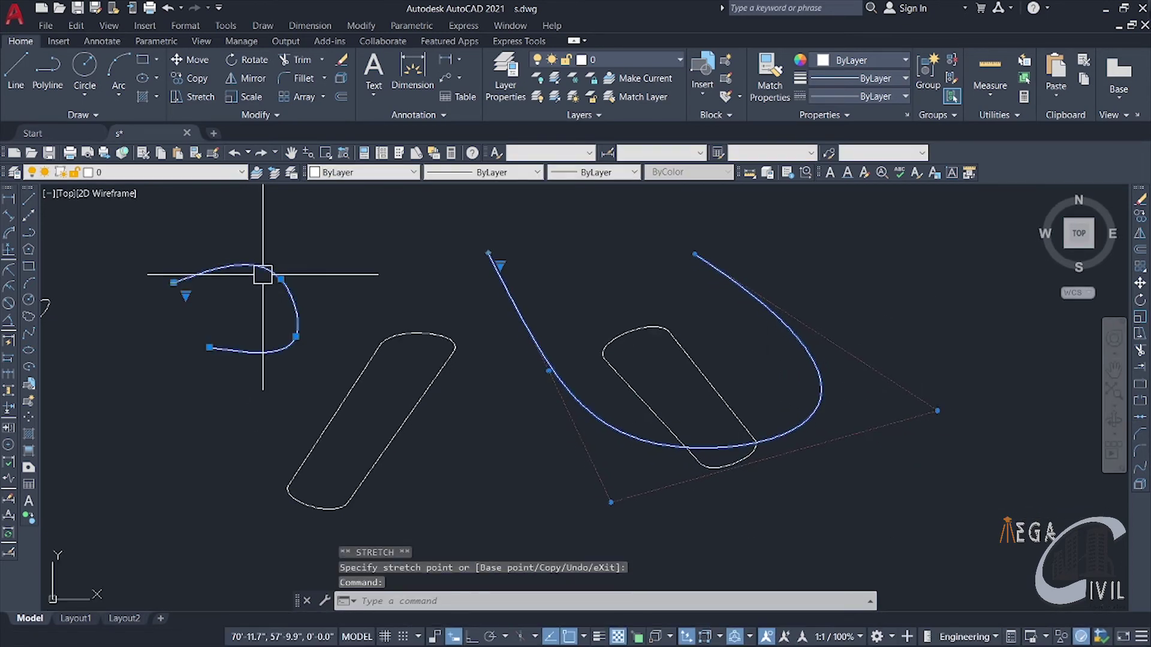
pyautogui.click(279, 280)
pyautogui.click(341, 259)
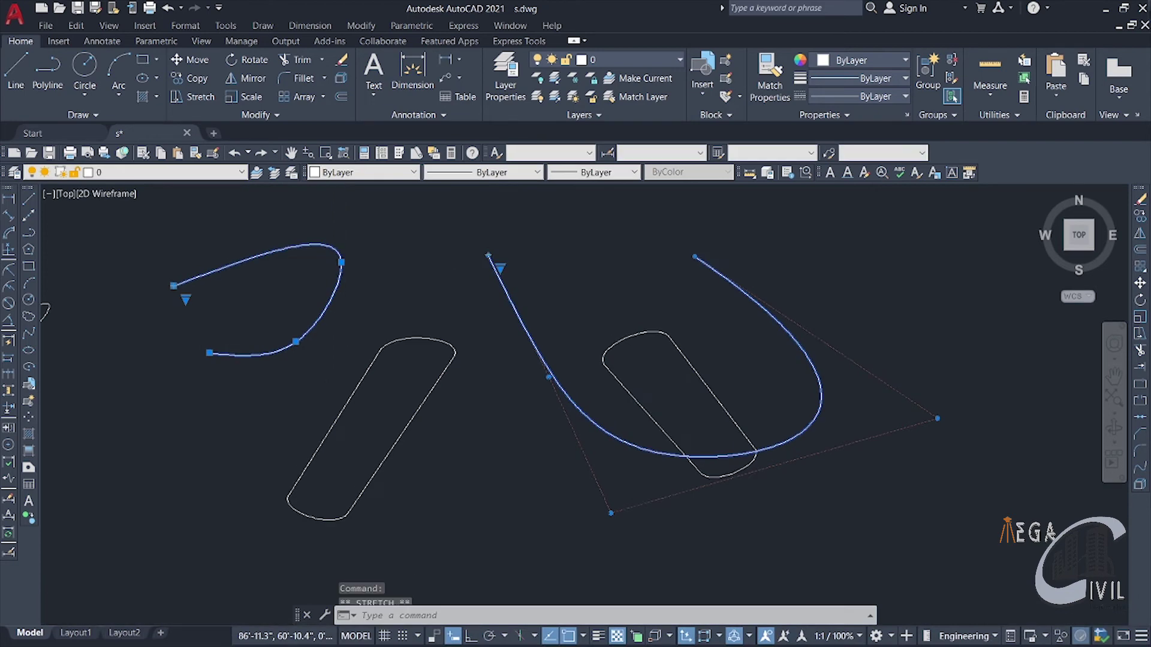
# Select the lower blend curve of the first slot-like shape and stretch its right-hand control vertex far out to the lower left
pyautogui.click(312, 507)
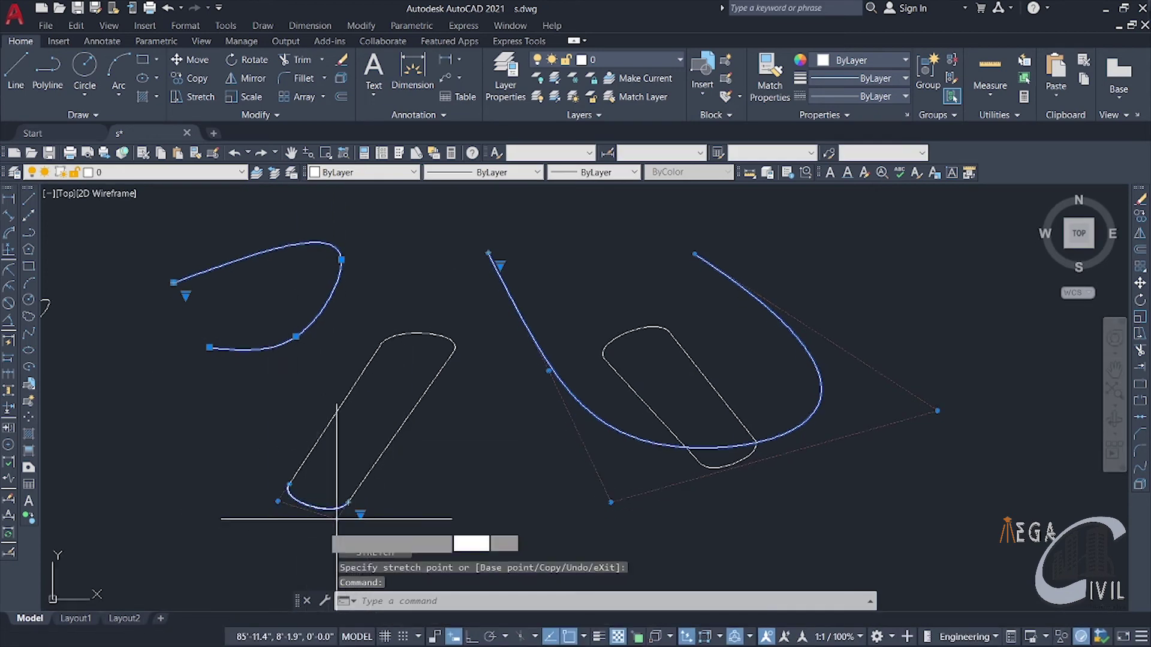
pyautogui.click(332, 520)
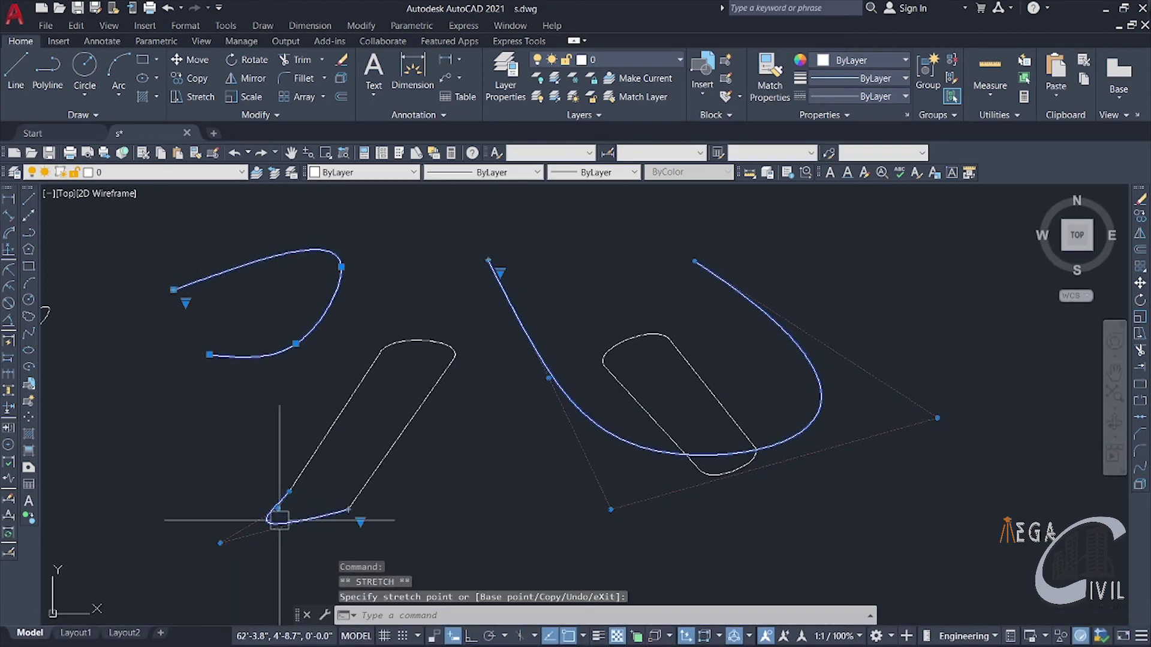
pyautogui.rightClick(315, 514)
pyautogui.click(274, 511)
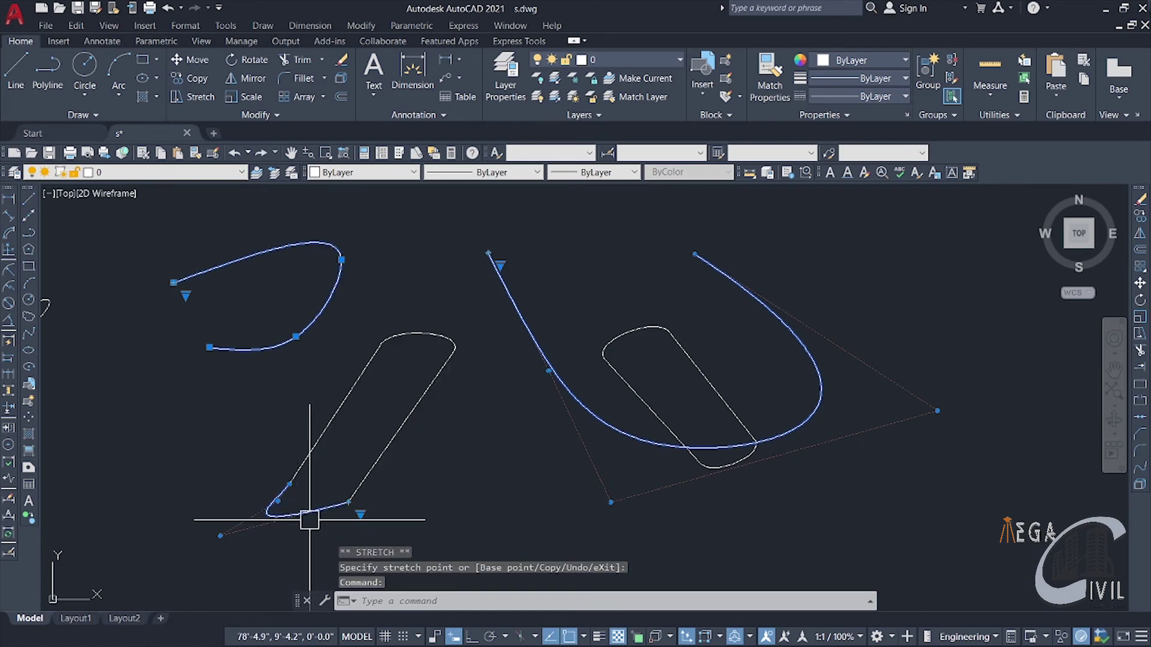
# Switch the reshaped lower blend curve of the first slot-like shape to the Fit display
pyautogui.click(363, 518)
pyautogui.click(367, 520)
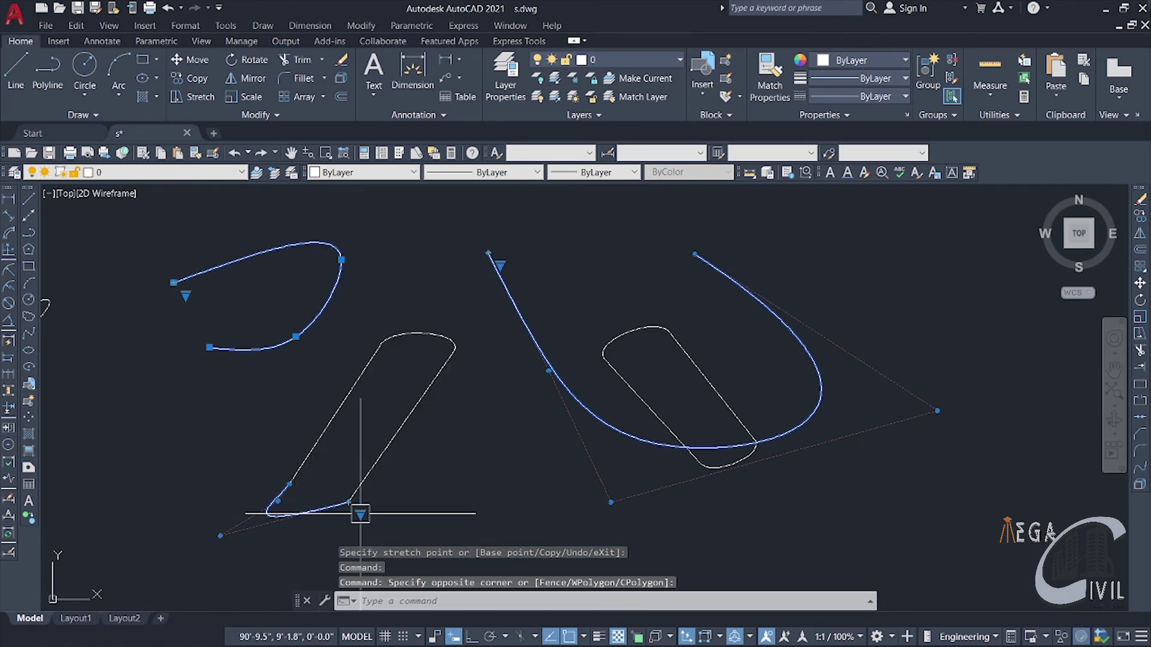
pyautogui.moveTo(360, 516)
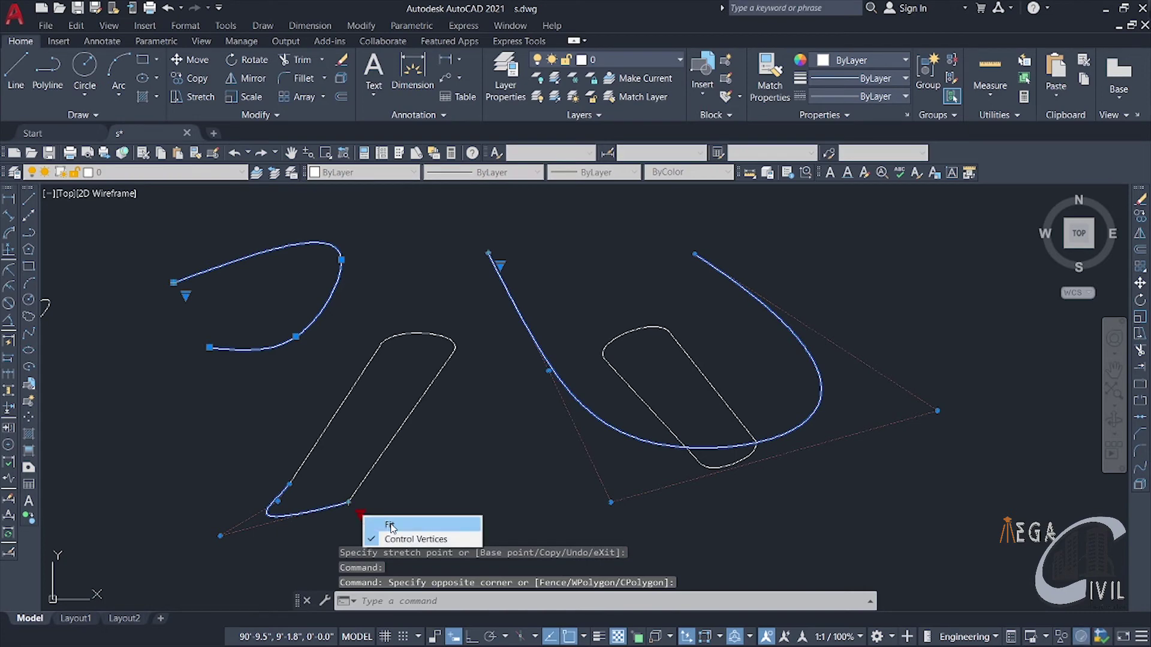
pyautogui.click(390, 526)
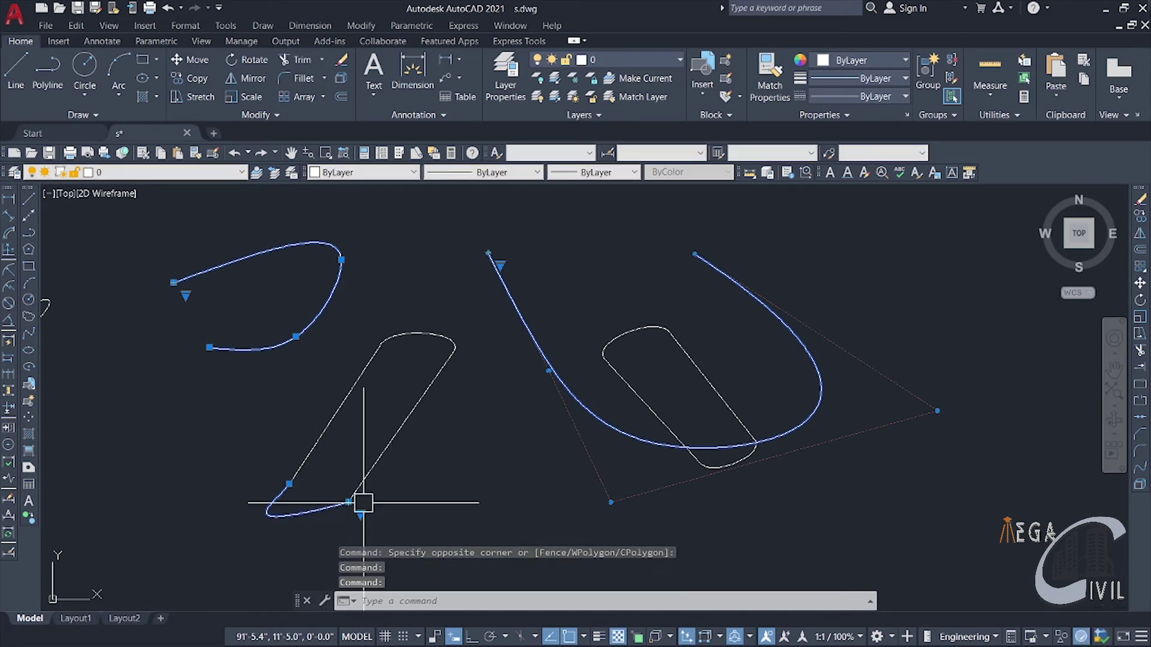
# Switch the C-shaped spline to the Control Vertices display
pyautogui.click(185, 294)
pyautogui.click(186, 293)
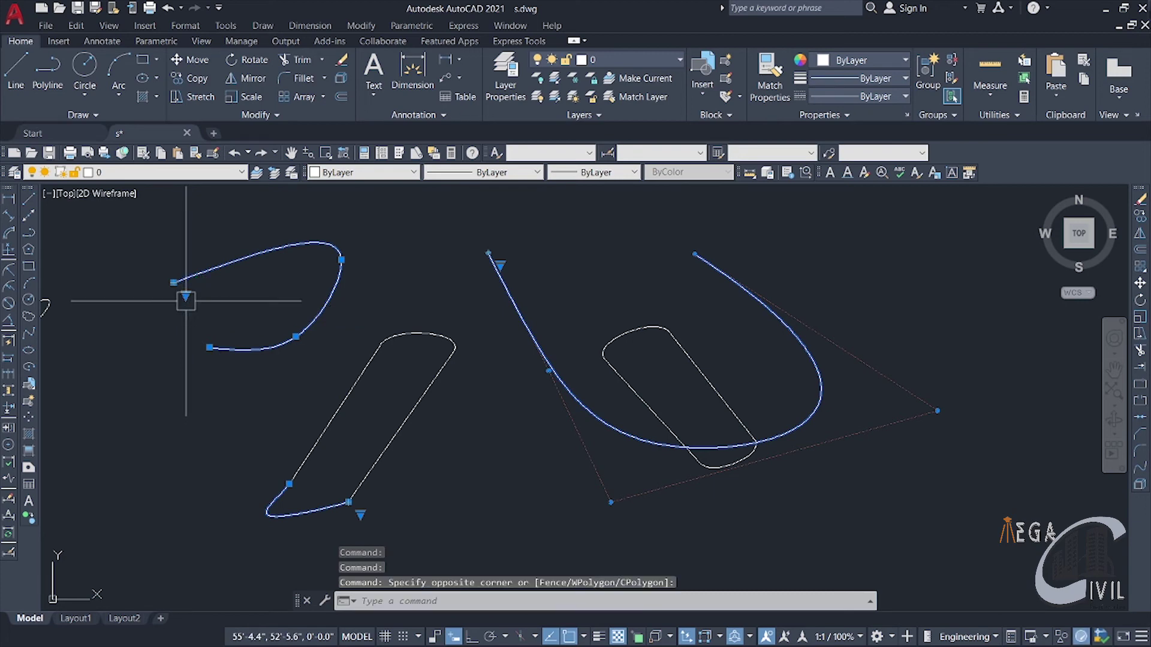
pyautogui.moveTo(186, 299)
pyautogui.click(248, 322)
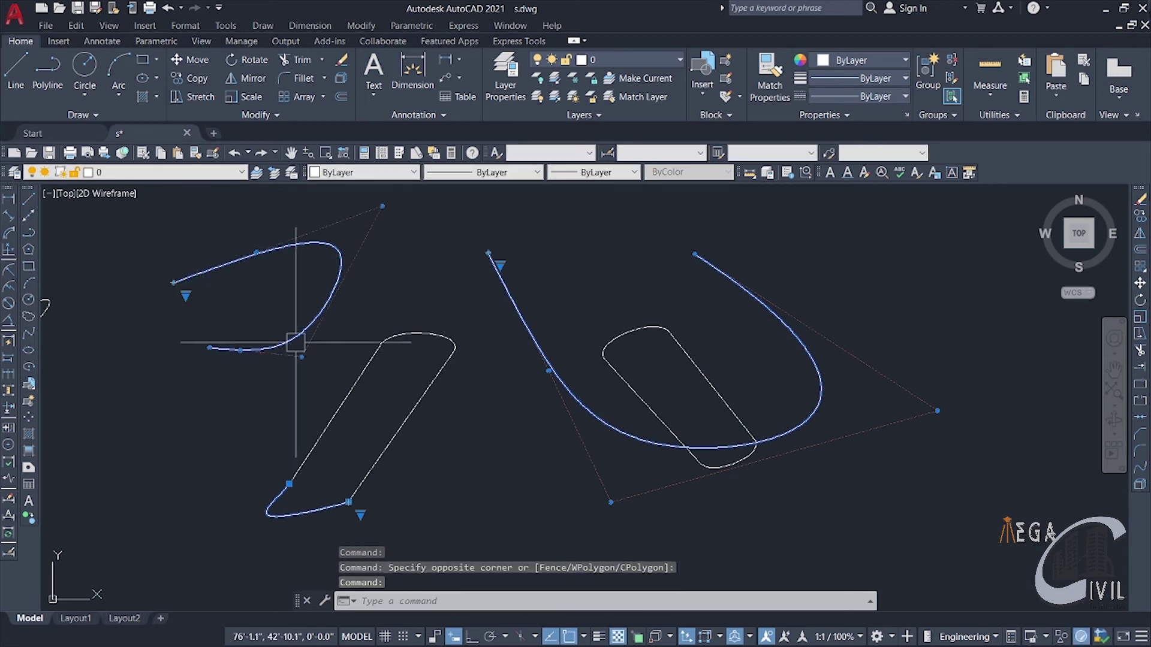
# Draw two connected lines forming a large open V in the empty area to the right of the existing shapes
pyautogui.scroll(-3, 324, 419)
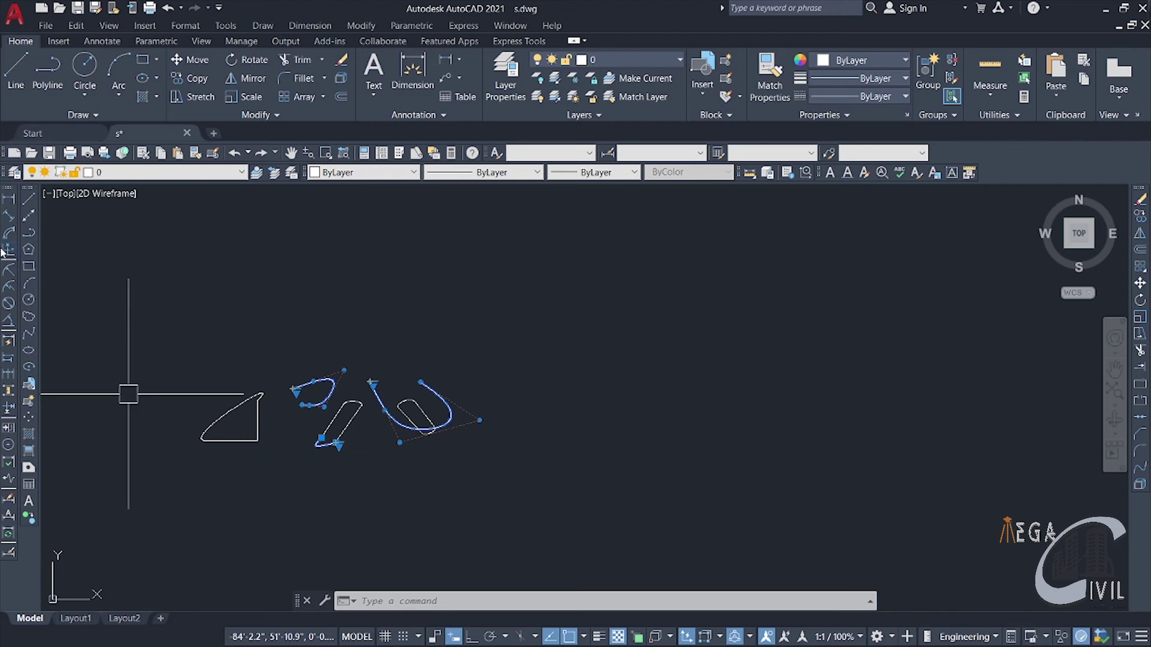
pyautogui.click(28, 203)
pyautogui.click(621, 326)
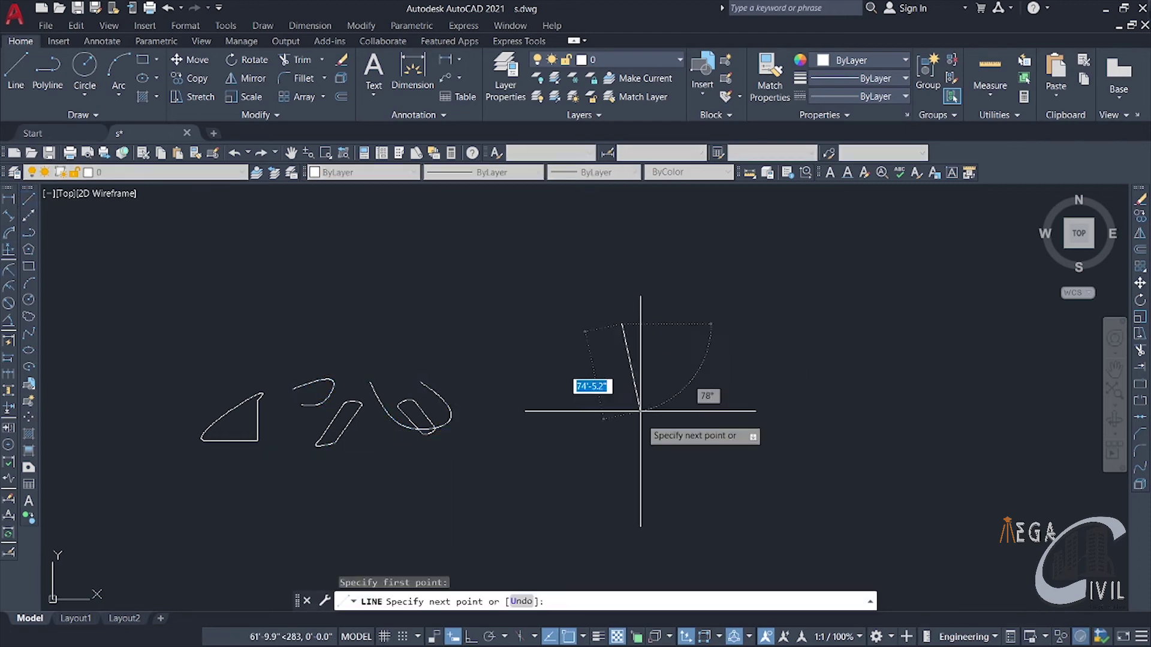
pyautogui.click(645, 468)
pyautogui.click(809, 399)
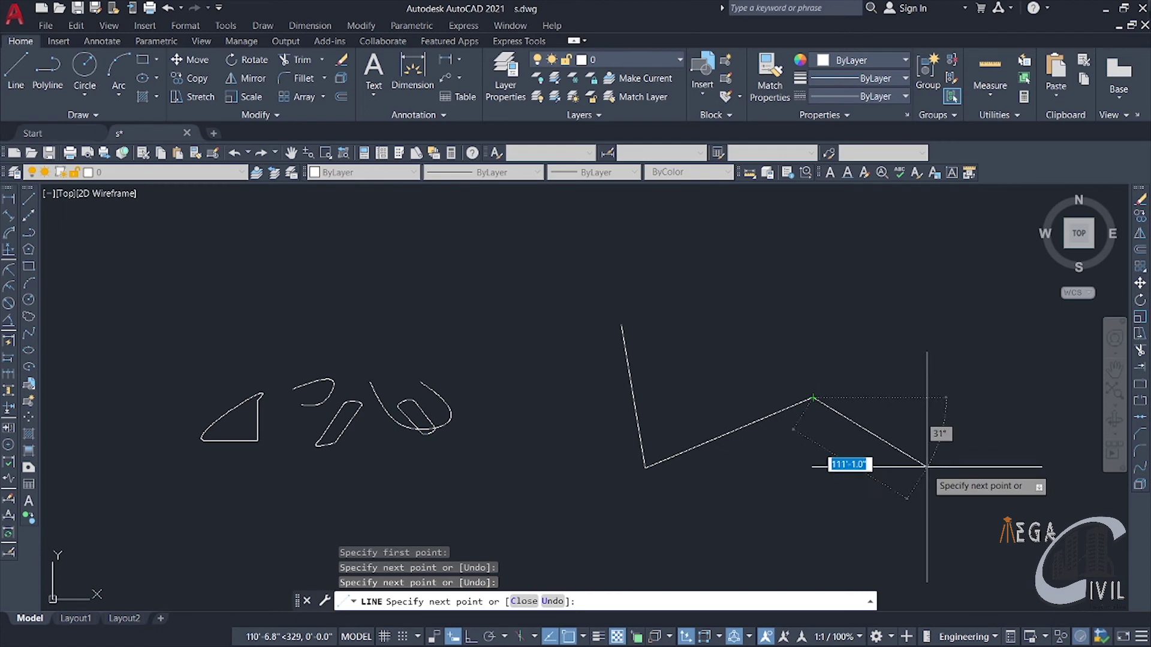
pyautogui.press('Escape')
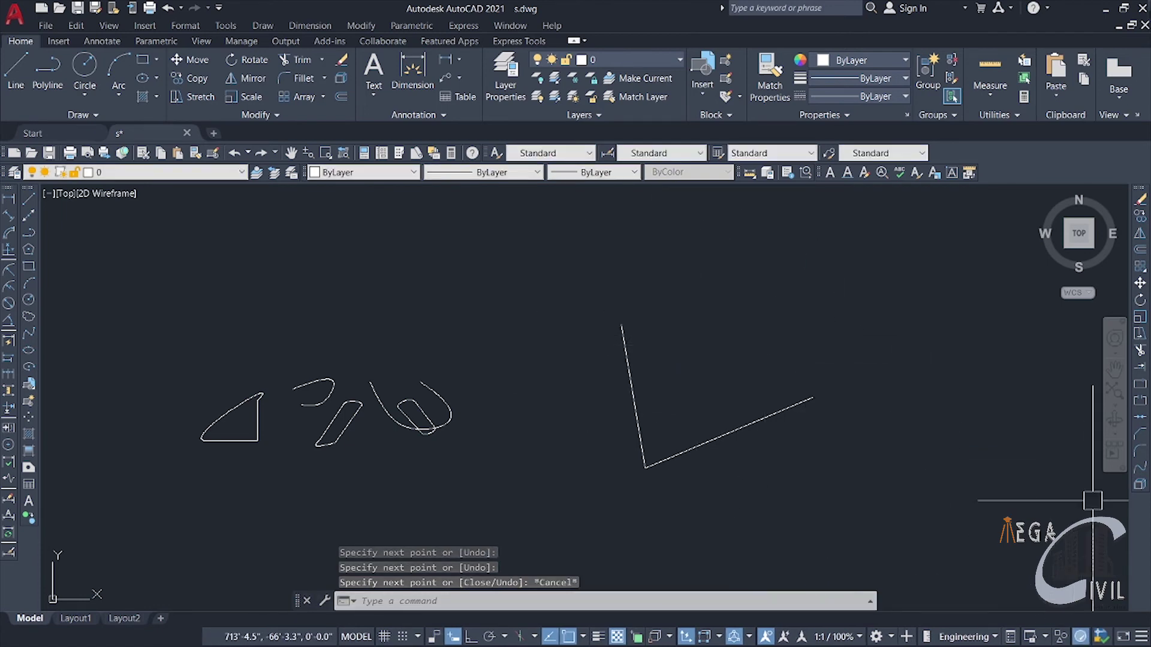
# Join the two open ends of the V with a Blend Curve
pyautogui.click(1143, 470)
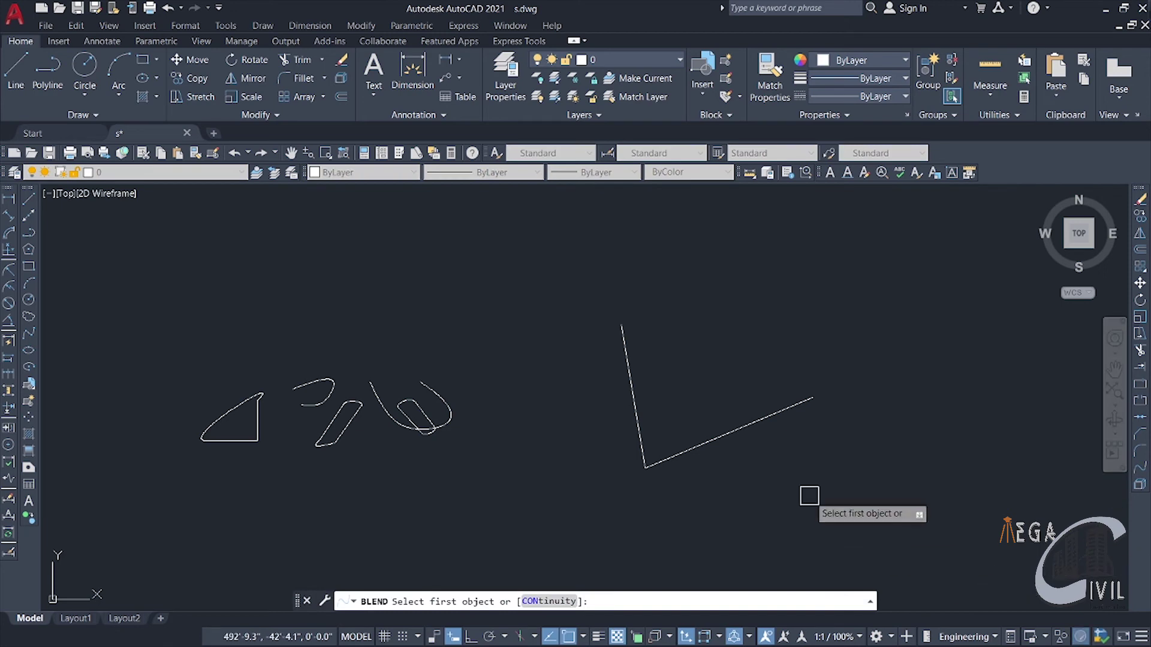
pyautogui.click(807, 400)
pyautogui.click(625, 339)
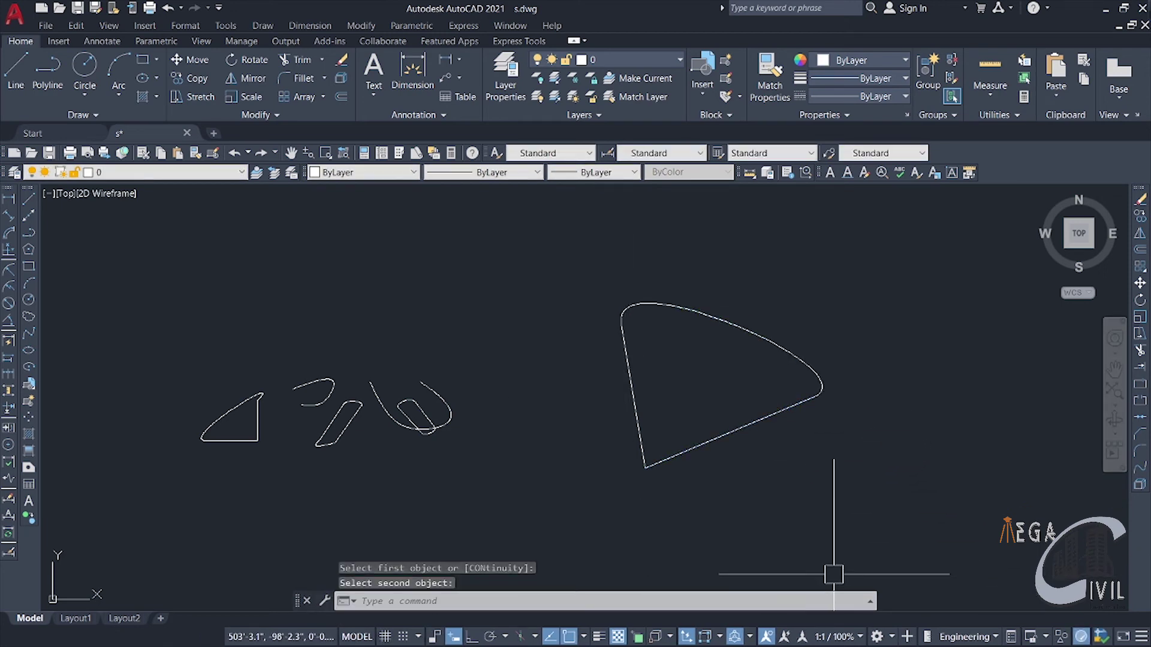
# Reshape the large V's blend curve by moving its two outer control vertices into a rounder, more evenly bulging arc
pyautogui.click(741, 329)
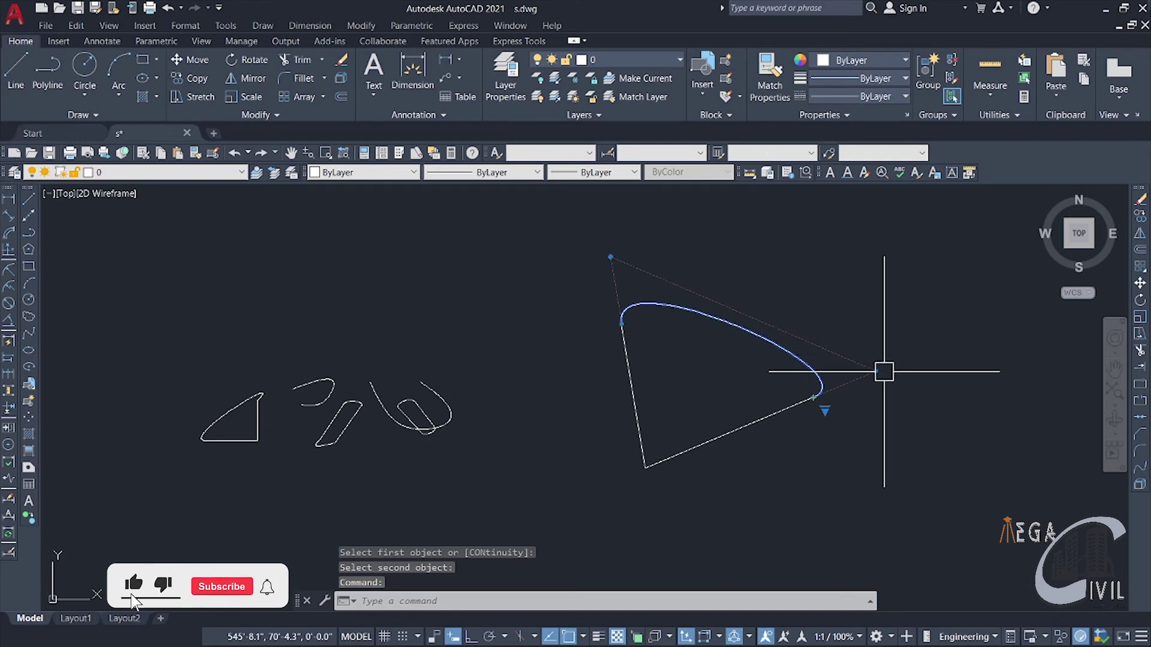
pyautogui.moveTo(885, 368)
pyautogui.mouseDown()
pyautogui.moveTo(866, 275)
pyautogui.moveTo(890, 369)
pyautogui.moveTo(873, 390)
pyautogui.moveTo(863, 270)
pyautogui.moveTo(852, 377)
pyautogui.mouseUp()
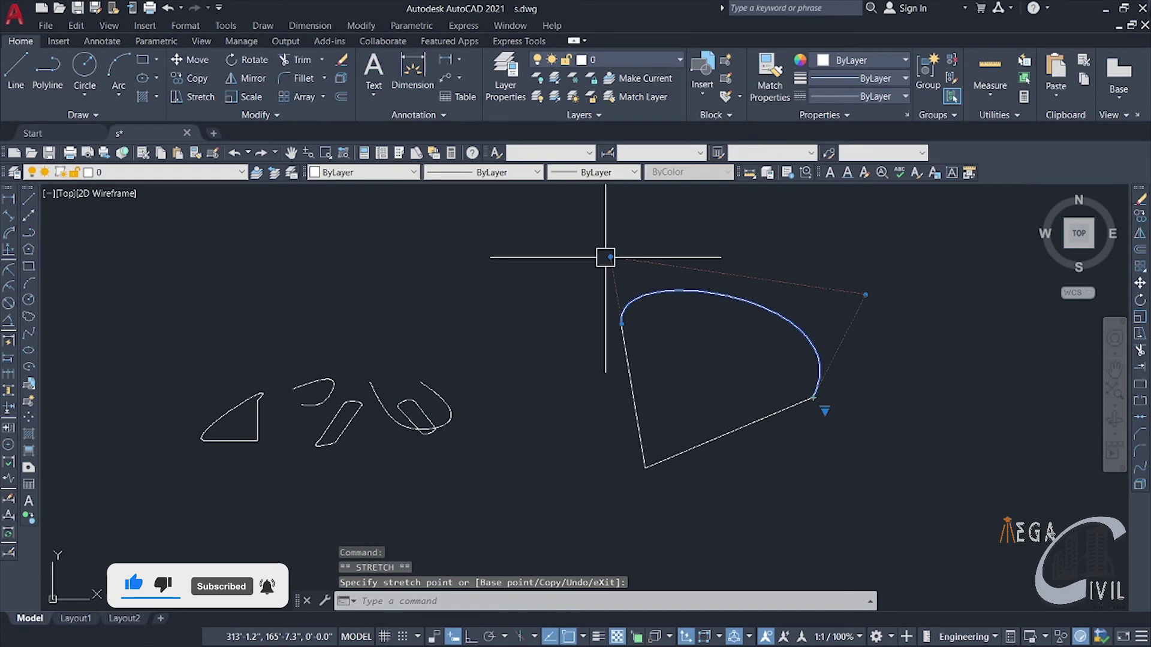
pyautogui.moveTo(604, 257); pyautogui.dragTo(641, 230)
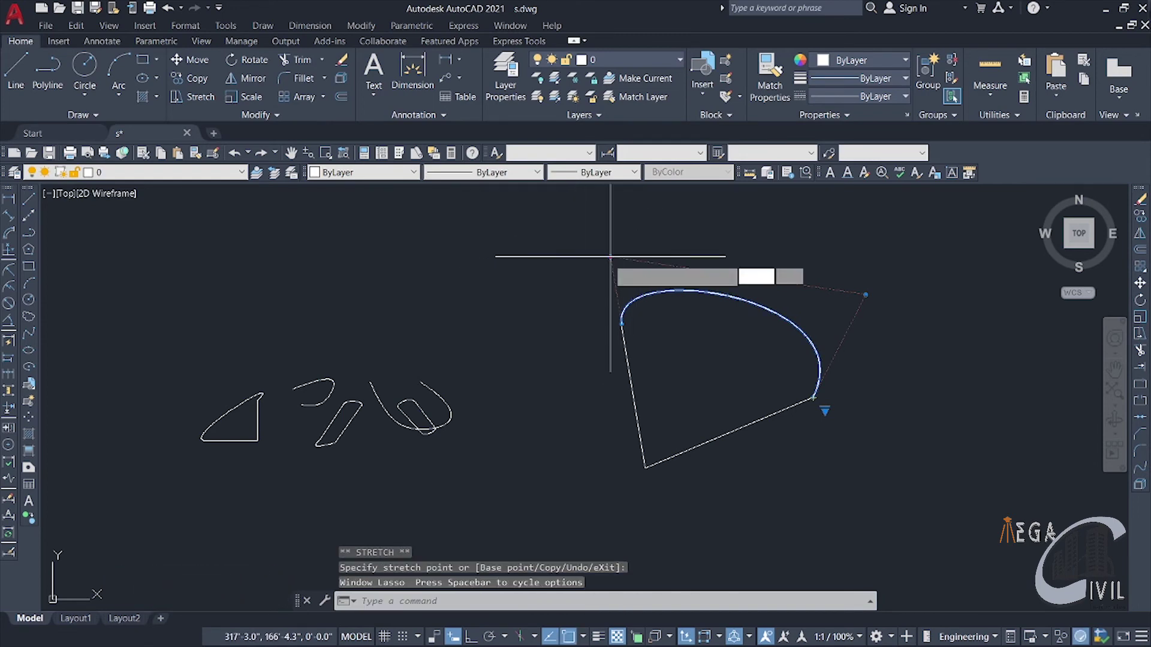
pyautogui.click(654, 240)
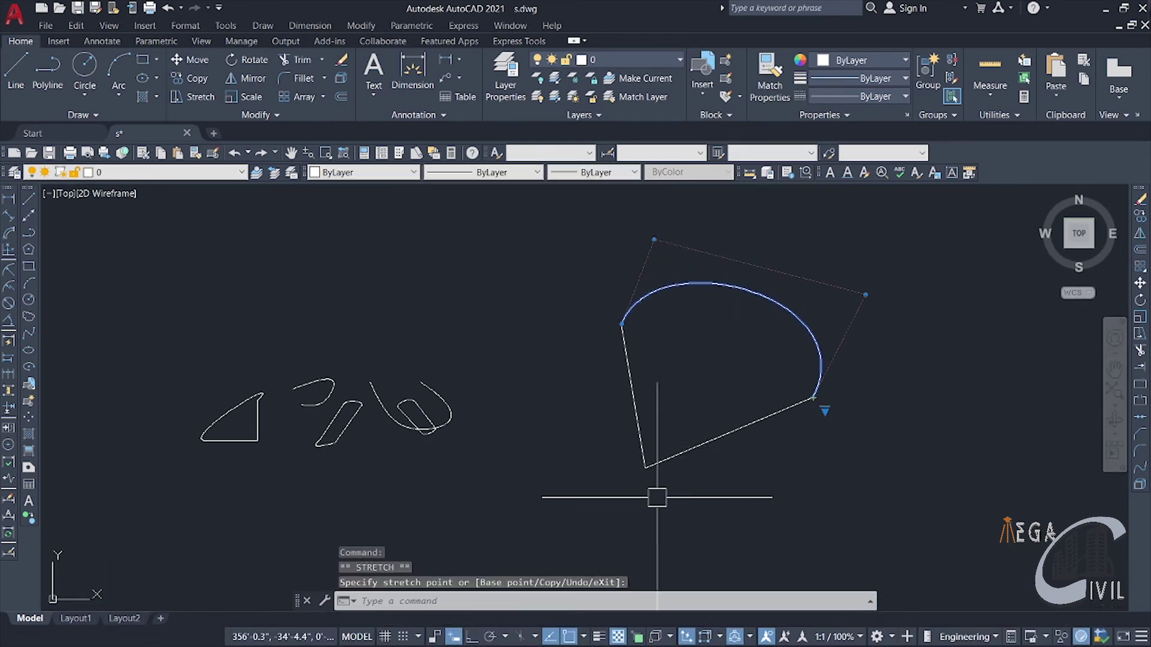
# Erase all the practice shapes, including the large V and its blend curve, from the drawing
pyautogui.scroll(-4, 448, 457)
pyautogui.click(213, 321)
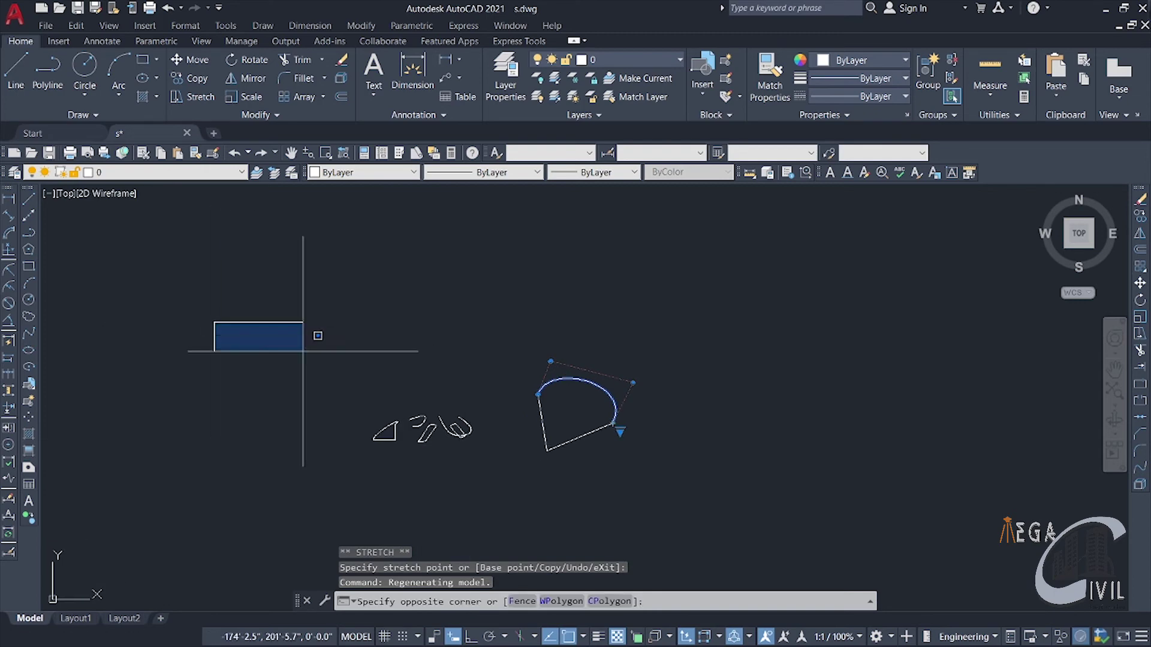
pyautogui.click(856, 548)
pyautogui.press('Delete')
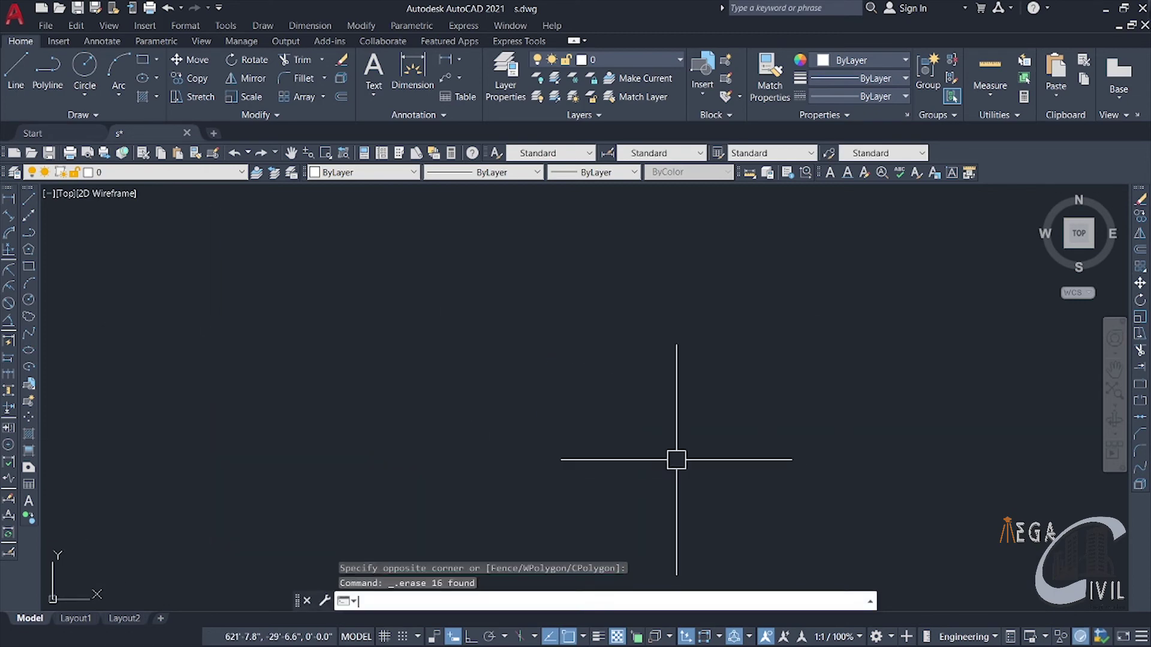
# Switch to Course Outline.pdf in Adobe Reader, check the Tutorial 22 topics, and return to AutoCAD
pyautogui.hotkey('alt', 'Tab')
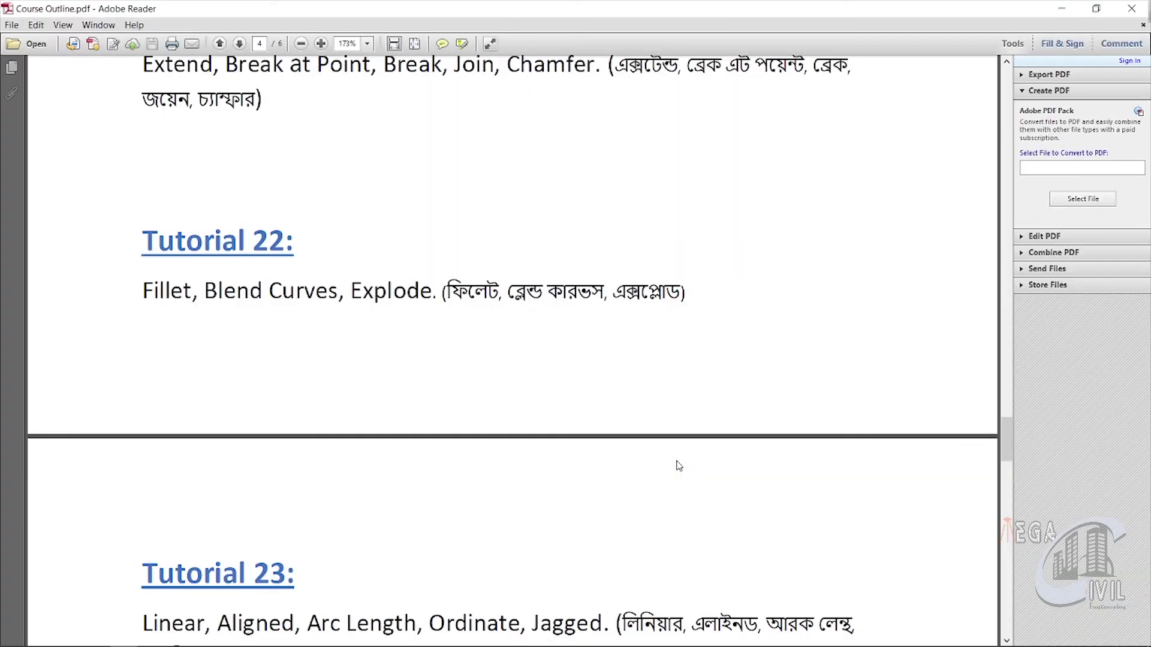
pyautogui.click(1060, 9)
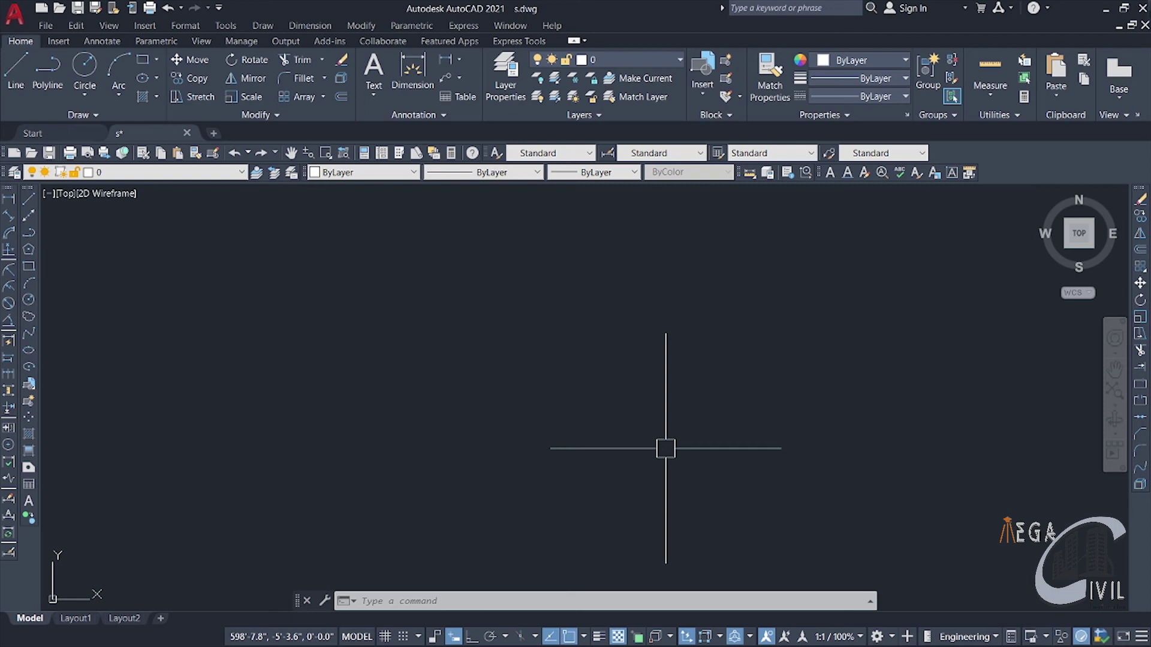
# Draw a wide rectangle about 307' high in the middle of the empty drawing area
pyautogui.click(27, 268)
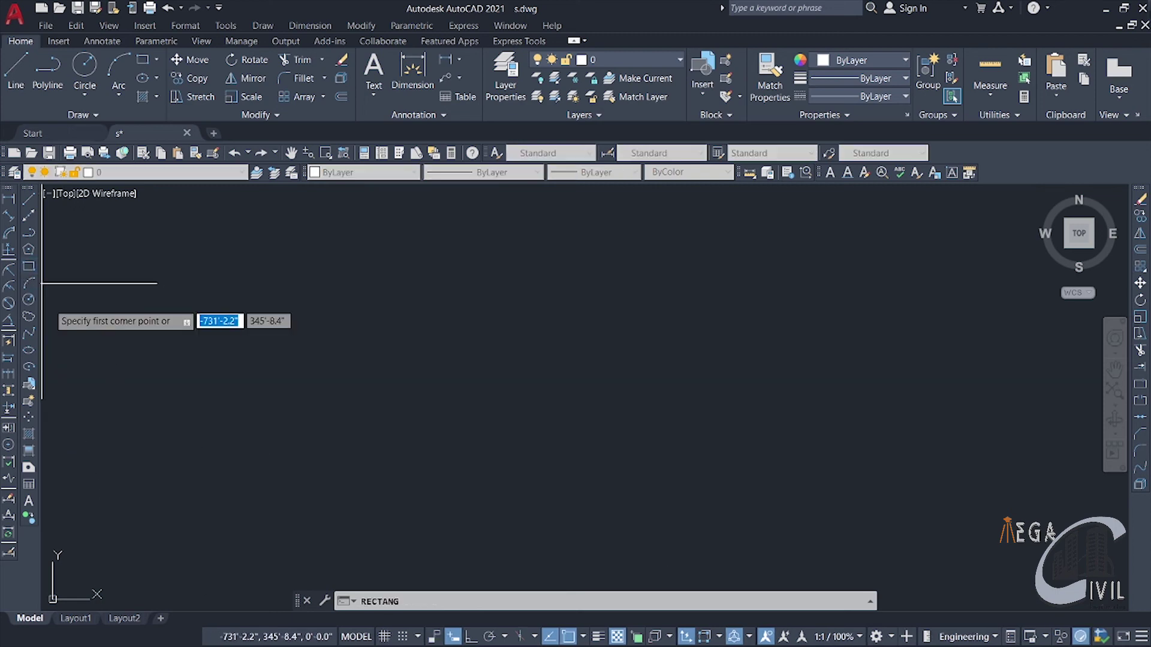
pyautogui.click(311, 281)
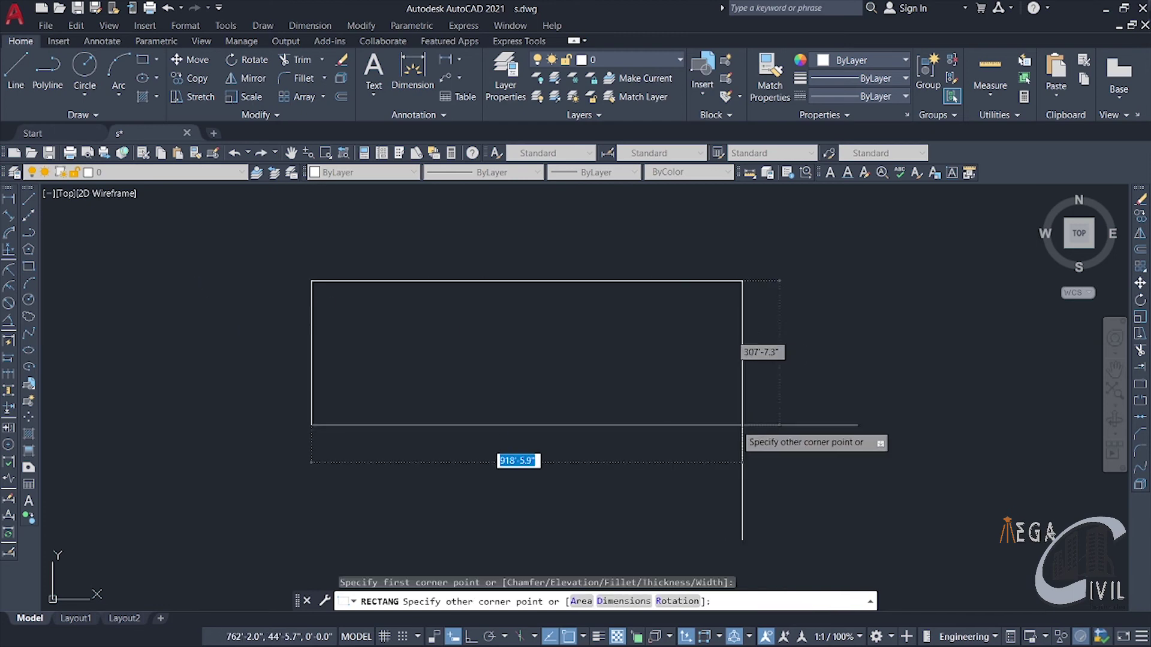
pyautogui.click(679, 424)
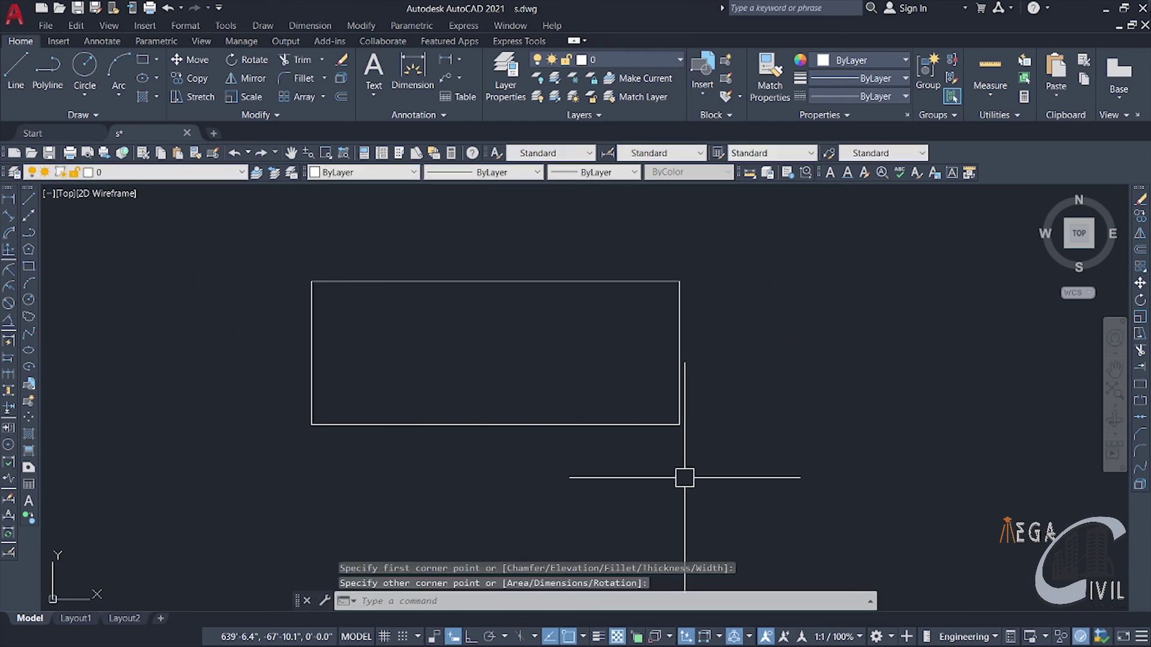
# Select the rectangle to inspect whether its four sides form one object, then clear the selection
pyautogui.click(606, 424)
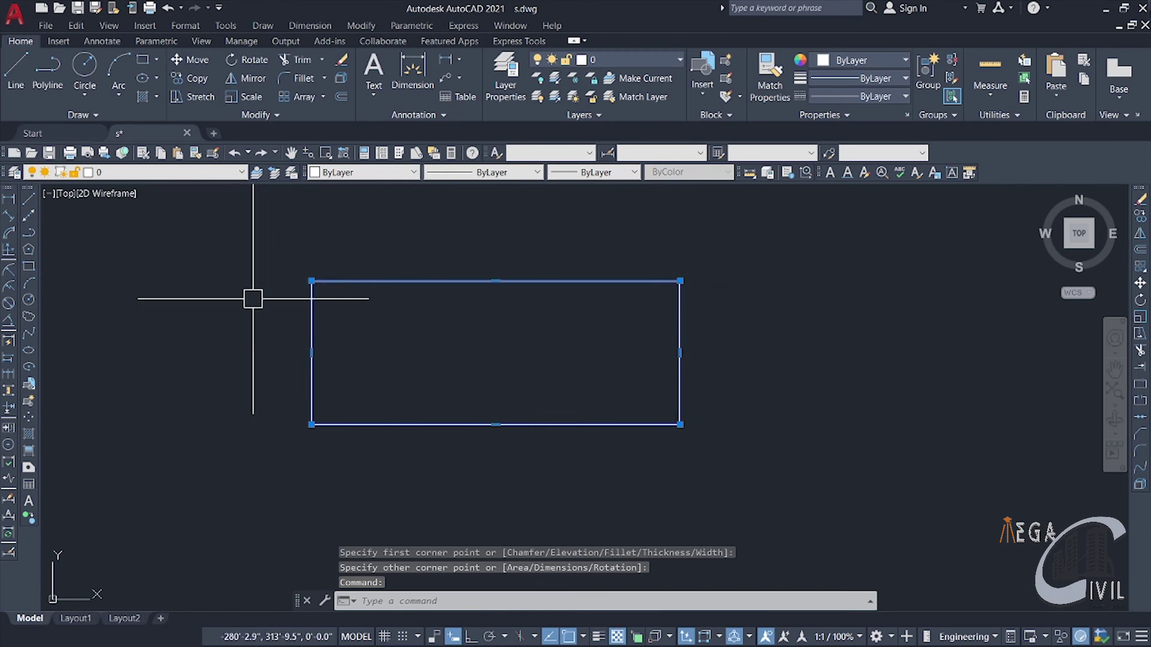
pyautogui.press('Escape')
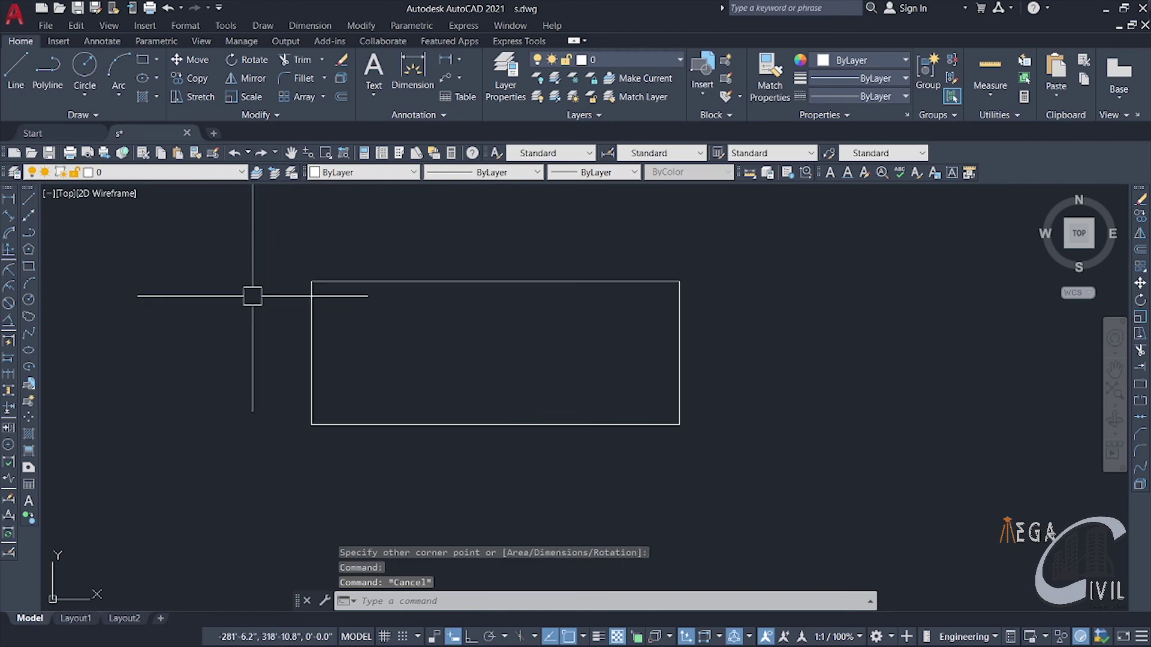
pyautogui.click(264, 251)
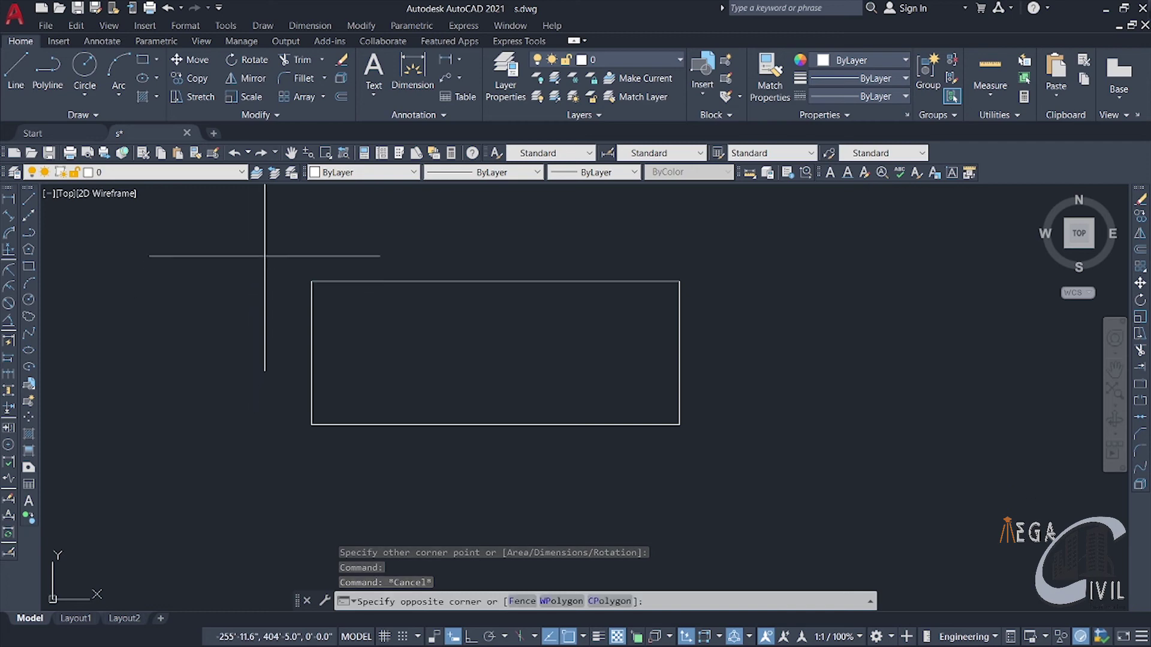
pyautogui.click(809, 488)
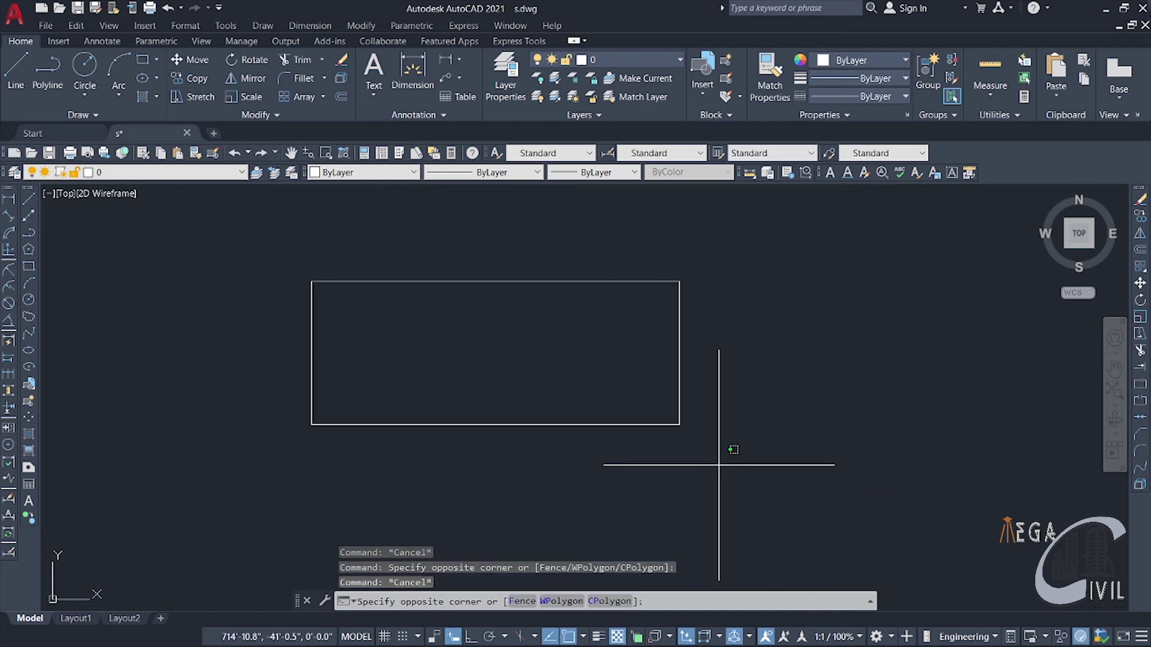
pyautogui.press('Escape')
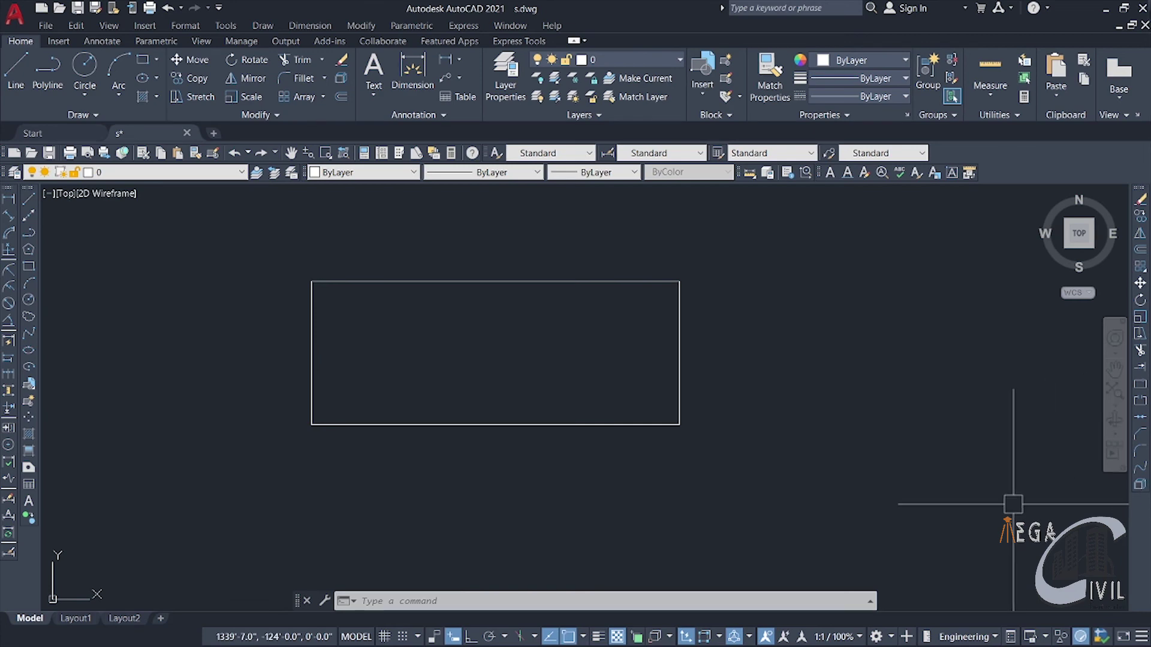
# Explode the rectangle into separate line segments
pyautogui.write('ex')
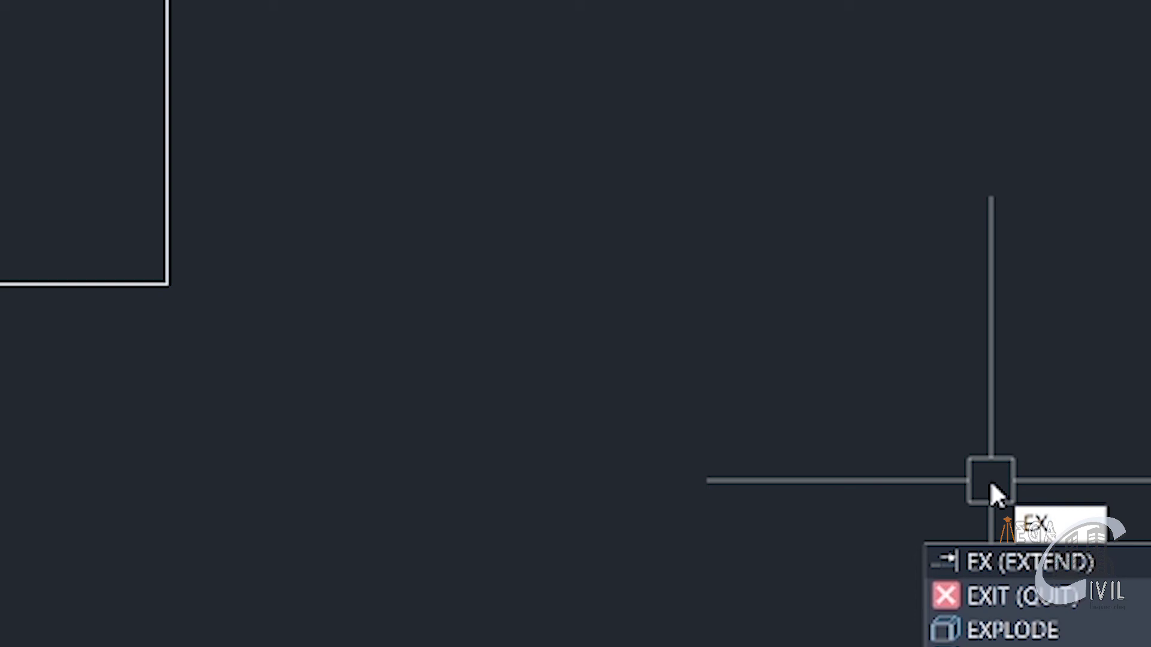
pyautogui.write('po')
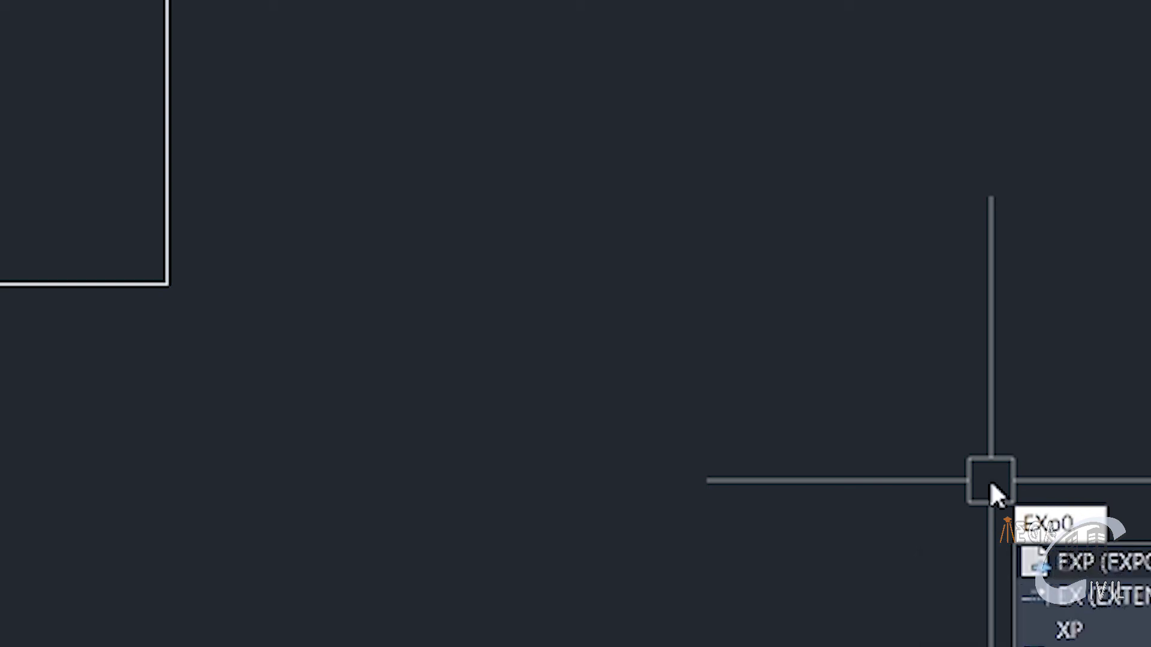
pyautogui.press('BackSpace')
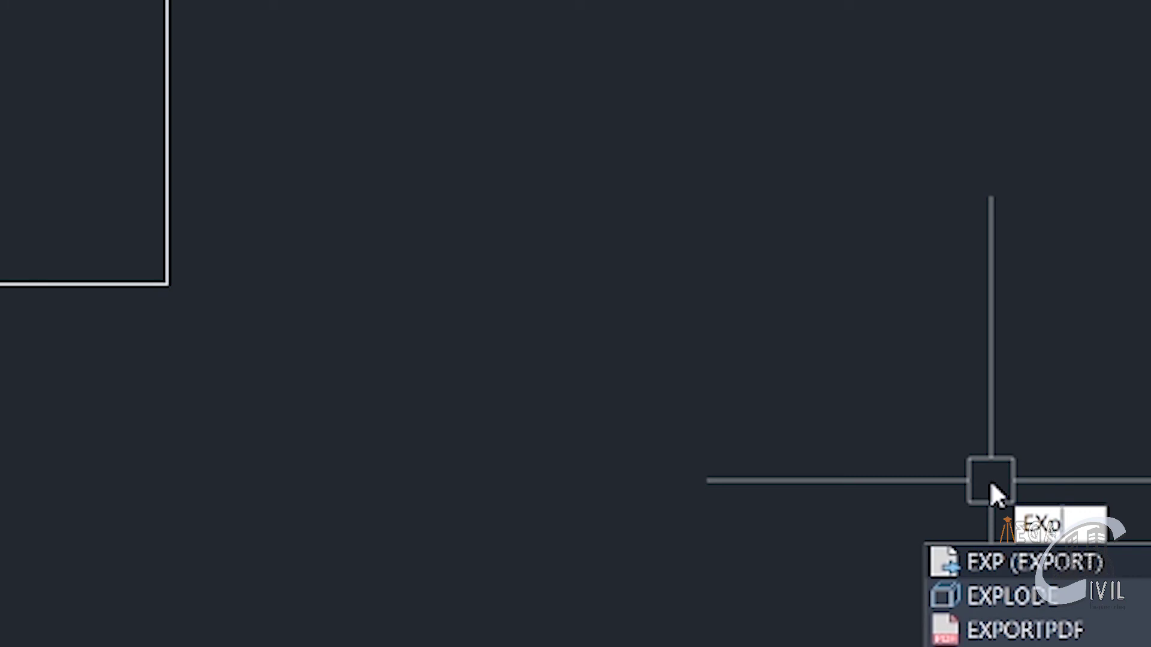
pyautogui.press('Down')
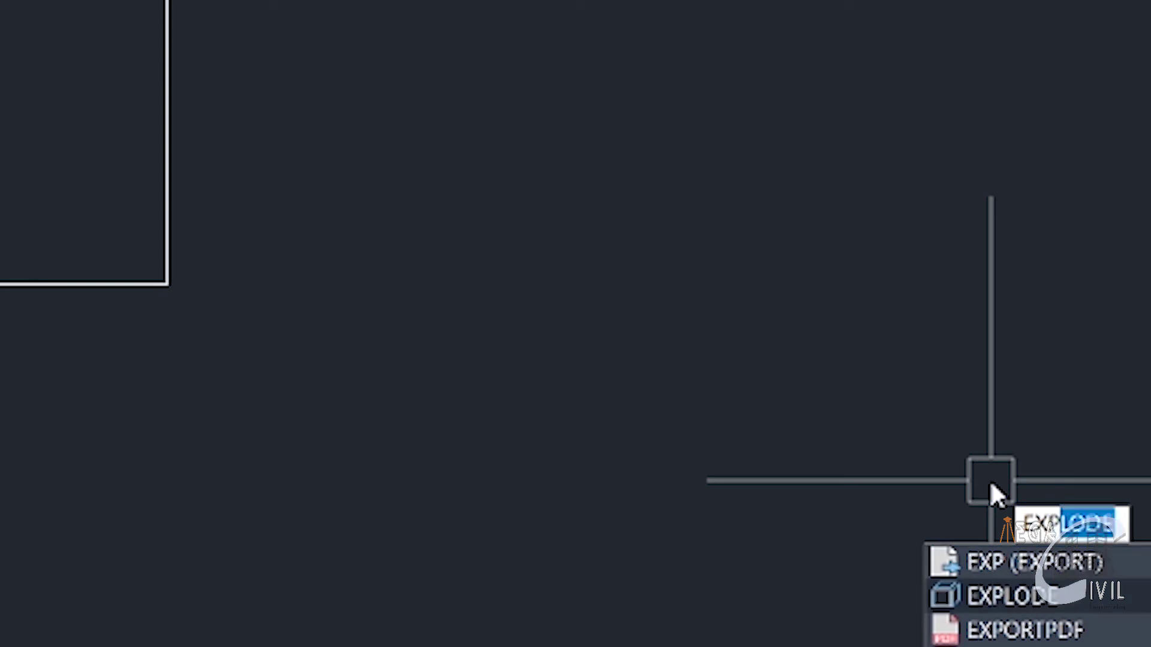
pyautogui.press('Return')
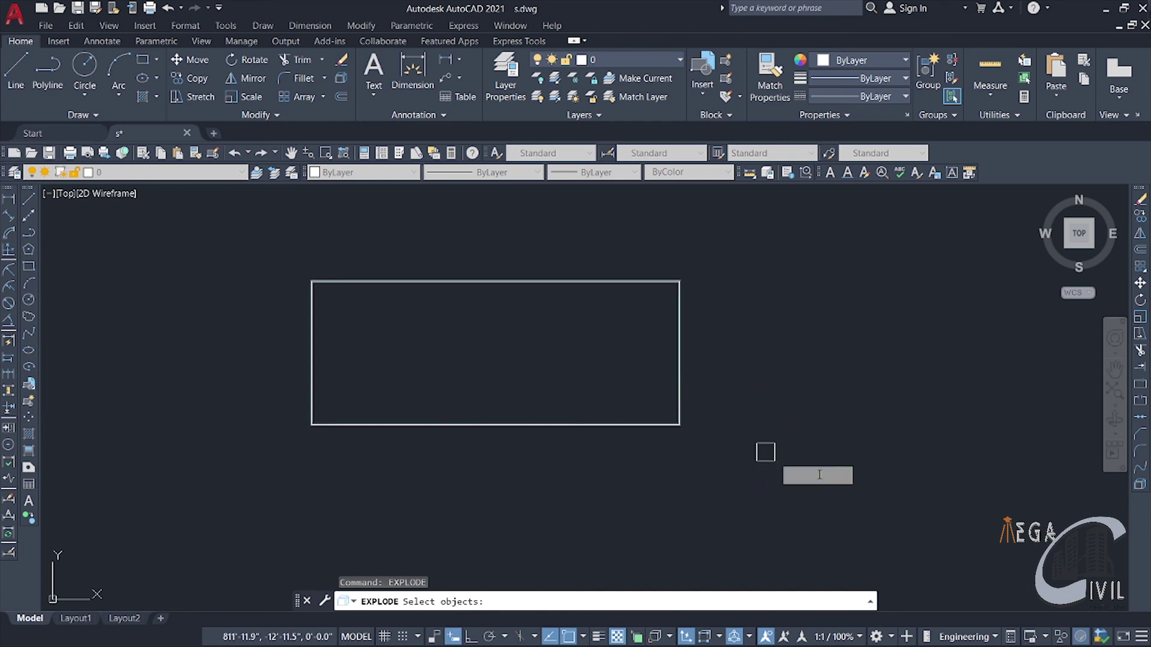
pyautogui.click(678, 385)
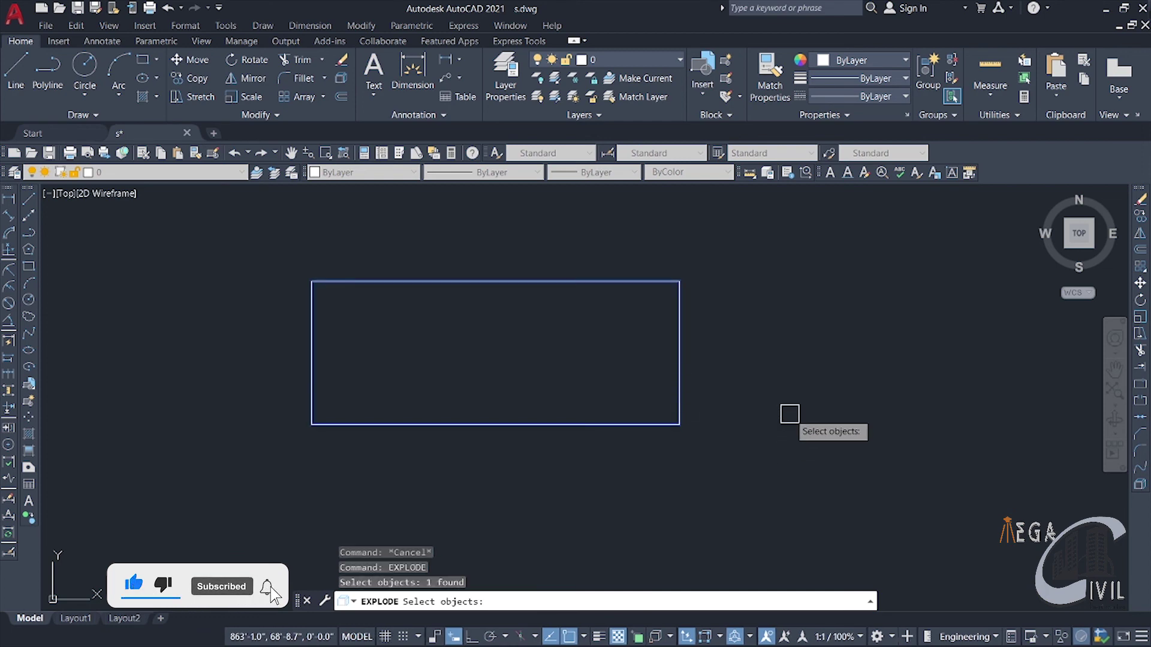
pyautogui.press('Return')
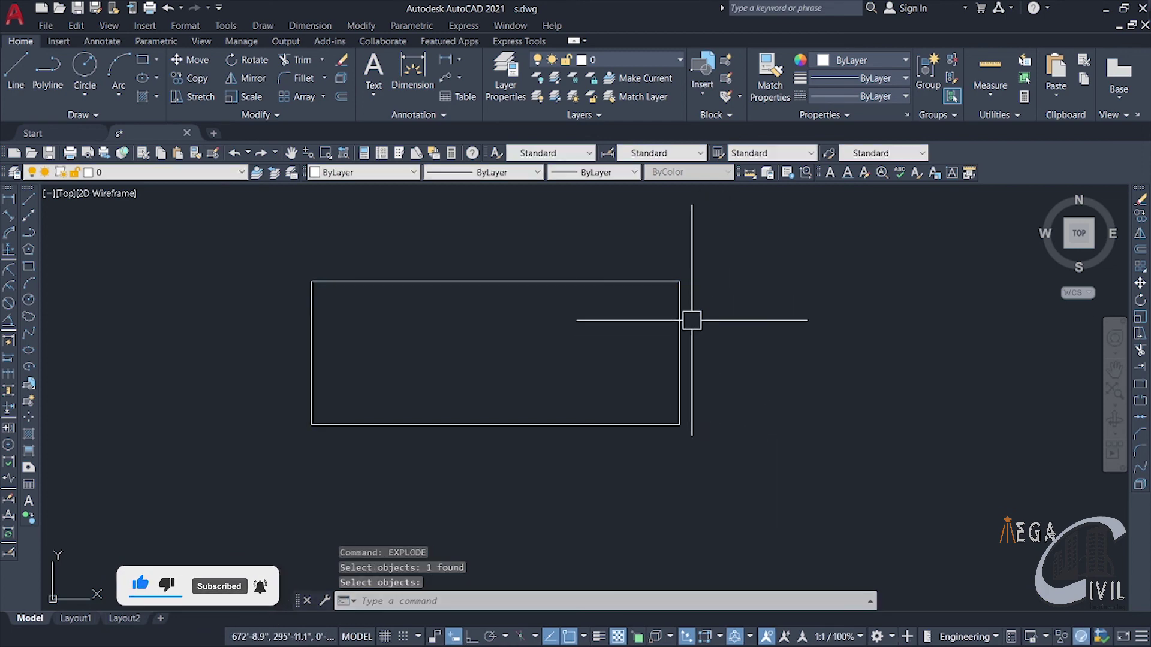
# Select the exploded rectangle's sides one by one to examine them as individual lines, then deselect them
pyautogui.click(681, 329)
pyautogui.click(620, 284)
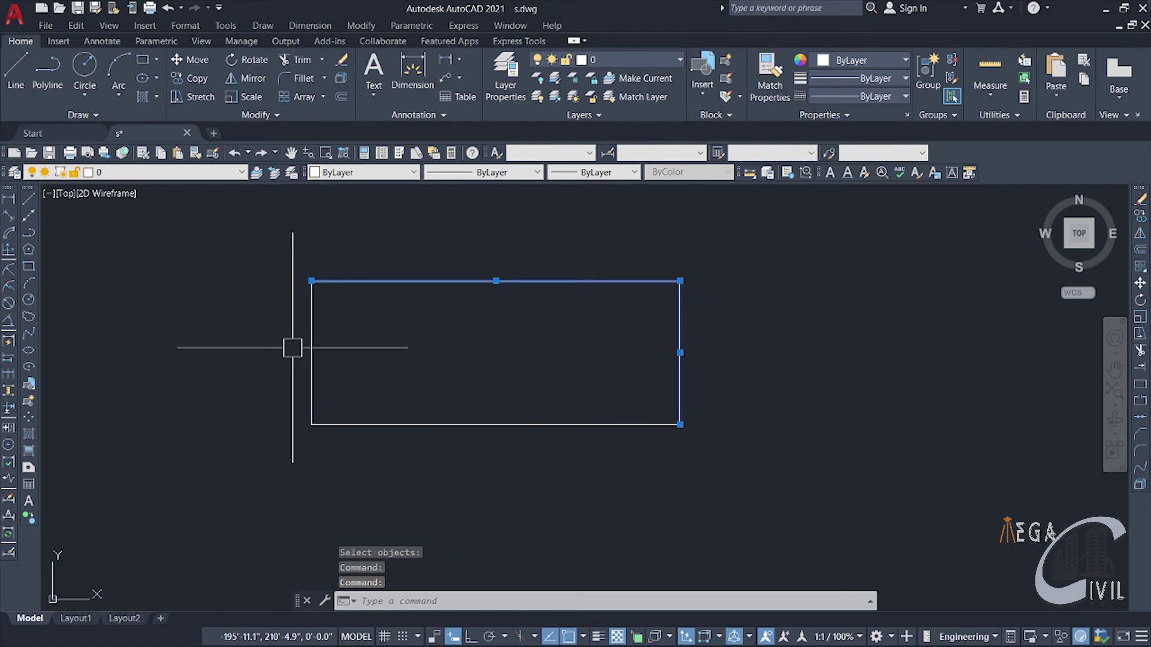
pyautogui.click(311, 352)
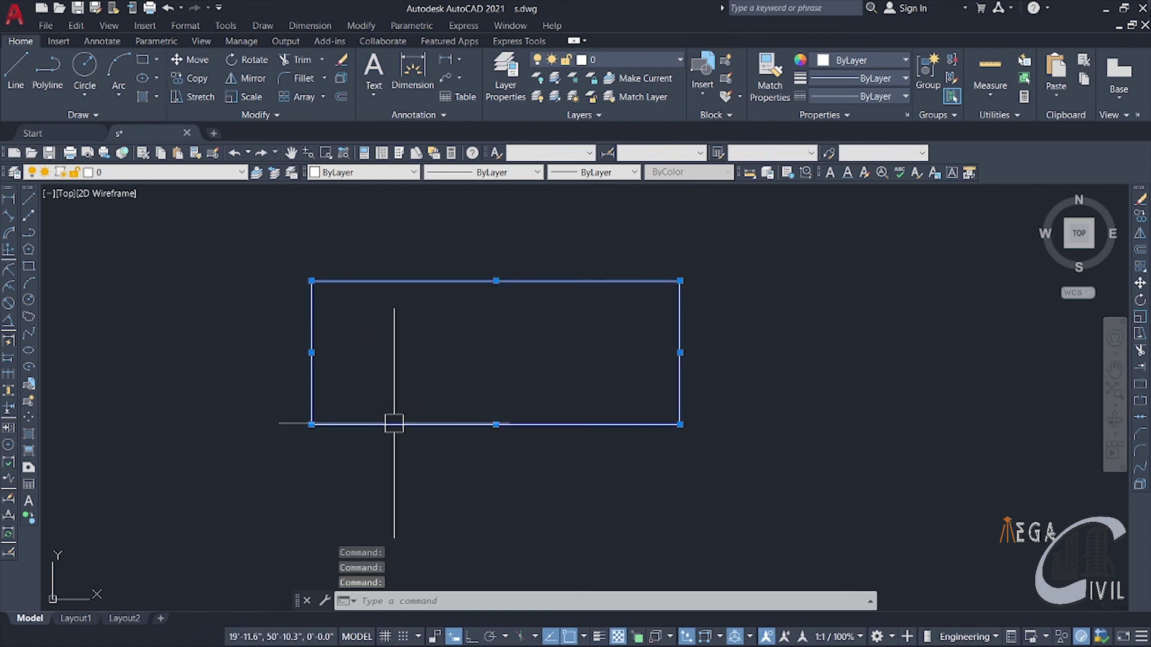
pyautogui.press('Escape')
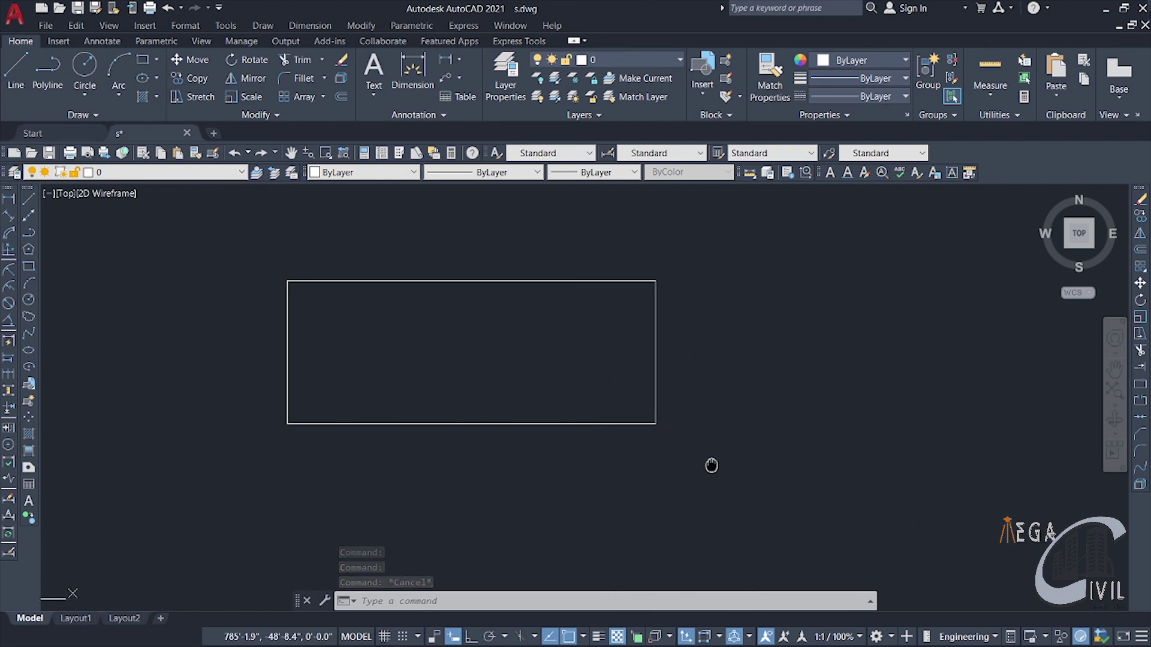
pyautogui.moveTo(611, 478)
pyautogui.mouseDown(button='middle')
pyautogui.moveTo(709, 465)
pyautogui.moveTo(688, 465)
pyautogui.mouseUp(button='middle')
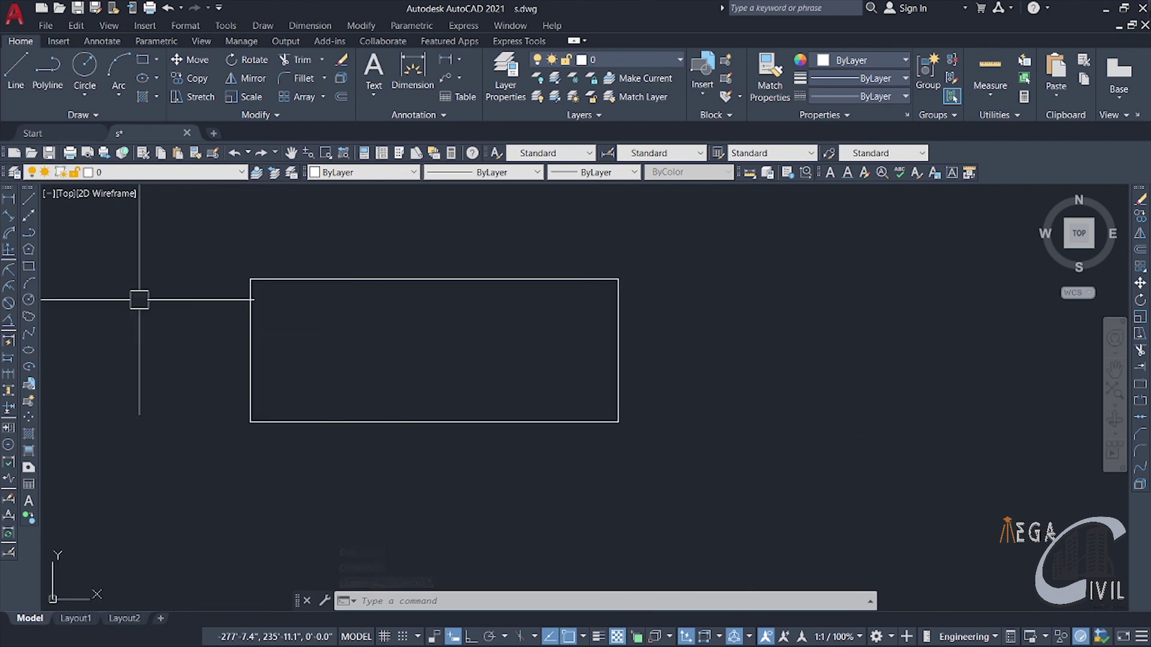
# Open Drawing1 from the recent documents on the Start page
pyautogui.click(65, 135)
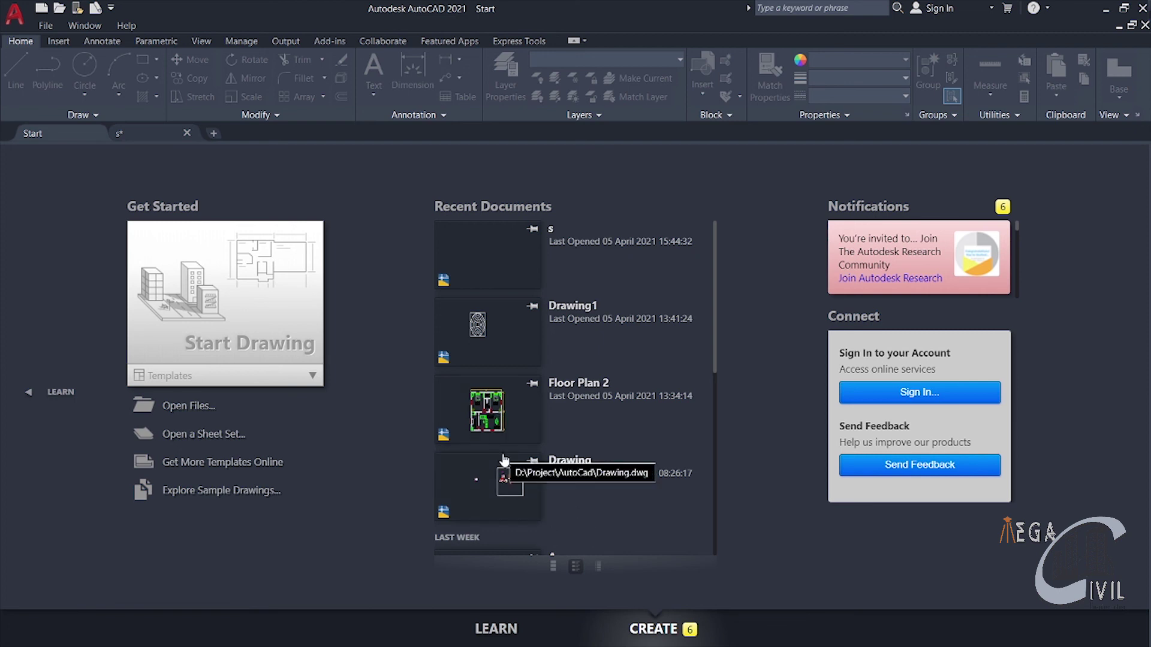
pyautogui.scroll(-2, 507, 470)
pyautogui.scroll(2, 466, 391)
pyautogui.click(472, 328)
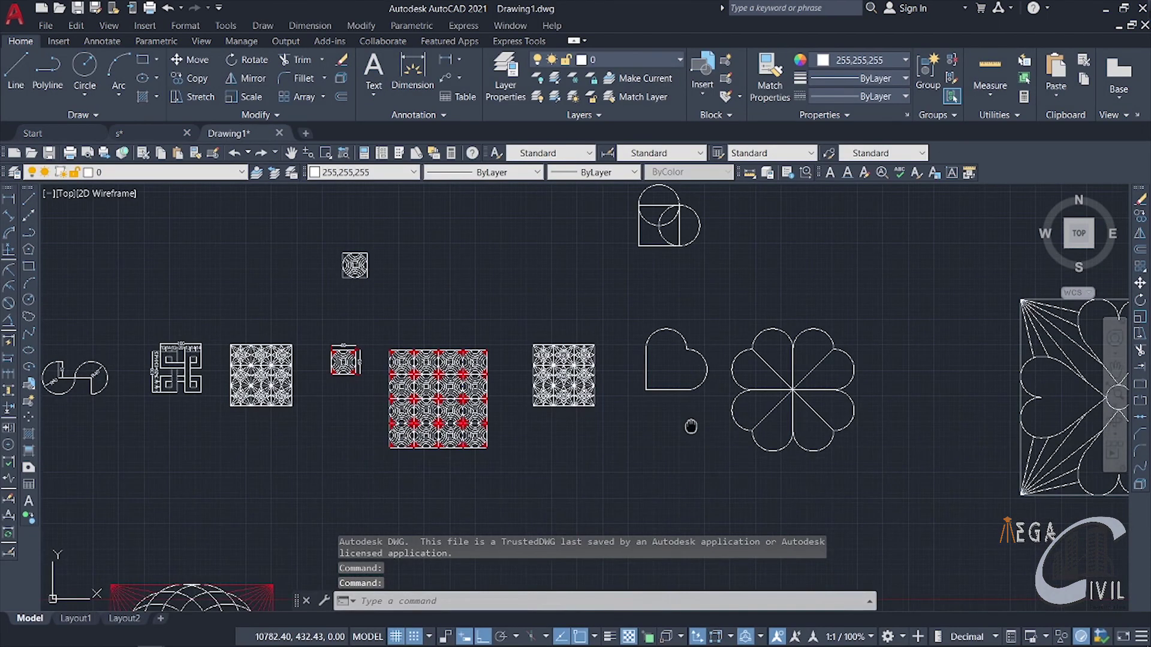
# Join the heart shape's two arcs and its straight-edged part into a single polyline with the Join command
pyautogui.scroll(2, 688, 426)
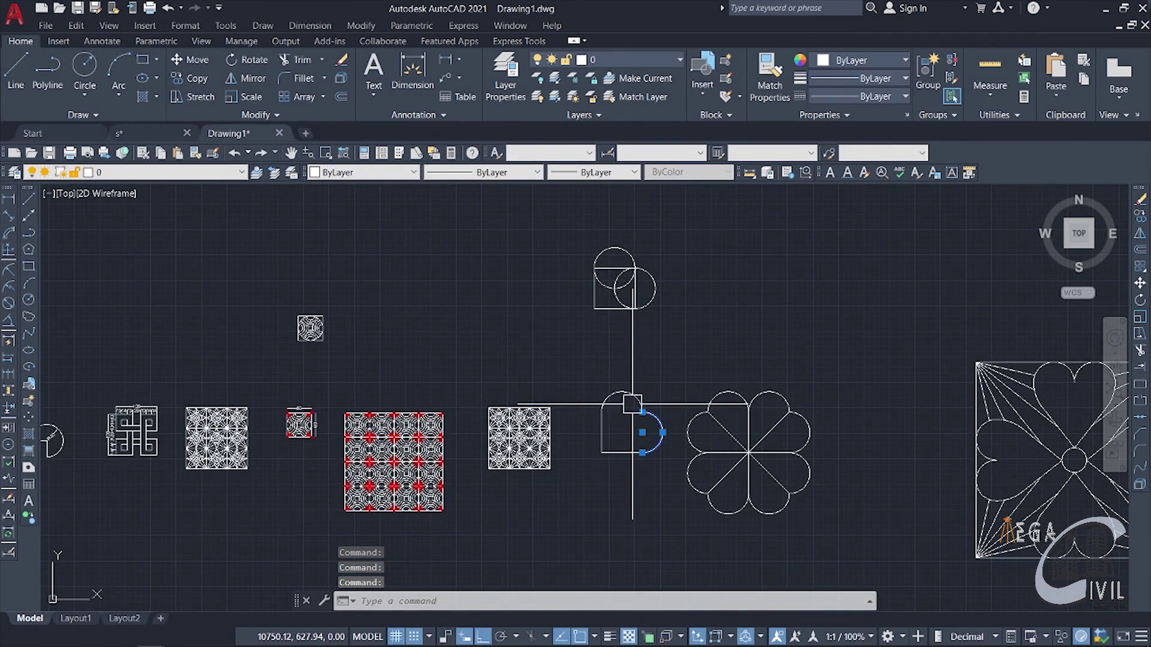
pyautogui.click(599, 405)
pyautogui.scroll(4, 617, 446)
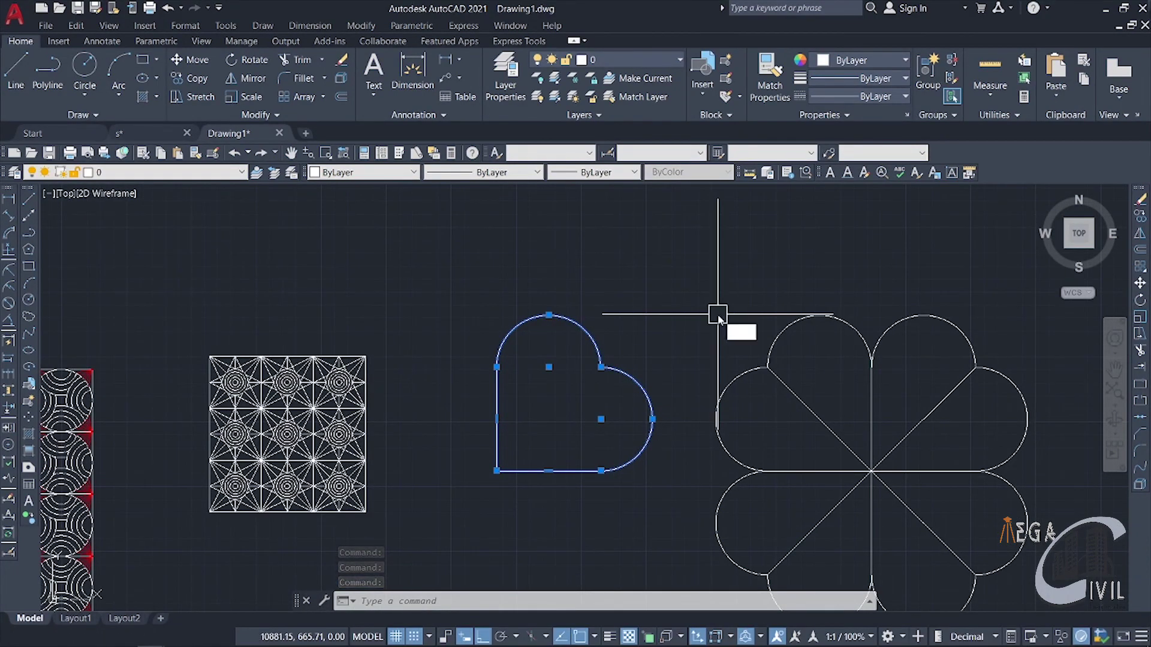
pyautogui.write('joi')
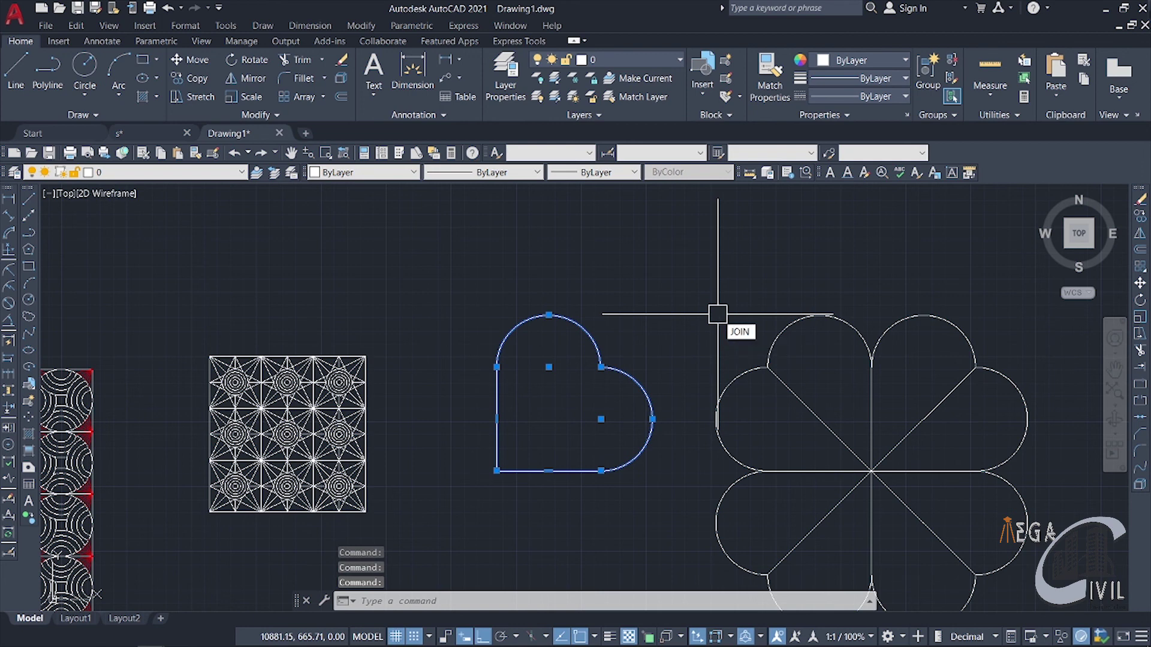
pyautogui.press('Return')
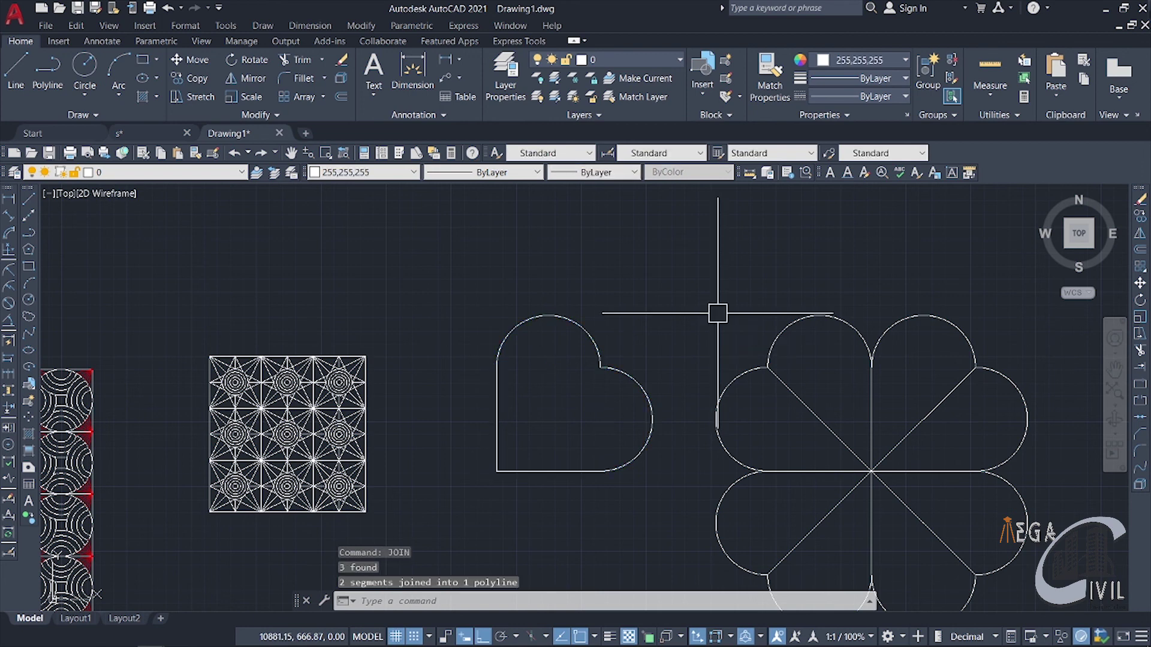
# Select the joined heart outline to examine whether all its segments behave as one object
pyautogui.click(635, 380)
pyautogui.press('Escape')
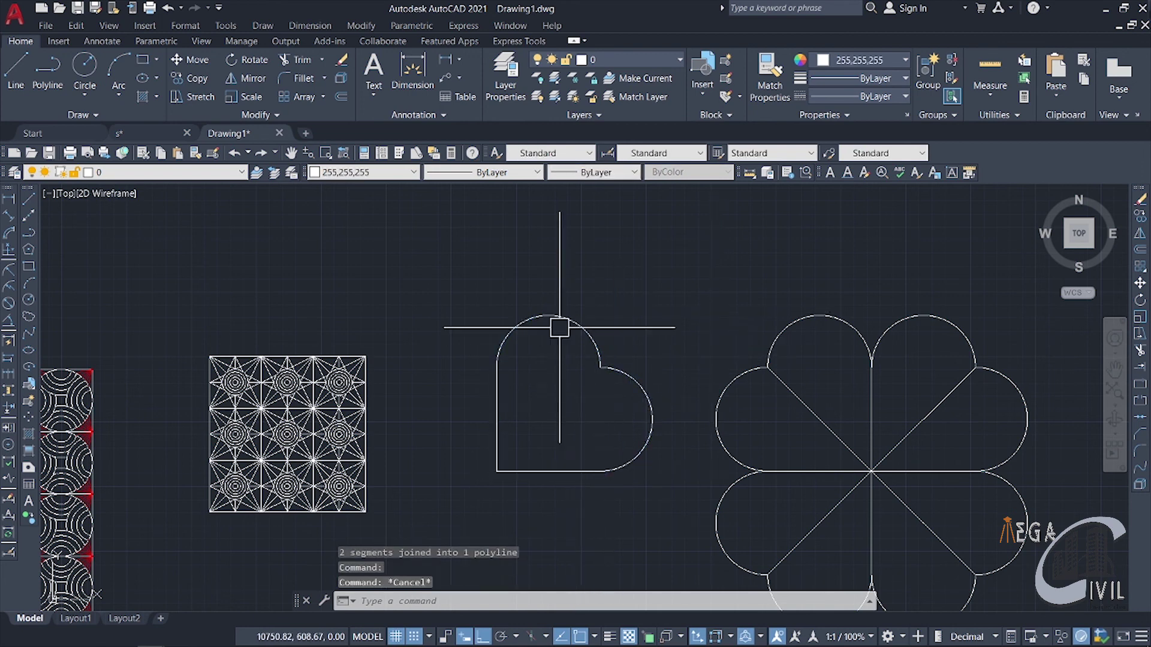
pyautogui.click(468, 279)
pyautogui.click(674, 518)
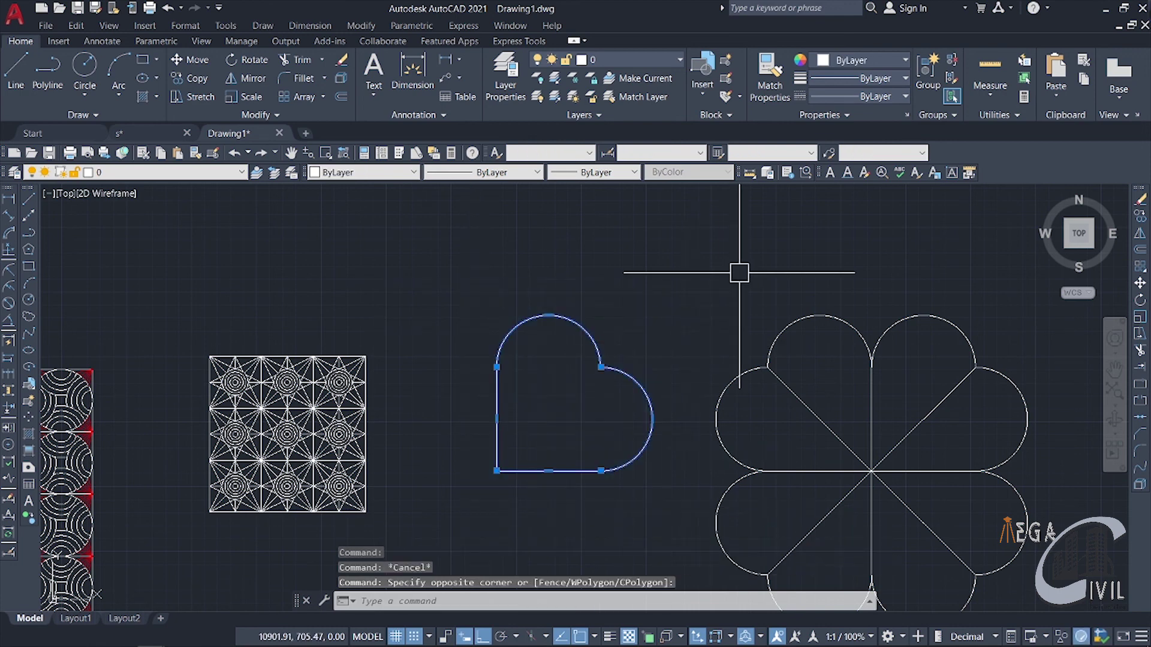
# Explode the selected heart polyline into separate arcs and lines
pyautogui.write('exp')
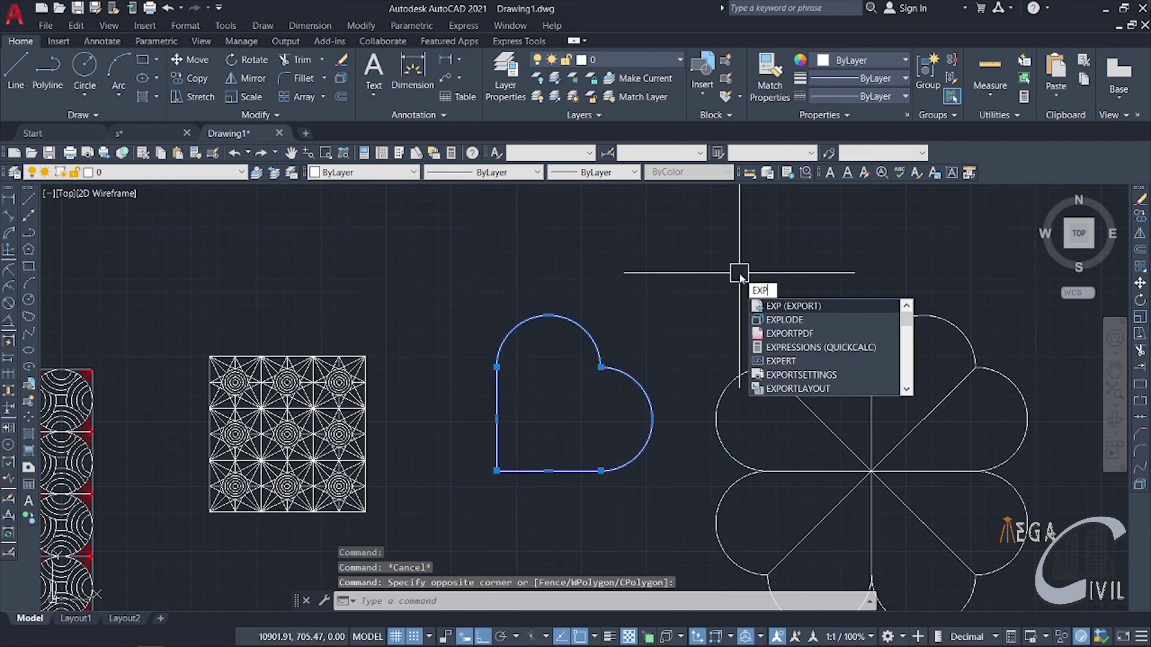
pyautogui.press('Down')
pyautogui.press('Return')
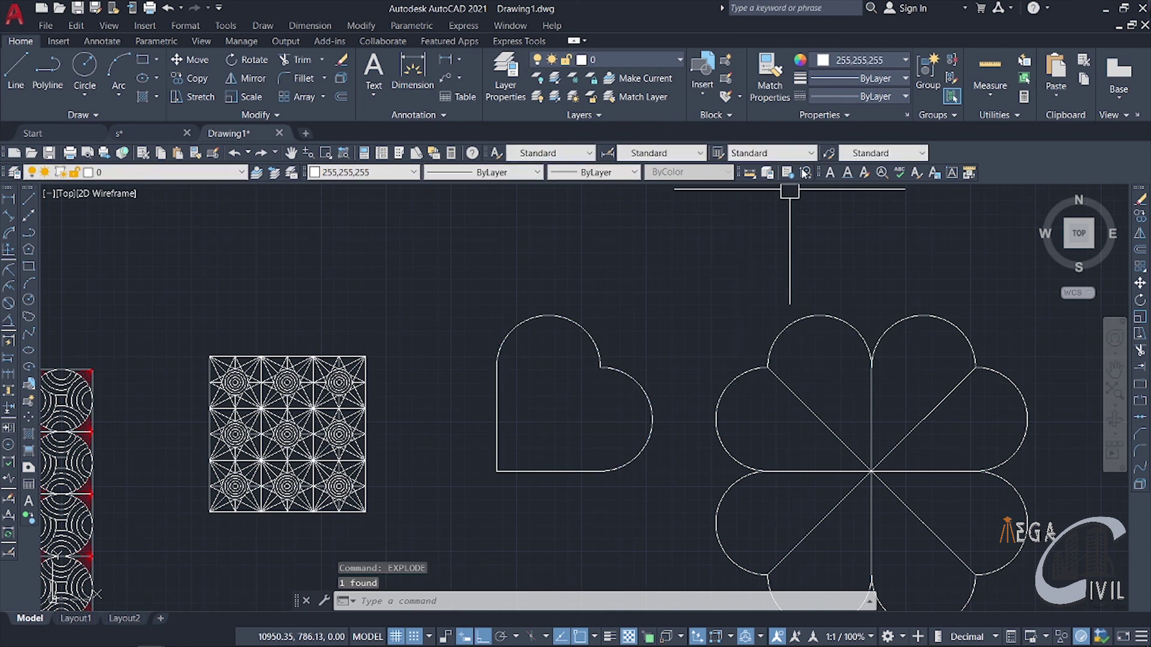
# Select the exploded heart's arcs and straight edges one by one to examine them as individual objects, then clear the selection
pyautogui.click(587, 327)
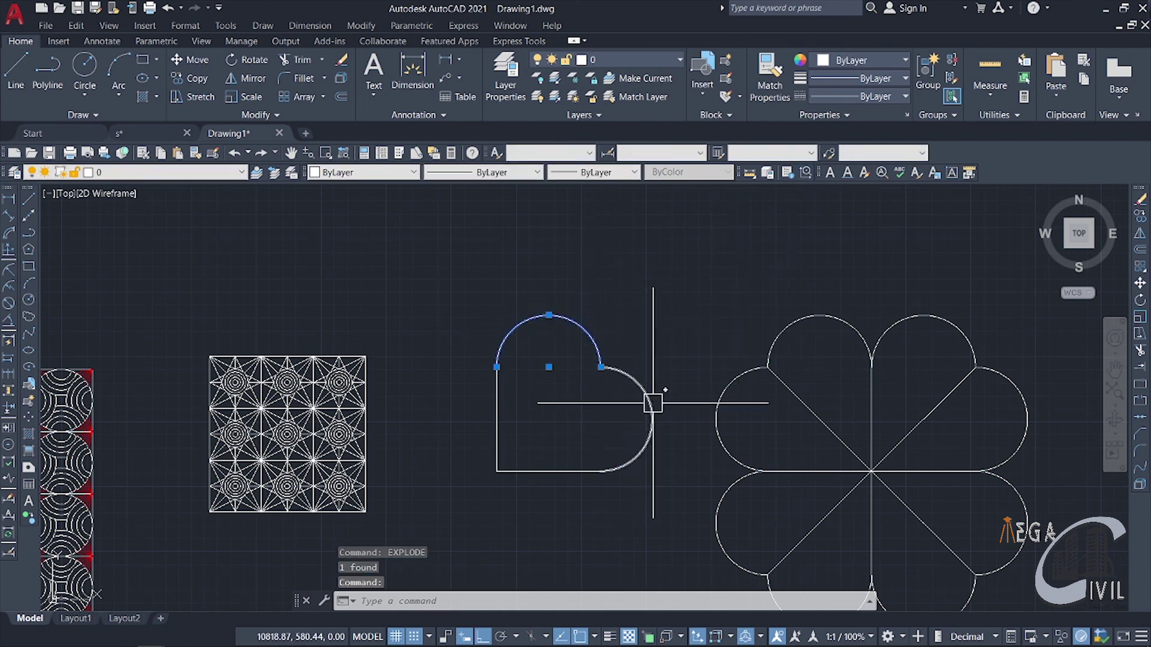
pyautogui.click(626, 459)
pyautogui.click(577, 470)
pyautogui.click(492, 432)
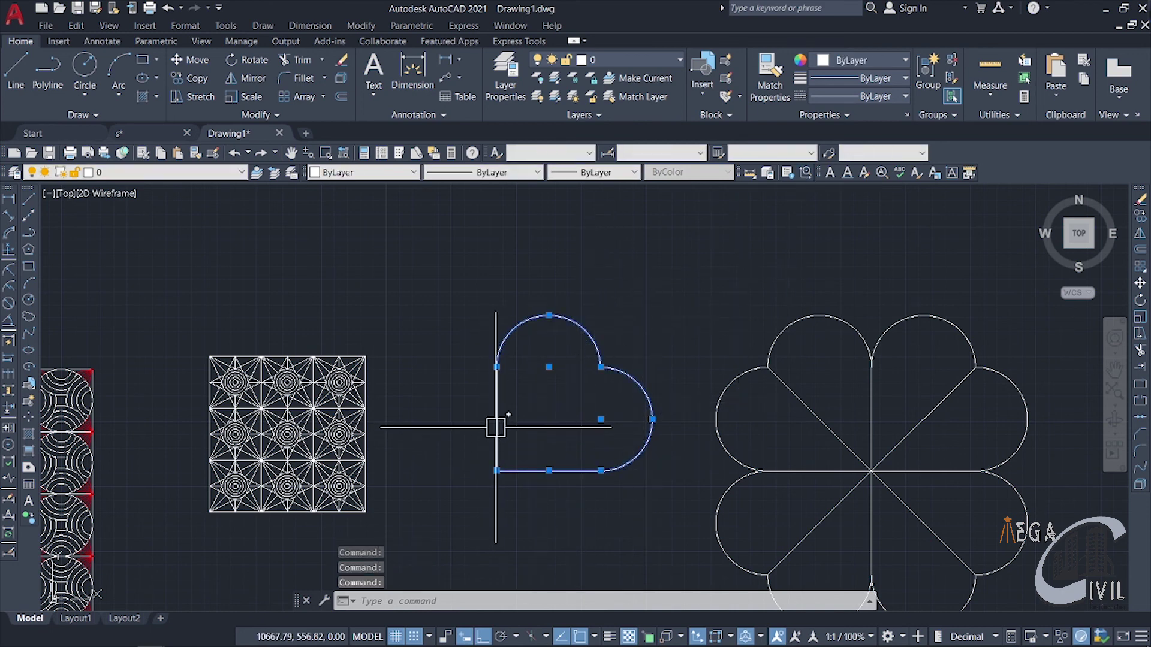
pyautogui.press('Escape')
# Close Drawing1 and return to the s drawing with the exploded rectangle
pyautogui.scroll(-4, 552, 449)
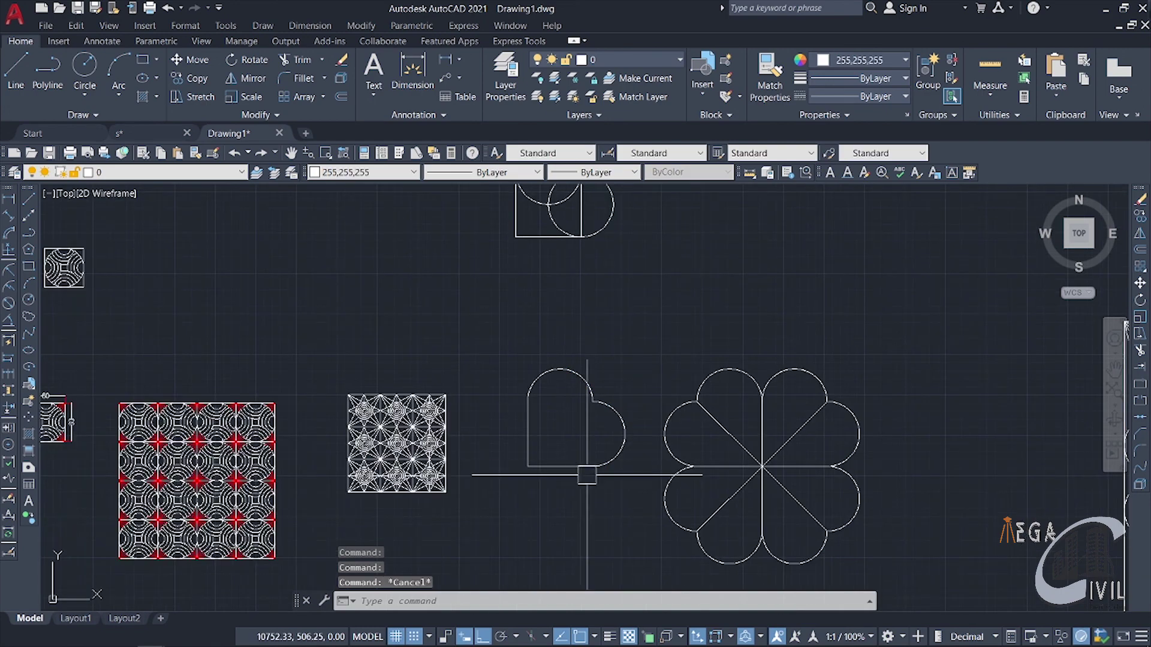
pyautogui.moveTo(546, 444); pyautogui.dragTo(585, 457, button='middle')
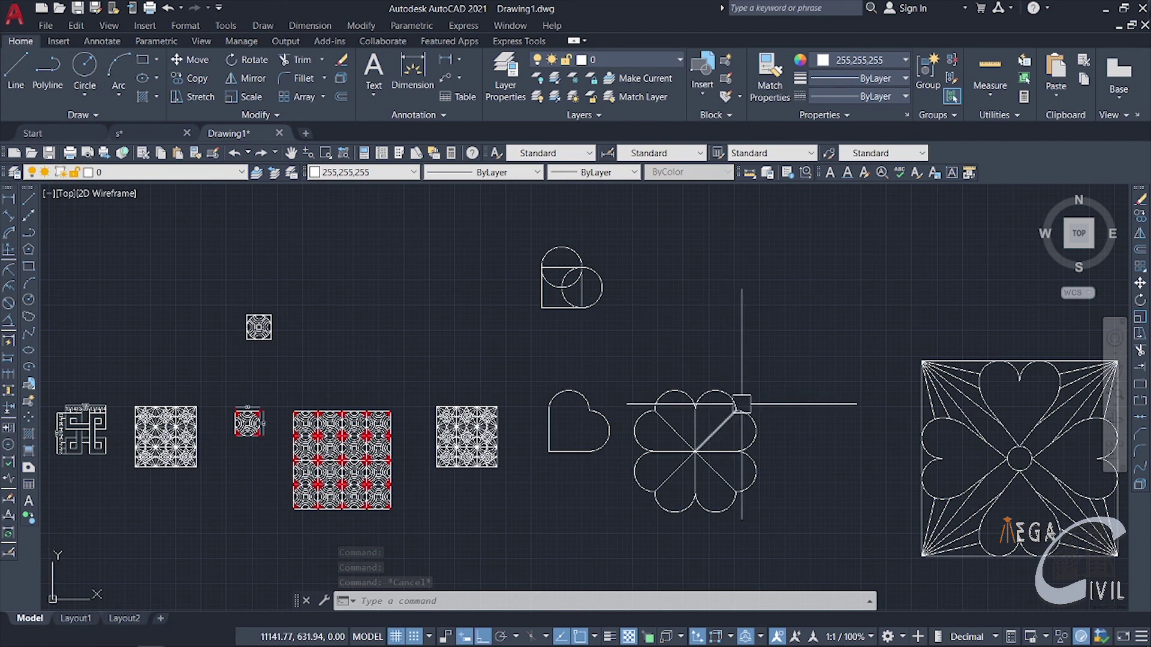
pyautogui.scroll(-4, 353, 488)
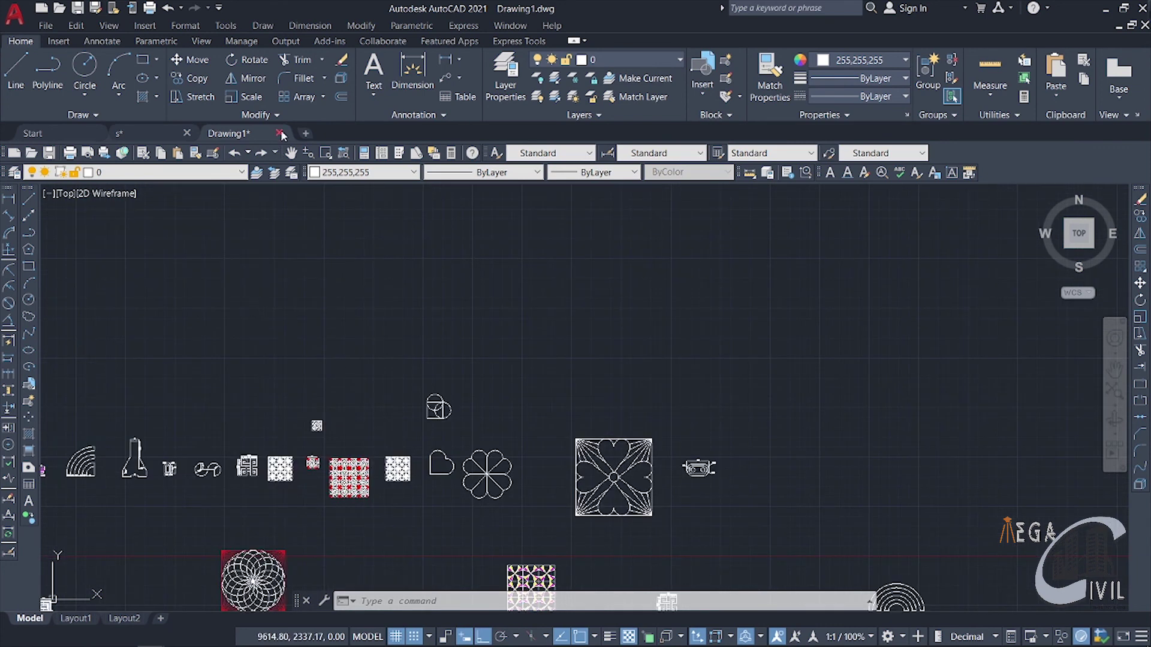
pyautogui.click(601, 373)
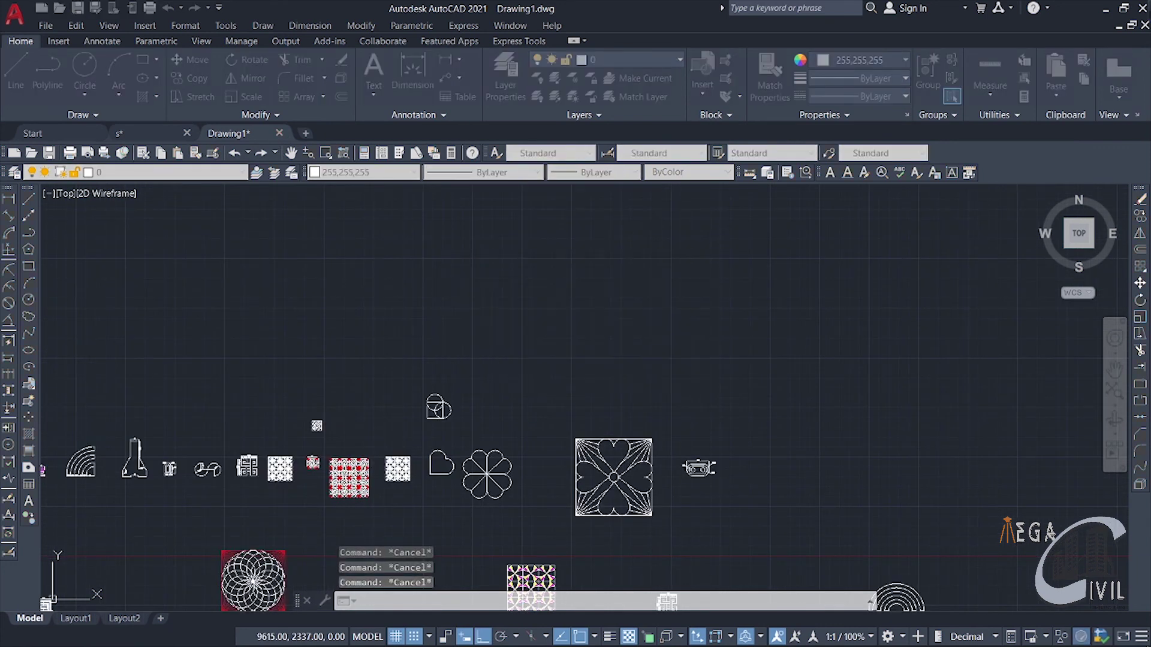
# Join the exploded rectangle's four lines into a single polyline with the Join command
pyautogui.scroll(-2, 595, 437)
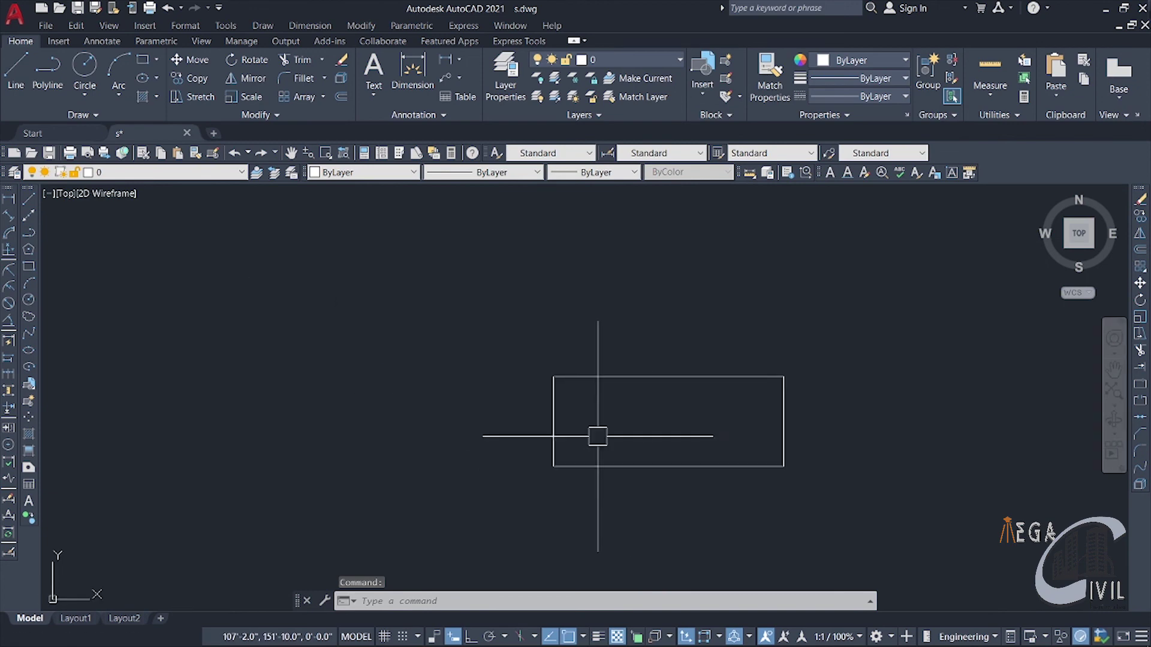
pyautogui.moveTo(539, 426); pyautogui.dragTo(392, 352, button='middle')
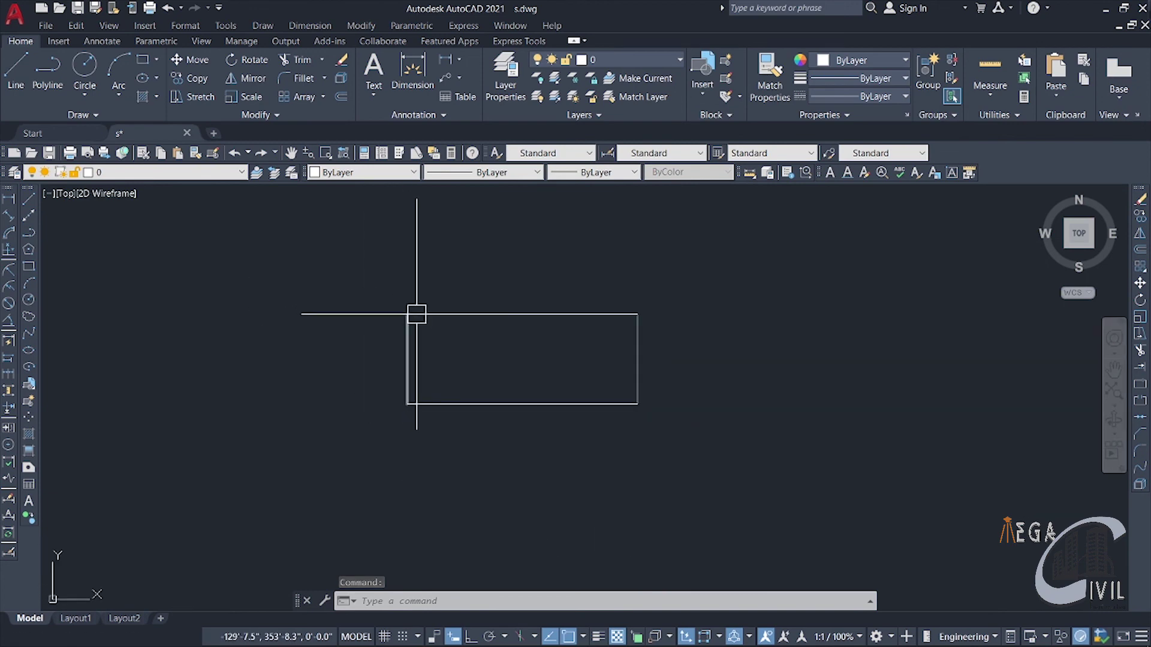
pyautogui.click(370, 276)
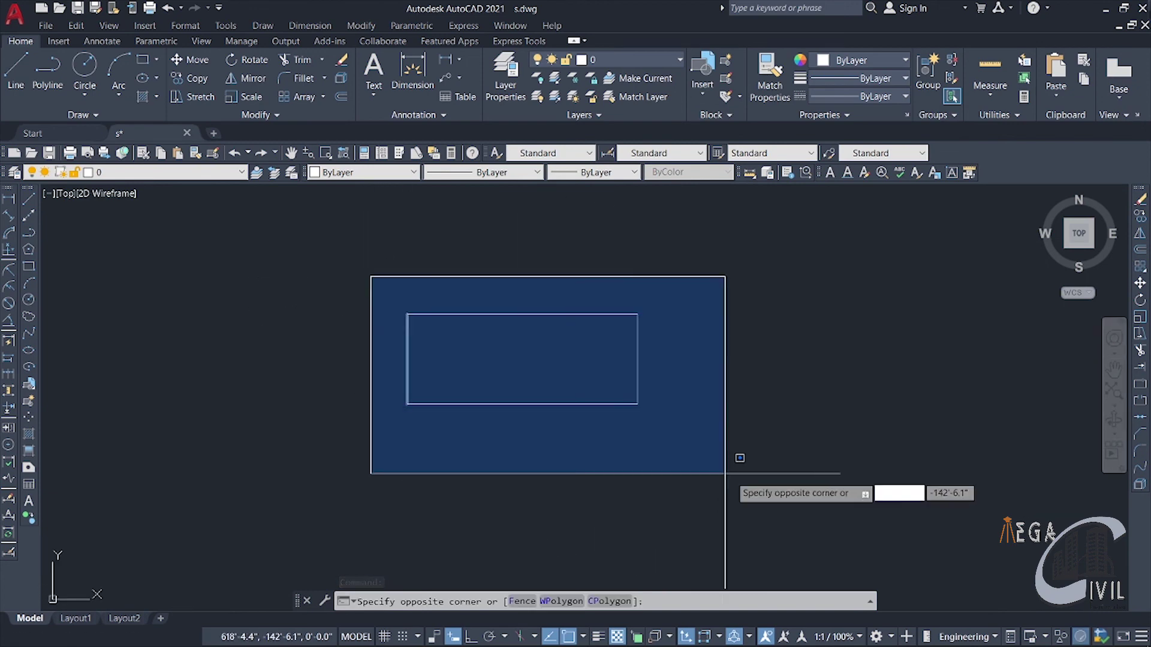
pyautogui.click(729, 478)
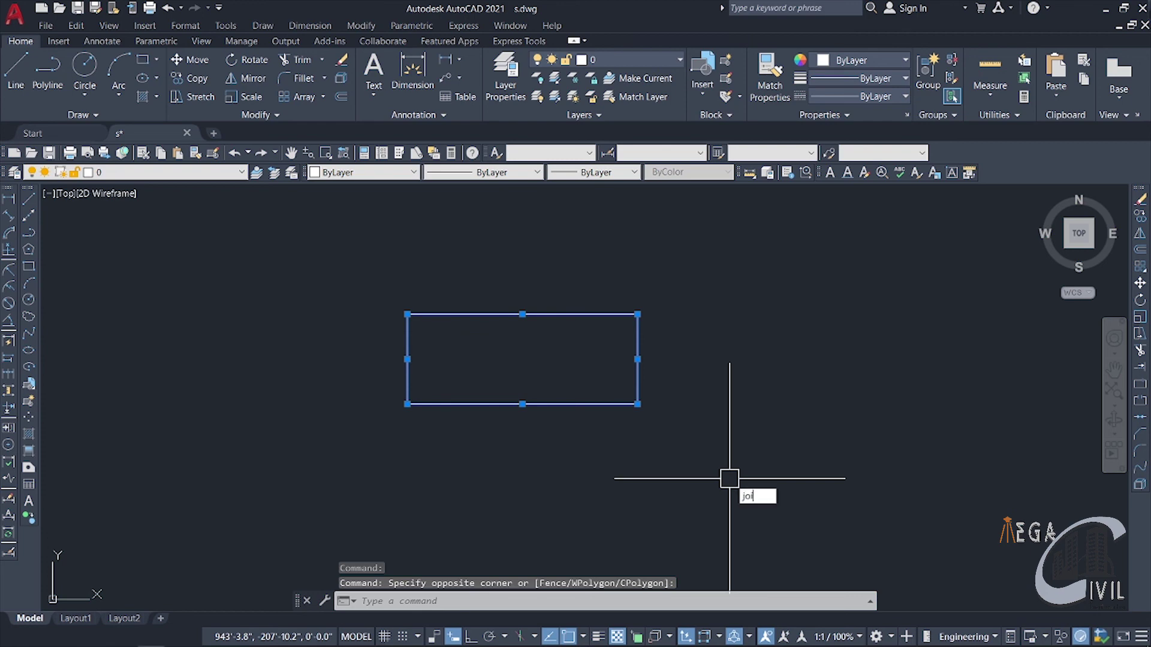
pyautogui.press('Return')
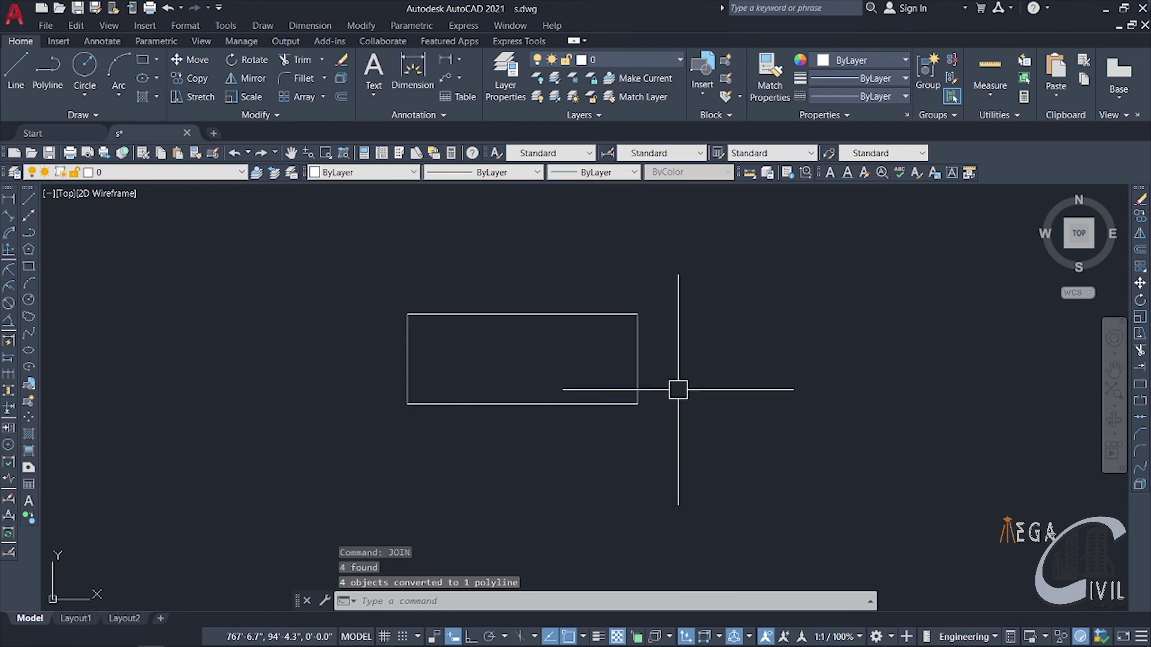
pyautogui.press('Escape')
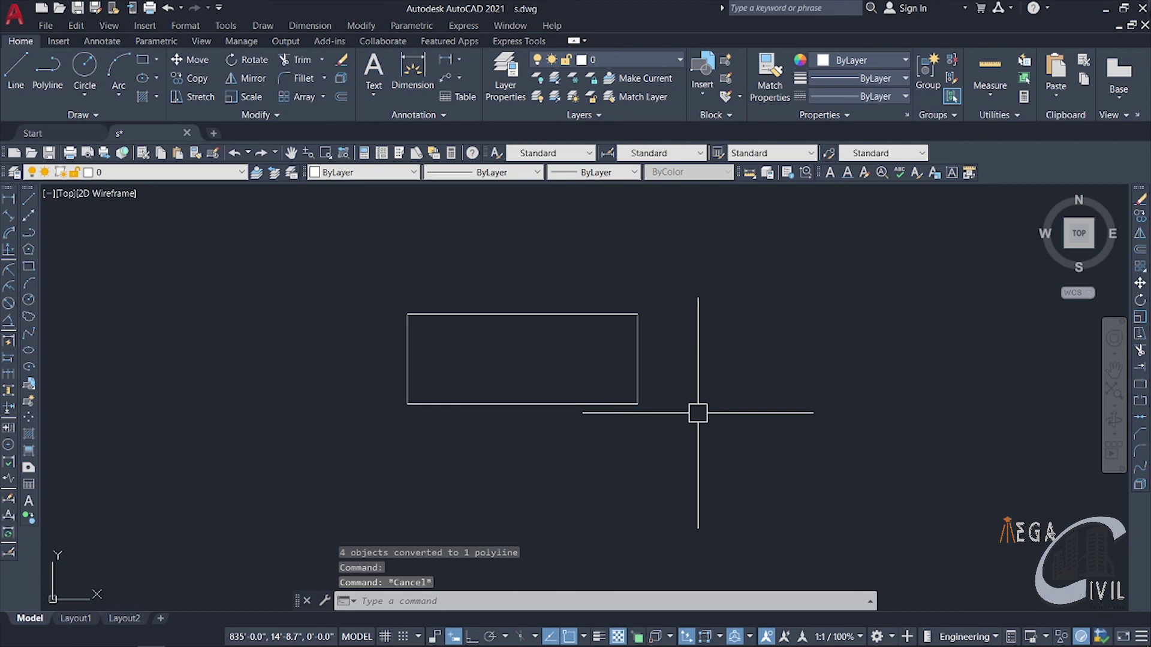